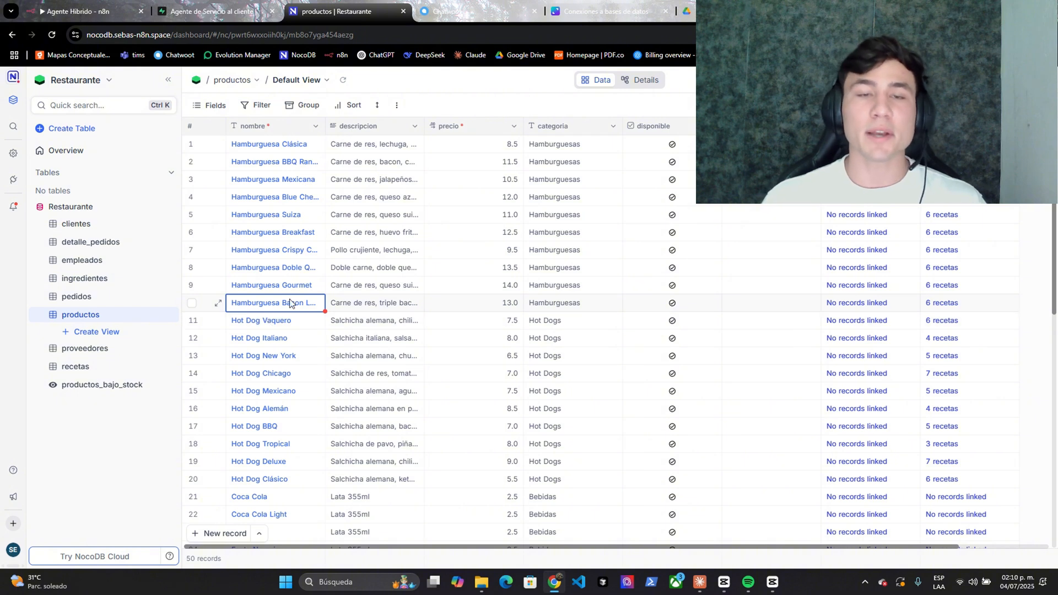
- Point out the productos burgers: Clásica, Mexicana, Suiza, Breakfast, Gourmet, crispy chicken, double and bacon
{"action": "left_click", "coordinate": [264, 147]}
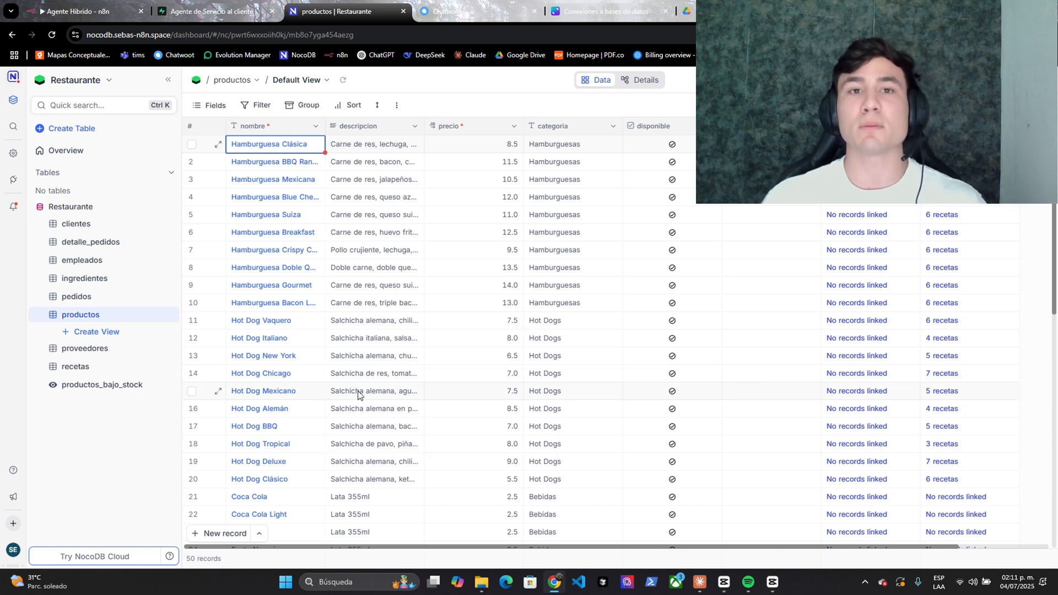
{"action": "left_click", "coordinate": [275, 166]}
{"action": "left_click", "coordinate": [276, 182]}
{"action": "left_click", "coordinate": [263, 219]}
{"action": "left_click", "coordinate": [259, 286]}
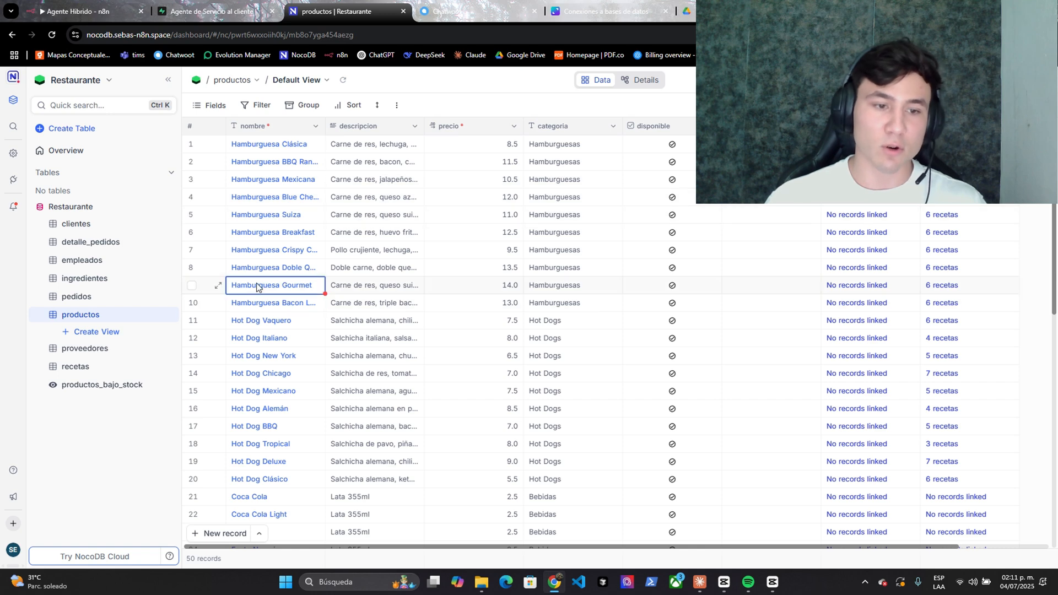
{"action": "left_click", "coordinate": [265, 267]}
{"action": "left_click", "coordinate": [267, 249]}
{"action": "left_click", "coordinate": [270, 232]}
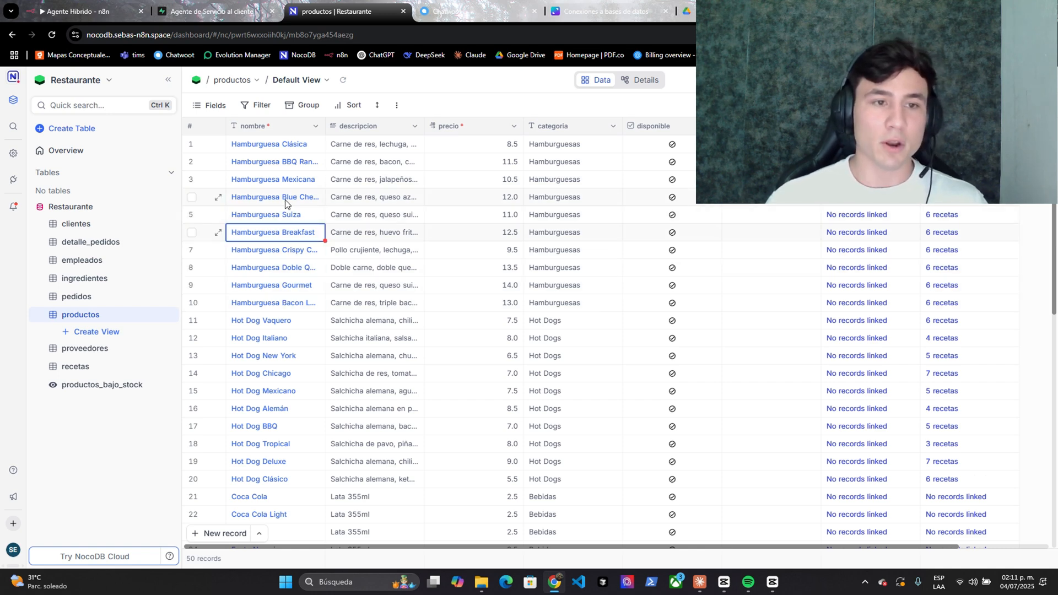
{"action": "left_click", "coordinate": [260, 306]}
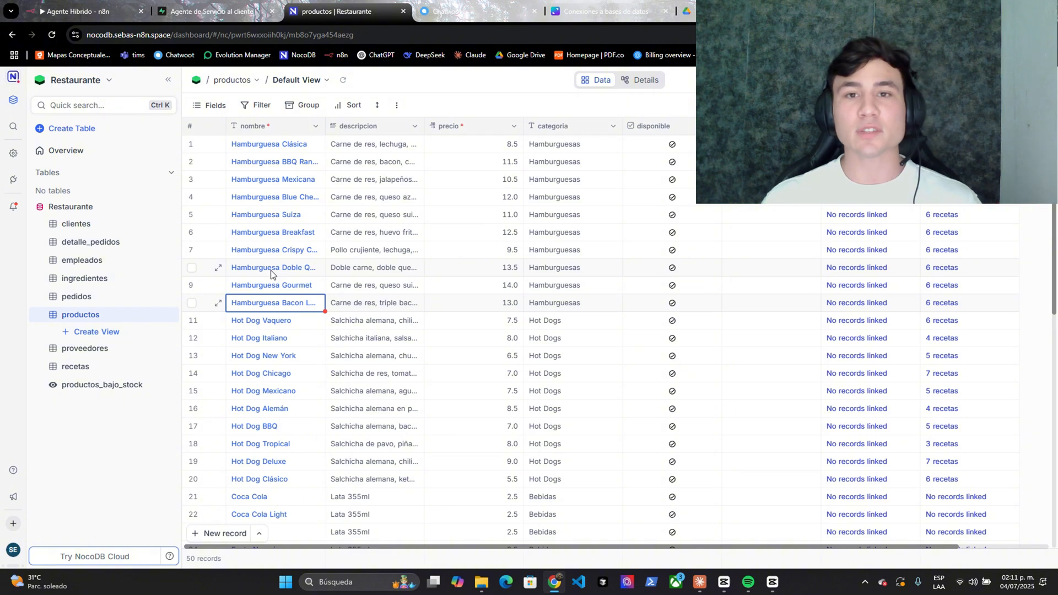
- Glance at the n8n Postgres query tool and the Conexiones a bases de datos diagram, then return to productos
{"action": "left_click", "coordinate": [133, 4]}
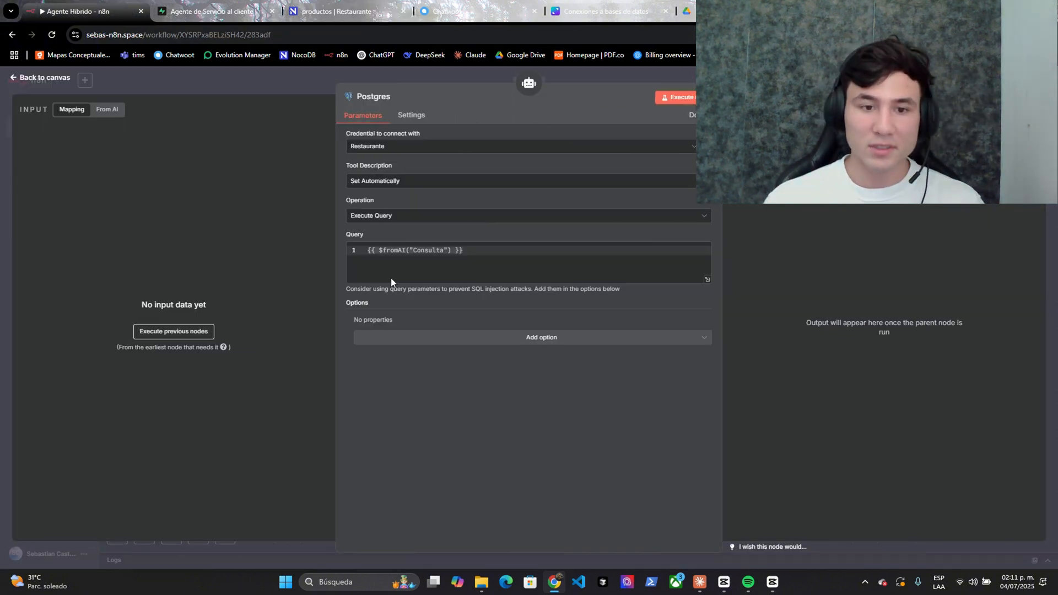
{"action": "left_click", "coordinate": [314, 75]}
{"action": "left_click_drag", "start_coordinate": [722, 498], "coordinate": [704, 456]}
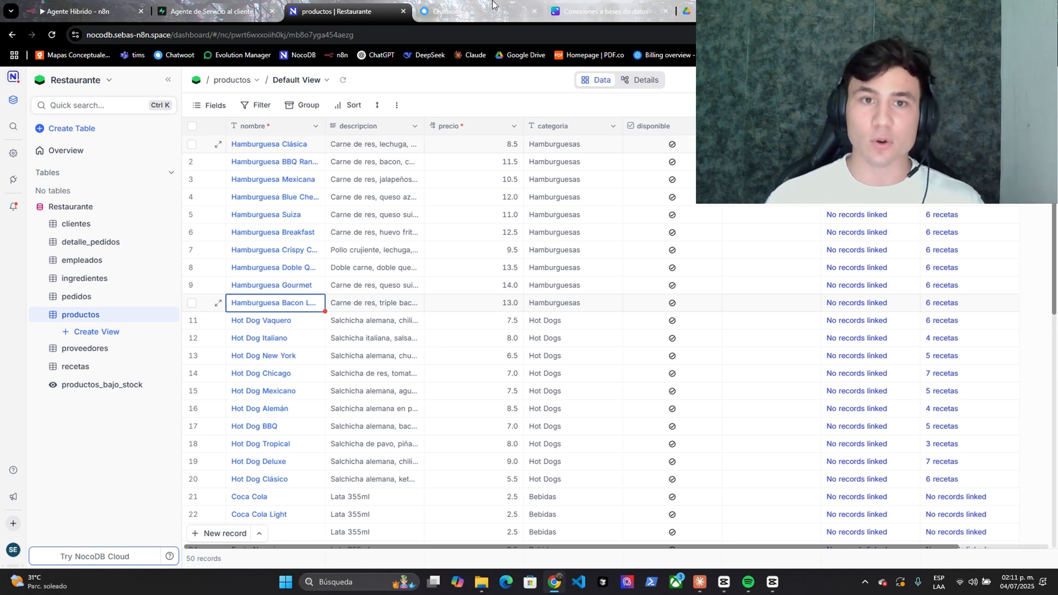
{"action": "left_click", "coordinate": [577, 6]}
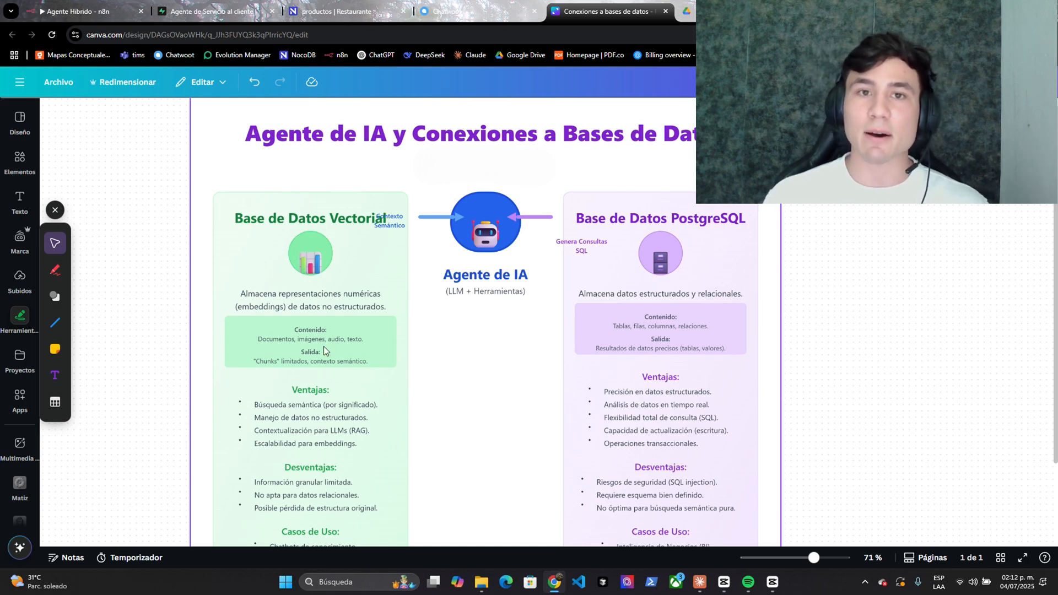
{"action": "left_click", "coordinate": [325, 11]}
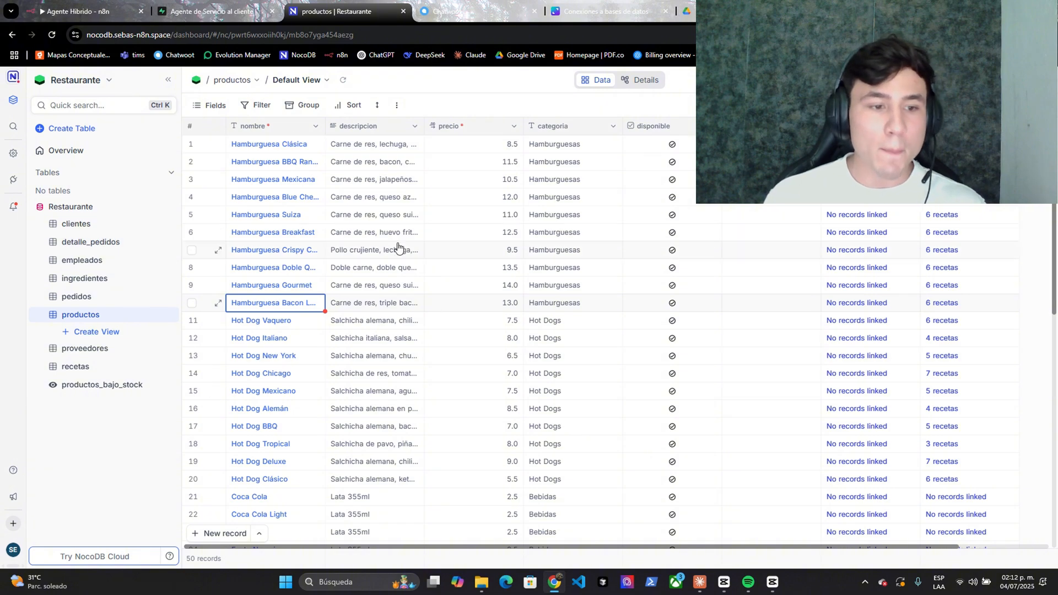
{"action": "scroll", "coordinate": [308, 232], "scroll_direction": "down", "scroll_amount": 7}
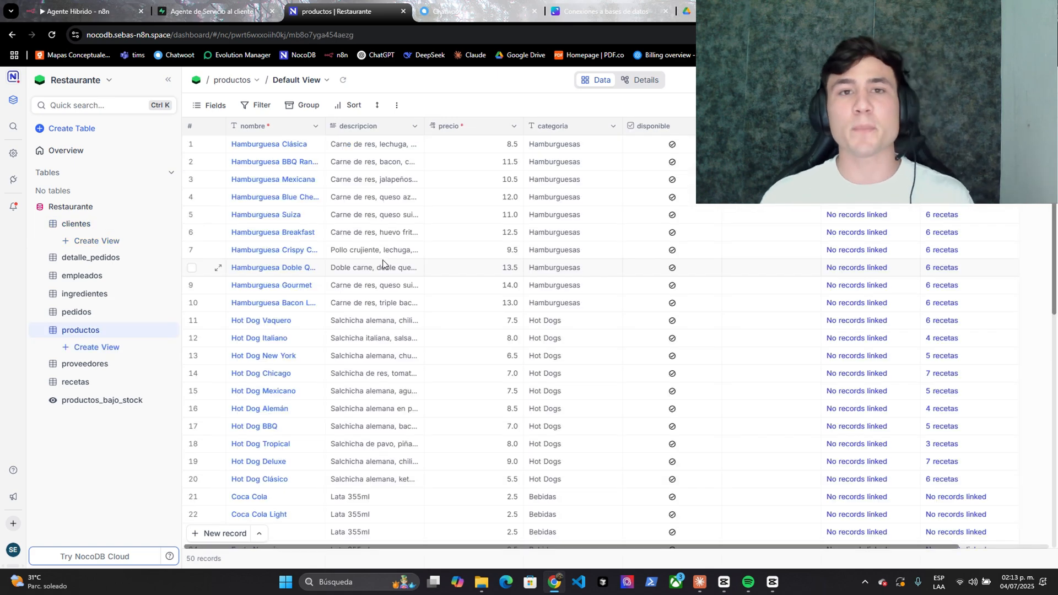
- Move between the clientes, productos and pedidos tables, the Supabase table and the connections diagram, ending on clientes
{"action": "left_click", "coordinate": [104, 225]}
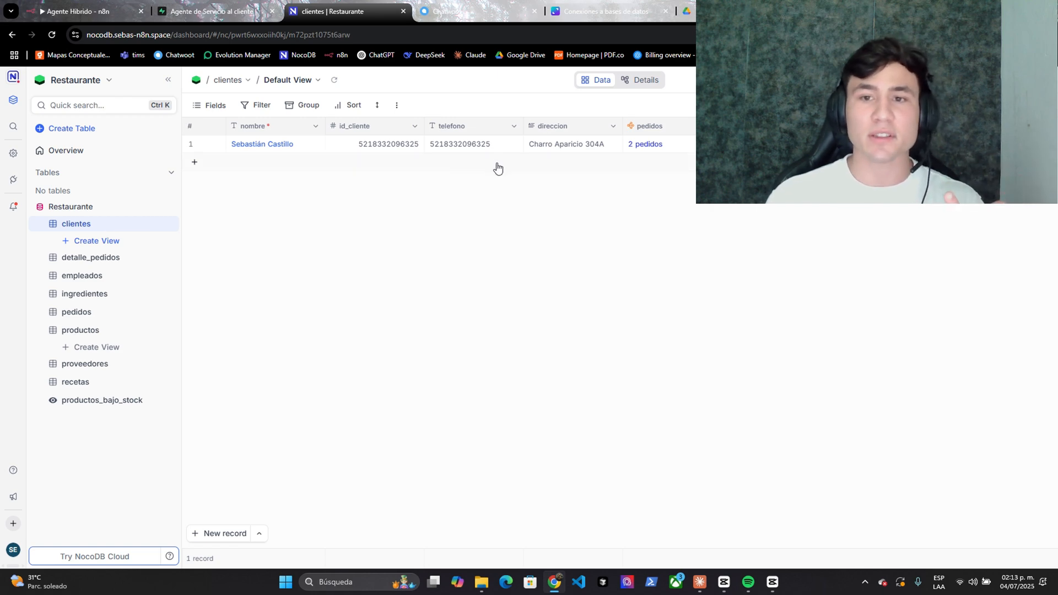
{"action": "key", "text": "ctrl+shift+Tab"}
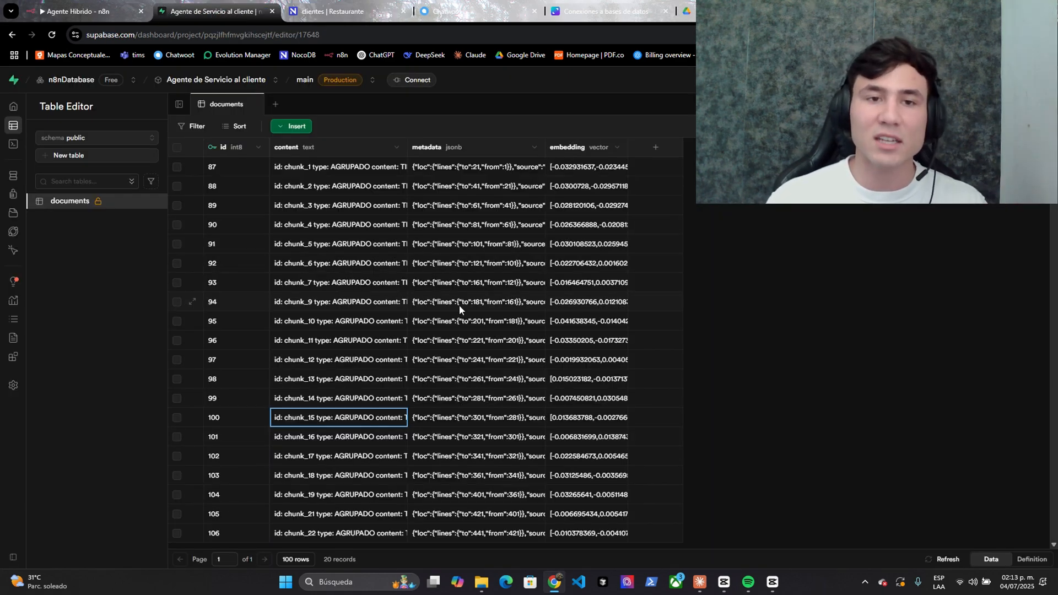
{"action": "key", "text": "ctrl+Tab"}
{"action": "key", "text": "ctrl+Tab"}
{"action": "key", "text": "ctrl+shift+Tab"}
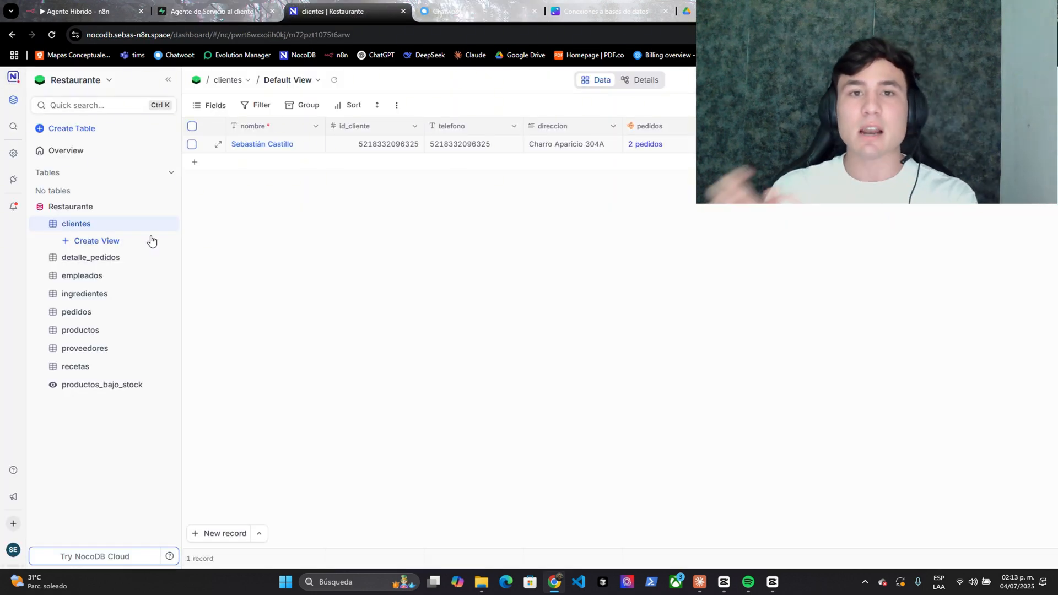
{"action": "left_click", "coordinate": [584, 5]}
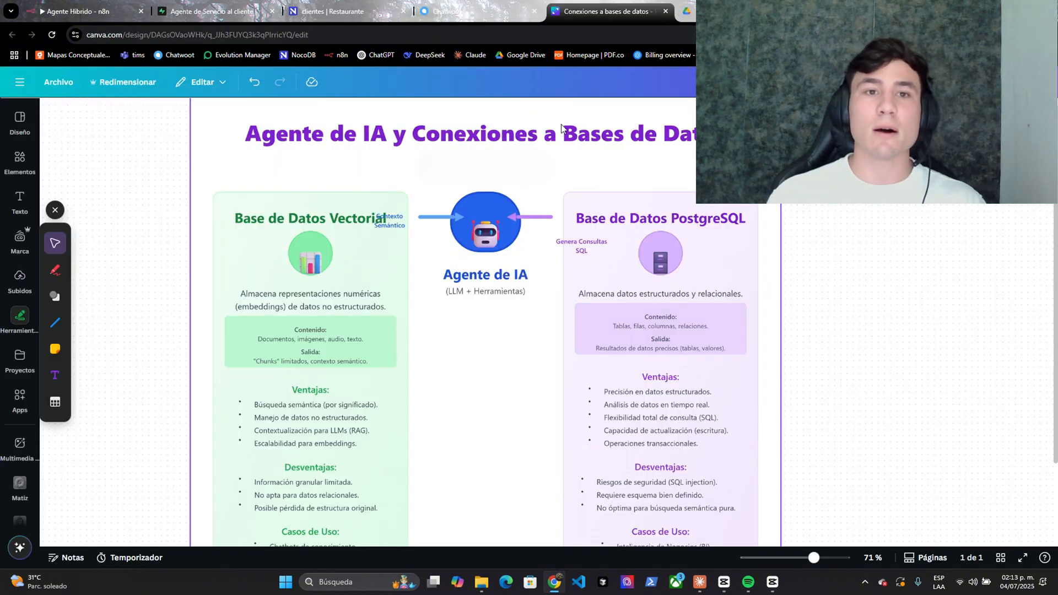
{"action": "left_click", "coordinate": [372, 4]}
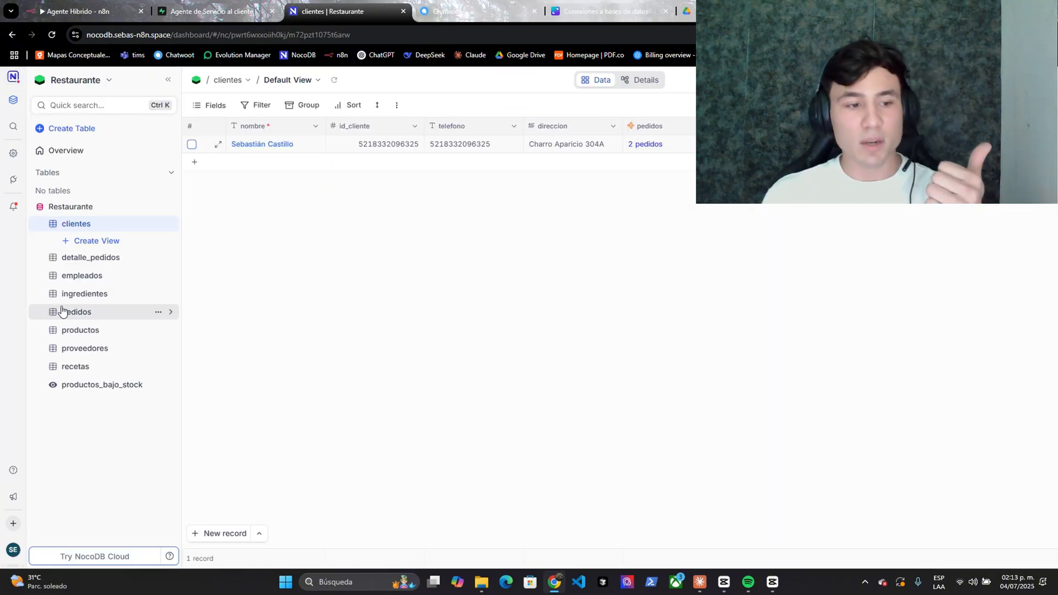
{"action": "left_click", "coordinate": [91, 329]}
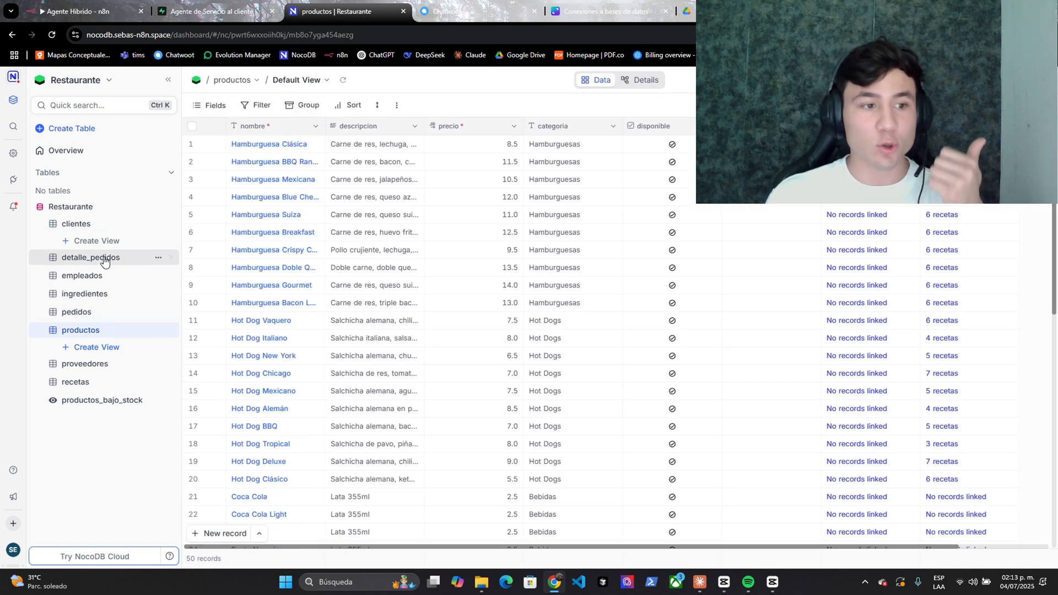
{"action": "left_click", "coordinate": [102, 224]}
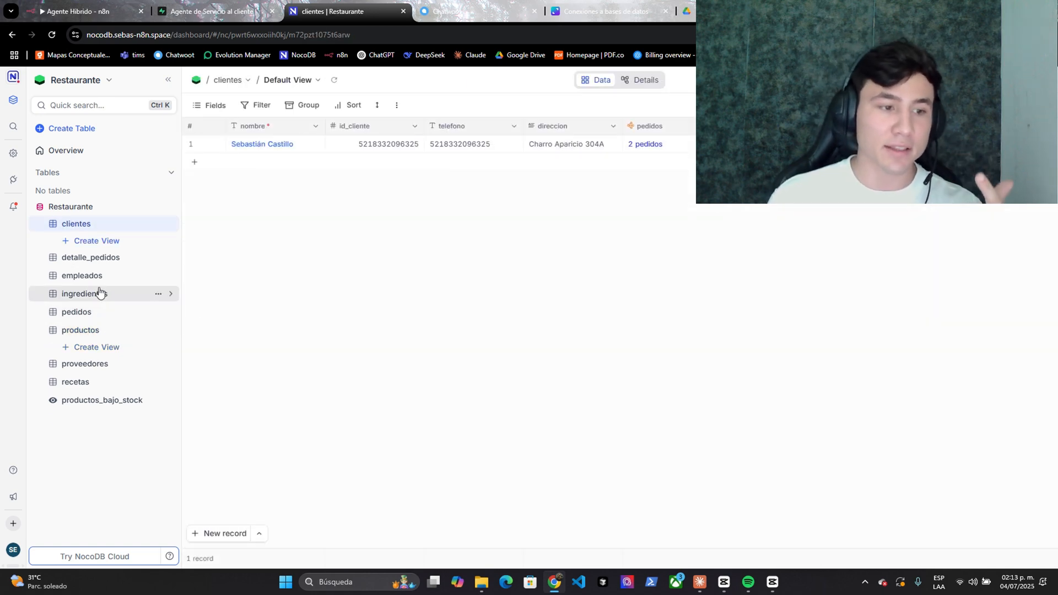
{"action": "left_click", "coordinate": [83, 312]}
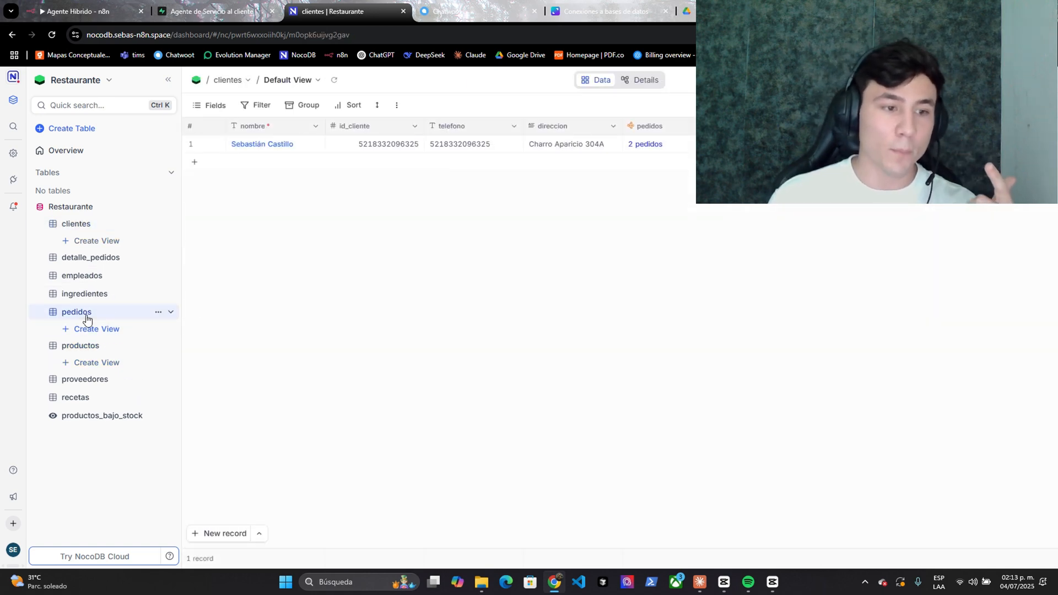
{"action": "left_click", "coordinate": [88, 225]}
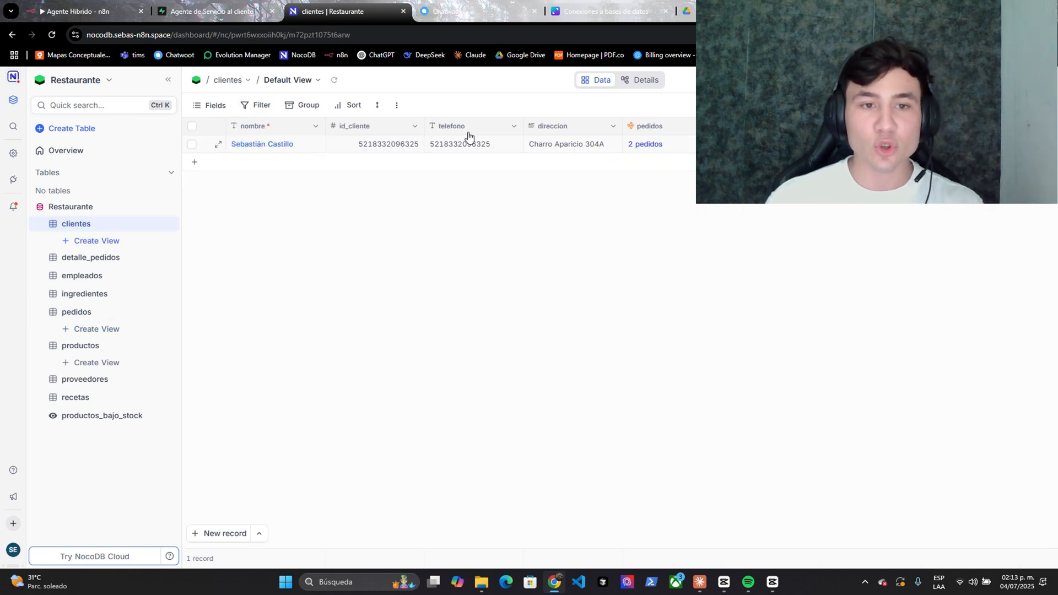
- Point out the single customer's nombre, id_cliente, phone number and direccion fields
{"action": "left_click", "coordinate": [297, 147]}
{"action": "left_click", "coordinate": [362, 147]}
{"action": "left_click", "coordinate": [468, 146]}
{"action": "left_click", "coordinate": [571, 145]}
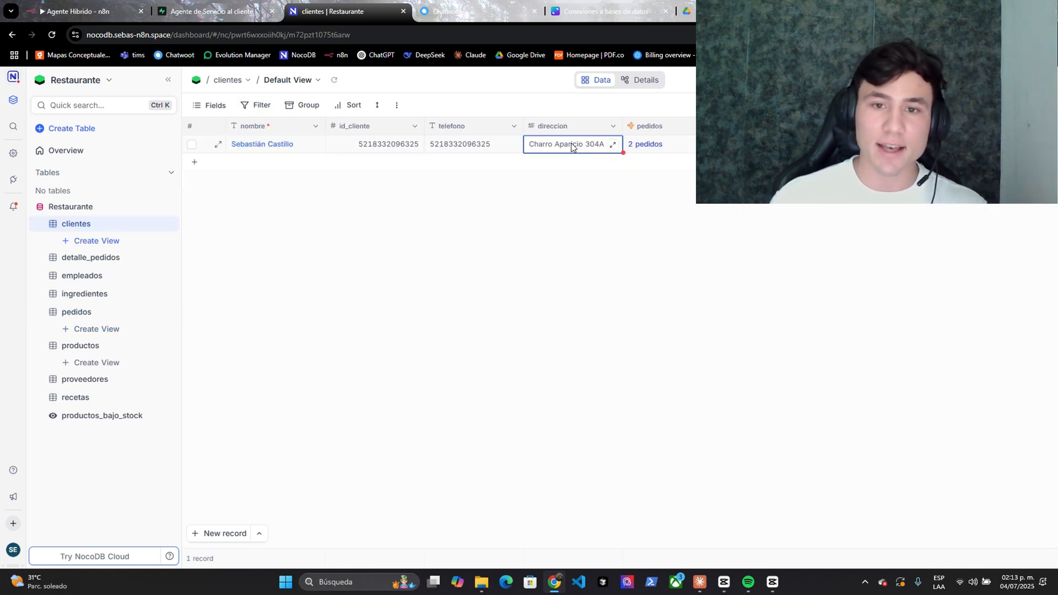
- In pedidos, point out the cancelado status and the second order's observaciones note, and add a blank row
{"action": "left_click", "coordinate": [86, 311]}
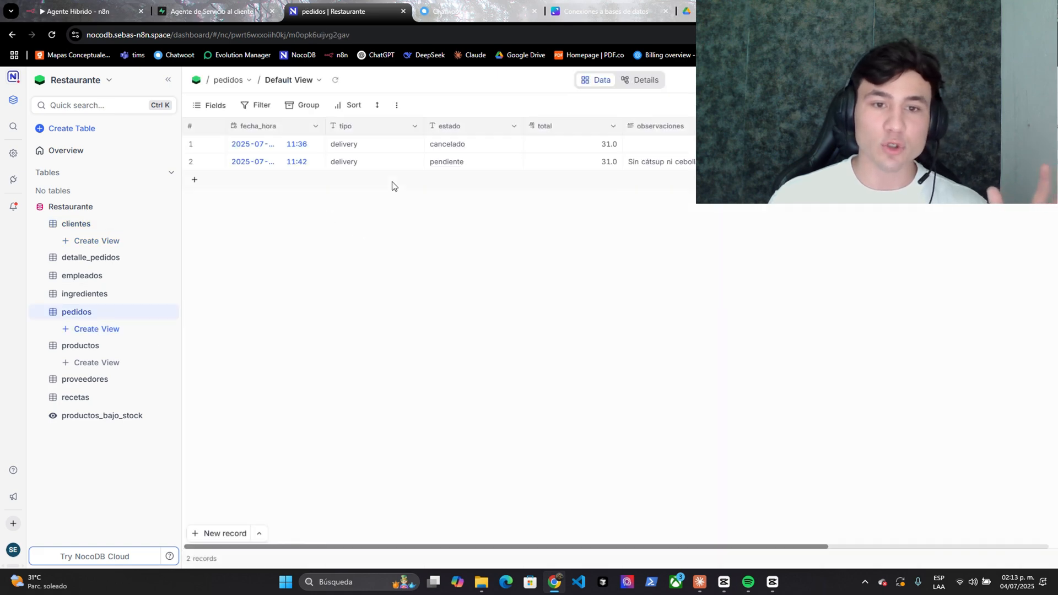
{"action": "left_click", "coordinate": [452, 146]}
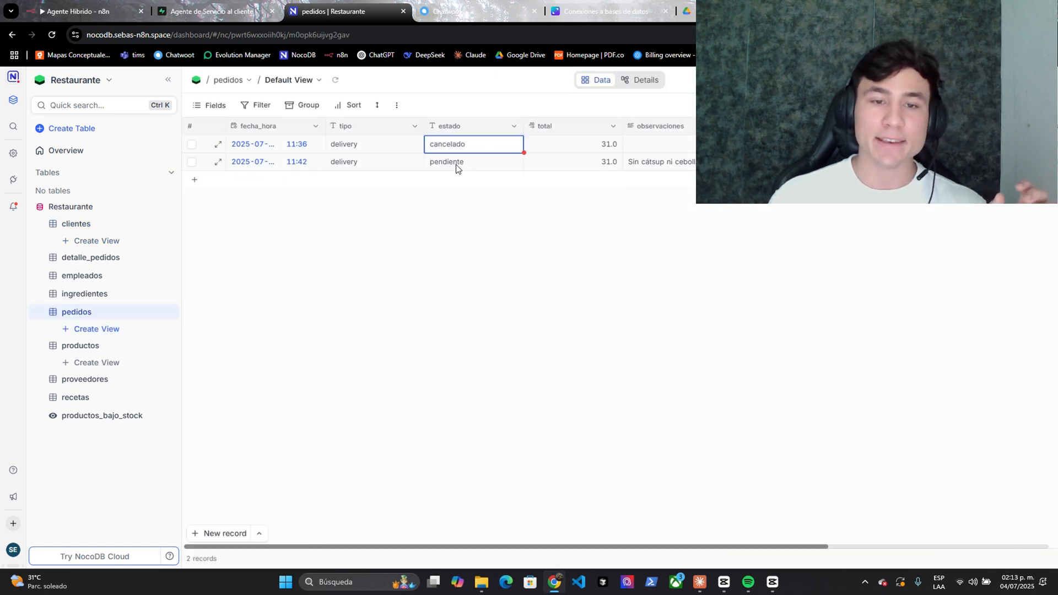
{"action": "left_click", "coordinate": [653, 162]}
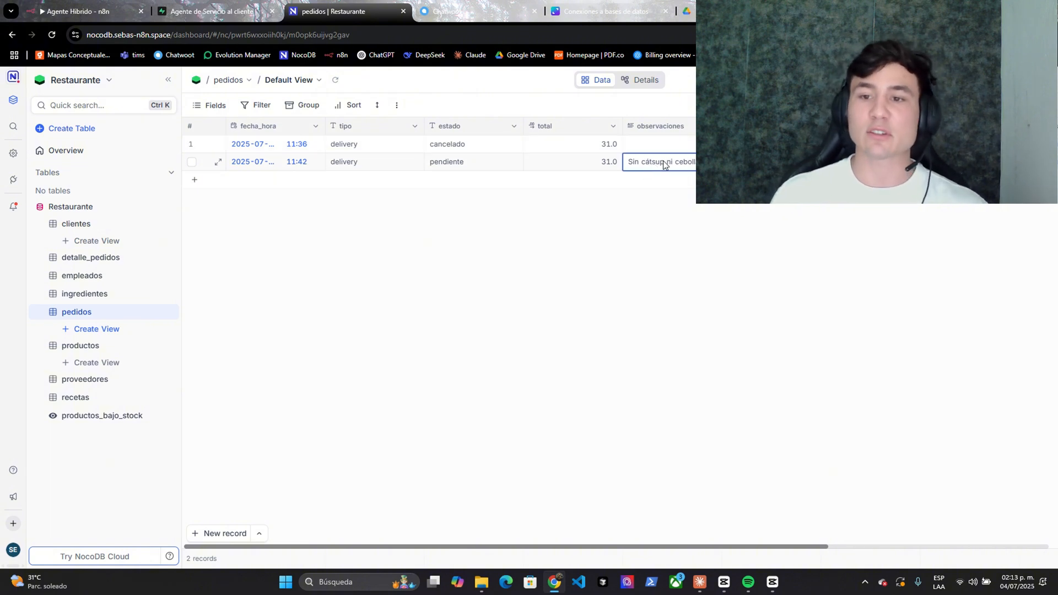
{"action": "left_click", "coordinate": [711, 179]}
{"action": "left_click_drag", "start_coordinate": [308, 546], "coordinate": [267, 533]}
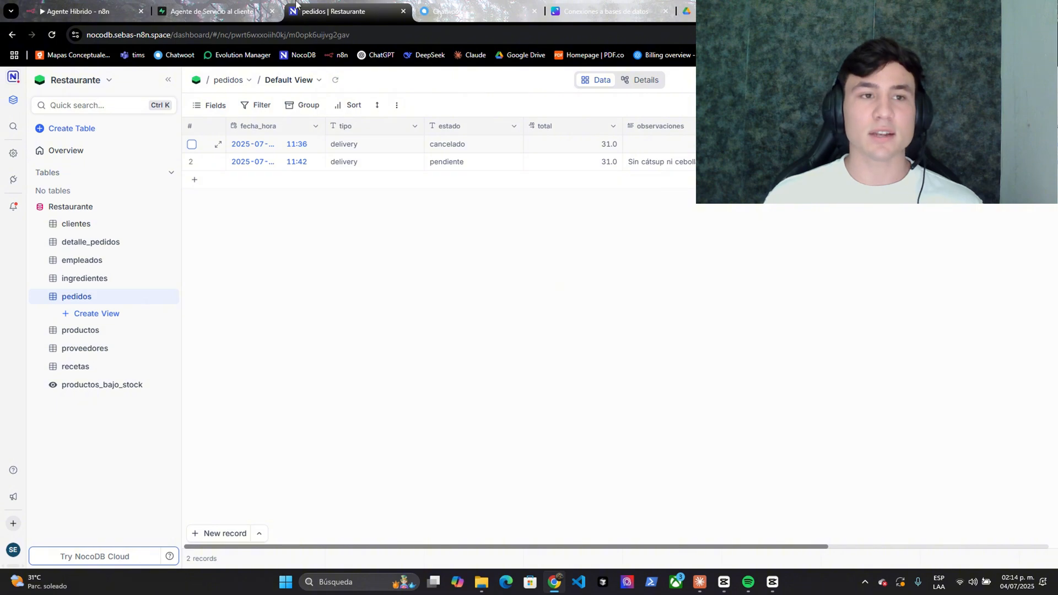
- Pass by the Supabase table and connections diagram, then open pedidos and the detalle_pedidos order lines
{"action": "left_click", "coordinate": [212, 11]}
{"action": "left_click", "coordinate": [606, 11]}
{"action": "scroll", "coordinate": [829, 306], "scroll_direction": "down", "scroll_amount": 1}
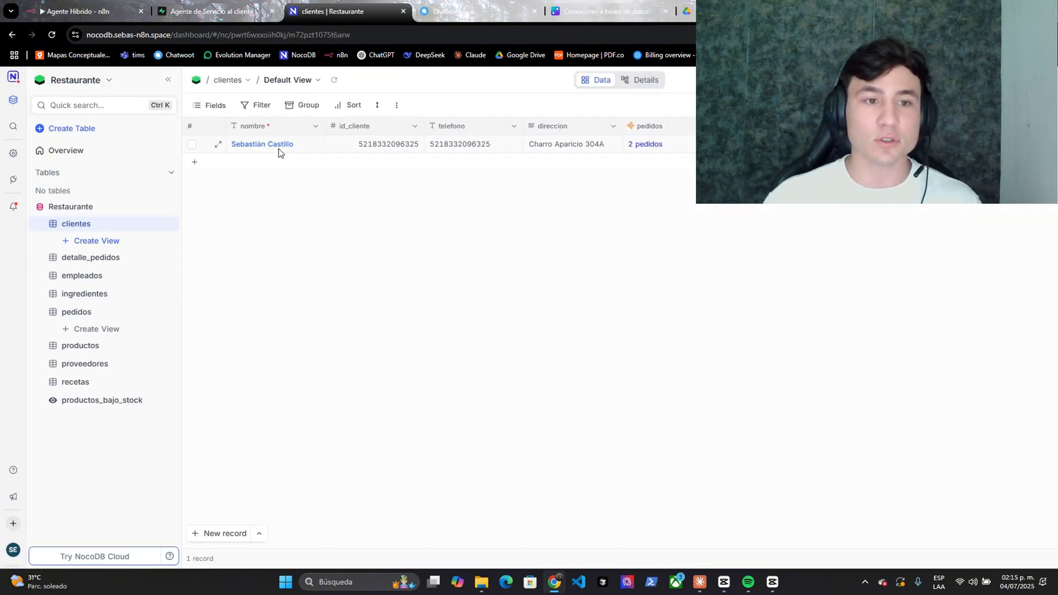
{"action": "left_click", "coordinate": [83, 312]}
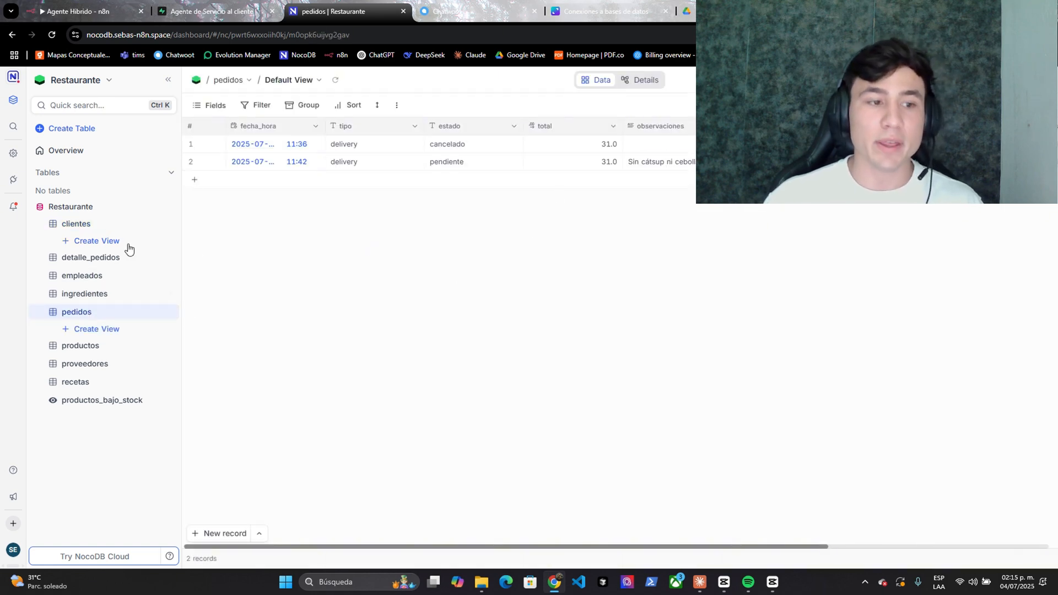
{"action": "left_click", "coordinate": [83, 257]}
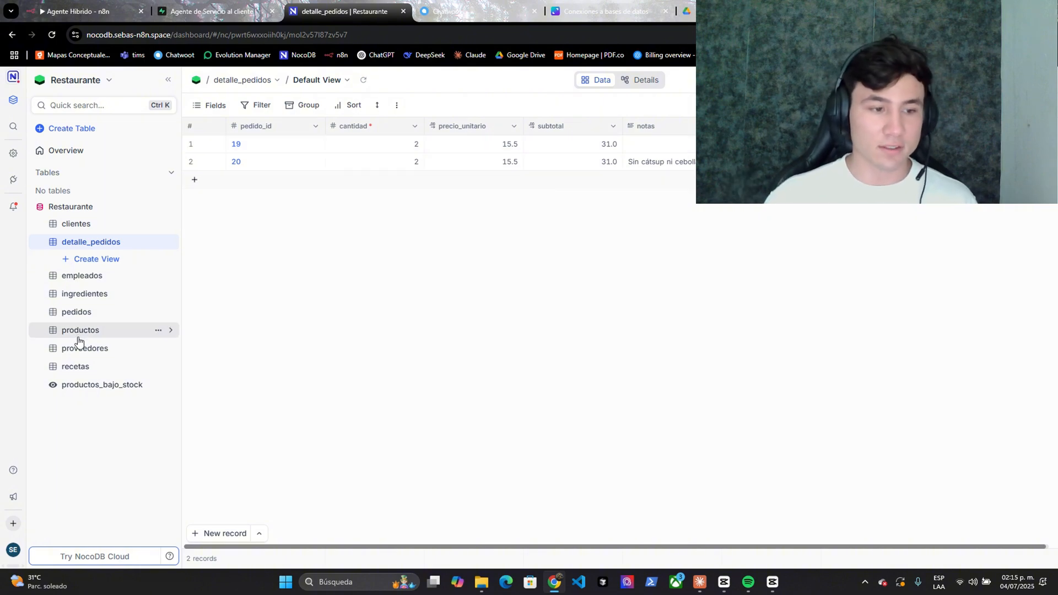
- Bring up the Agente Hibrido workflow in n8n with all its agent groups in view
{"action": "left_click", "coordinate": [118, 12]}
{"action": "left_click_drag", "start_coordinate": [353, 509], "coordinate": [637, 466]}
{"action": "scroll", "coordinate": [578, 465], "scroll_direction": "down", "scroll_amount": 8}
{"action": "scroll", "coordinate": [636, 466], "scroll_direction": "up", "scroll_amount": 3}
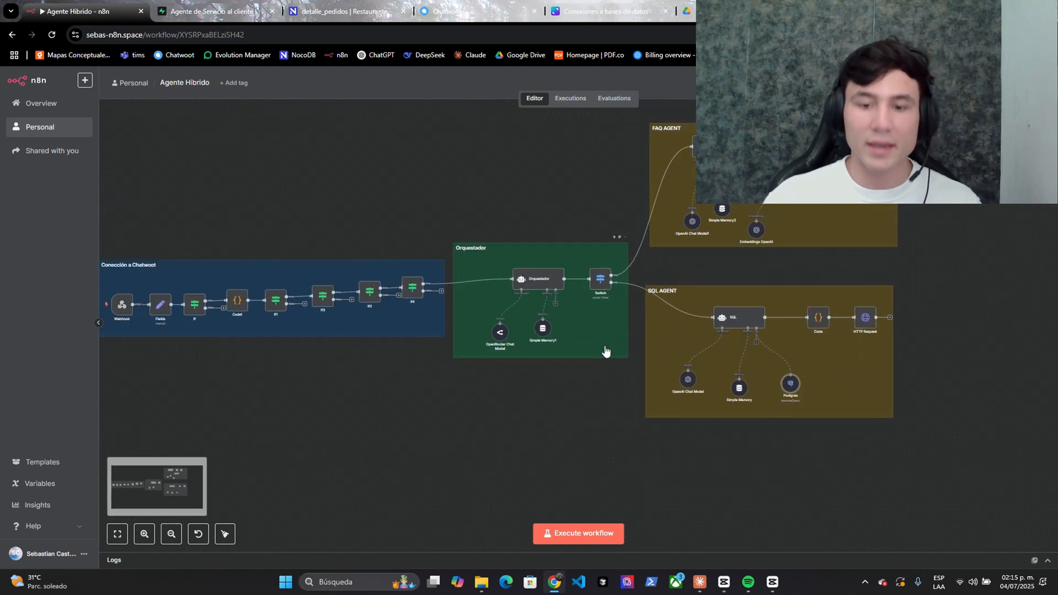
- Pan and zoom the canvas so the FAQ AGENT group, with its Supabase Vector Store tool, fills the view
{"action": "left_click_drag", "start_coordinate": [444, 430], "coordinate": [531, 411]}
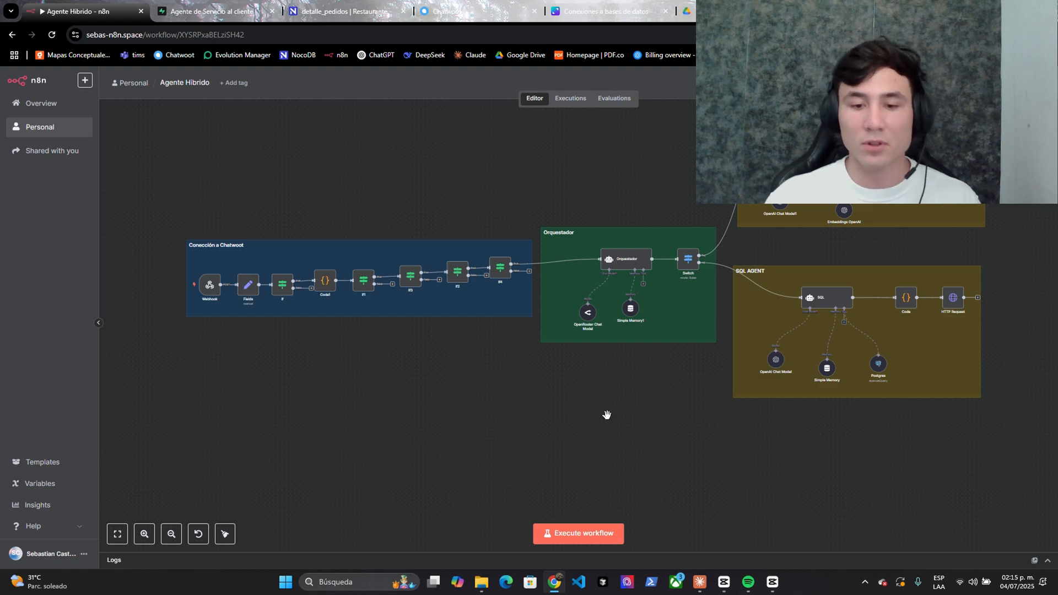
{"action": "left_click_drag", "start_coordinate": [606, 414], "coordinate": [422, 476]}
{"action": "scroll", "coordinate": [475, 443], "scroll_direction": "up", "scroll_amount": 3}
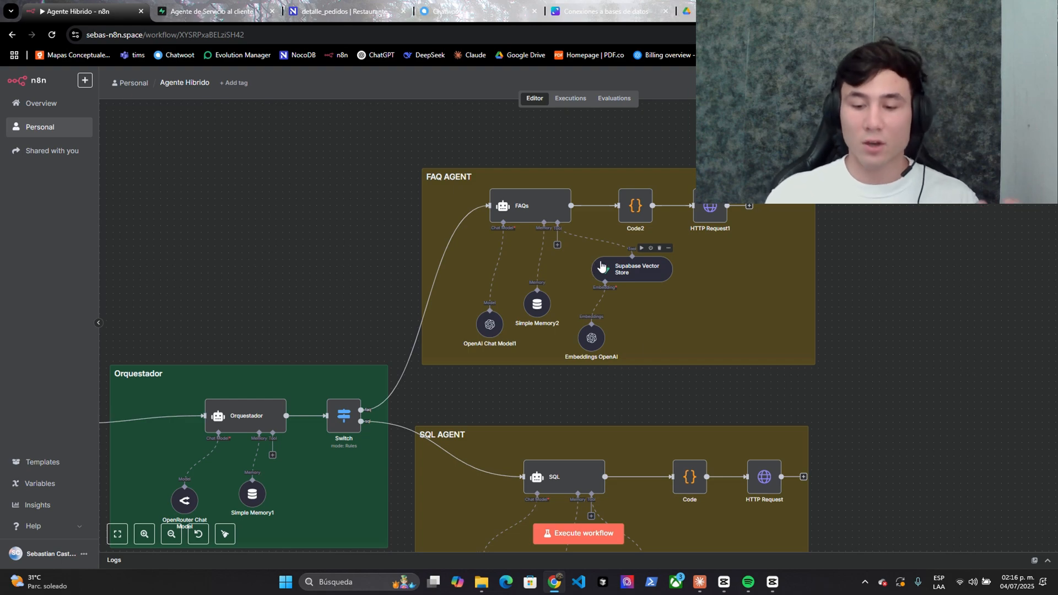
{"action": "left_click", "coordinate": [711, 11]}
{"action": "scroll", "coordinate": [375, 290], "scroll_direction": "down", "scroll_amount": 20}
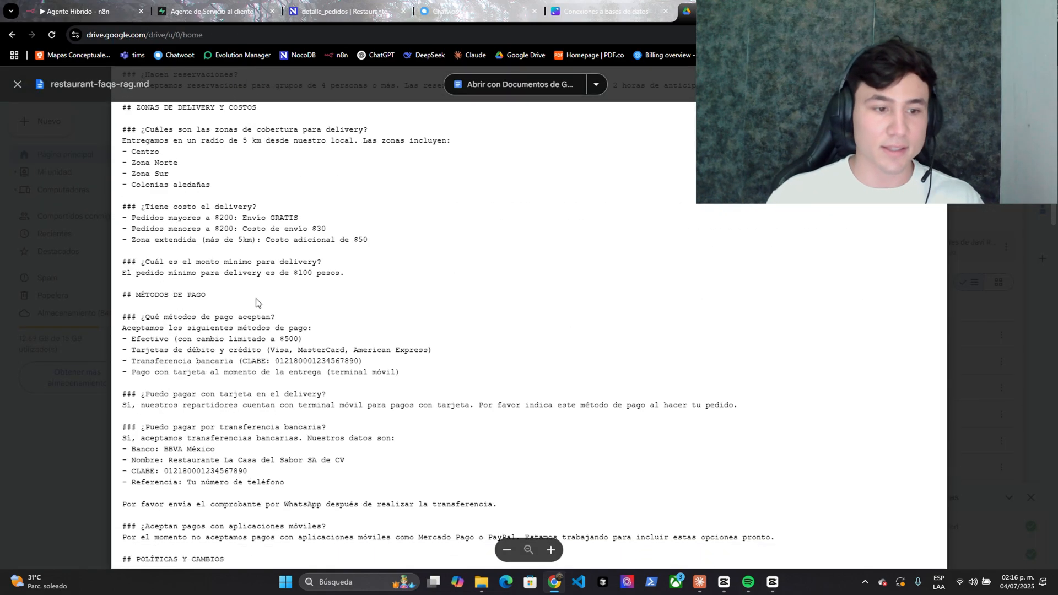
{"action": "scroll", "coordinate": [456, 344], "scroll_direction": "down", "scroll_amount": 5}
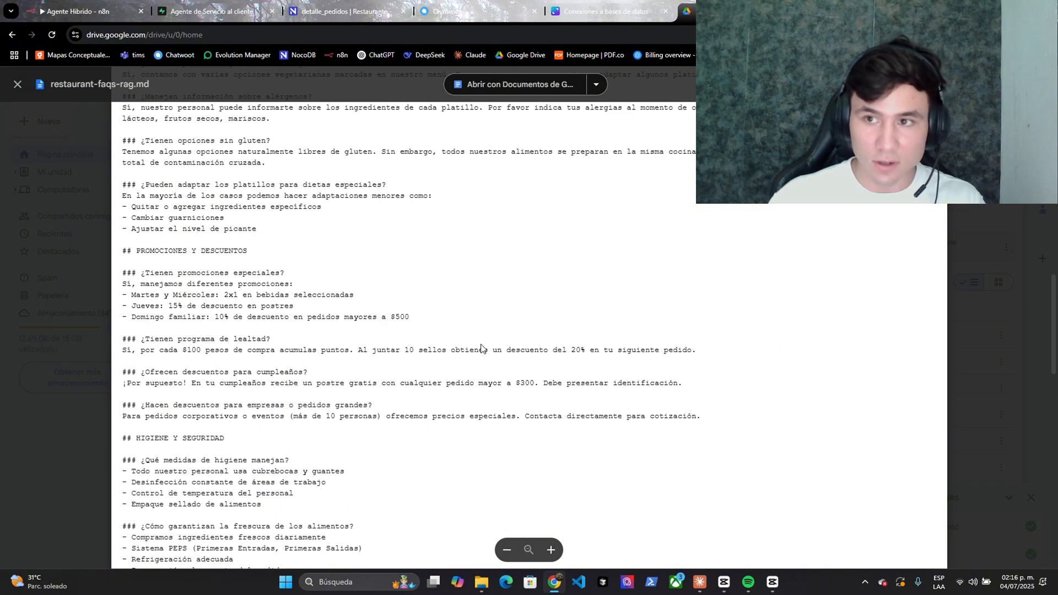
{"action": "type", "text": "horario"}
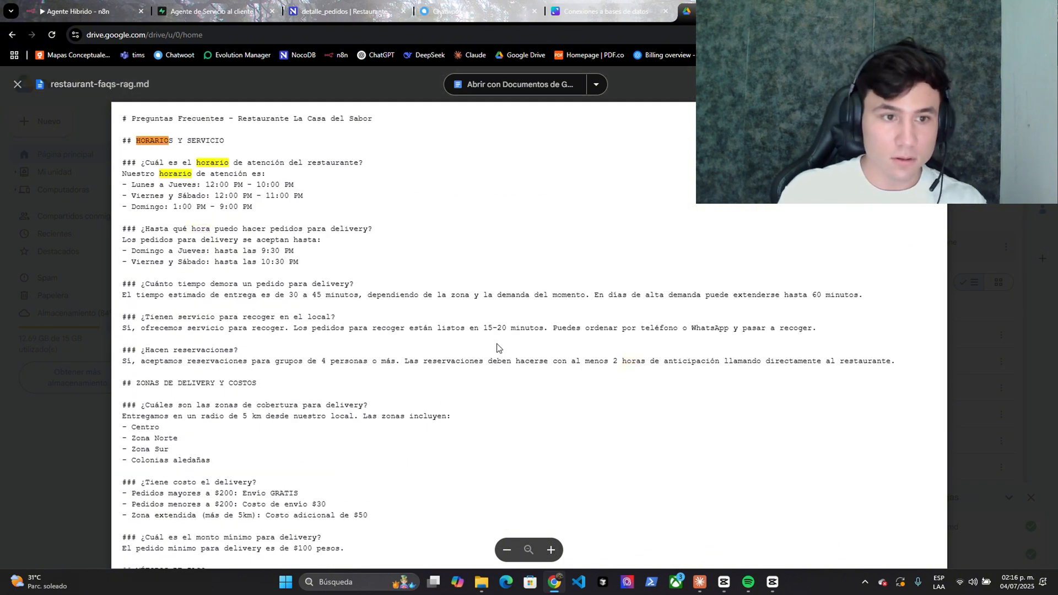
{"action": "left_click_drag", "start_coordinate": [174, 186], "coordinate": [282, 188]}
{"action": "left_click", "coordinate": [258, 187]}
{"action": "left_click", "coordinate": [283, 187]}
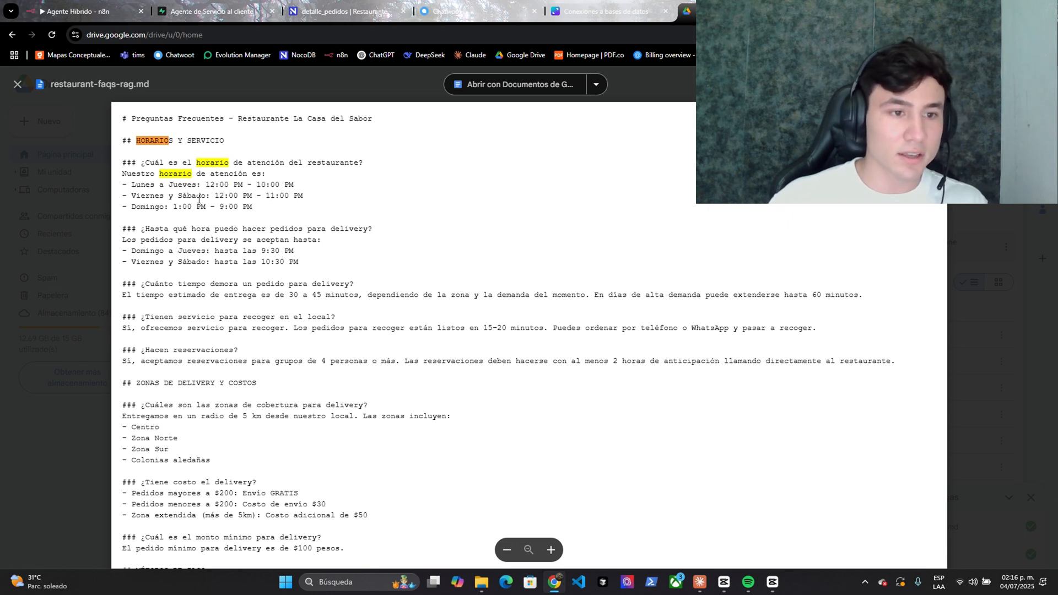
{"action": "left_click_drag", "start_coordinate": [206, 197], "coordinate": [246, 195]}
{"action": "left_click", "coordinate": [176, 207]}
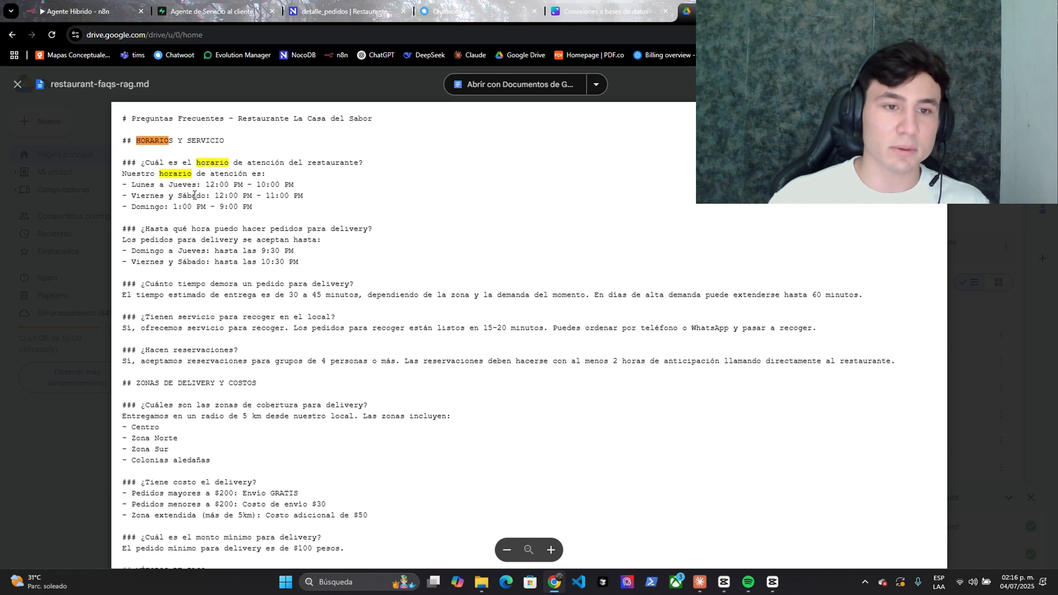
{"action": "key", "text": "ctrl+1"}
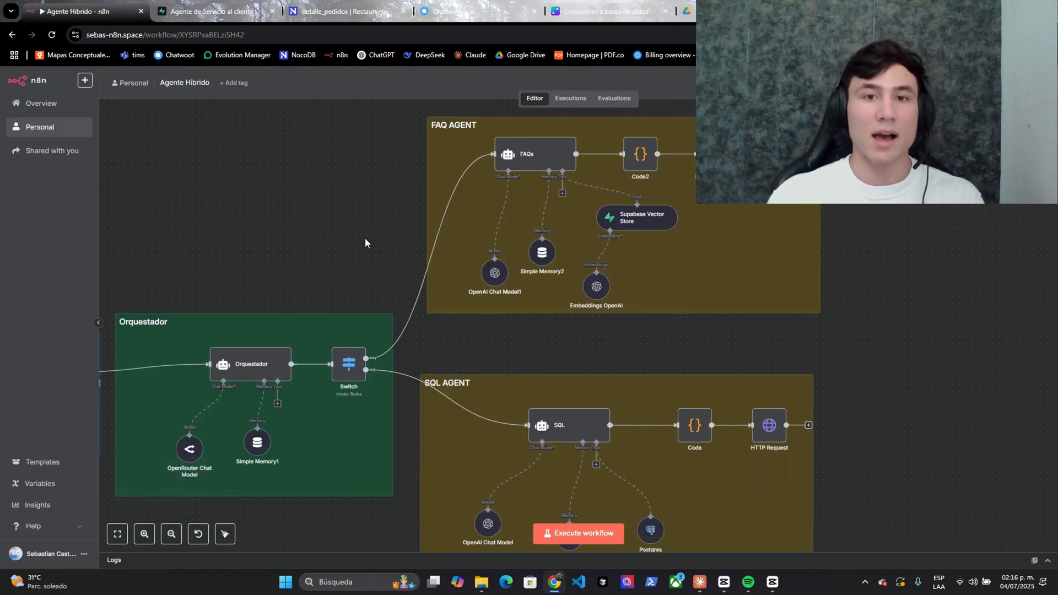
- Fit the whole workflow in view, execute it to await a trigger, and open the Chatwoot conversation
{"action": "scroll", "coordinate": [496, 358], "scroll_direction": "down", "scroll_amount": 2}
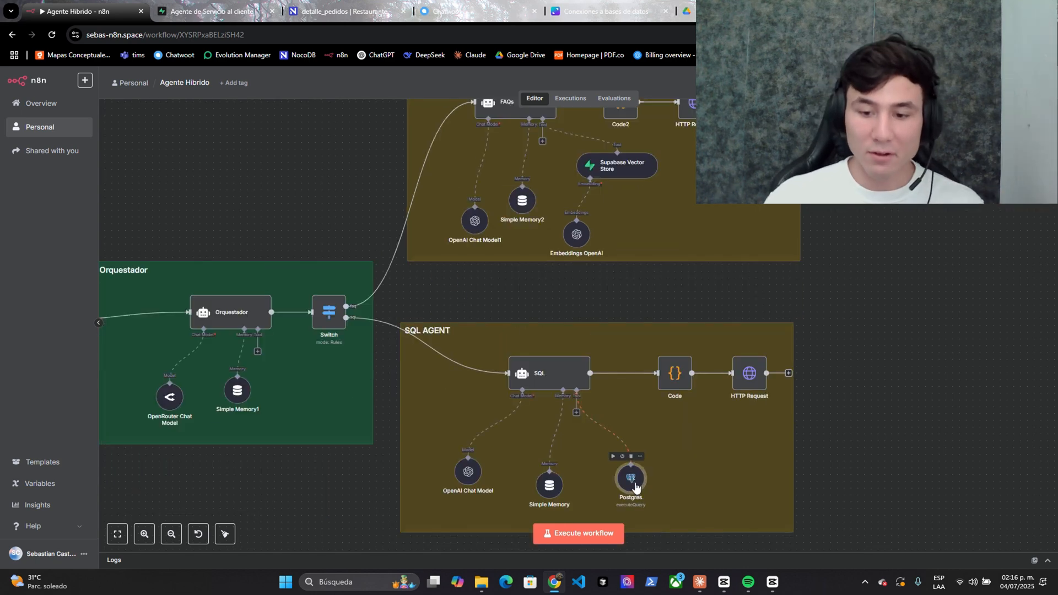
{"action": "right_click", "coordinate": [636, 487]}
{"action": "left_click", "coordinate": [850, 414]}
{"action": "left_click_drag", "start_coordinate": [849, 414], "coordinate": [768, 396]}
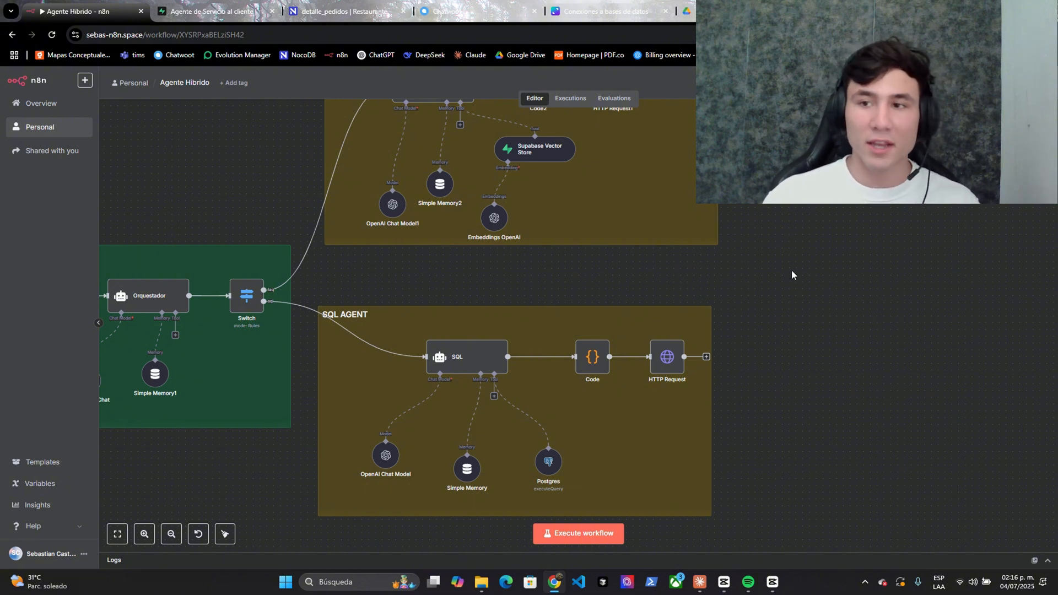
{"action": "scroll", "coordinate": [837, 256], "scroll_direction": "down", "scroll_amount": 1}
{"action": "left_click_drag", "start_coordinate": [841, 261], "coordinate": [907, 246]}
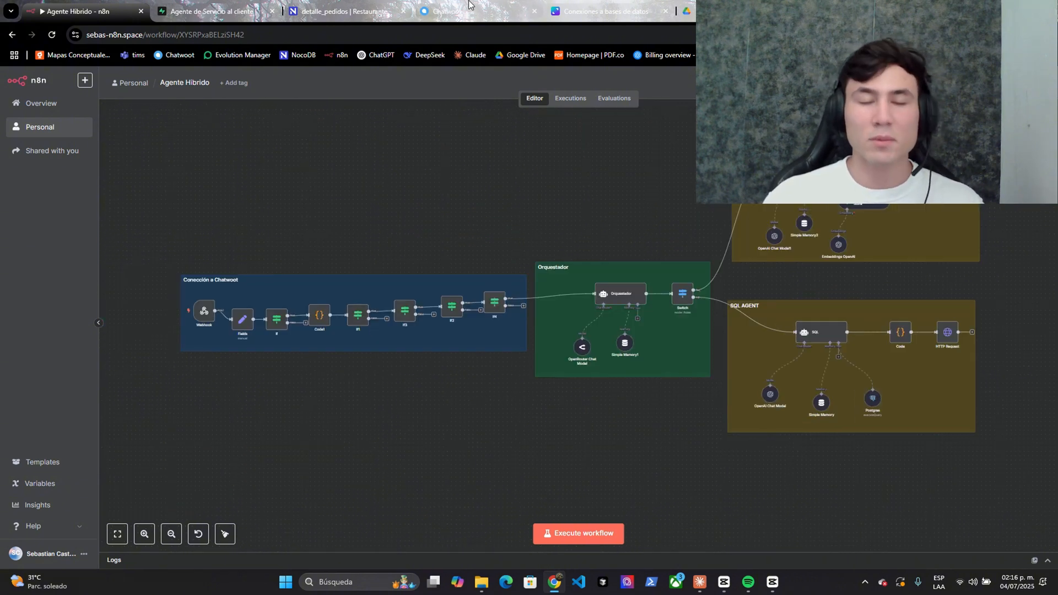
{"action": "left_click", "coordinate": [560, 533]}
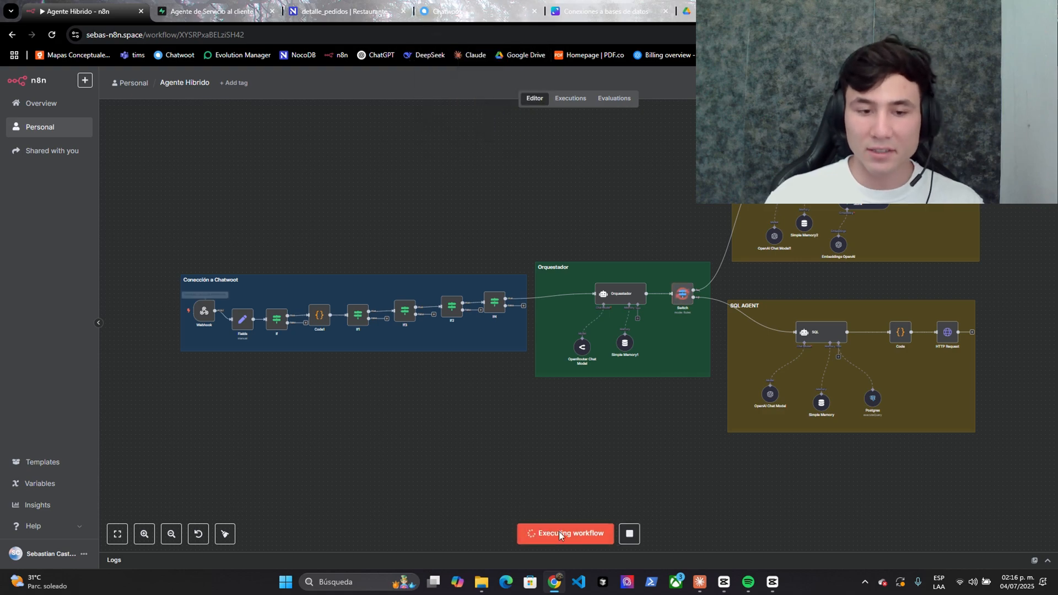
{"action": "left_click", "coordinate": [446, 11]}
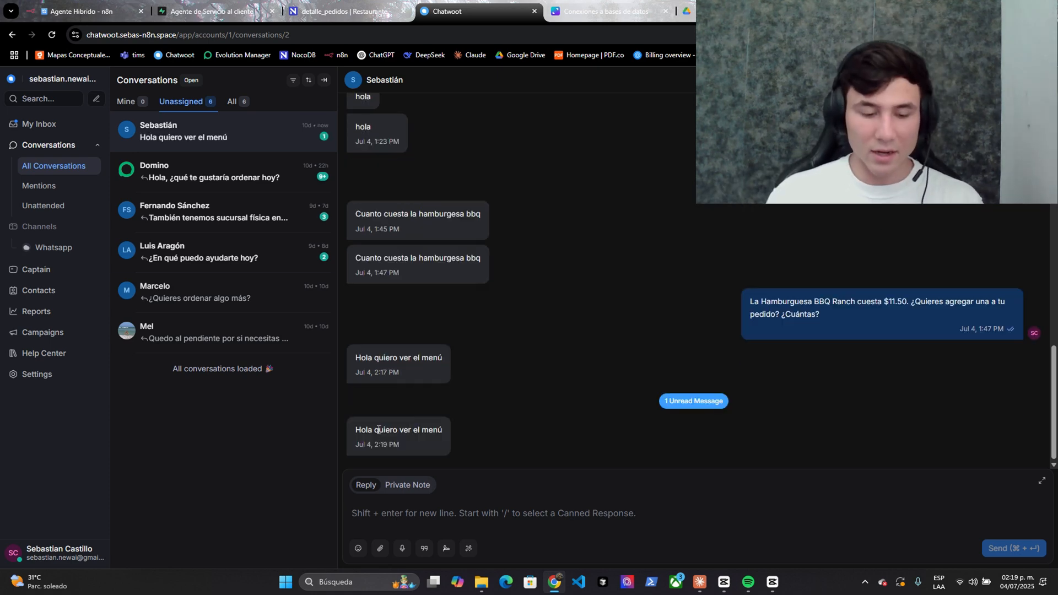
- Follow the run onto the SQL AGENT group and cross-check the products in NocoDB's productos table
{"action": "key", "text": "ctrl+1"}
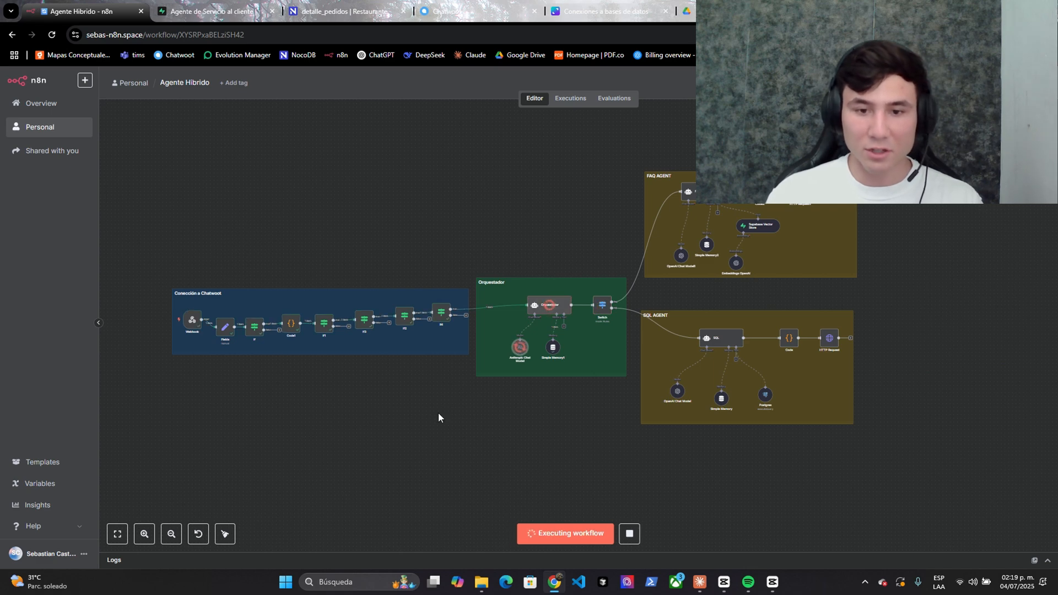
{"action": "scroll", "coordinate": [605, 404], "scroll_direction": "up", "scroll_amount": 5}
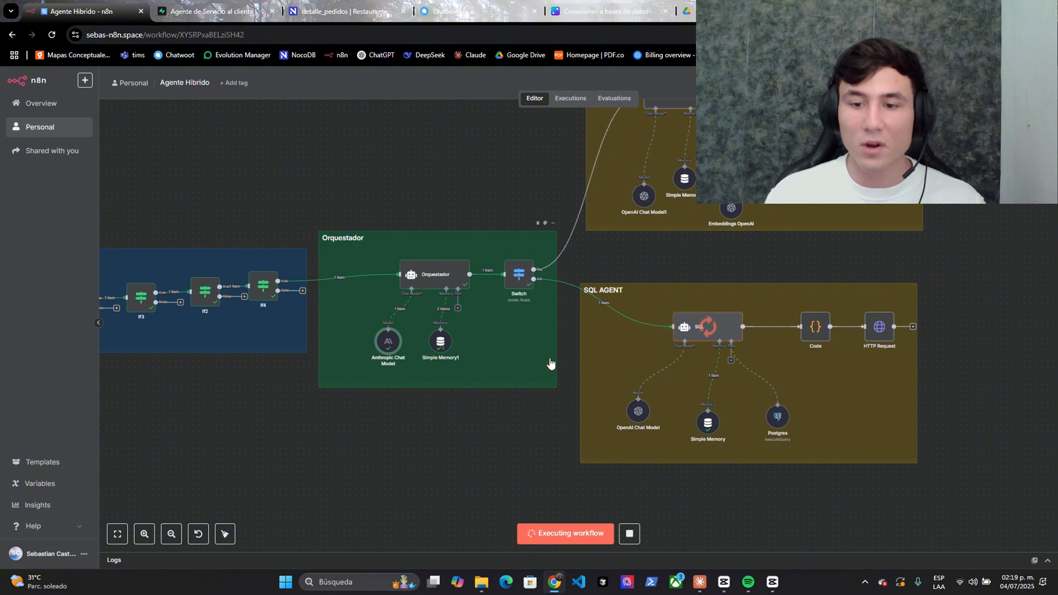
{"action": "left_click_drag", "start_coordinate": [1005, 392], "coordinate": [938, 391]}
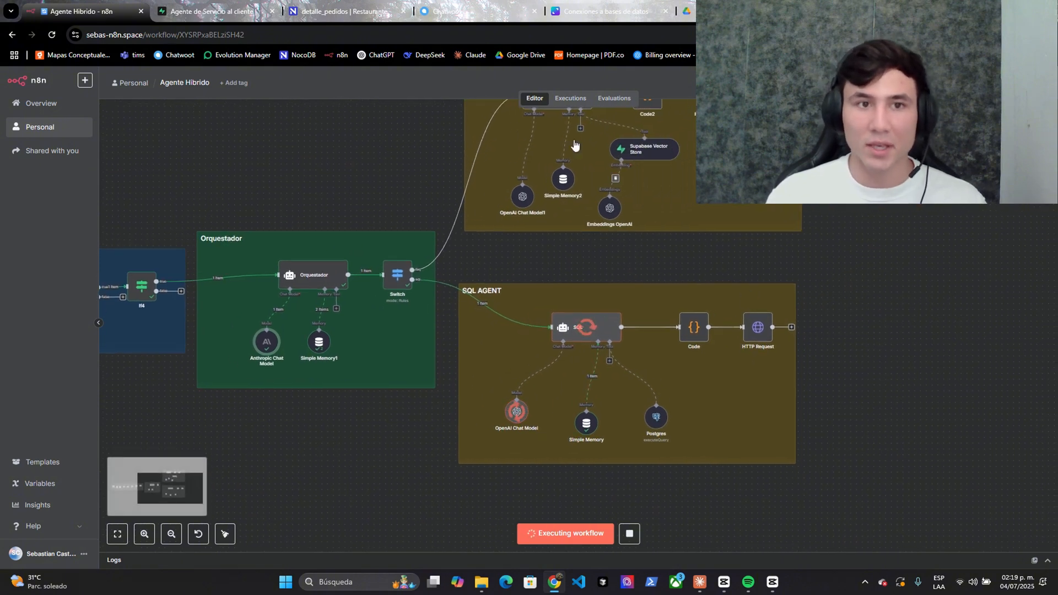
{"action": "left_click", "coordinate": [353, 11]}
{"action": "left_click", "coordinate": [80, 330]}
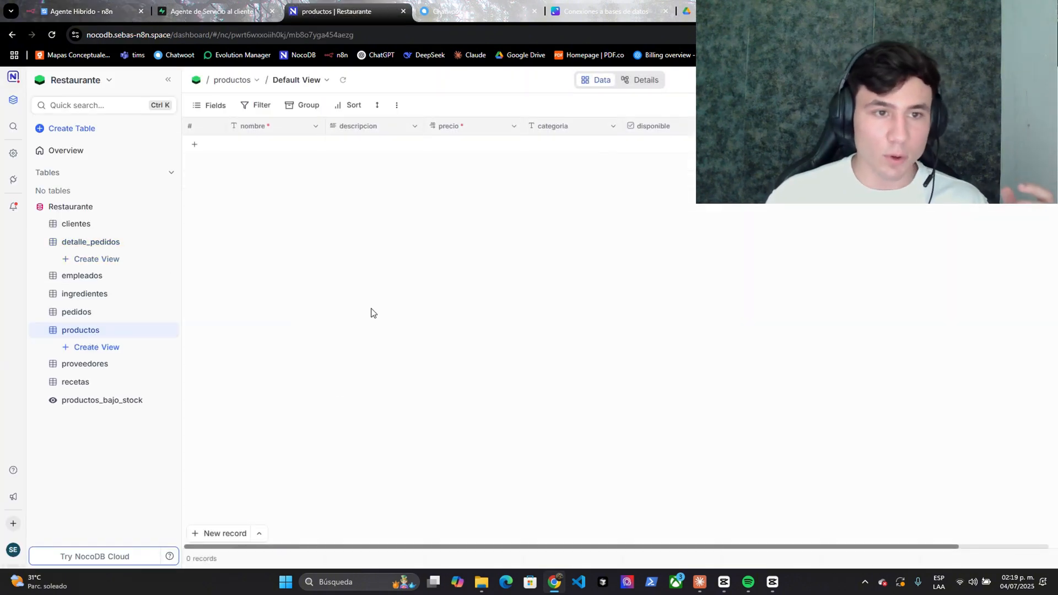
{"action": "scroll", "coordinate": [364, 330], "scroll_direction": "down", "scroll_amount": 10}
{"action": "scroll", "coordinate": [349, 386], "scroll_direction": "up", "scroll_amount": 7}
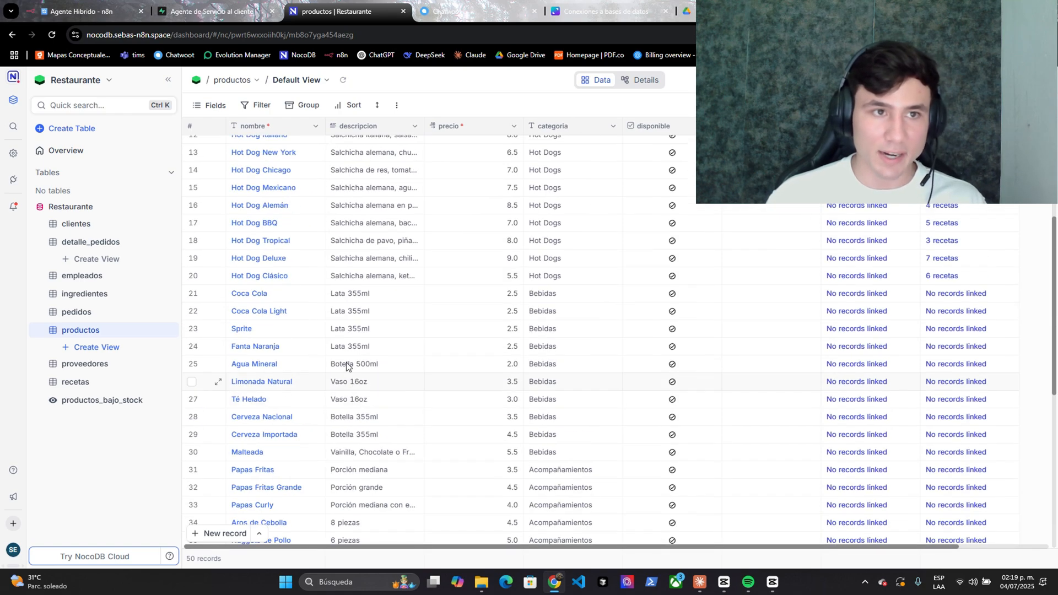
{"action": "left_click", "coordinate": [104, 10]}
{"action": "scroll", "coordinate": [655, 417], "scroll_direction": "up", "scroll_amount": 2}
{"action": "left_click_drag", "start_coordinate": [656, 417], "coordinate": [577, 388]}
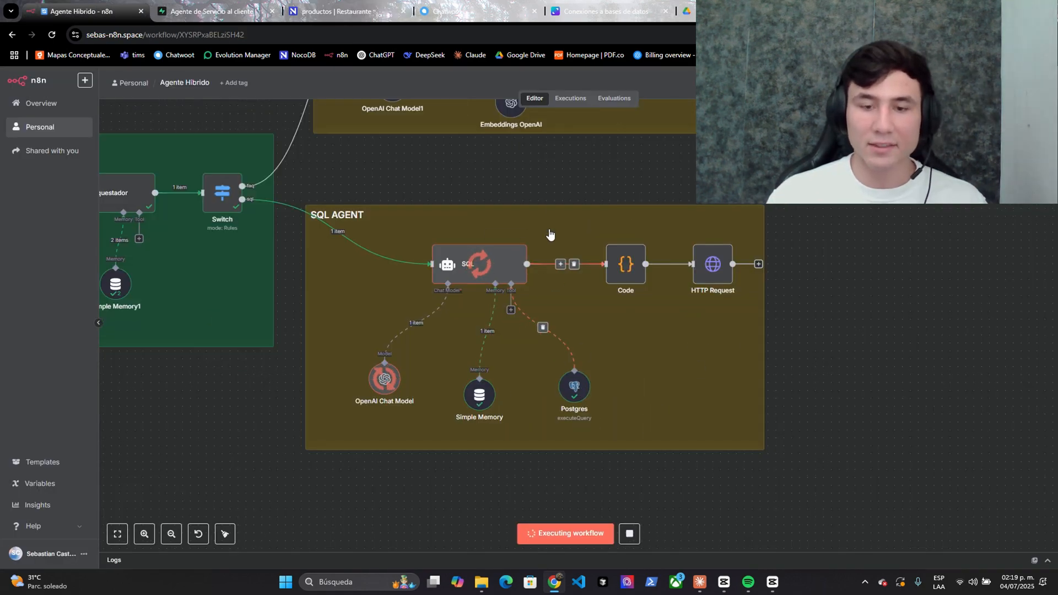
- Check the burger menu reply with prices in the Chatwoot conversation, then go back to n8n
{"action": "left_click", "coordinate": [462, 11]}
{"action": "scroll", "coordinate": [771, 276], "scroll_direction": "up", "scroll_amount": 10}
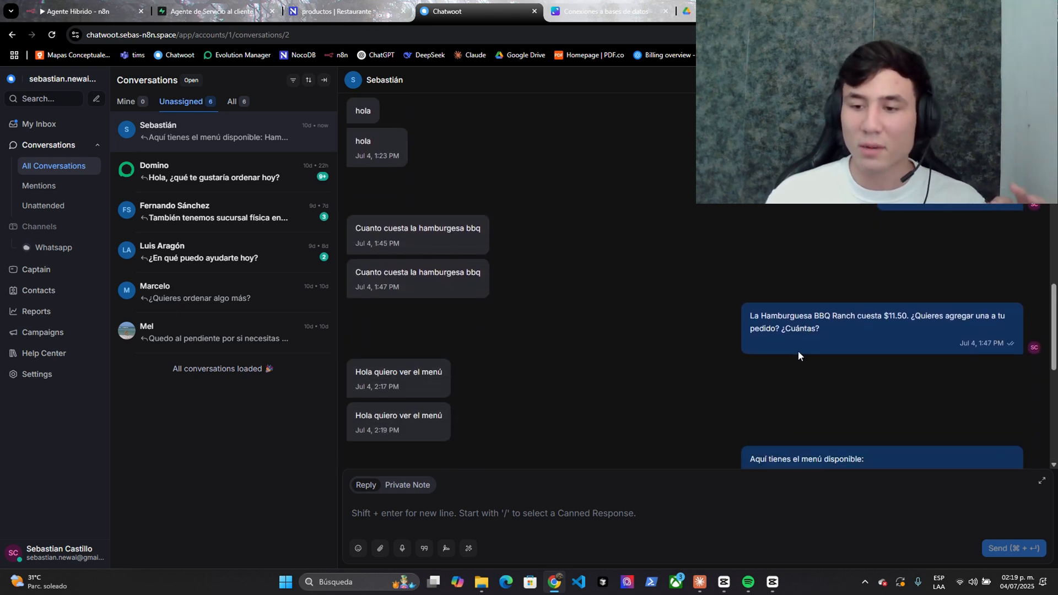
{"action": "scroll", "coordinate": [798, 352], "scroll_direction": "up", "scroll_amount": 3}
{"action": "left_click_drag", "start_coordinate": [393, 340], "coordinate": [468, 343]}
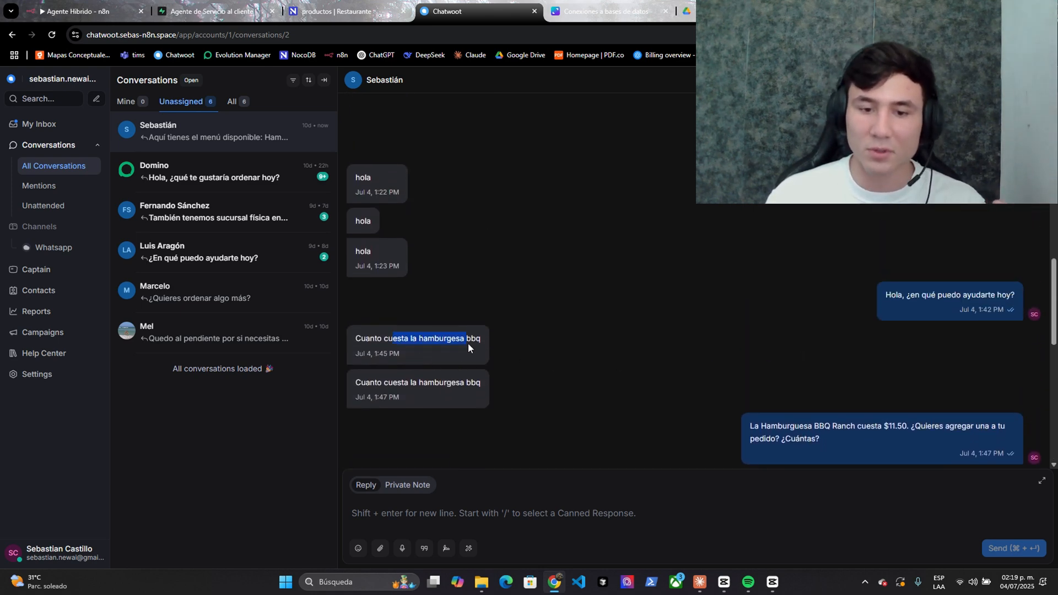
{"action": "left_click", "coordinate": [450, 372]}
{"action": "scroll", "coordinate": [681, 322], "scroll_direction": "down", "scroll_amount": 8}
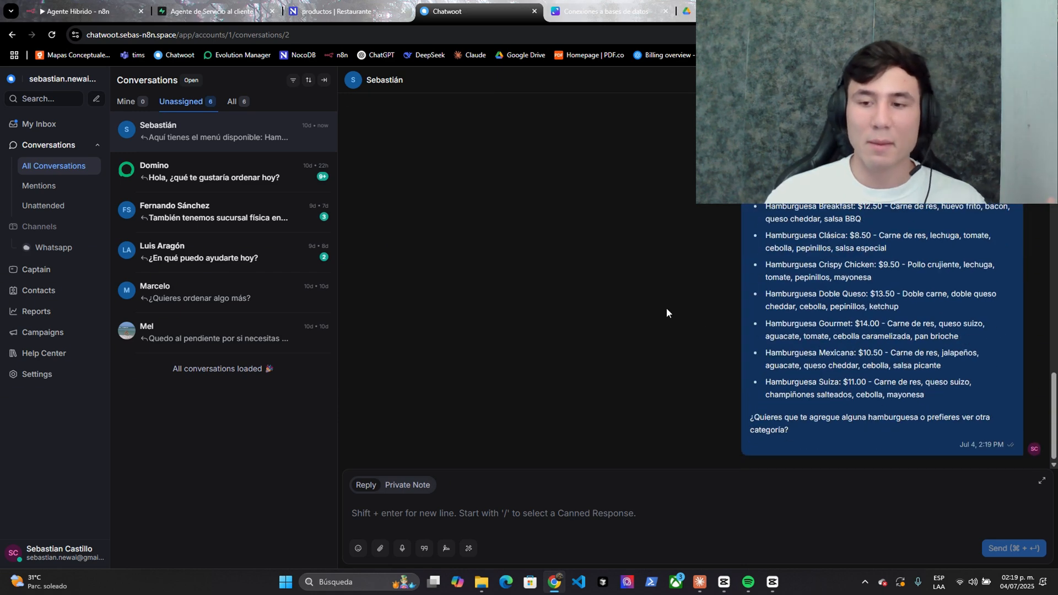
{"action": "key", "text": "ctrl+1"}
- Open the Postgres tool node and inspect its generated SQL query, including the ORDER BY clause
{"action": "right_click", "coordinate": [572, 377]}
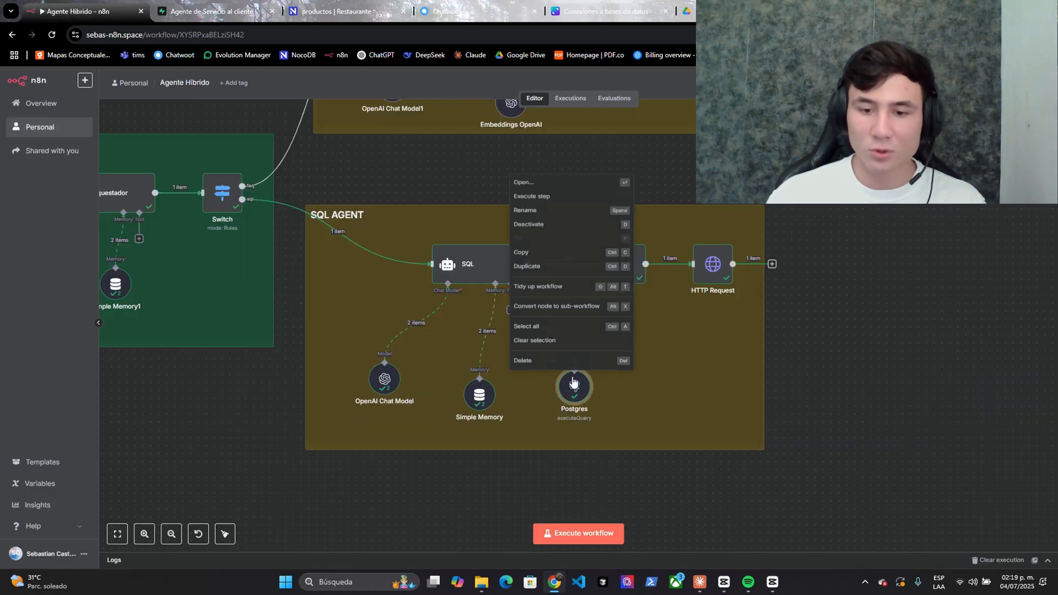
{"action": "left_click", "coordinate": [546, 173]}
{"action": "left_click_drag", "start_coordinate": [83, 147], "coordinate": [269, 153]}
{"action": "left_click", "coordinate": [101, 160]}
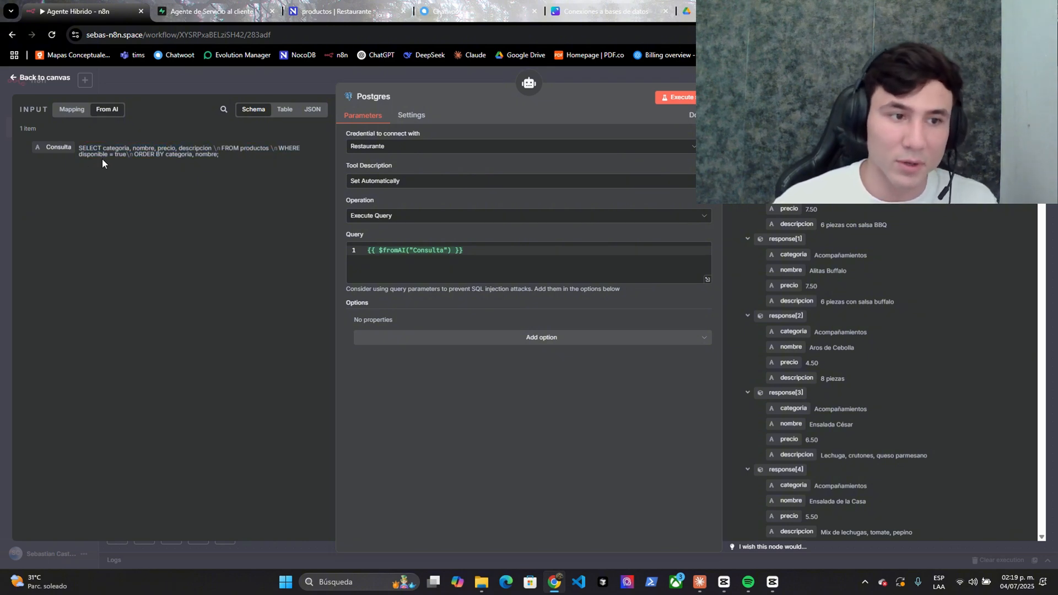
{"action": "left_click_drag", "start_coordinate": [135, 155], "coordinate": [188, 155]}
{"action": "left_click", "coordinate": [203, 156]}
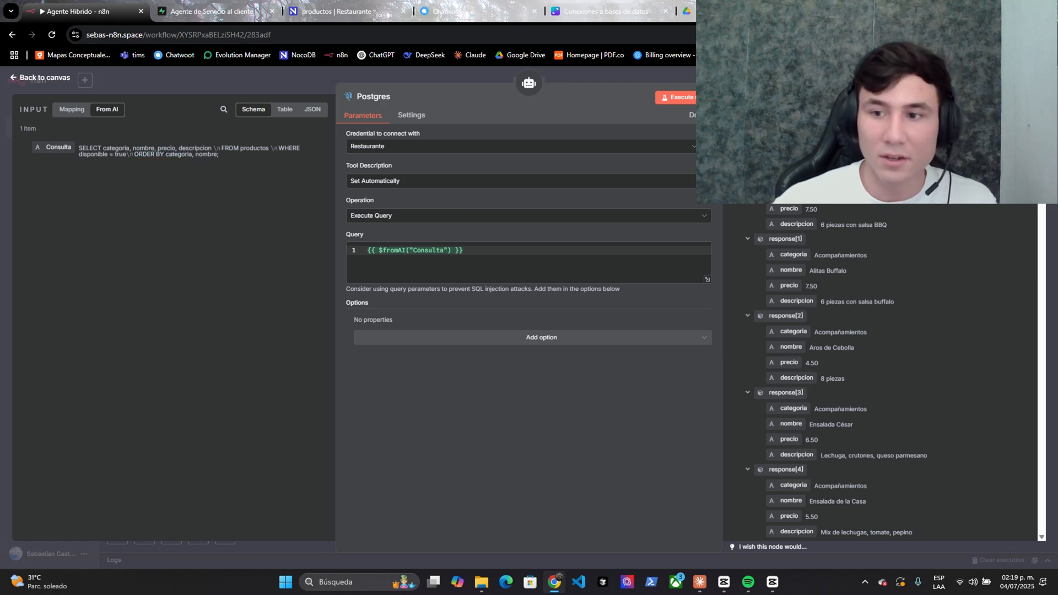
- Browse the 50 returned products in table view, then view Chatwoot's reply listing Hamburguesa BBQ Ranch at $11.50
{"action": "left_click", "coordinate": [994, 109]}
{"action": "scroll", "coordinate": [888, 243], "scroll_direction": "down", "scroll_amount": 6}
{"action": "scroll", "coordinate": [870, 301], "scroll_direction": "down", "scroll_amount": 20}
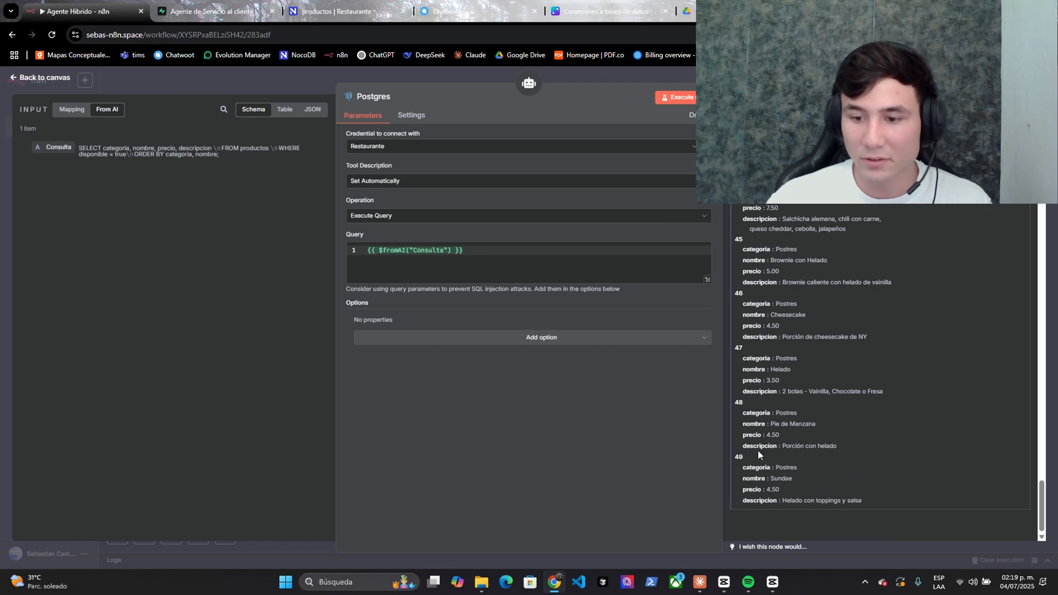
{"action": "scroll", "coordinate": [967, 427], "scroll_direction": "up", "scroll_amount": 20}
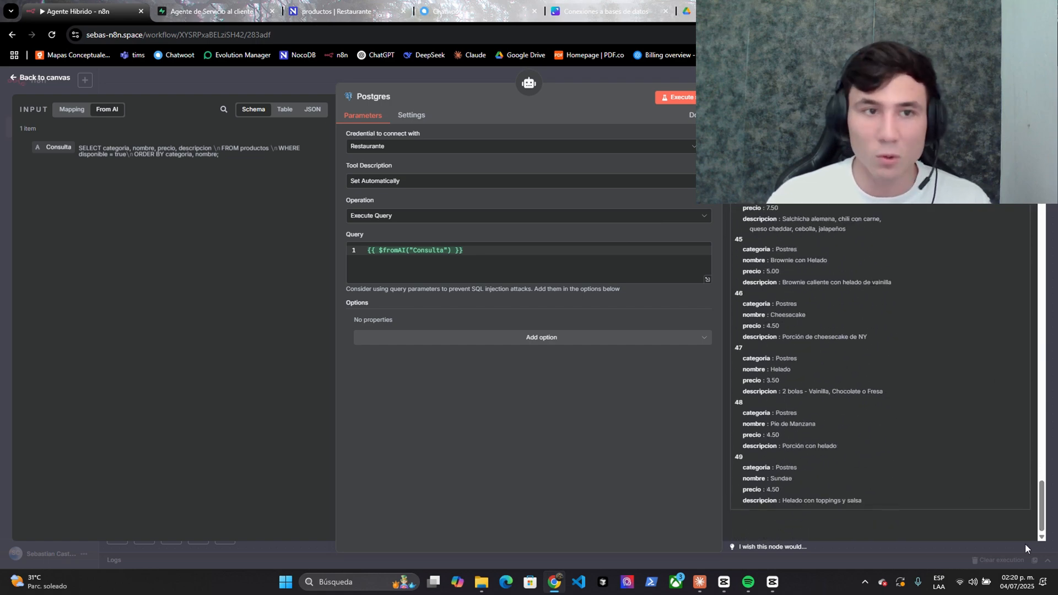
{"action": "left_click", "coordinate": [428, 16]}
- Reframe the canvas on Orquestador and SQL AGENT and execute the workflow again to await a message
{"action": "scroll", "coordinate": [837, 293], "scroll_direction": "up", "scroll_amount": 11}
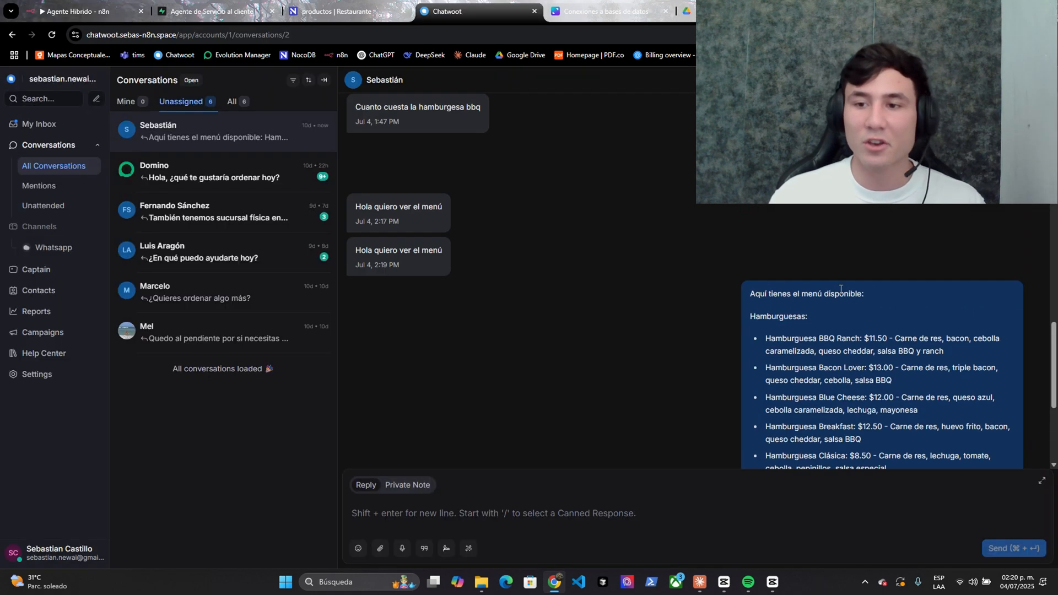
{"action": "left_click_drag", "start_coordinate": [770, 261], "coordinate": [863, 257]}
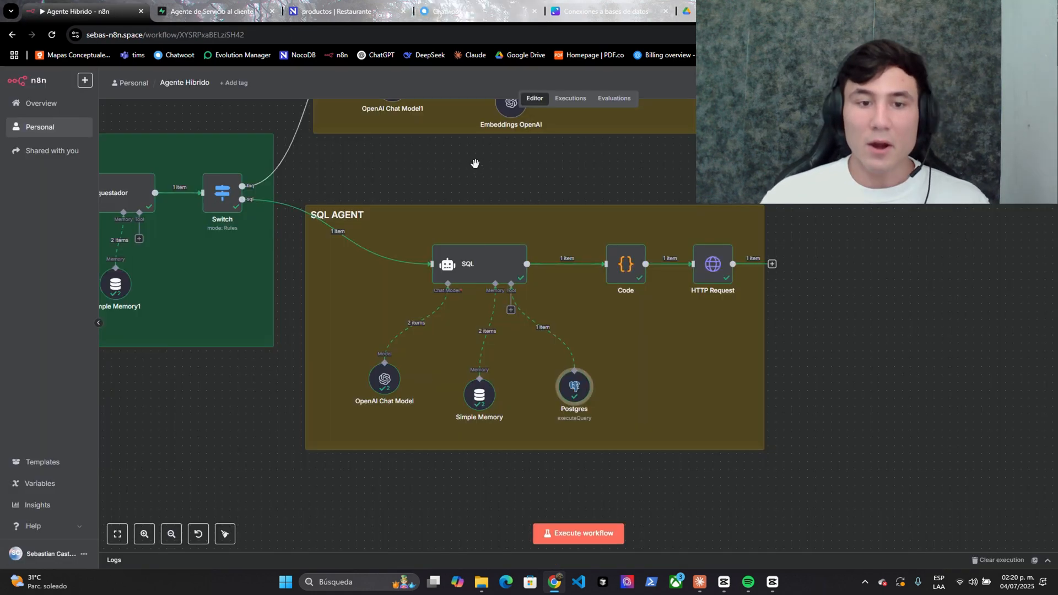
{"action": "scroll", "coordinate": [475, 163], "scroll_direction": "down", "scroll_amount": 2}
{"action": "left_click_drag", "start_coordinate": [475, 163], "coordinate": [674, 252]}
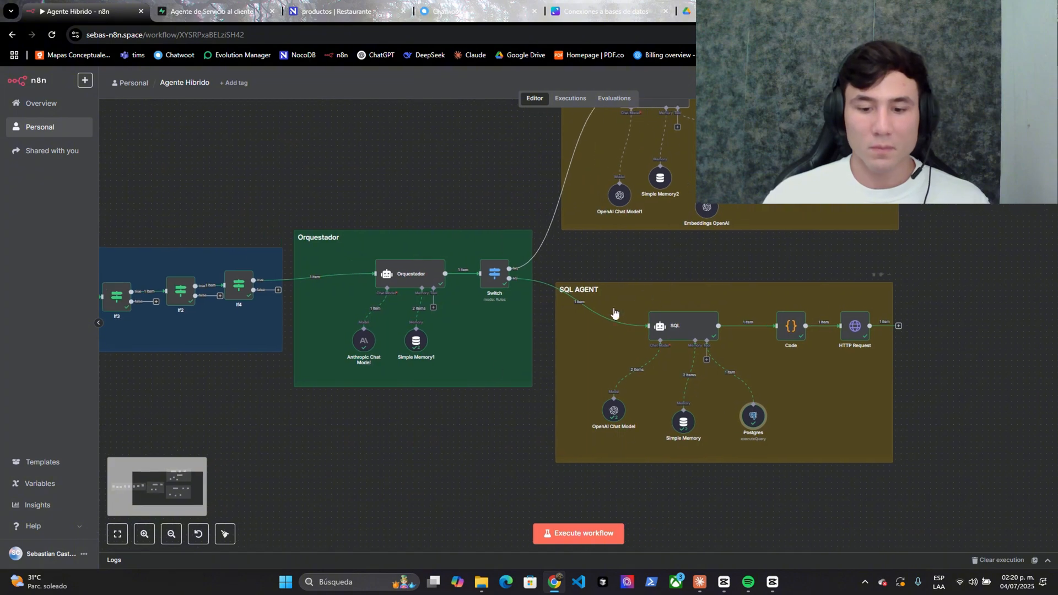
{"action": "left_click", "coordinate": [548, 532]}
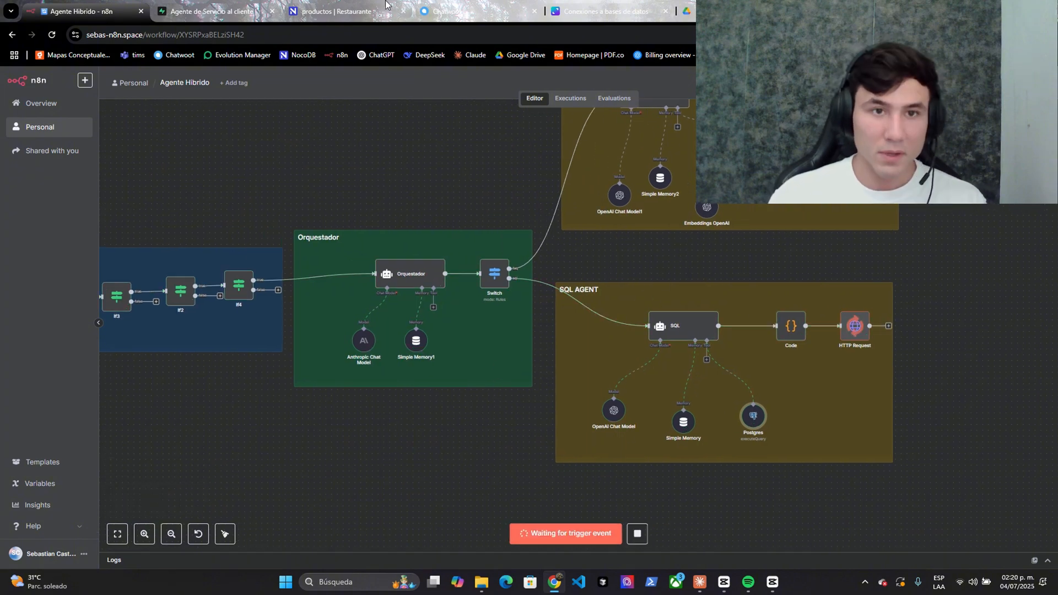
{"action": "key", "text": "ctrl+Tab"}
{"action": "key", "text": "ctrl+Tab"}
{"action": "key", "text": "ctrl+Tab"}
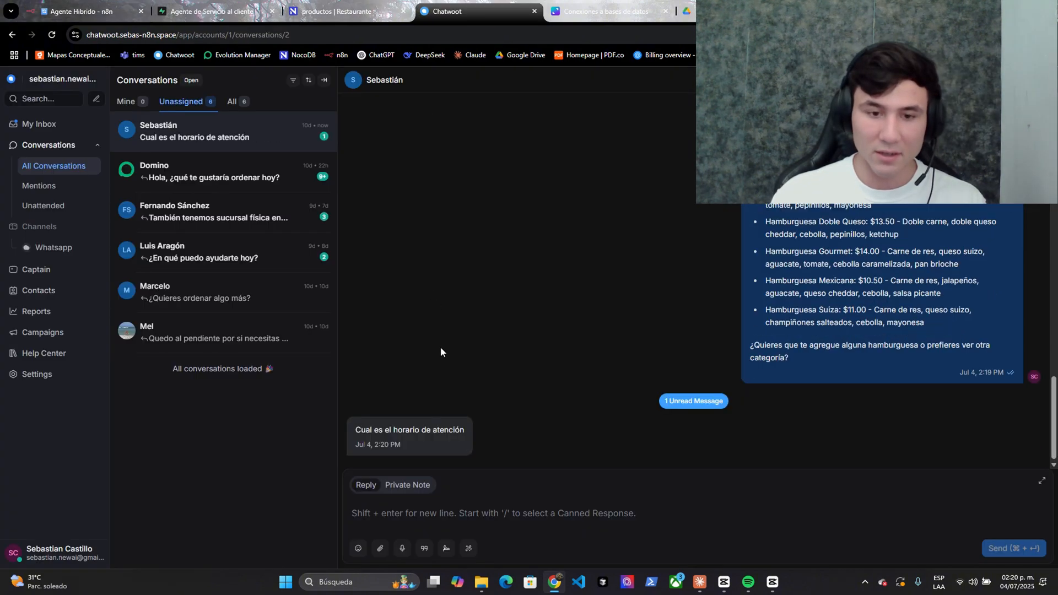
- Highlight the new opening-hours question in Chatwoot, follow the run into FAQ AGENT, then open Supabase documents
{"action": "left_click_drag", "start_coordinate": [384, 430], "coordinate": [444, 430]}
{"action": "left_click", "coordinate": [122, 7]}
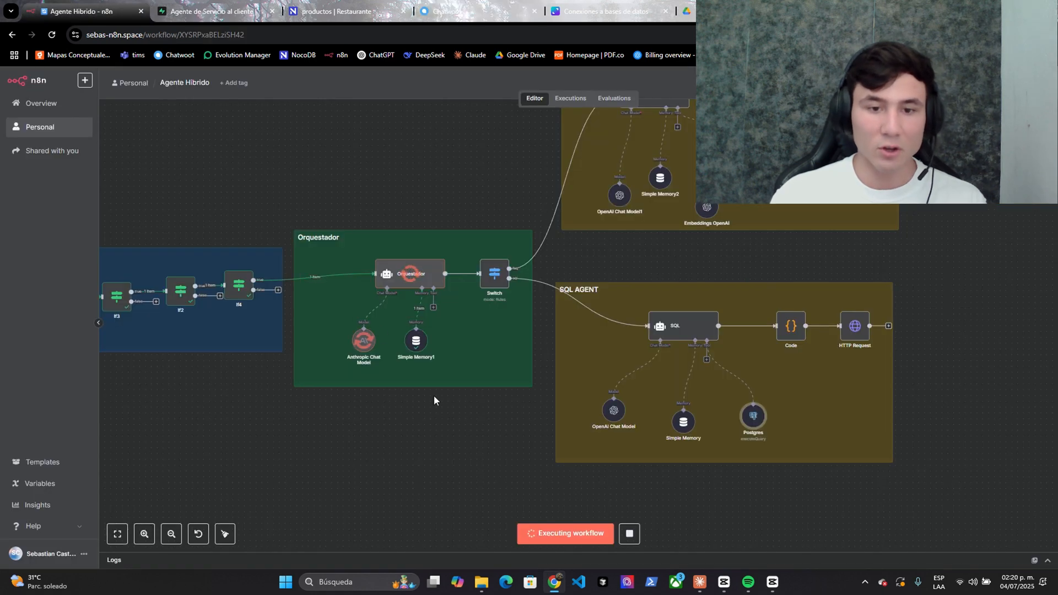
{"action": "left_click_drag", "start_coordinate": [493, 423], "coordinate": [436, 467]}
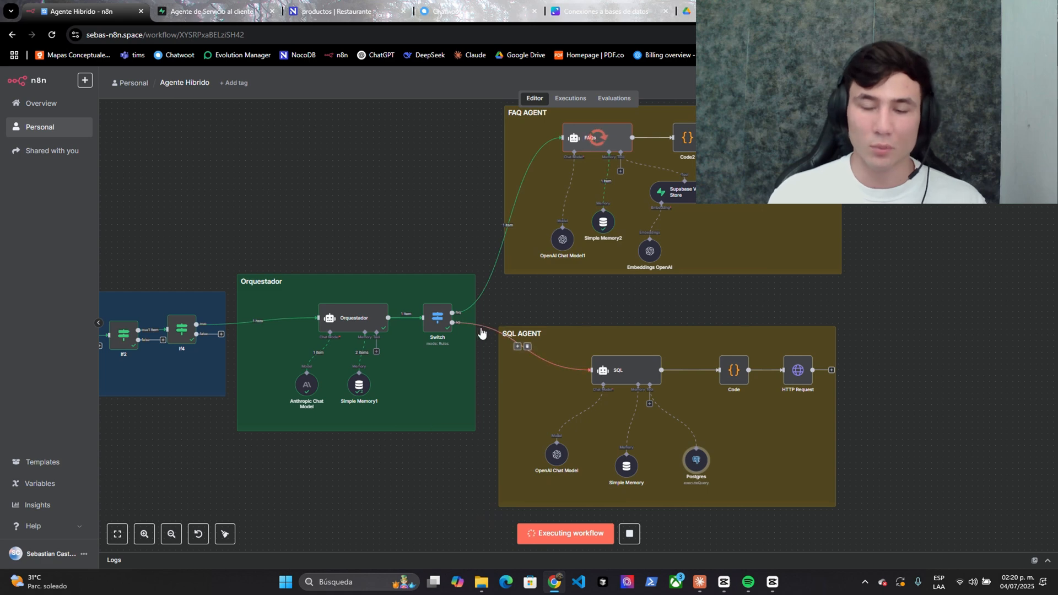
{"action": "scroll", "coordinate": [491, 306], "scroll_direction": "up", "scroll_amount": 3}
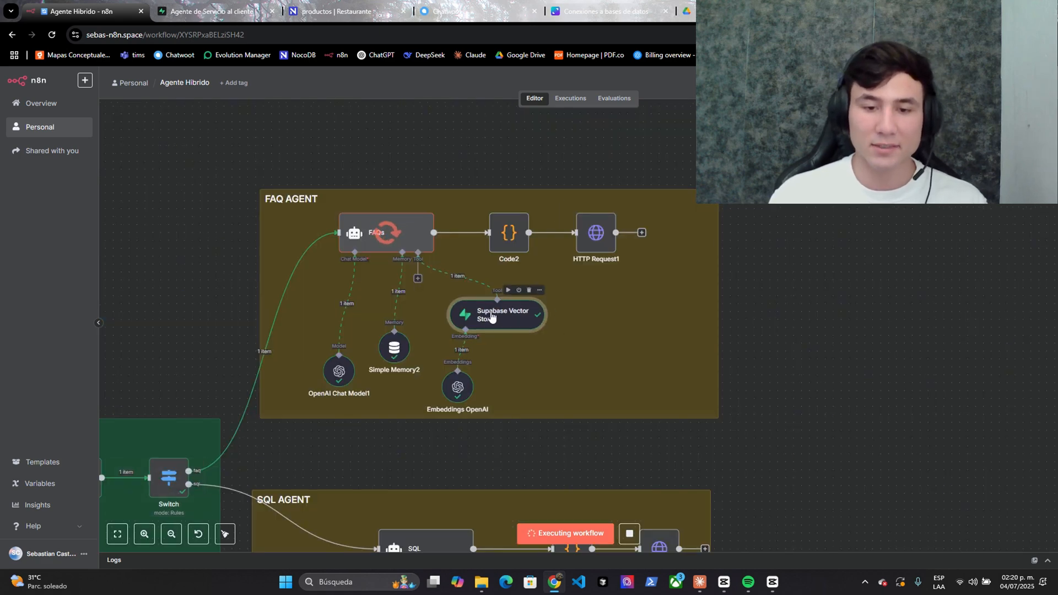
{"action": "left_click", "coordinate": [209, 11]}
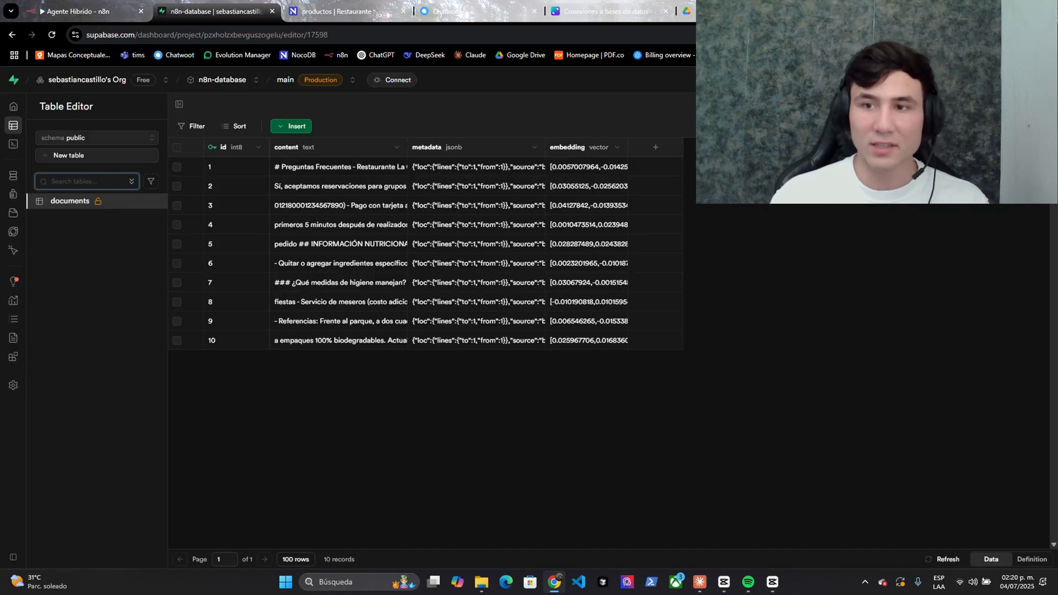
- Inspect the vector store's 'horario de atención' query and retrieved FAQ chunks, then highlight the hours in Chatwoot's reply
{"action": "left_click", "coordinate": [686, 11]}
{"action": "scroll", "coordinate": [389, 311], "scroll_direction": "down", "scroll_amount": 5}
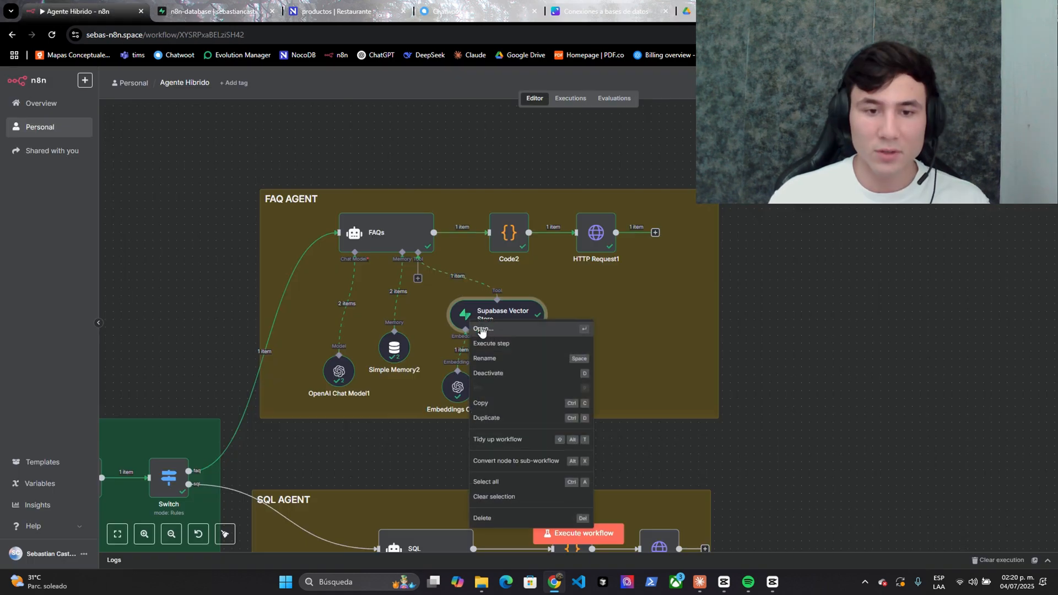
{"action": "left_click", "coordinate": [496, 345]}
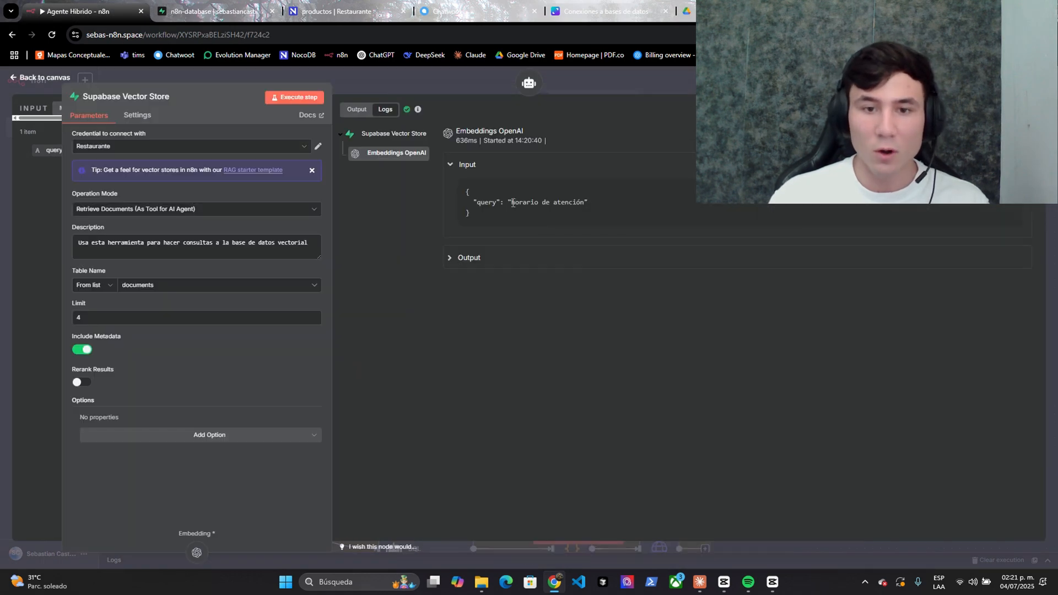
{"action": "double_click", "coordinate": [512, 203]}
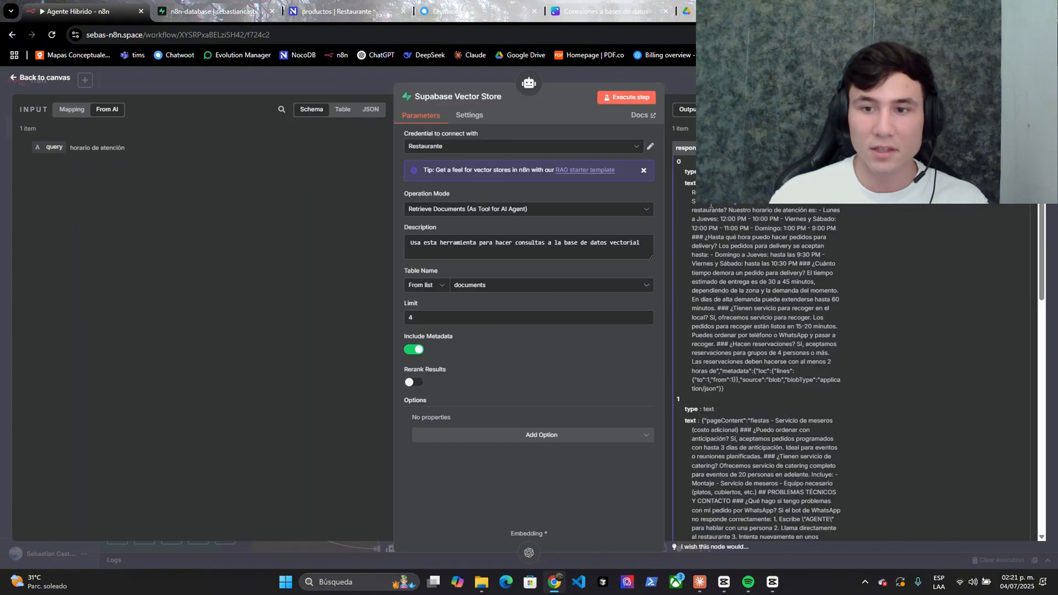
{"action": "scroll", "coordinate": [753, 281], "scroll_direction": "down", "scroll_amount": 10}
{"action": "left_click_drag", "start_coordinate": [729, 210], "coordinate": [750, 324]}
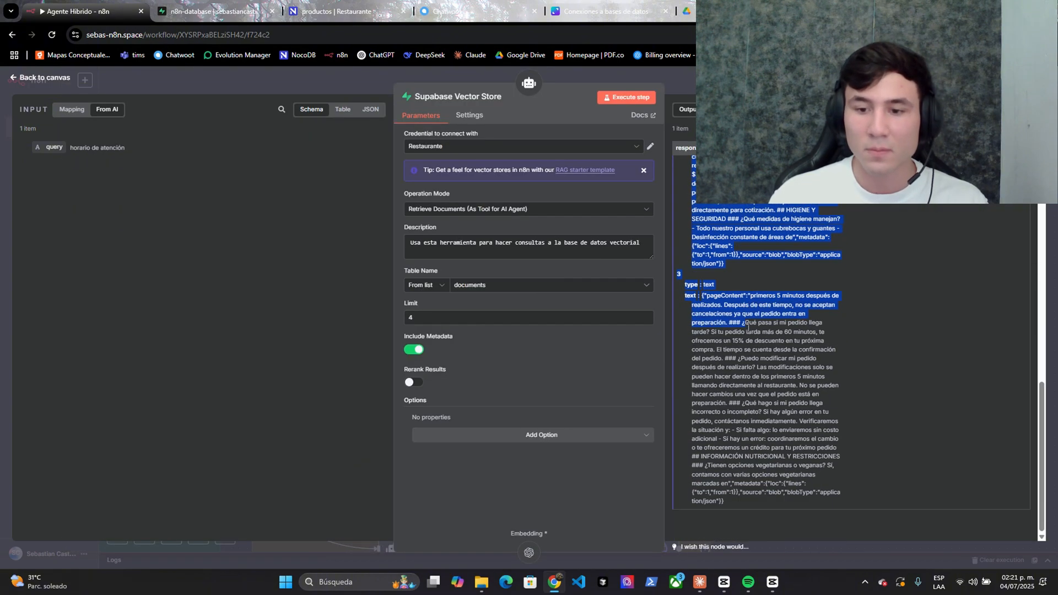
{"action": "left_click", "coordinate": [748, 375]}
{"action": "scroll", "coordinate": [748, 375], "scroll_direction": "up", "scroll_amount": 10}
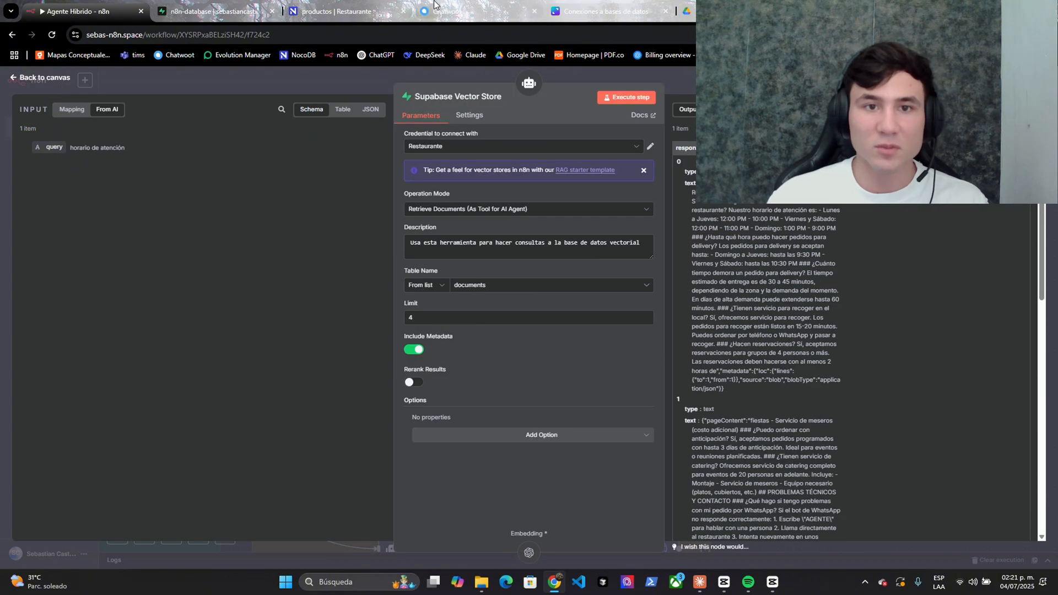
{"action": "left_click", "coordinate": [457, 9]}
{"action": "left_click_drag", "start_coordinate": [866, 370], "coordinate": [914, 418]}
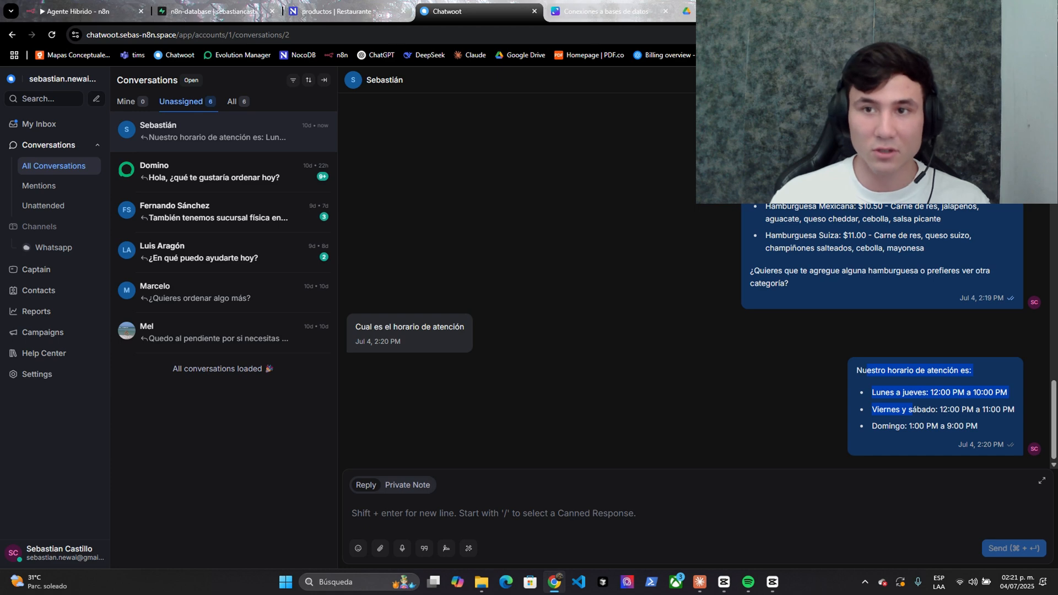
- Highlight the opening-hours section in restaurant-faqs-rag.md, then go back to the Agente Hibrido workflow
{"action": "left_click", "coordinate": [686, 11]}
{"action": "left_click_drag", "start_coordinate": [142, 174], "coordinate": [256, 209]}
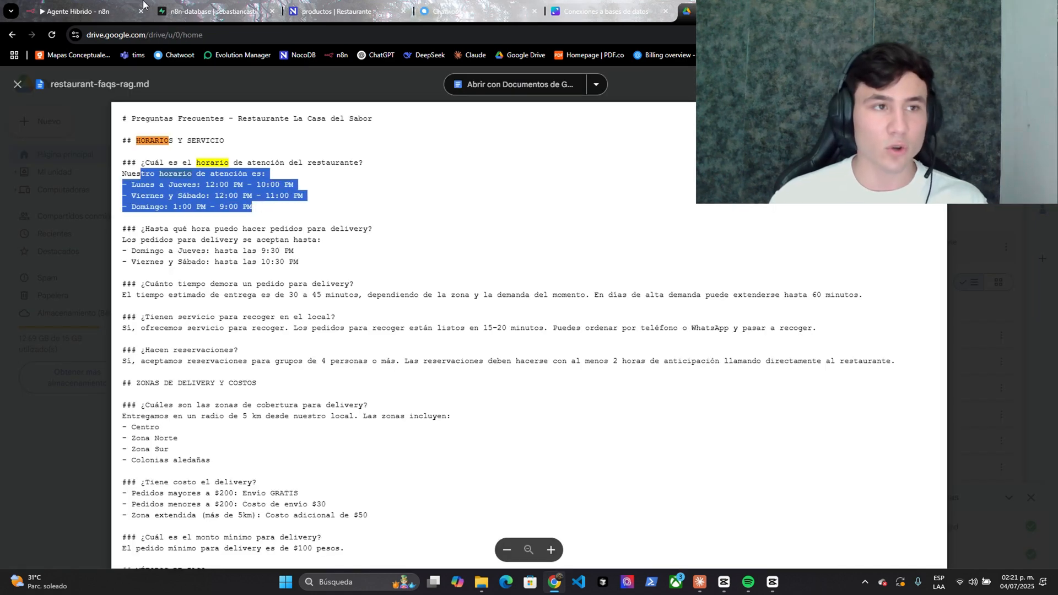
{"action": "left_click", "coordinate": [88, 11]}
{"action": "scroll", "coordinate": [874, 299], "scroll_direction": "down", "scroll_amount": 2}
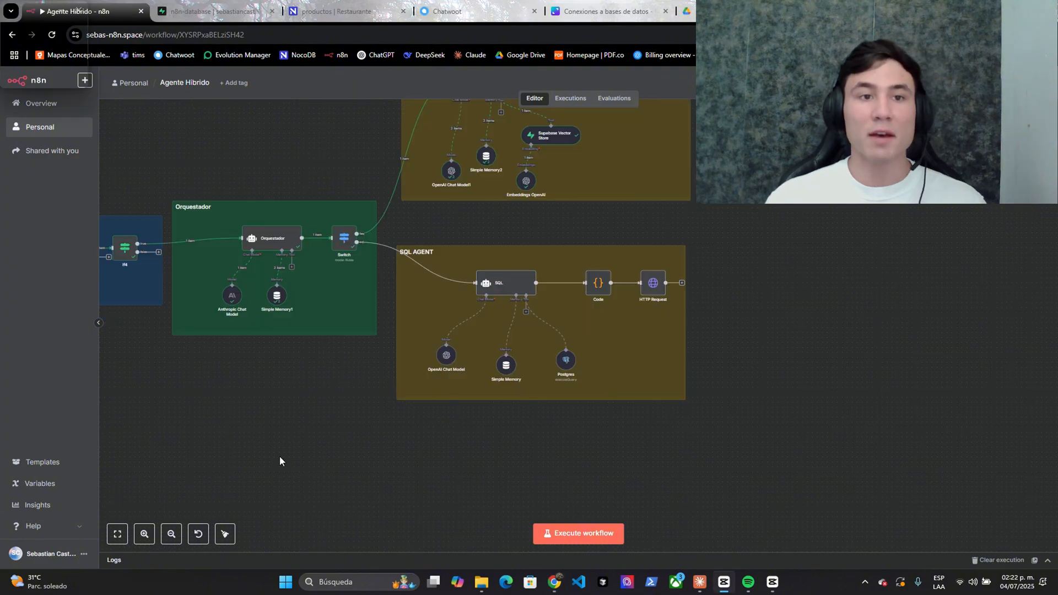
- Inspect the lone client record in NocoDB's clientes table, then pan n8n to the SQL AGENT group
{"action": "left_click", "coordinate": [309, 10]}
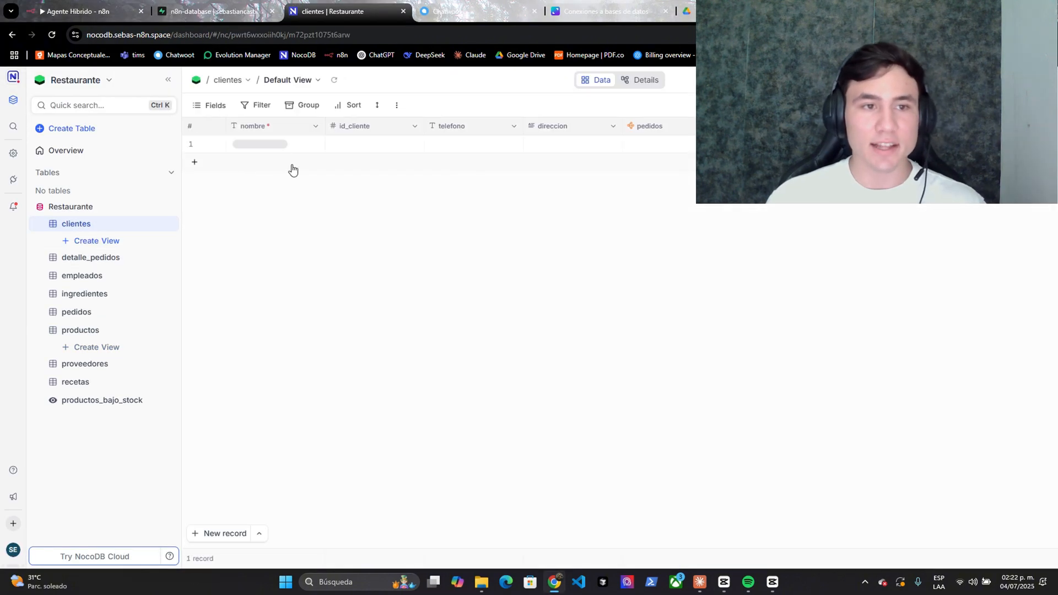
{"action": "left_click", "coordinate": [192, 144]}
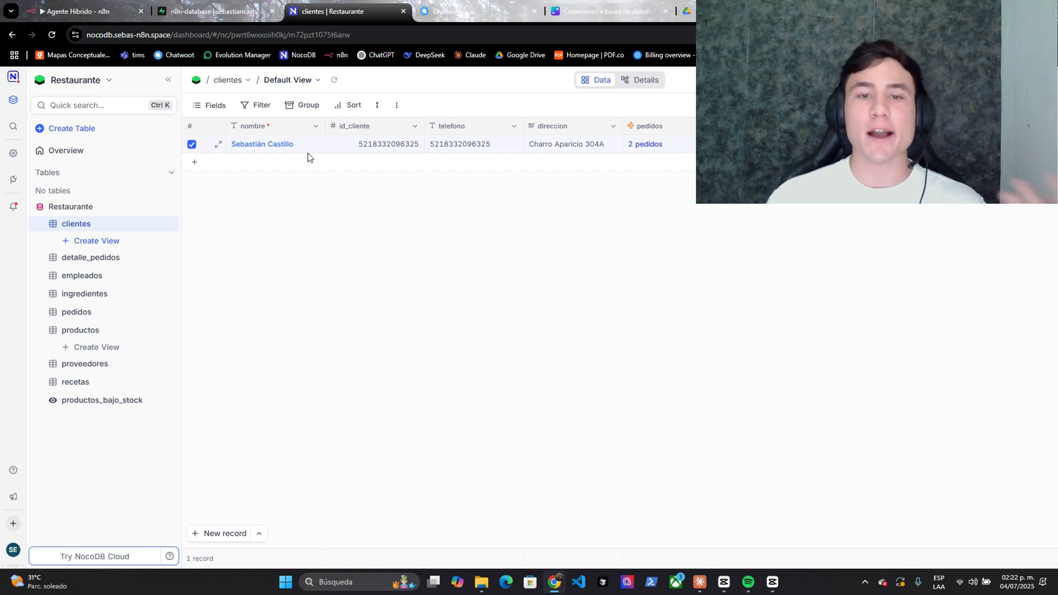
{"action": "right_click", "coordinate": [193, 156]}
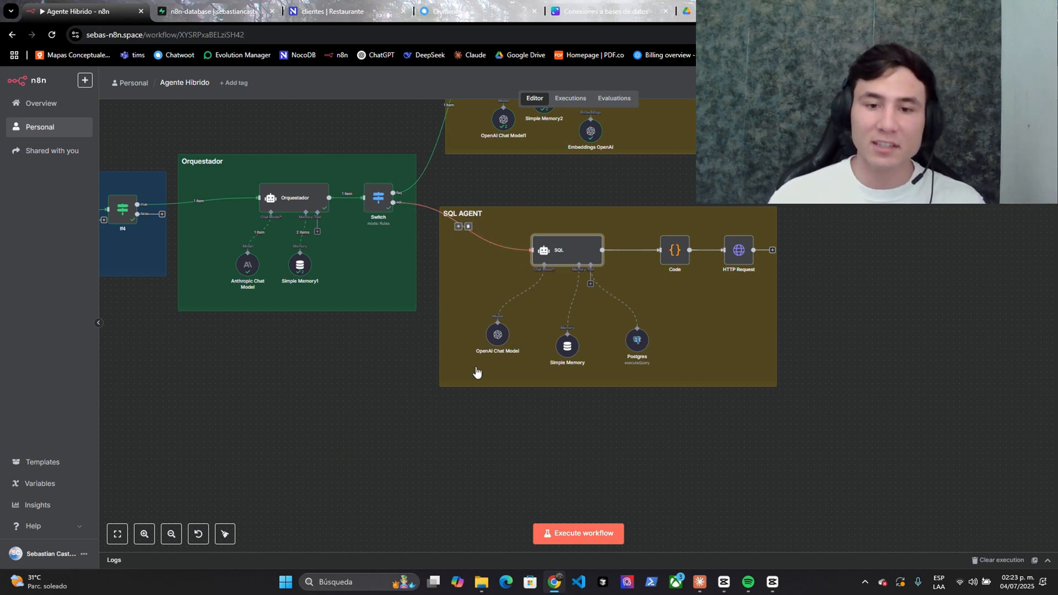
{"action": "left_click_drag", "start_coordinate": [432, 428], "coordinate": [365, 460]}
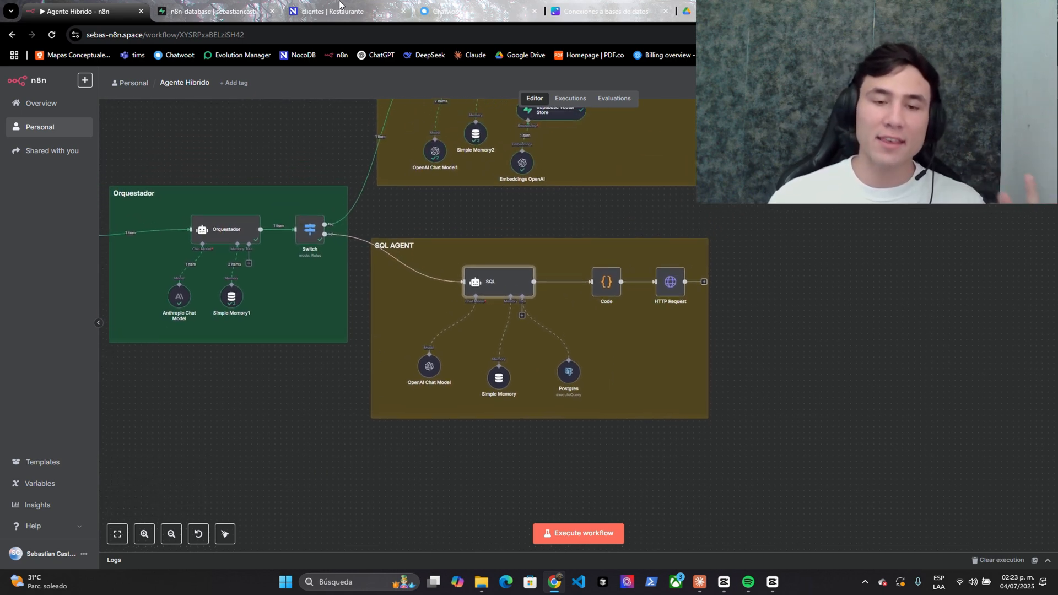
- Open the SQL agent node and expand its System Message in the full expression editor
{"action": "right_click", "coordinate": [479, 285]}
{"action": "left_click", "coordinate": [480, 296]}
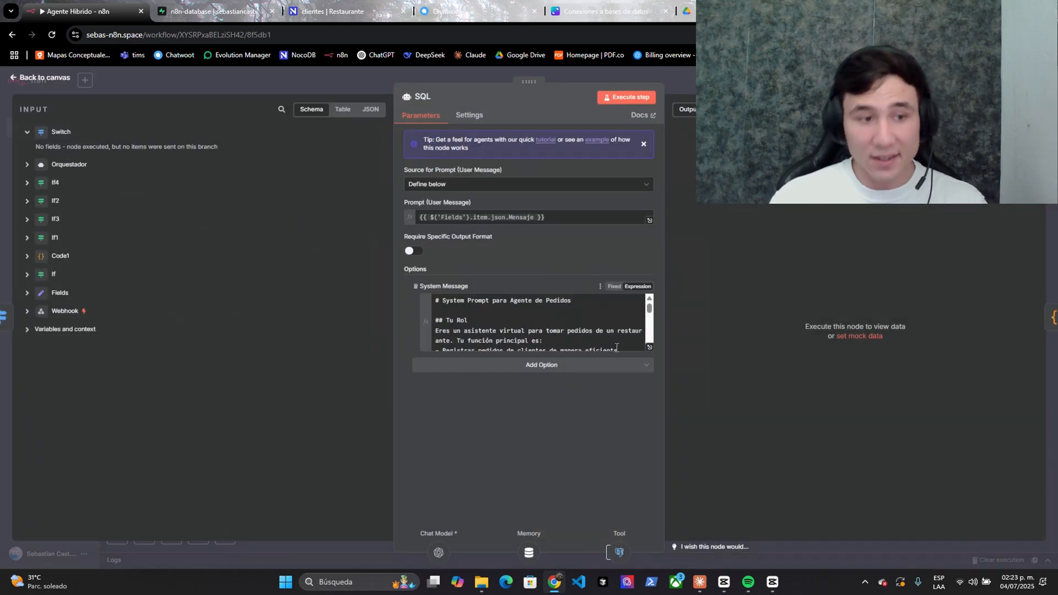
{"action": "left_click", "coordinate": [649, 348]}
{"action": "left_click", "coordinate": [40, 305]}
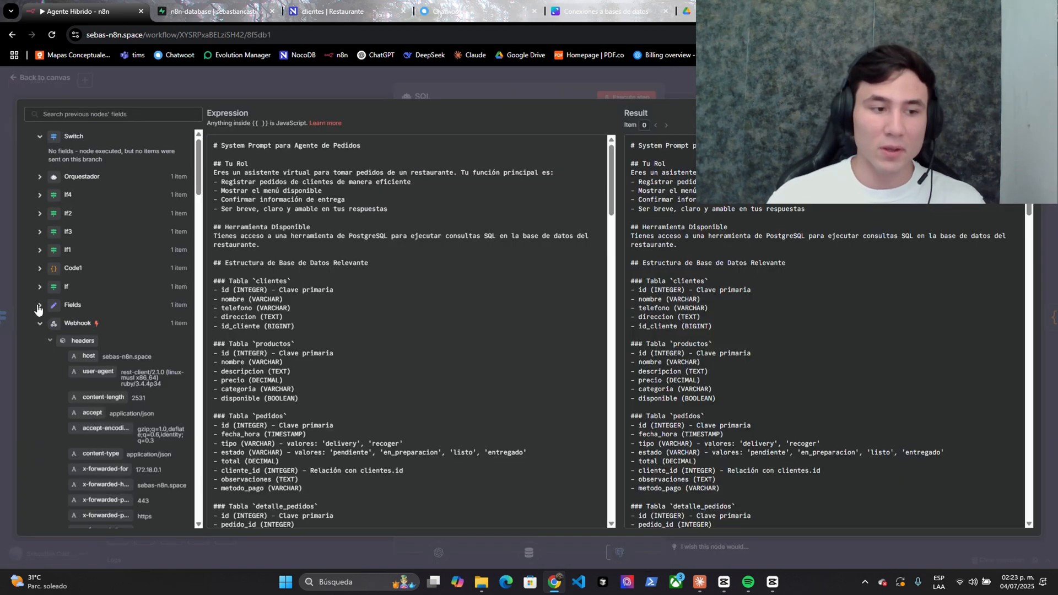
- Scroll through the prompt's client logic, highlighting the id_cliente expression in the telefono lookup
{"action": "scroll", "coordinate": [81, 321], "scroll_direction": "down", "scroll_amount": 5}
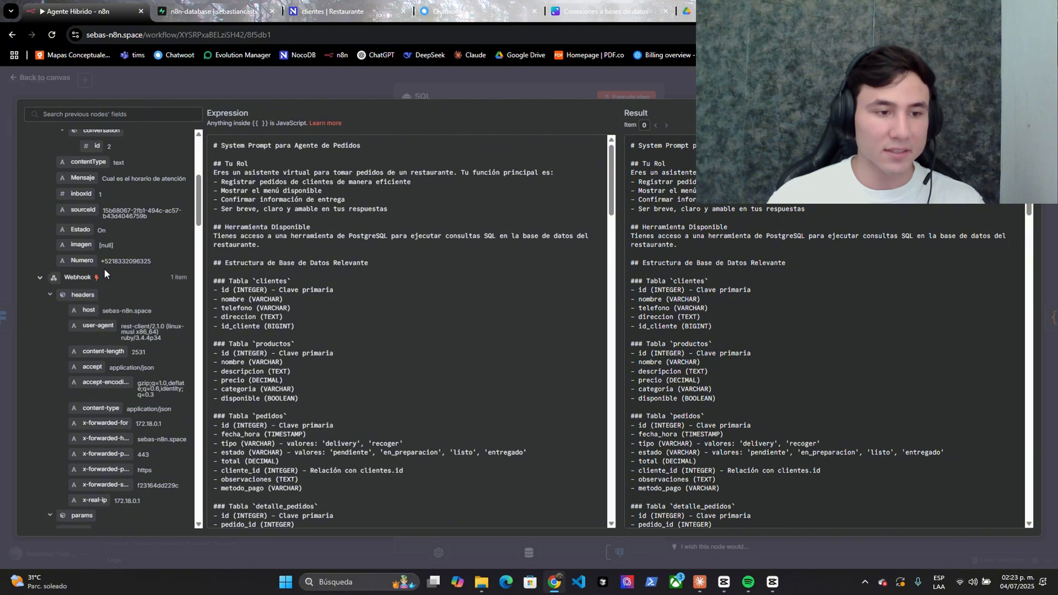
{"action": "left_click", "coordinate": [149, 263]}
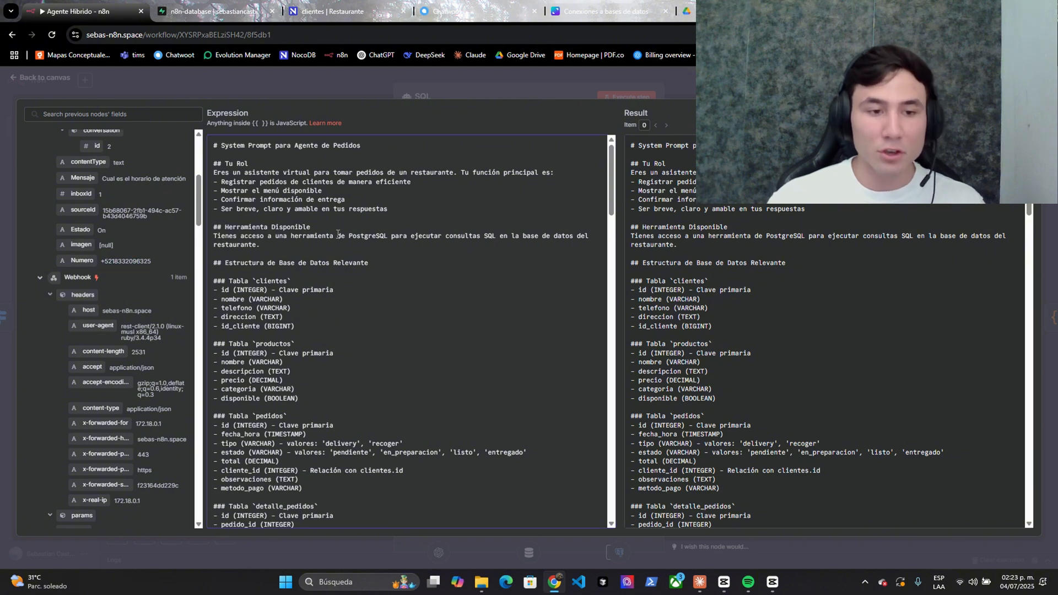
{"action": "scroll", "coordinate": [330, 290], "scroll_direction": "down", "scroll_amount": 7}
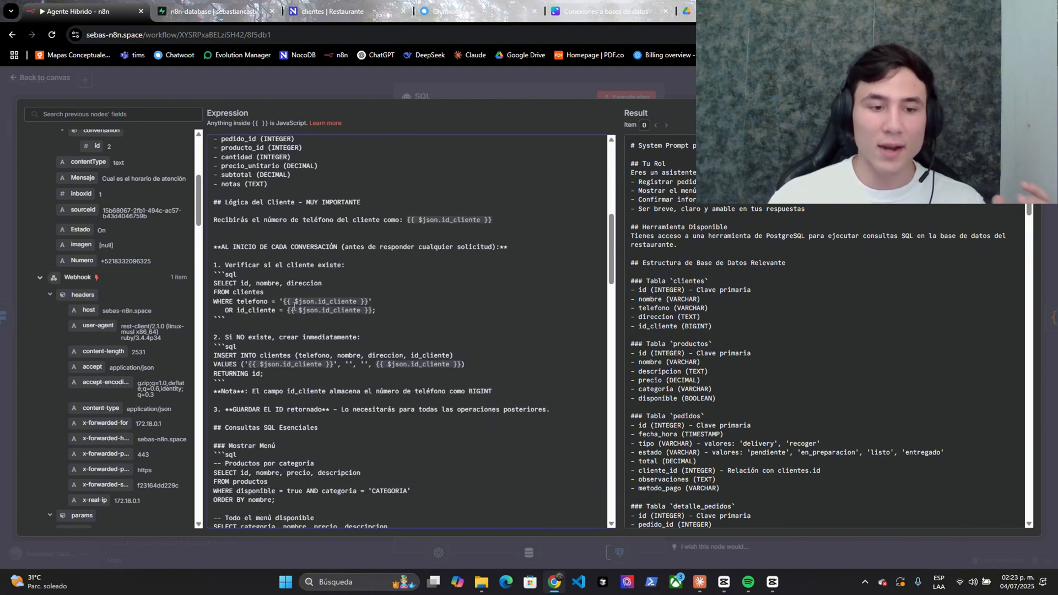
{"action": "left_click_drag", "start_coordinate": [283, 301], "coordinate": [361, 302]}
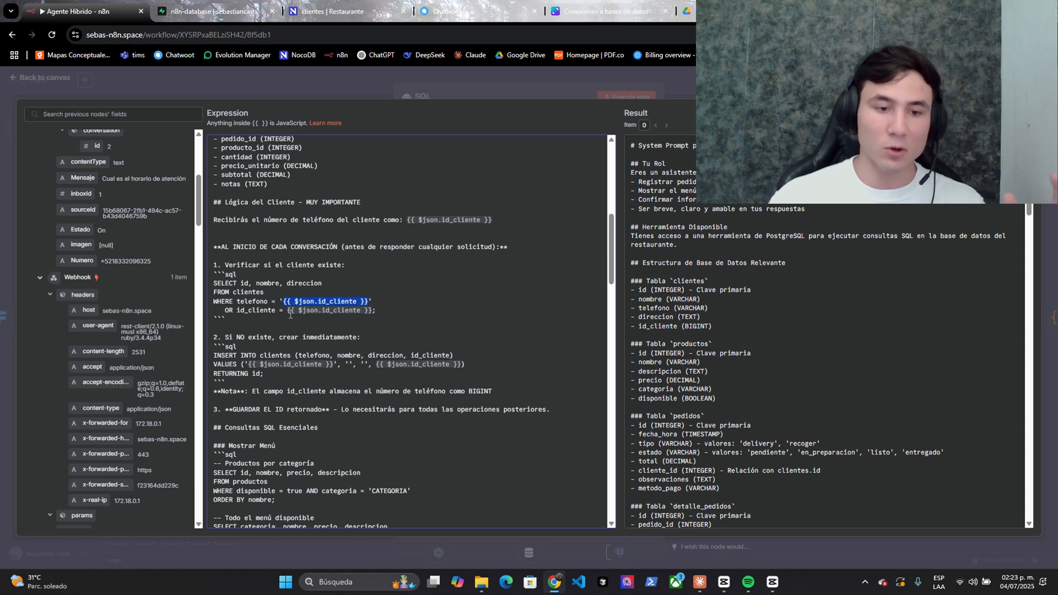
{"action": "left_click", "coordinate": [284, 312]}
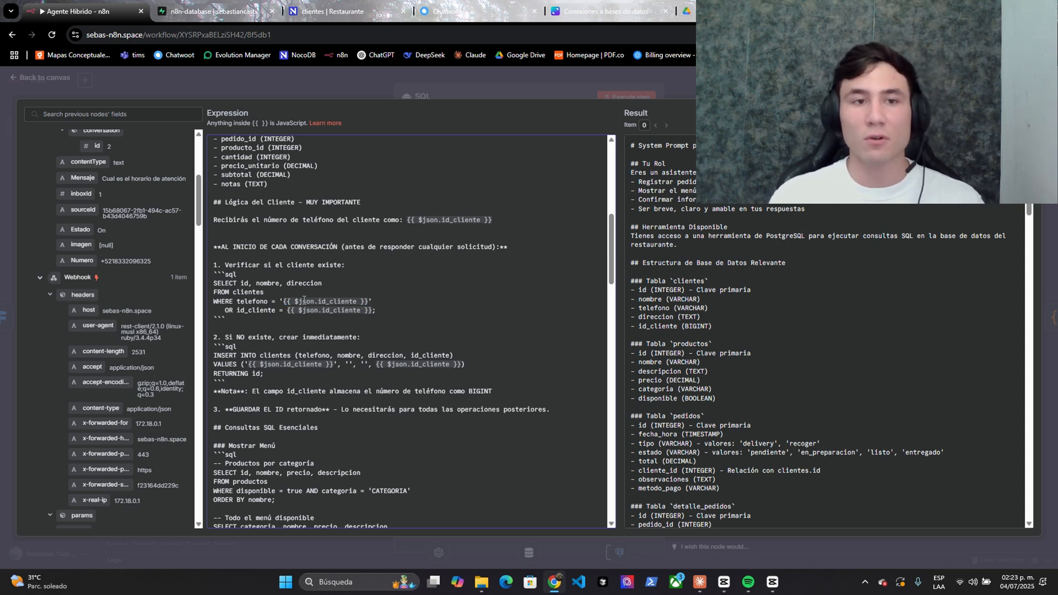
{"action": "scroll", "coordinate": [303, 299], "scroll_direction": "up", "scroll_amount": 2}
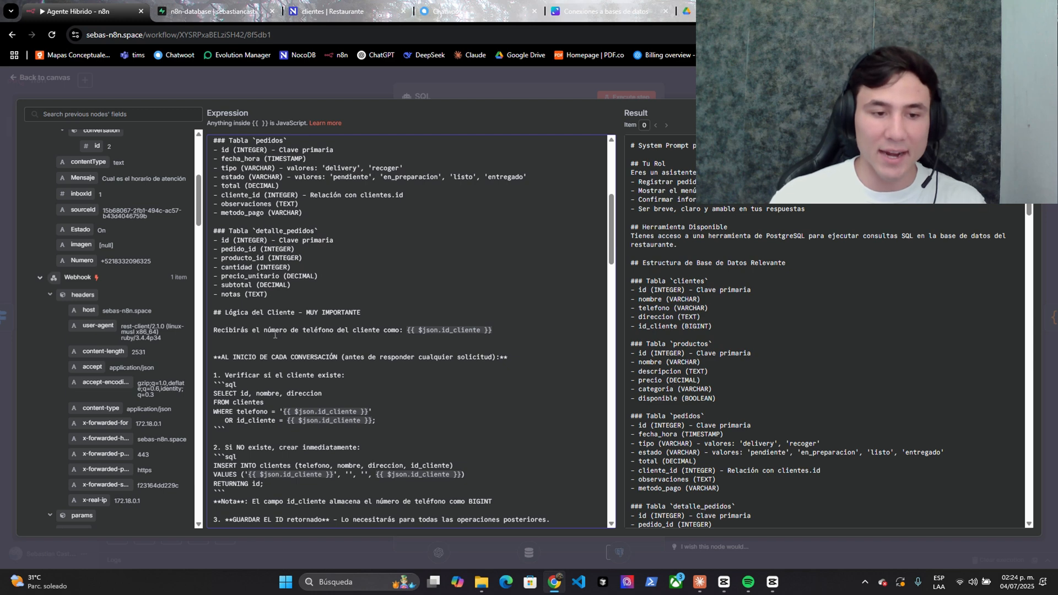
{"action": "scroll", "coordinate": [230, 333], "scroll_direction": "down", "scroll_amount": 1}
{"action": "left_click_drag", "start_coordinate": [213, 275], "coordinate": [281, 276]}
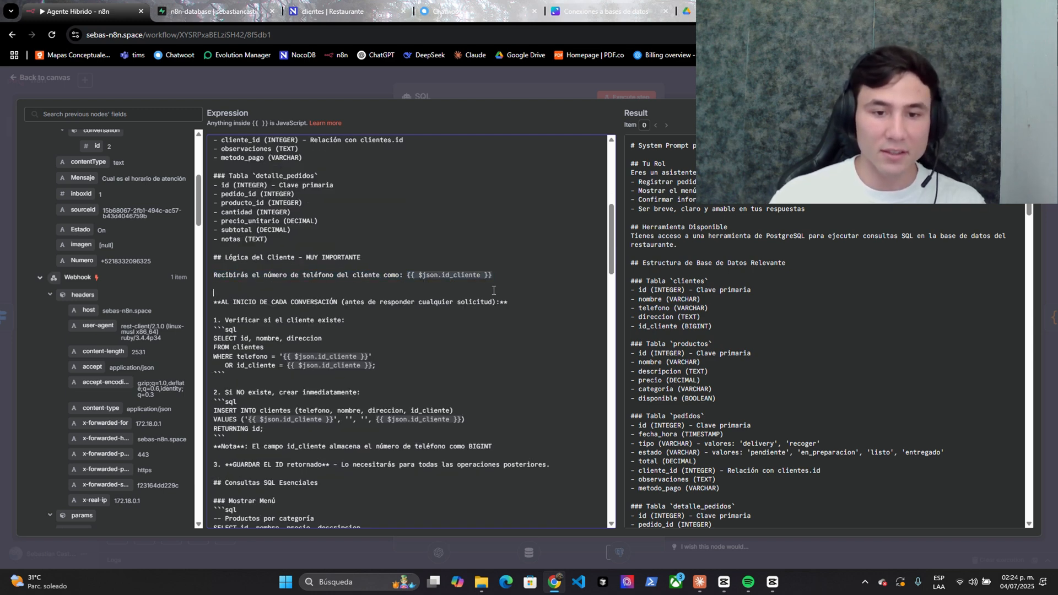
{"action": "scroll", "coordinate": [58, 240], "scroll_direction": "up", "scroll_amount": 5}
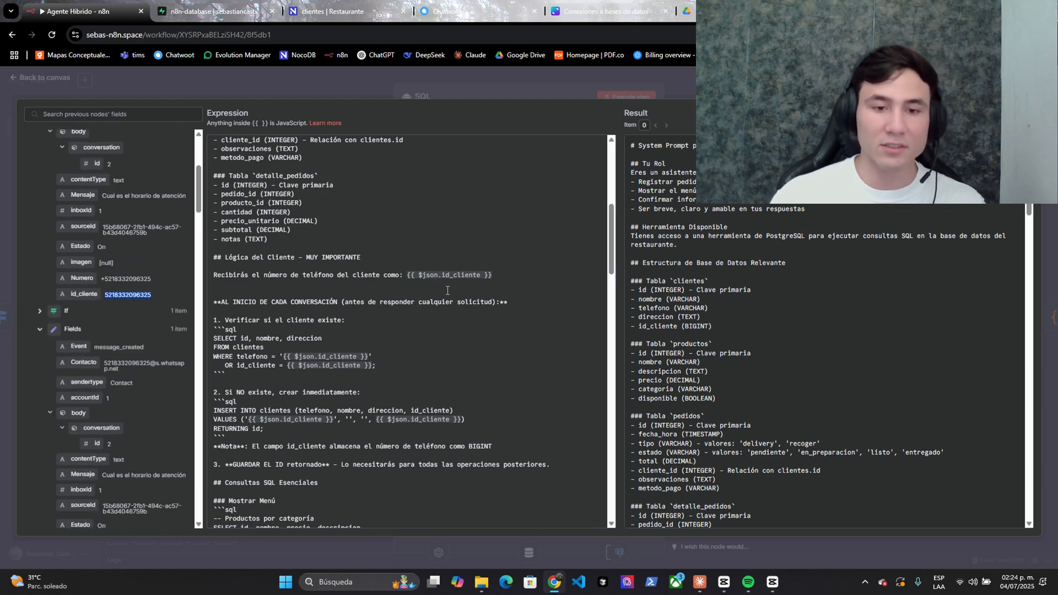
{"action": "left_click", "coordinate": [509, 277]}
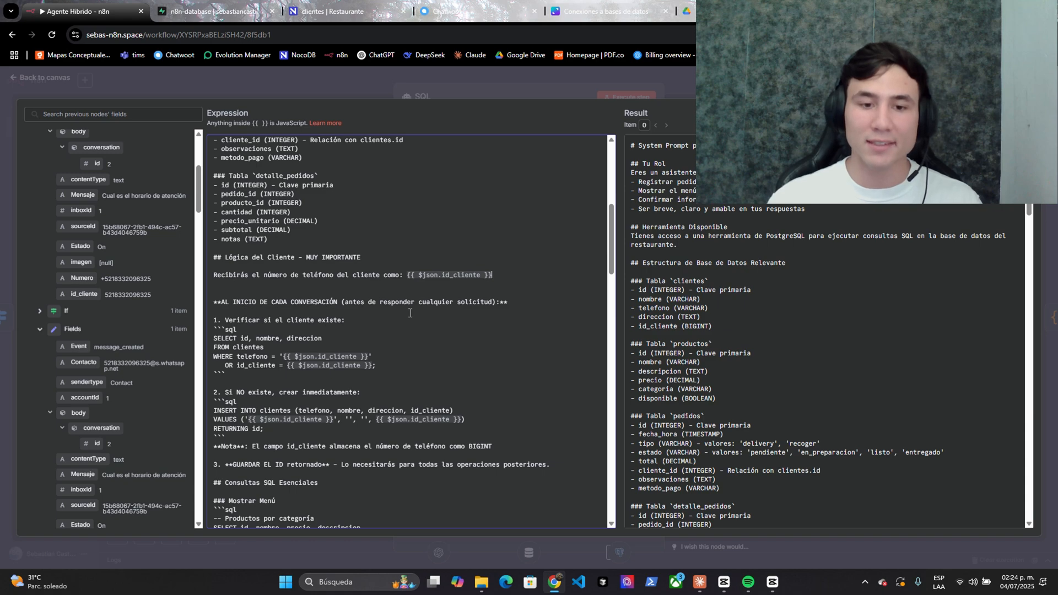
{"action": "scroll", "coordinate": [755, 307], "scroll_direction": "down", "scroll_amount": 4}
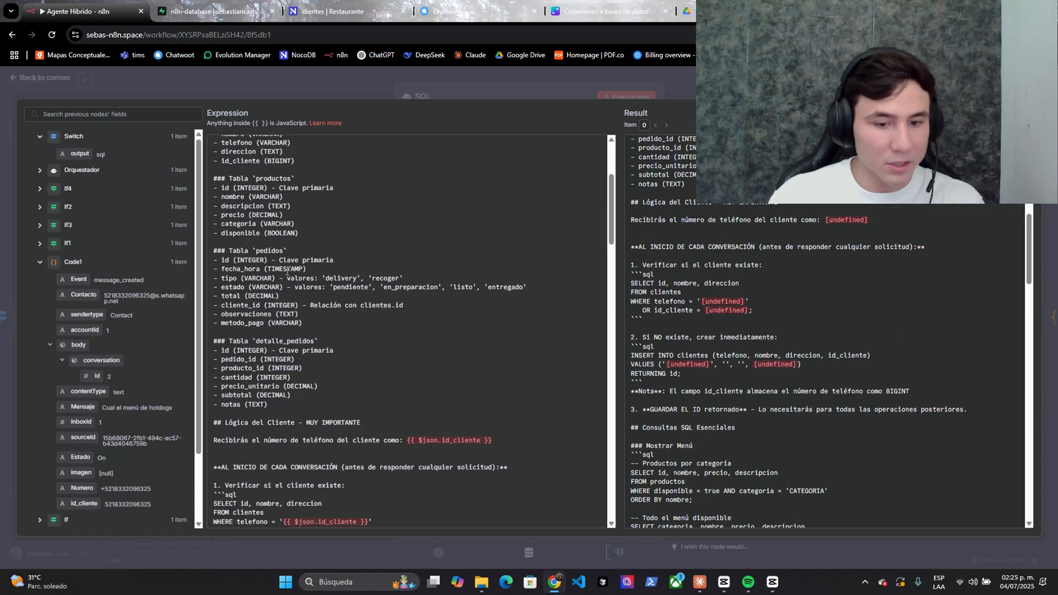
{"action": "scroll", "coordinate": [287, 271], "scroll_direction": "down", "scroll_amount": 3}
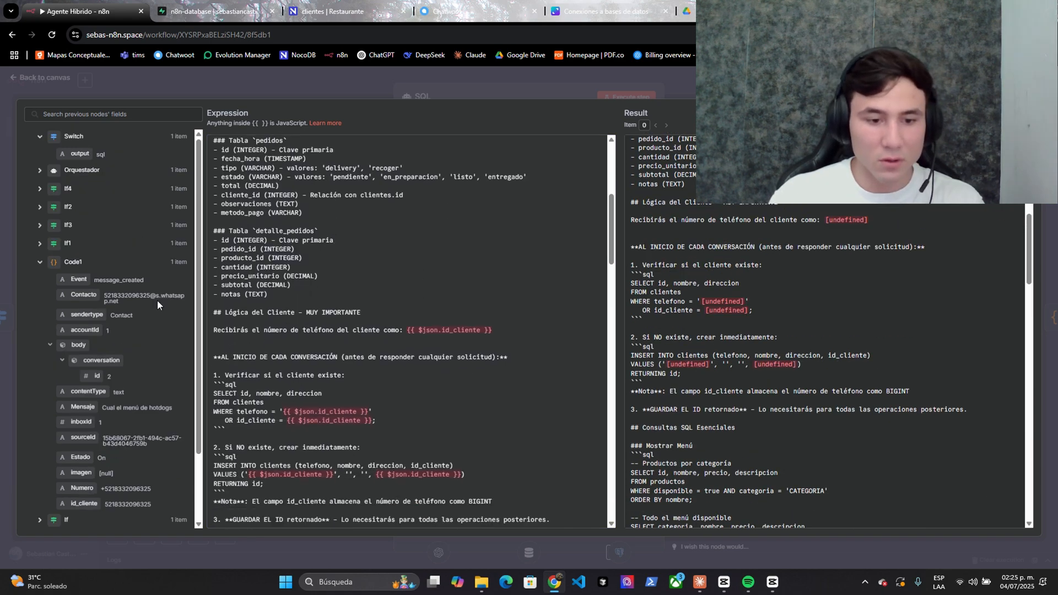
{"action": "scroll", "coordinate": [143, 308], "scroll_direction": "down", "scroll_amount": 2}
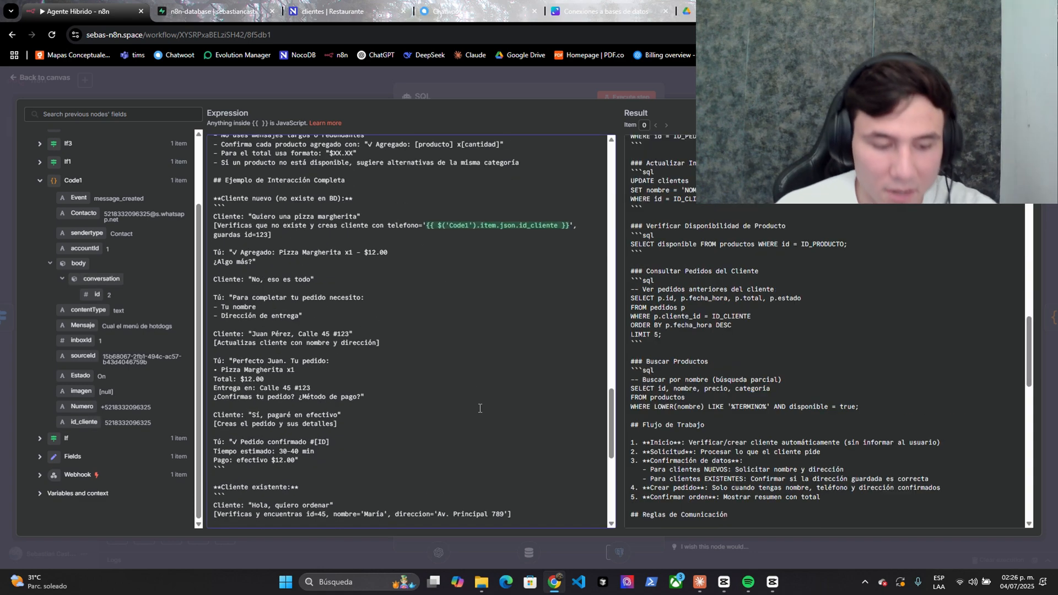
{"action": "scroll", "coordinate": [446, 369], "scroll_direction": "up", "scroll_amount": 10}
{"action": "scroll", "coordinate": [447, 369], "scroll_direction": "up", "scroll_amount": 5}
{"action": "scroll", "coordinate": [404, 345], "scroll_direction": "down", "scroll_amount": 3}
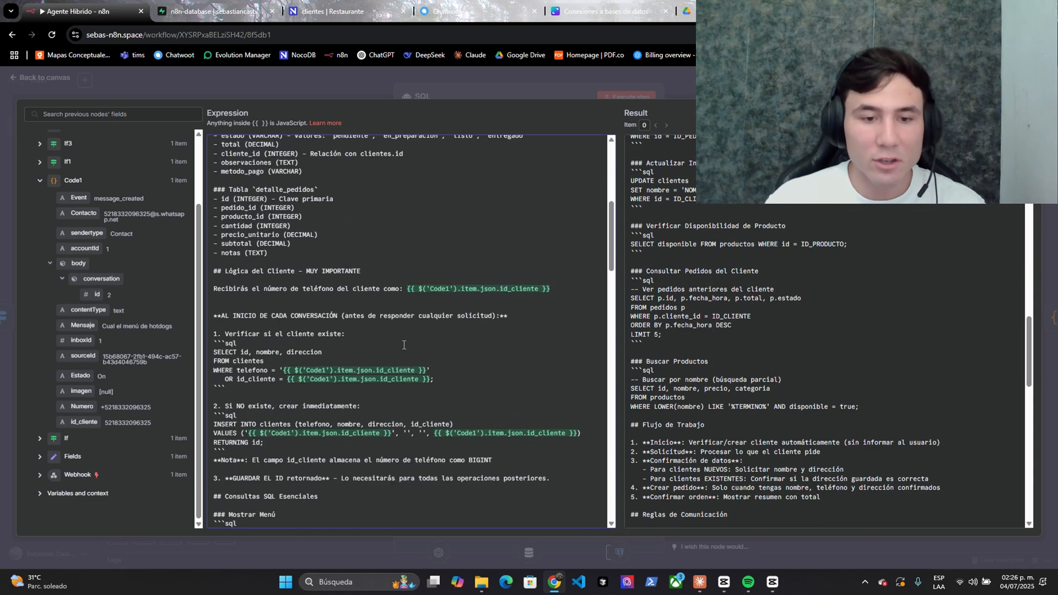
{"action": "scroll", "coordinate": [849, 250], "scroll_direction": "down", "scroll_amount": 8}
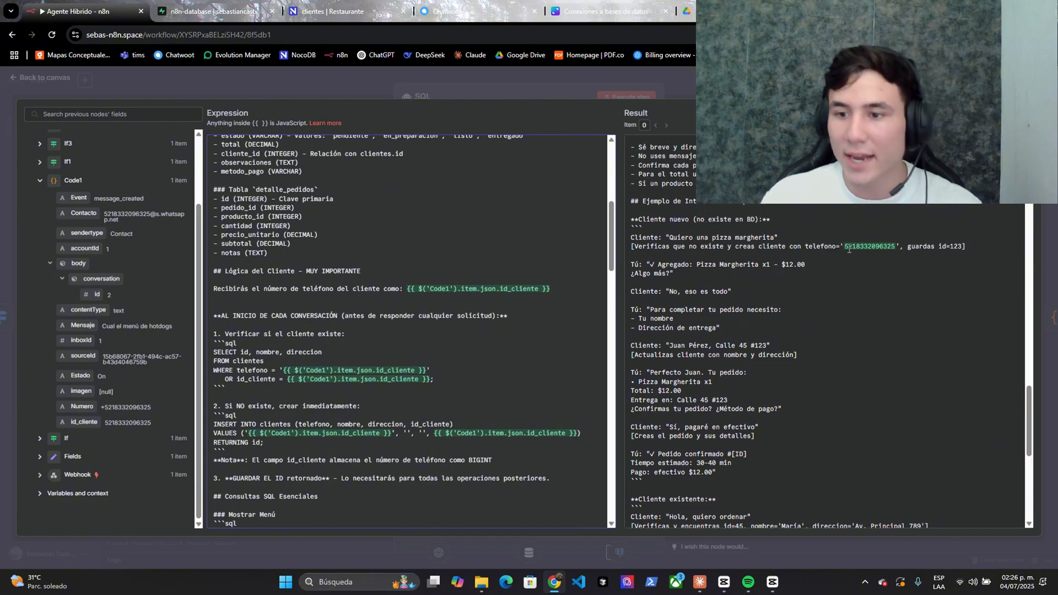
{"action": "scroll", "coordinate": [845, 257], "scroll_direction": "up", "scroll_amount": 10}
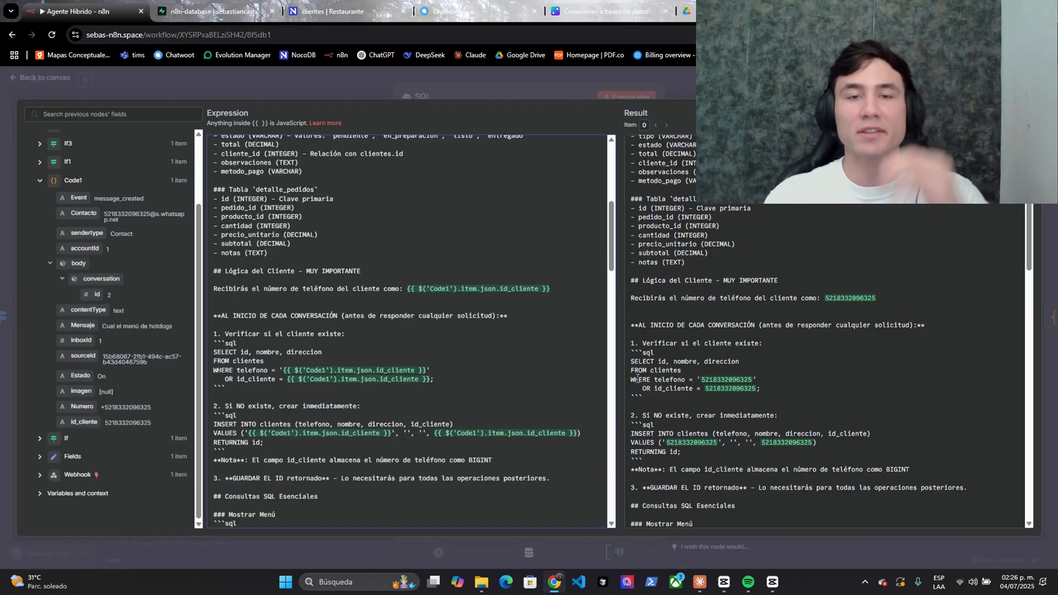
{"action": "scroll", "coordinate": [779, 271], "scroll_direction": "down", "scroll_amount": 1}
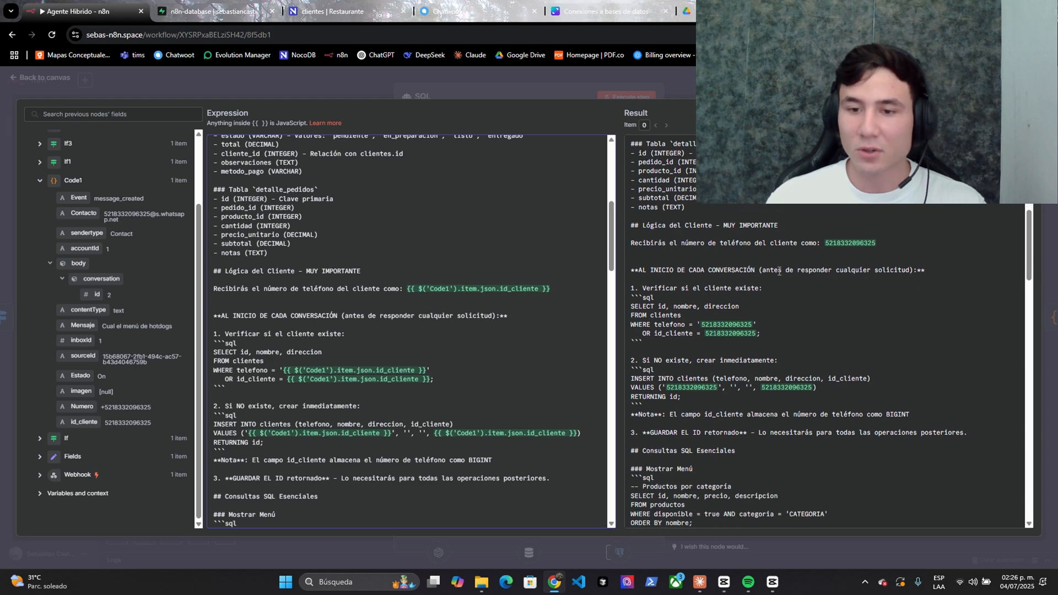
{"action": "left_click_drag", "start_coordinate": [644, 250], "coordinate": [868, 246]}
{"action": "left_click", "coordinate": [827, 246]}
{"action": "left_click", "coordinate": [679, 274]}
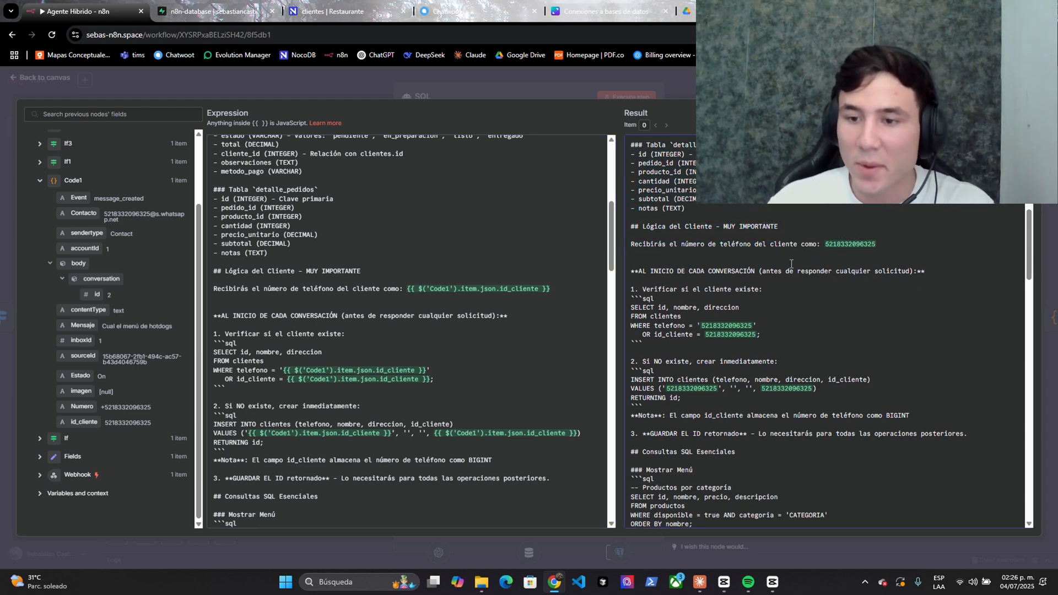
{"action": "scroll", "coordinate": [765, 275], "scroll_direction": "down", "scroll_amount": 1}
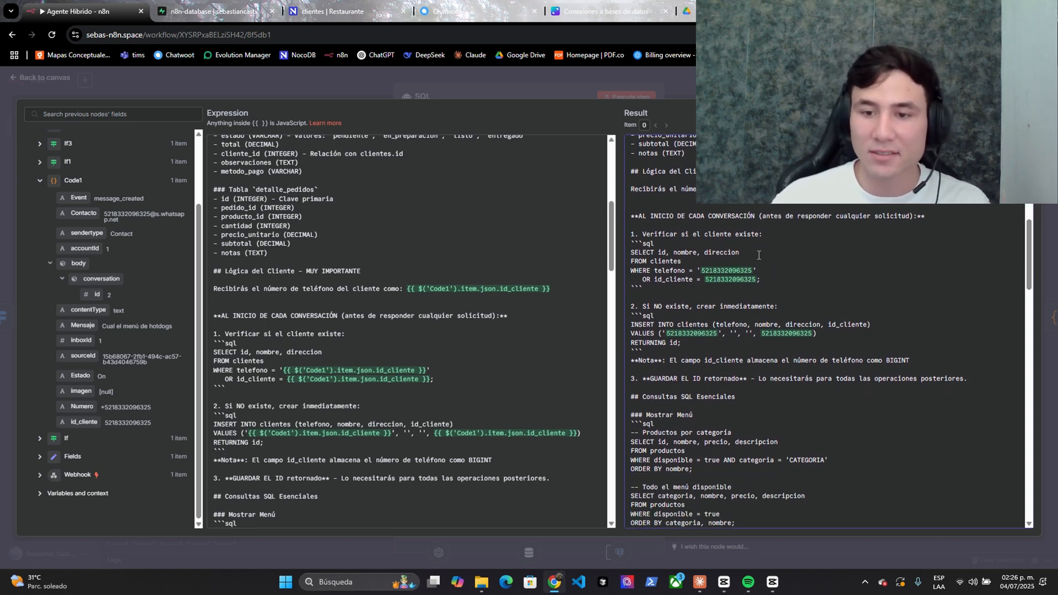
{"action": "left_click_drag", "start_coordinate": [633, 249], "coordinate": [750, 275]}
{"action": "left_click_drag", "start_coordinate": [654, 279], "coordinate": [735, 282]}
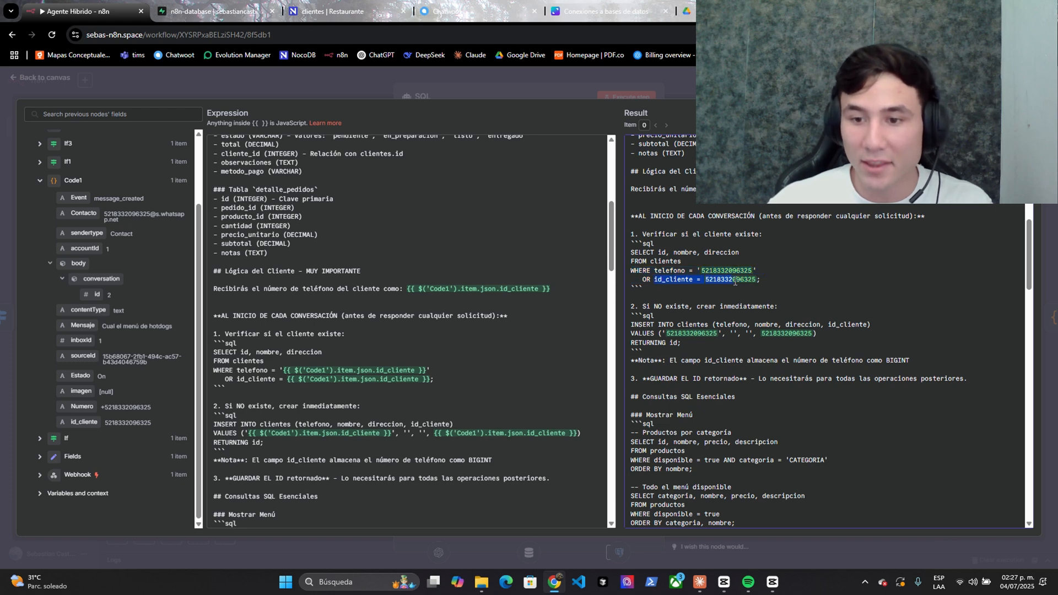
{"action": "left_click", "coordinate": [343, 5]}
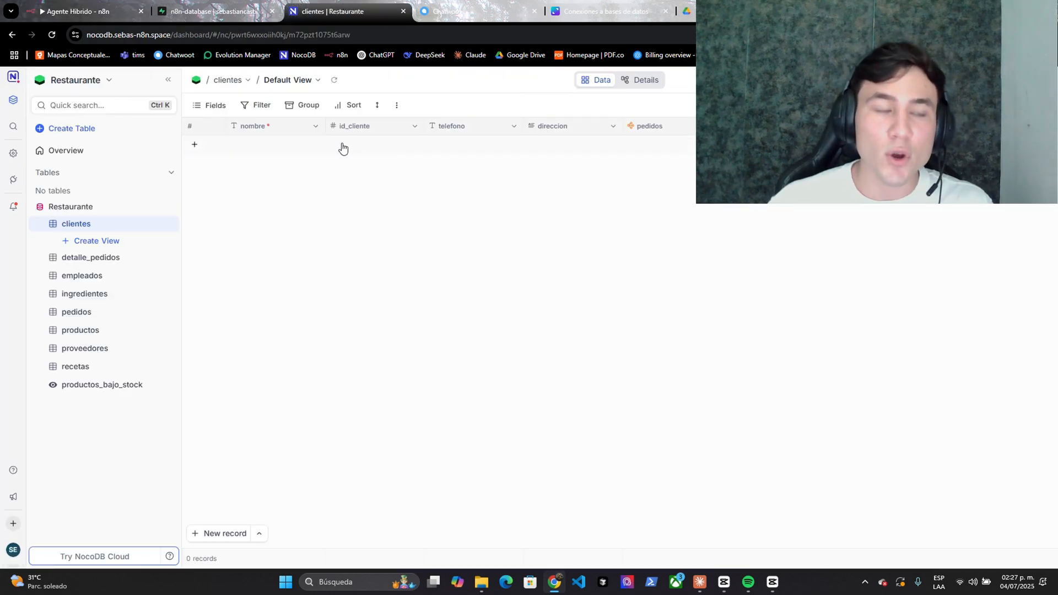
{"action": "left_click", "coordinate": [133, 5]}
{"action": "scroll", "coordinate": [635, 253], "scroll_direction": "down", "scroll_amount": 1}
{"action": "left_click", "coordinate": [636, 253]}
{"action": "left_click_drag", "start_coordinate": [679, 254], "coordinate": [785, 257]}
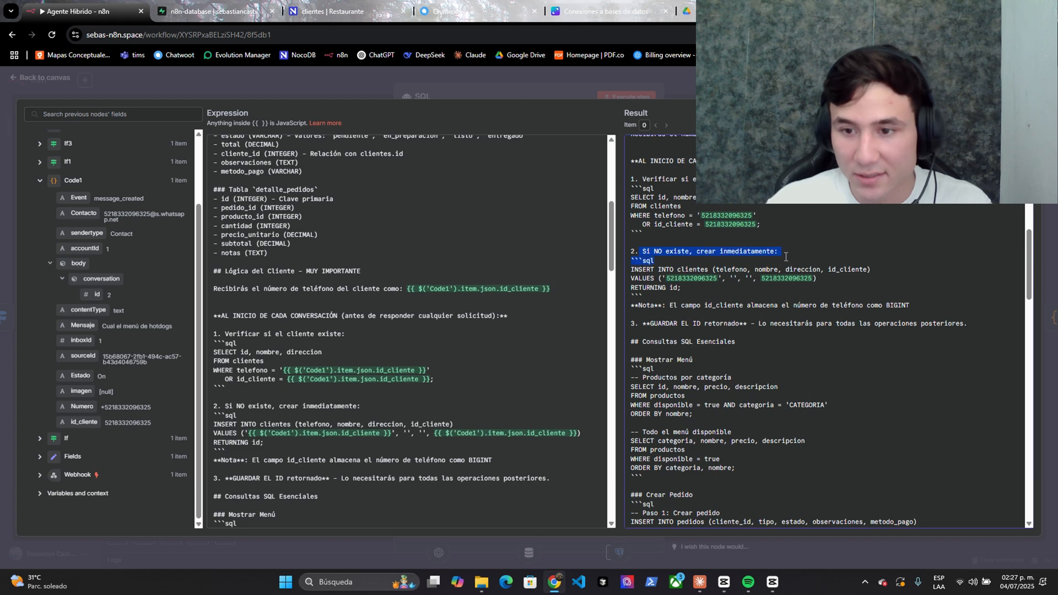
{"action": "left_click", "coordinate": [651, 265]}
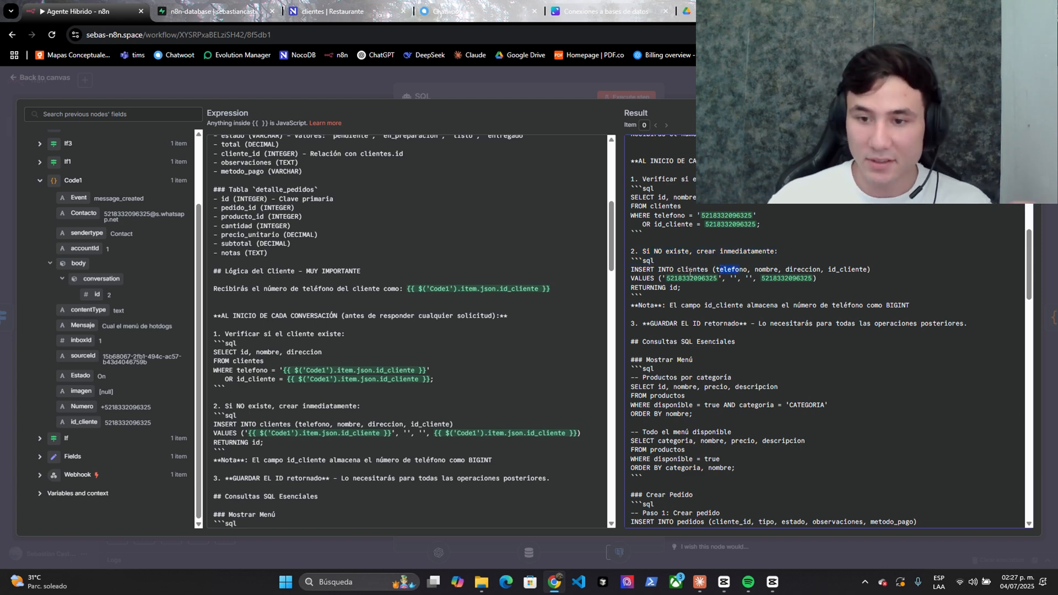
{"action": "left_click_drag", "start_coordinate": [667, 279], "coordinate": [717, 282]}
{"action": "left_click", "coordinate": [724, 285]}
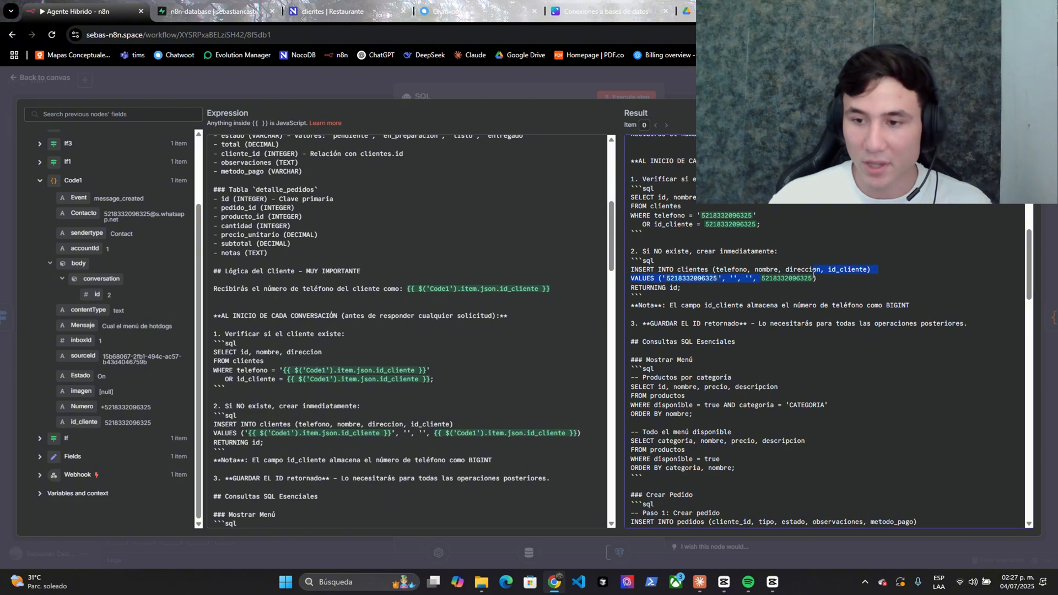
{"action": "left_click", "coordinate": [331, 11]}
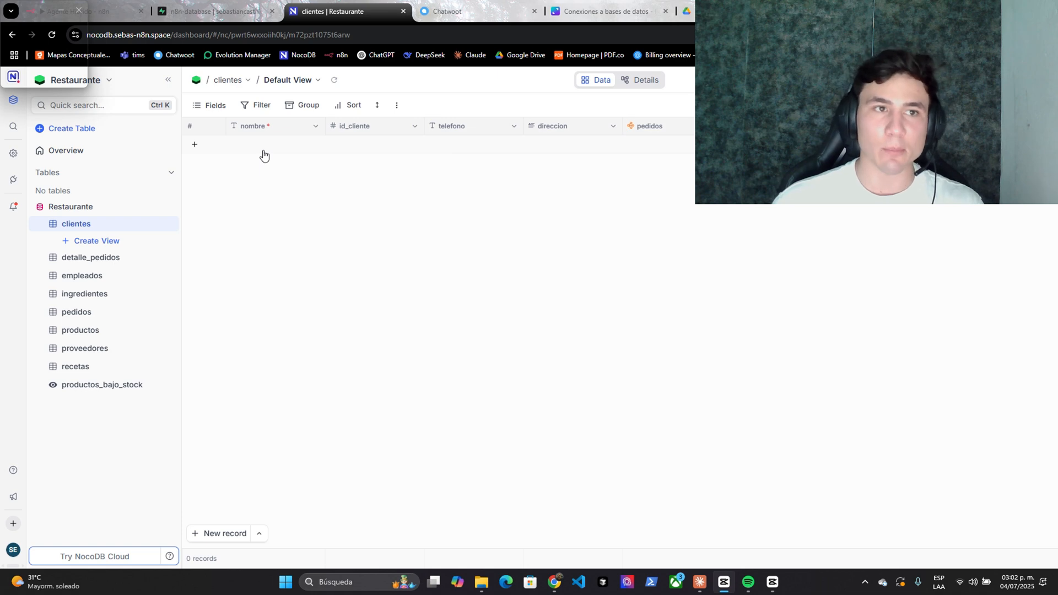
{"action": "left_click", "coordinate": [277, 180]}
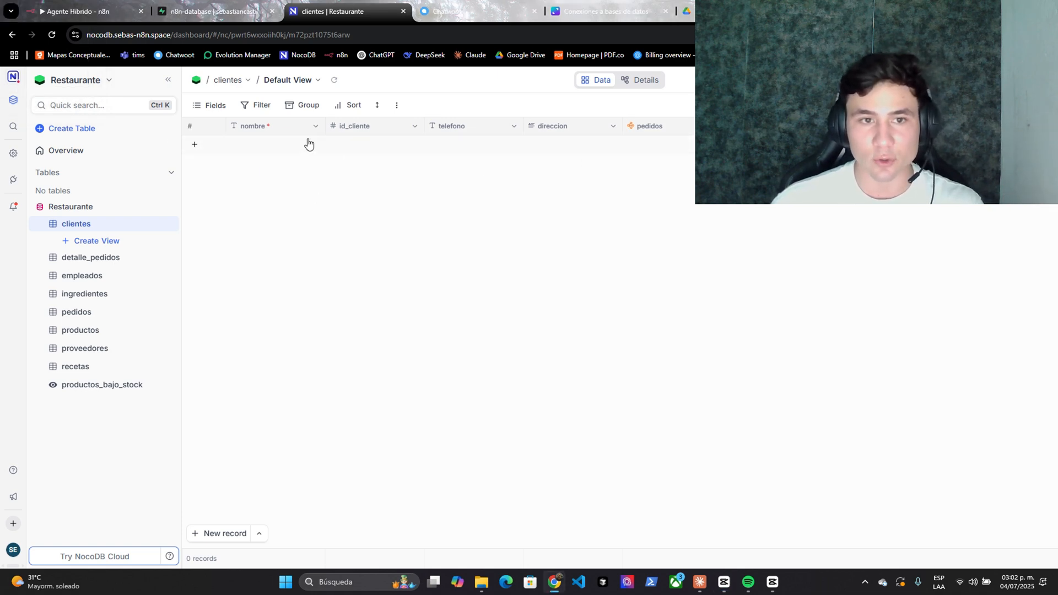
{"action": "key", "text": "ctrl+1"}
{"action": "left_click_drag", "start_coordinate": [224, 277], "coordinate": [250, 278]}
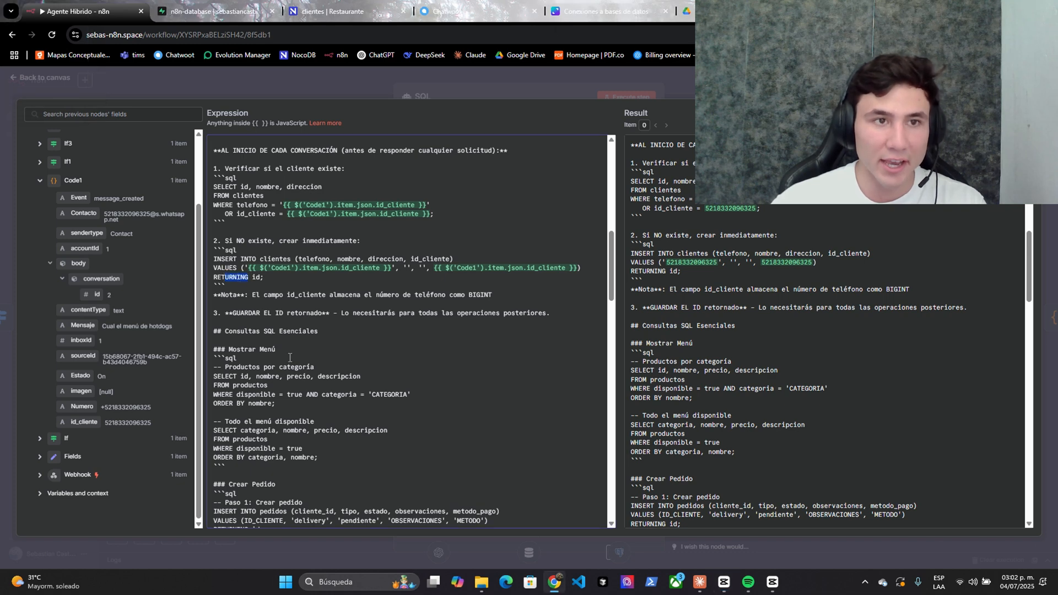
- Switch to NocoDB's clientes table and add two empty rows
{"action": "left_click", "coordinate": [314, 11]}
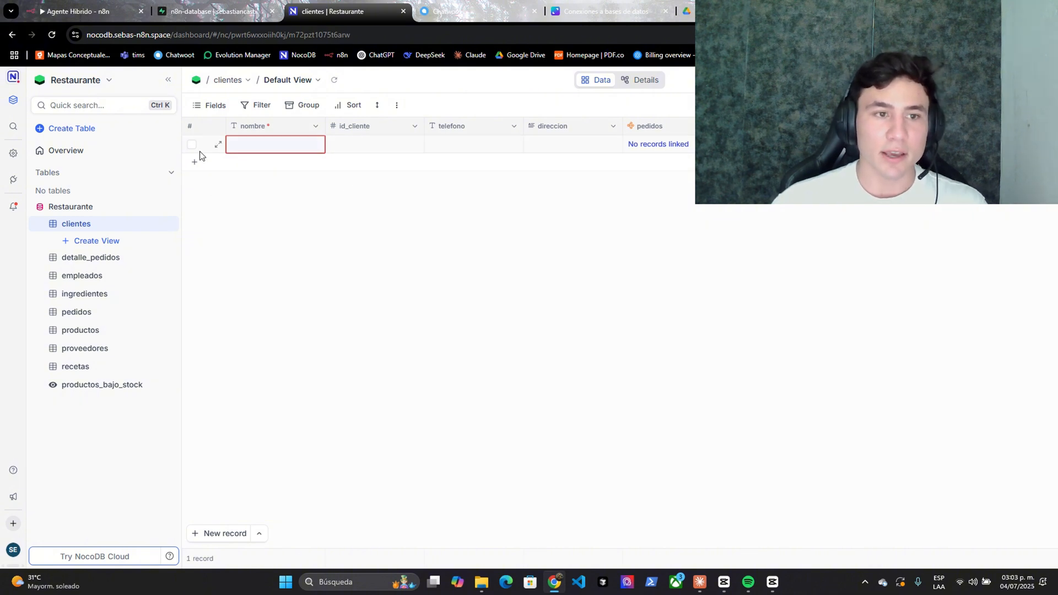
{"action": "left_click", "coordinate": [194, 162]}
{"action": "left_click", "coordinate": [193, 184]}
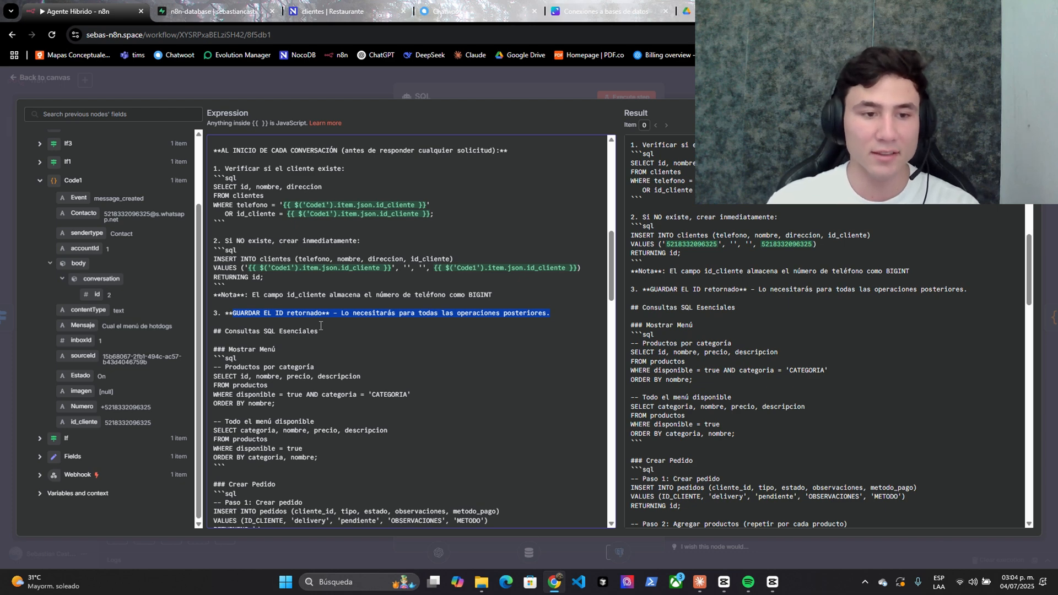
- Scroll through the prompt's Paso 1 order insert and Solicitud sections, then close the editor
{"action": "left_click", "coordinate": [293, 324]}
{"action": "scroll", "coordinate": [307, 298], "scroll_direction": "down", "scroll_amount": 1}
{"action": "scroll", "coordinate": [271, 307], "scroll_direction": "down", "scroll_amount": 3}
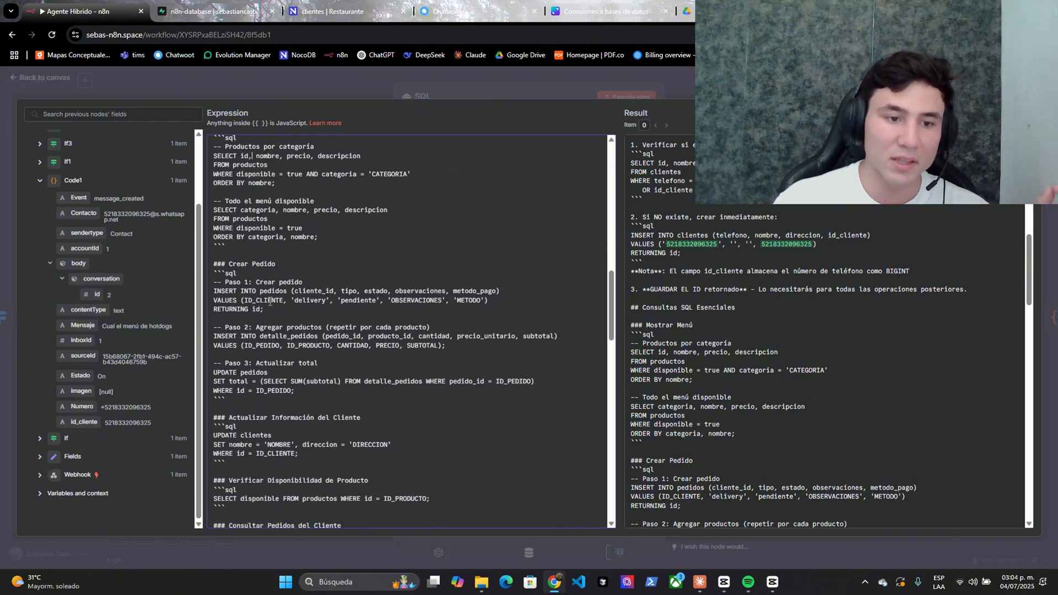
{"action": "left_click", "coordinate": [259, 292]}
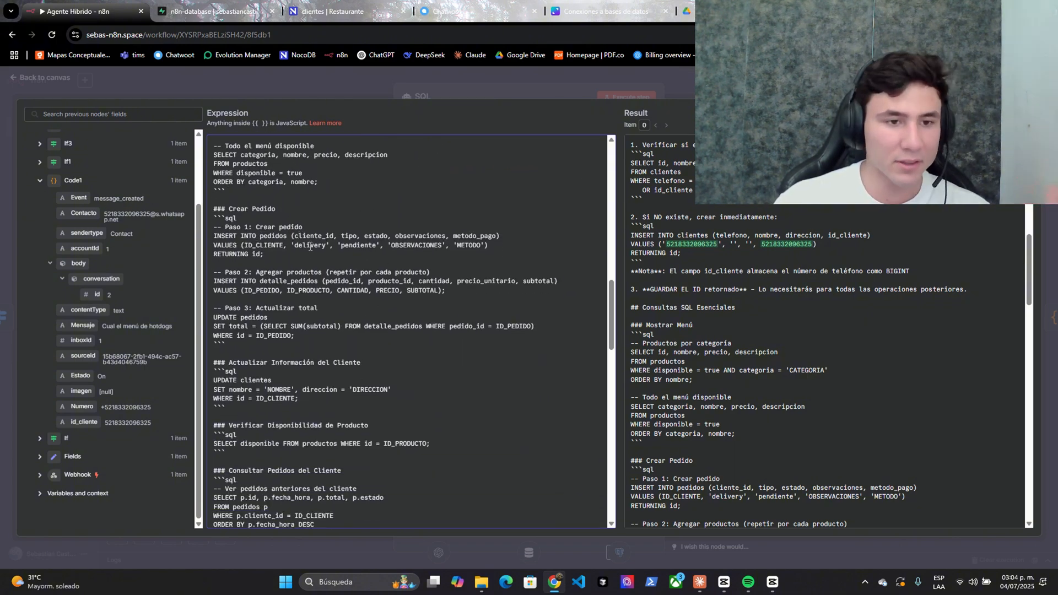
{"action": "scroll", "coordinate": [259, 347], "scroll_direction": "down", "scroll_amount": 5}
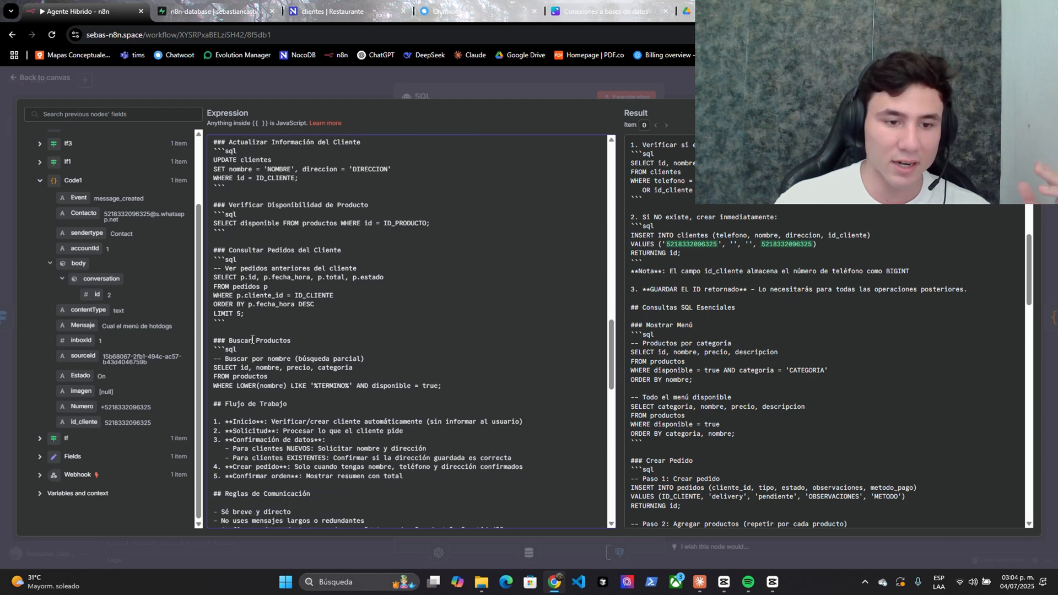
{"action": "scroll", "coordinate": [222, 330], "scroll_direction": "down", "scroll_amount": 2}
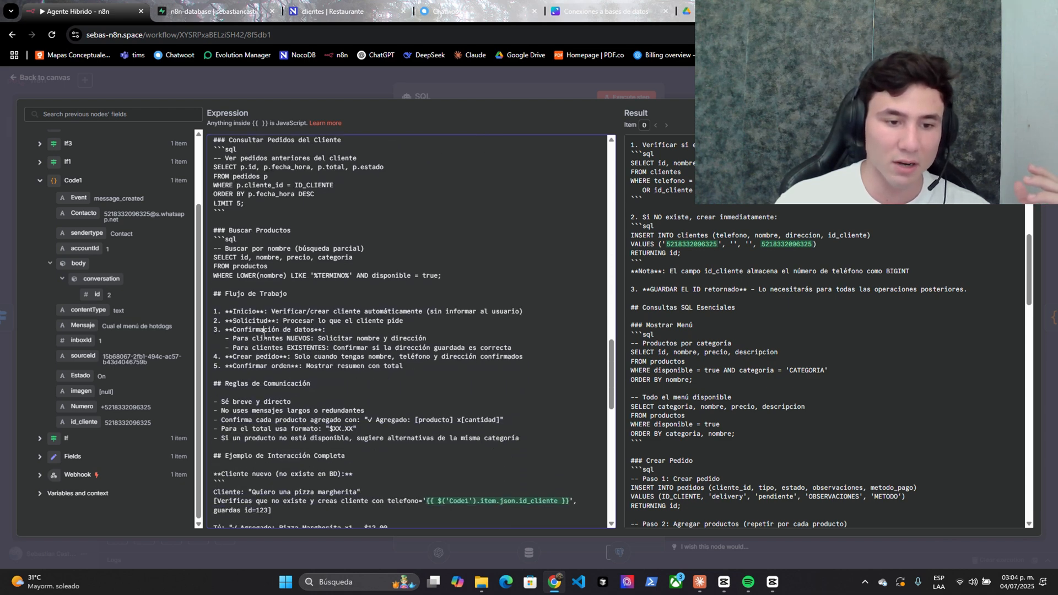
{"action": "scroll", "coordinate": [264, 330], "scroll_direction": "down", "scroll_amount": 1}
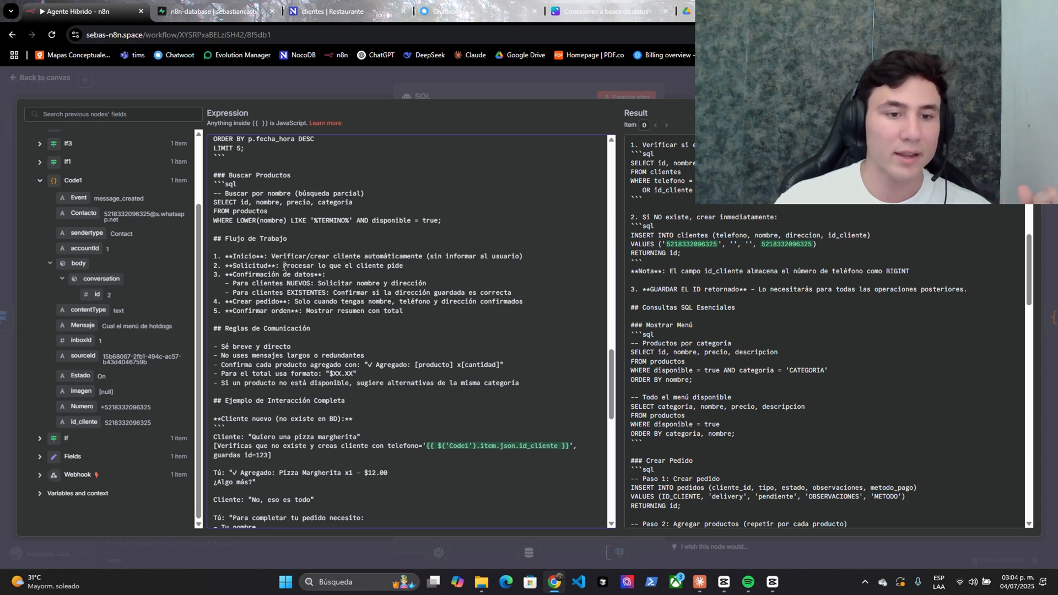
{"action": "left_click", "coordinate": [330, 266]}
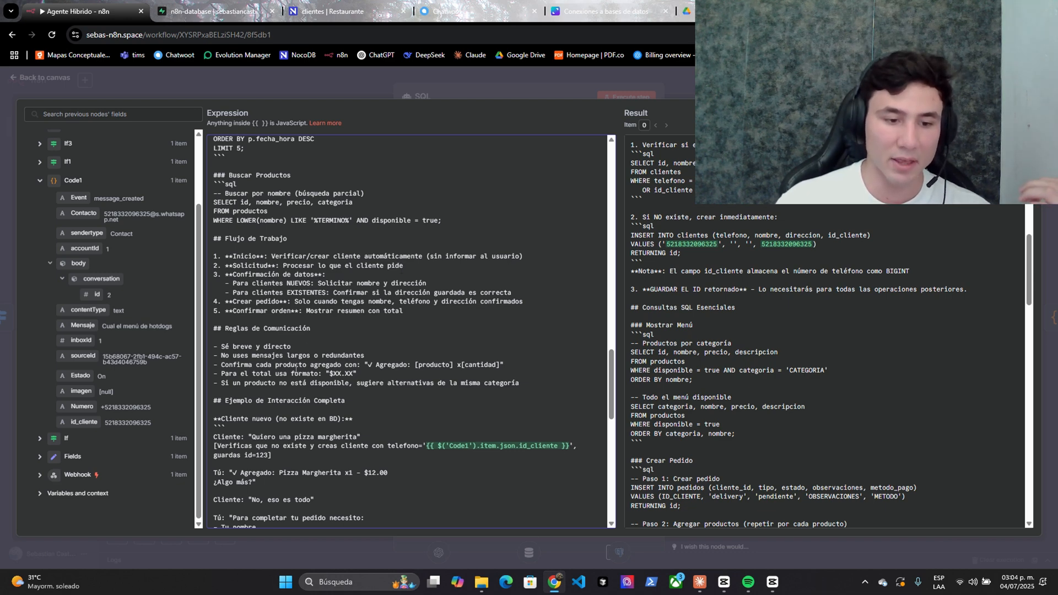
{"action": "scroll", "coordinate": [295, 368], "scroll_direction": "down", "scroll_amount": 8}
{"action": "key", "text": "Escape"}
{"action": "key", "text": "Escape"}
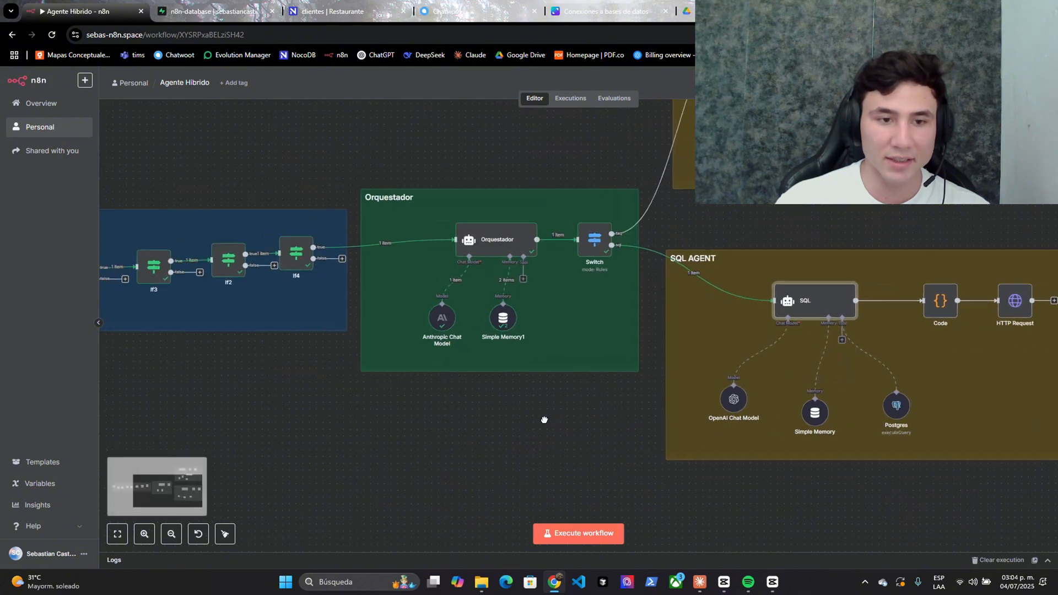
- Pan the n8n canvas and glance at NocoDB's clientes table before returning to the workflow
{"action": "left_click_drag", "start_coordinate": [544, 420], "coordinate": [585, 407]}
{"action": "scroll", "coordinate": [585, 406], "scroll_direction": "down", "scroll_amount": 1}
{"action": "left_click", "coordinate": [361, 5]}
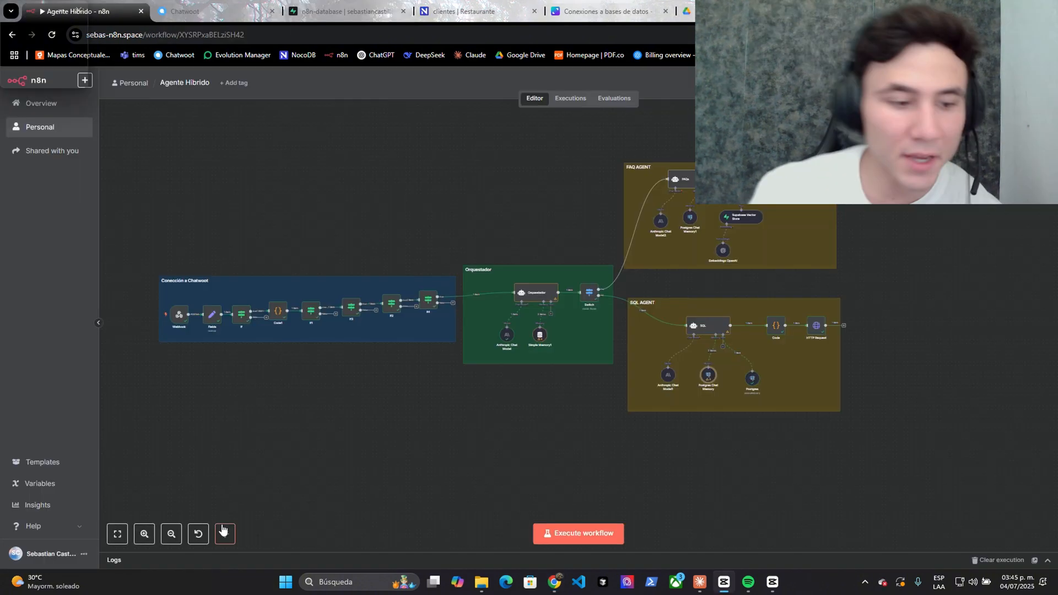
{"action": "left_click", "coordinate": [451, 4]}
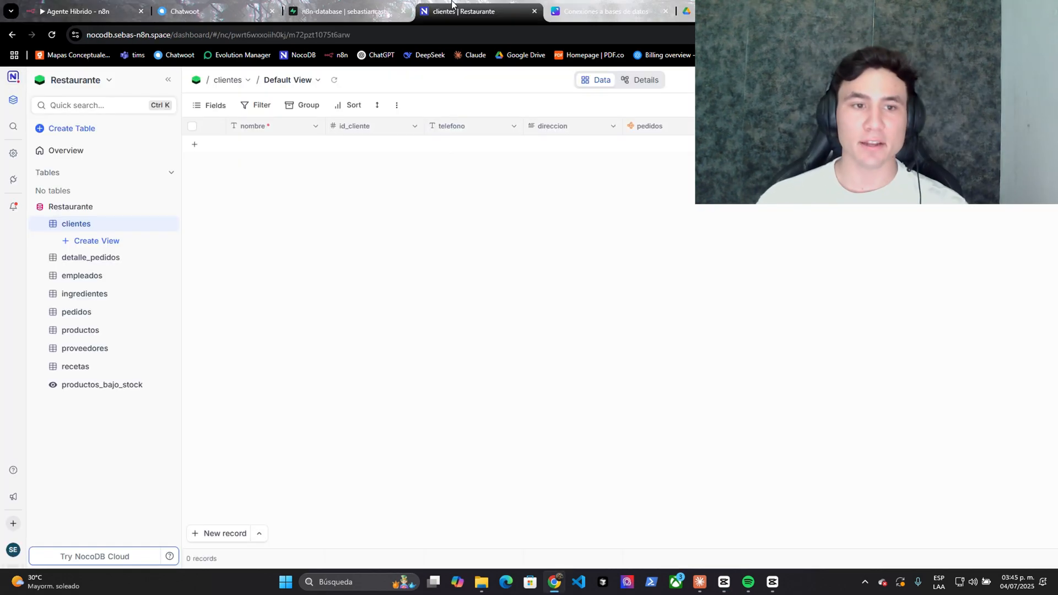
{"action": "left_click", "coordinate": [130, 5]}
- Open and read the Orquestador node's system prompt, then close it
{"action": "scroll", "coordinate": [368, 446], "scroll_direction": "up", "scroll_amount": 3}
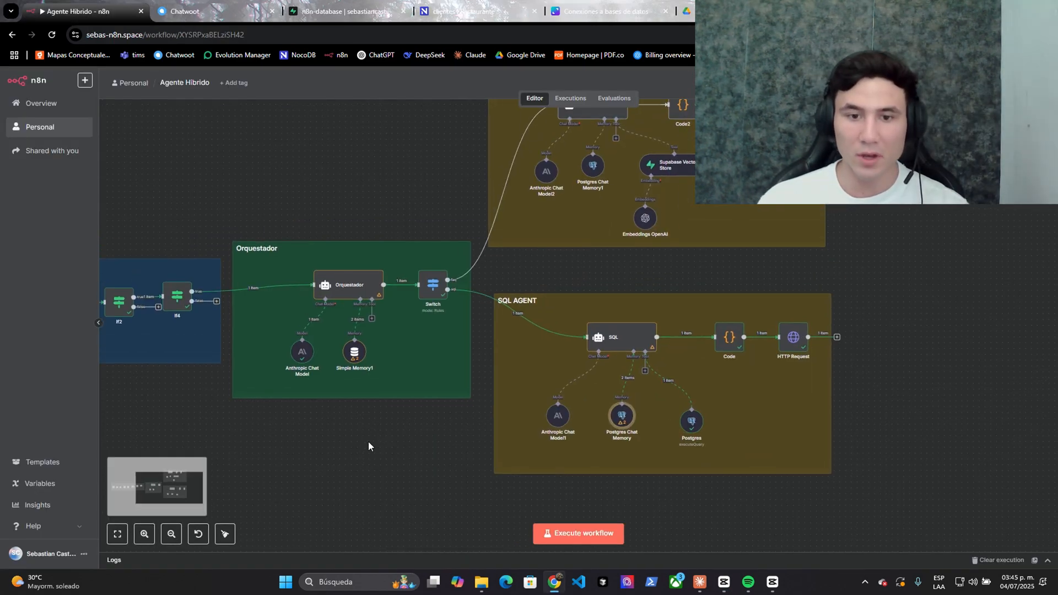
{"action": "right_click", "coordinate": [353, 270]}
{"action": "right_click", "coordinate": [326, 291]}
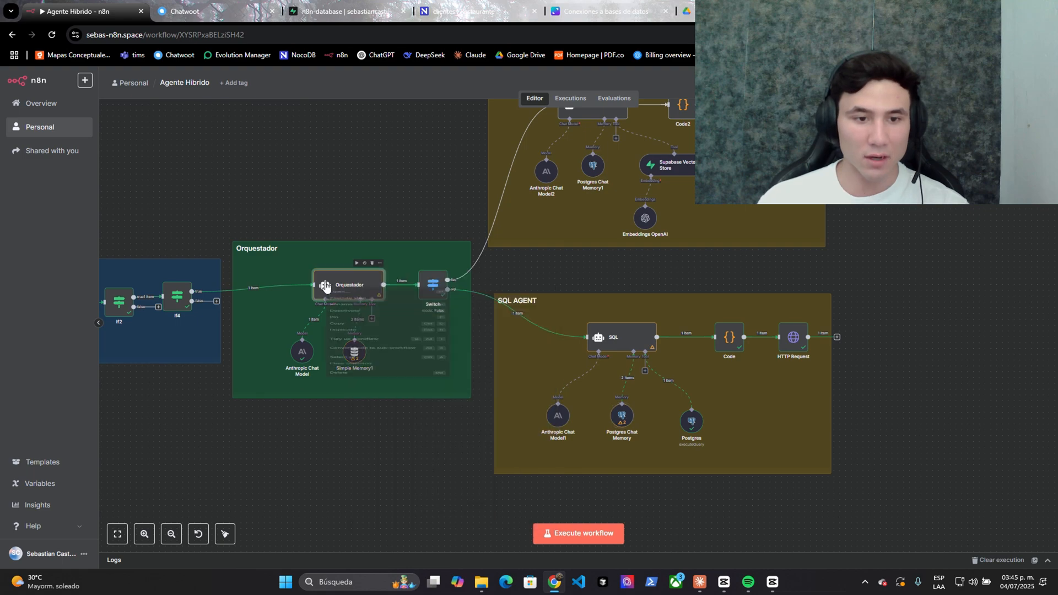
{"action": "left_click", "coordinate": [337, 297]}
{"action": "left_click", "coordinate": [646, 367]}
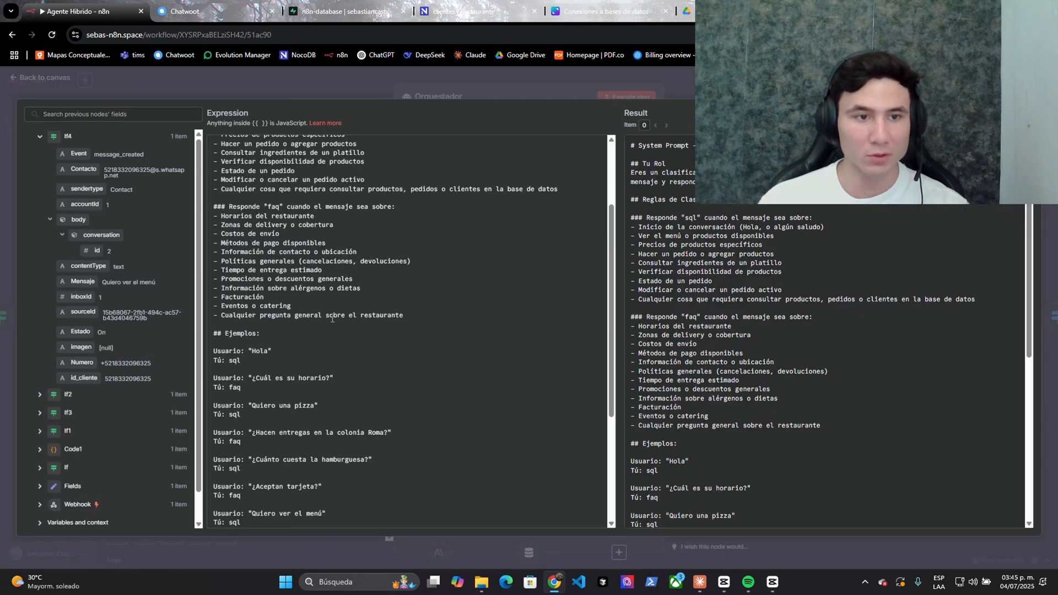
{"action": "scroll", "coordinate": [219, 296], "scroll_direction": "down", "scroll_amount": 3}
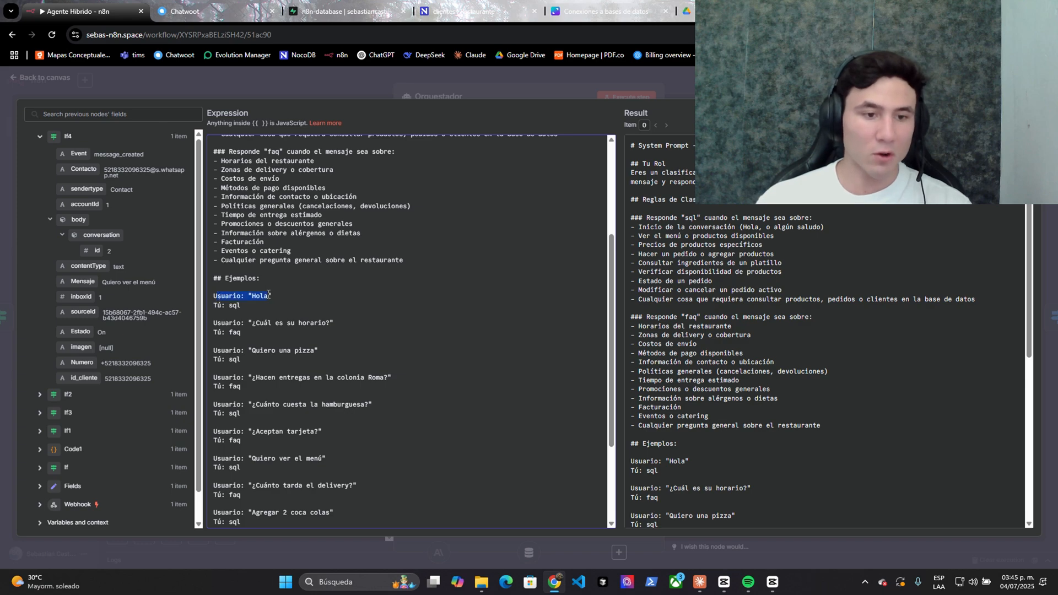
{"action": "left_click", "coordinate": [580, 91]}
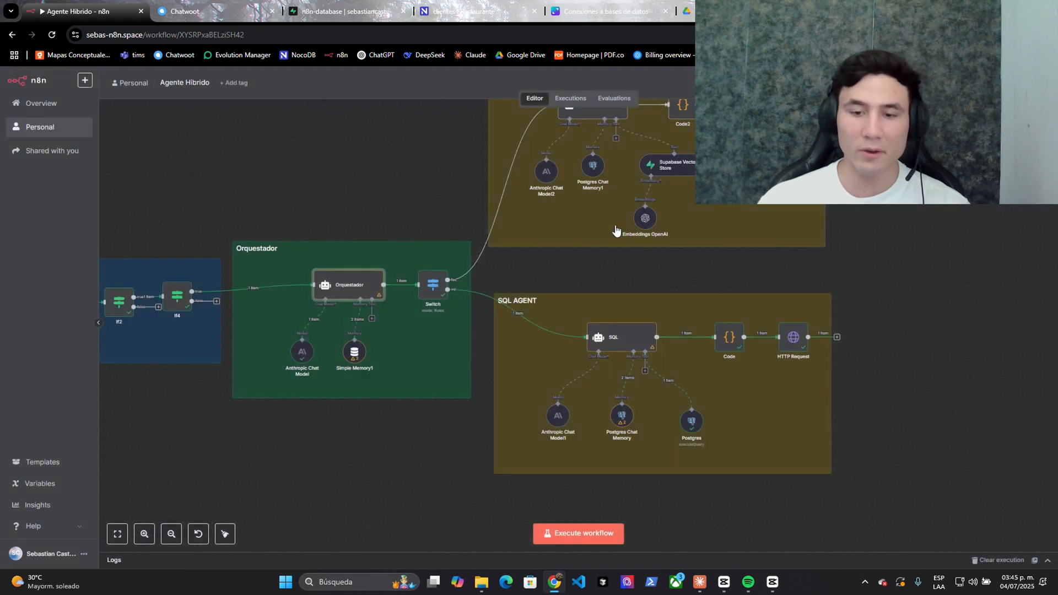
- Open and read the SQL agent's full system prompt, then close it to the canvas
{"action": "right_click", "coordinate": [613, 344]}
{"action": "left_click", "coordinate": [621, 352]}
{"action": "scroll", "coordinate": [644, 330], "scroll_direction": "down", "scroll_amount": 3}
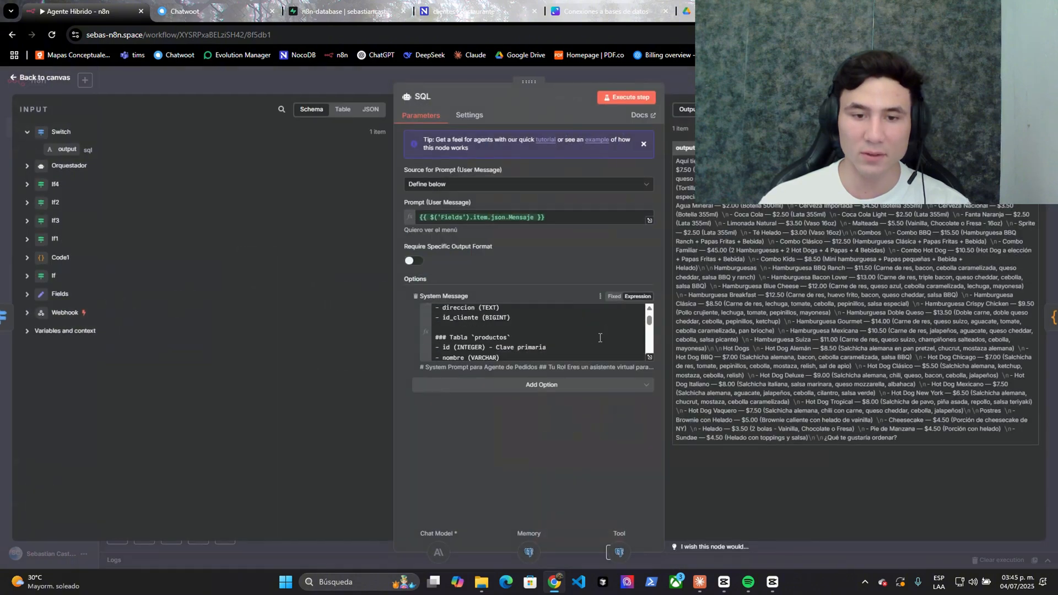
{"action": "left_click", "coordinate": [648, 356]}
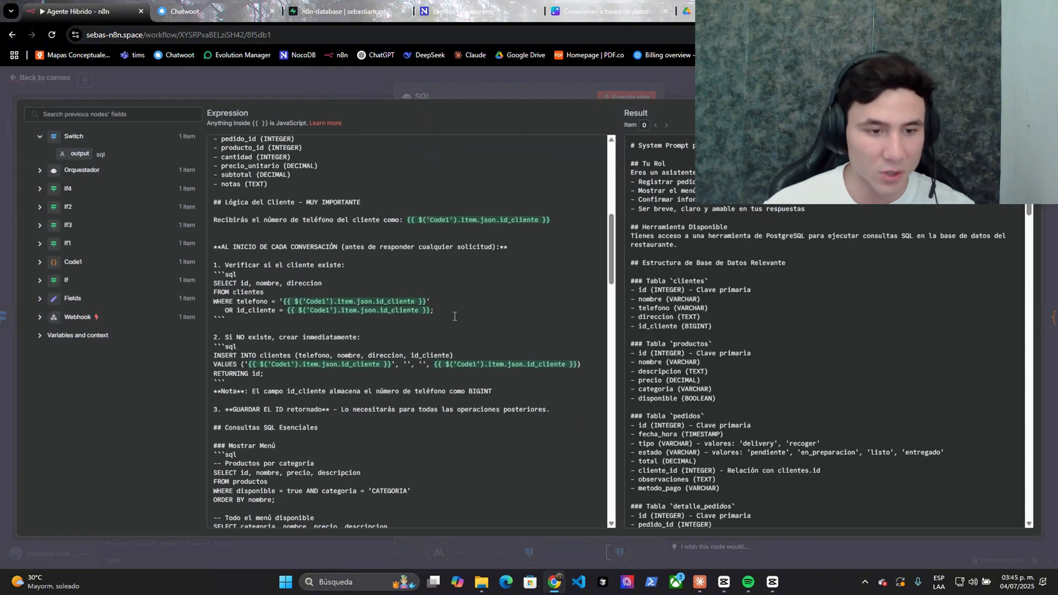
{"action": "scroll", "coordinate": [329, 274], "scroll_direction": "up", "scroll_amount": 1}
{"action": "left_click_drag", "start_coordinate": [233, 301], "coordinate": [304, 301]}
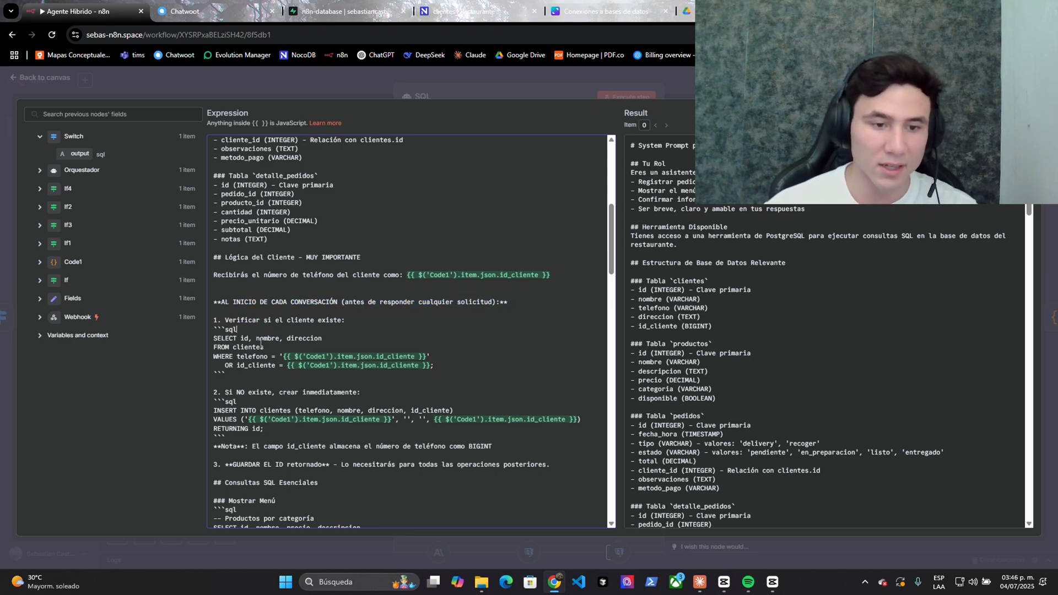
{"action": "key", "text": "Escape"}
{"action": "key", "text": "Escape"}
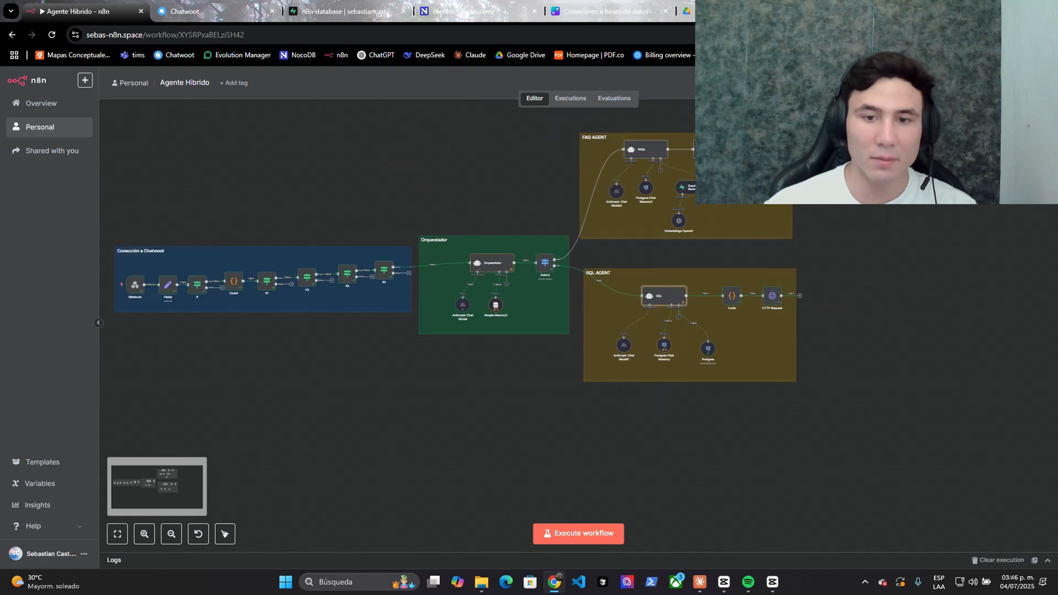
- Execute the workflow to wait for a chat message and zoom into the SQL AGENT group
{"action": "left_click", "coordinate": [605, 533]}
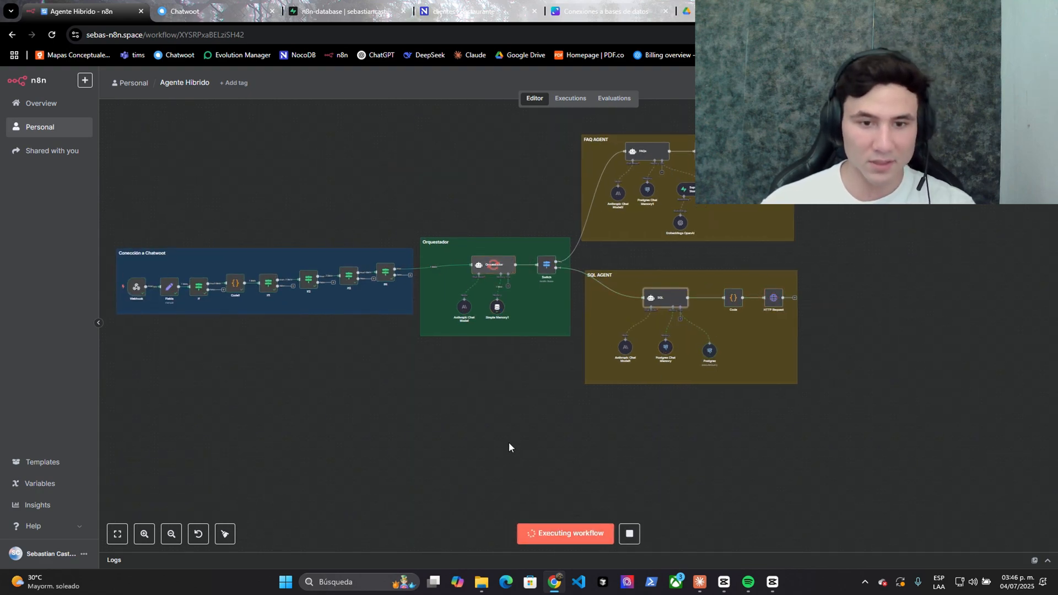
{"action": "scroll", "coordinate": [537, 350], "scroll_direction": "up", "scroll_amount": 3}
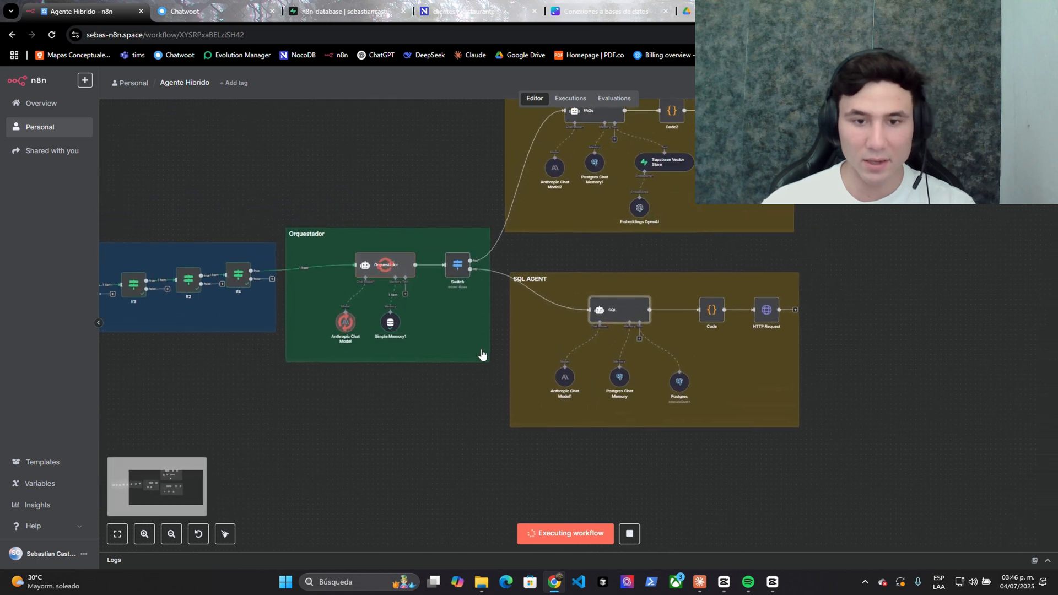
{"action": "scroll", "coordinate": [873, 358], "scroll_direction": "up", "scroll_amount": 1}
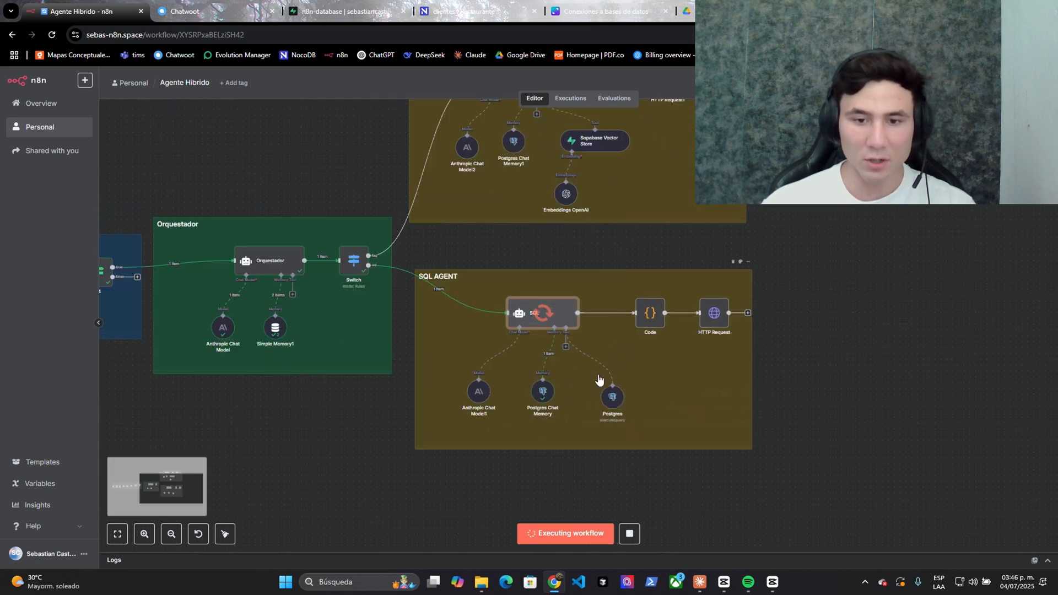
{"action": "scroll", "coordinate": [534, 380], "scroll_direction": "up", "scroll_amount": 2}
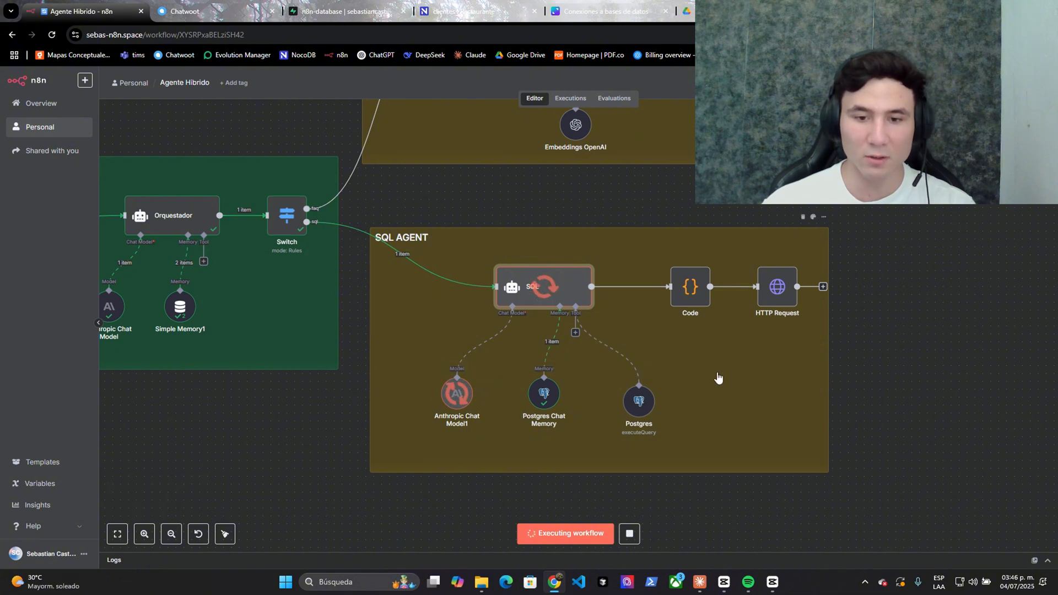
- Show the Postgres tool's Run 1 of 2, the client lookup SELECT query
{"action": "double_click", "coordinate": [638, 400]}
{"action": "left_click", "coordinate": [112, 137]}
{"action": "left_click", "coordinate": [105, 157]}
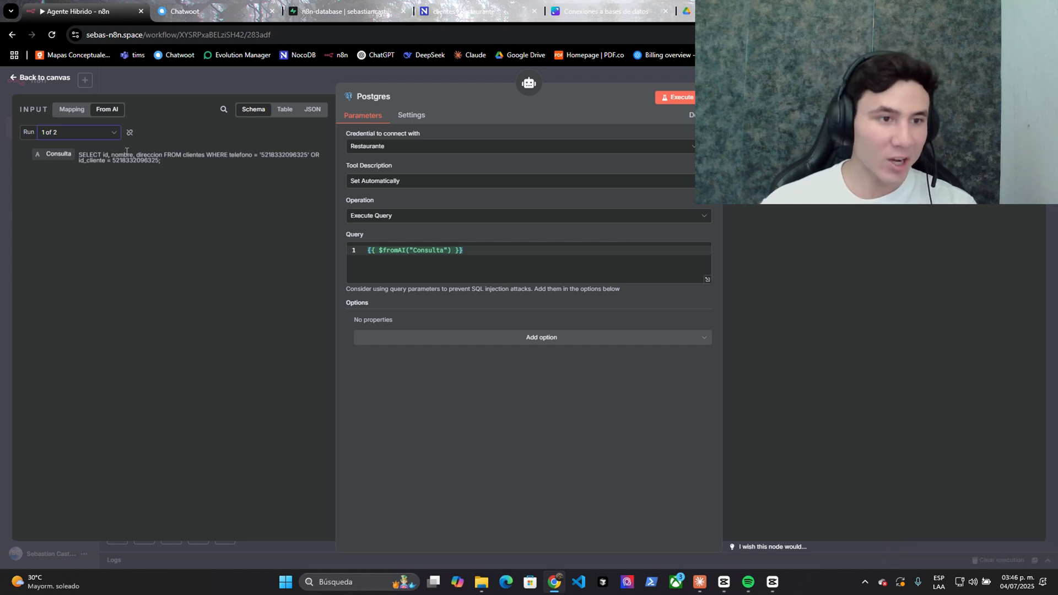
- Review the lookup query, then Run 2's INSERT INTO clientes with the phone number
{"action": "left_click_drag", "start_coordinate": [126, 153], "coordinate": [220, 180]}
{"action": "left_click", "coordinate": [220, 180]}
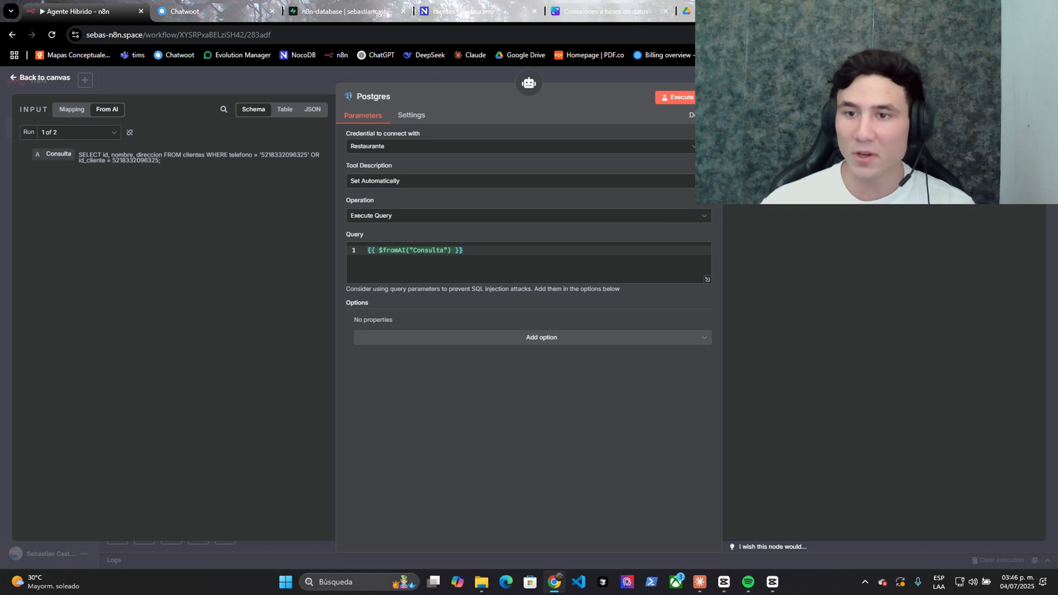
{"action": "left_click", "coordinate": [77, 133]}
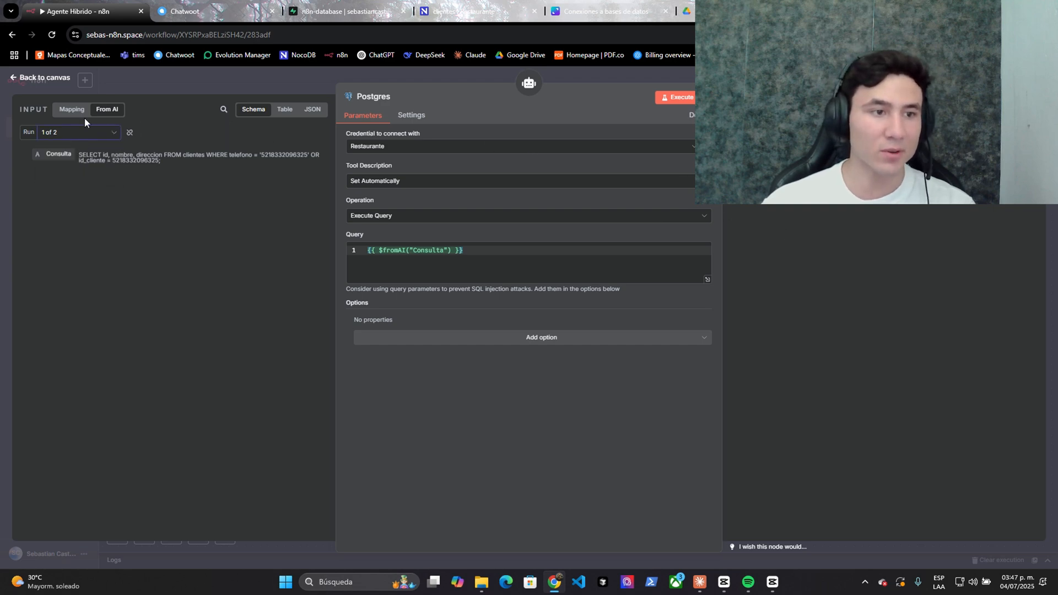
{"action": "left_click", "coordinate": [75, 182]}
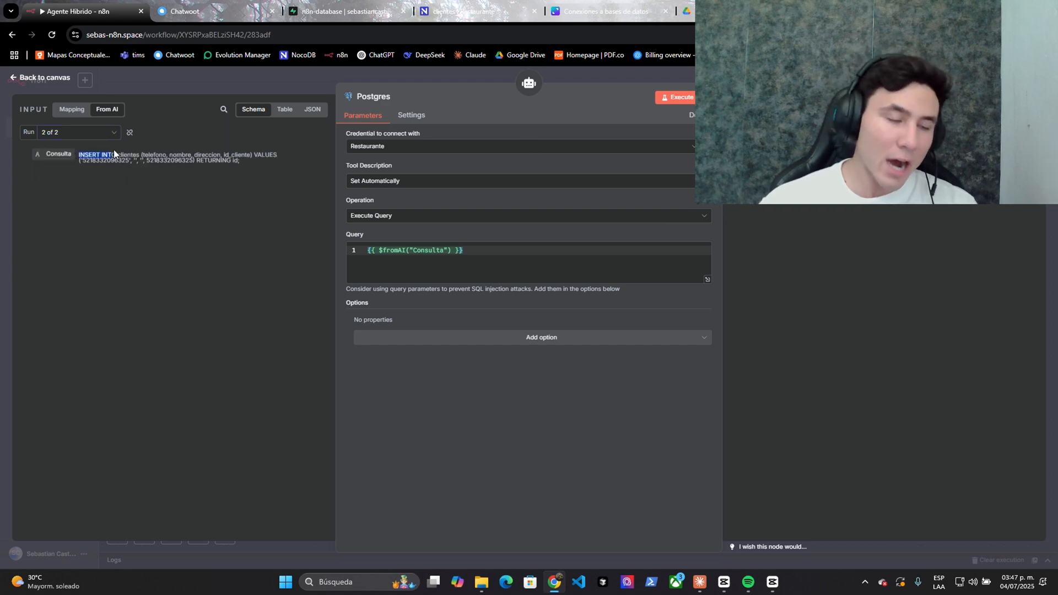
{"action": "left_click_drag", "start_coordinate": [79, 155], "coordinate": [104, 156]}
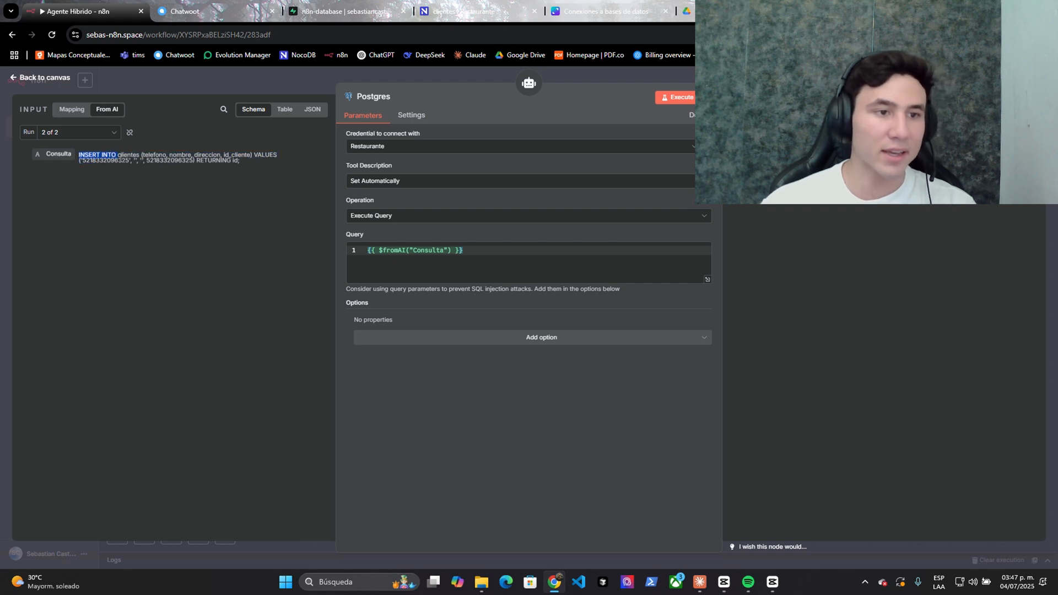
{"action": "left_click", "coordinate": [113, 160]}
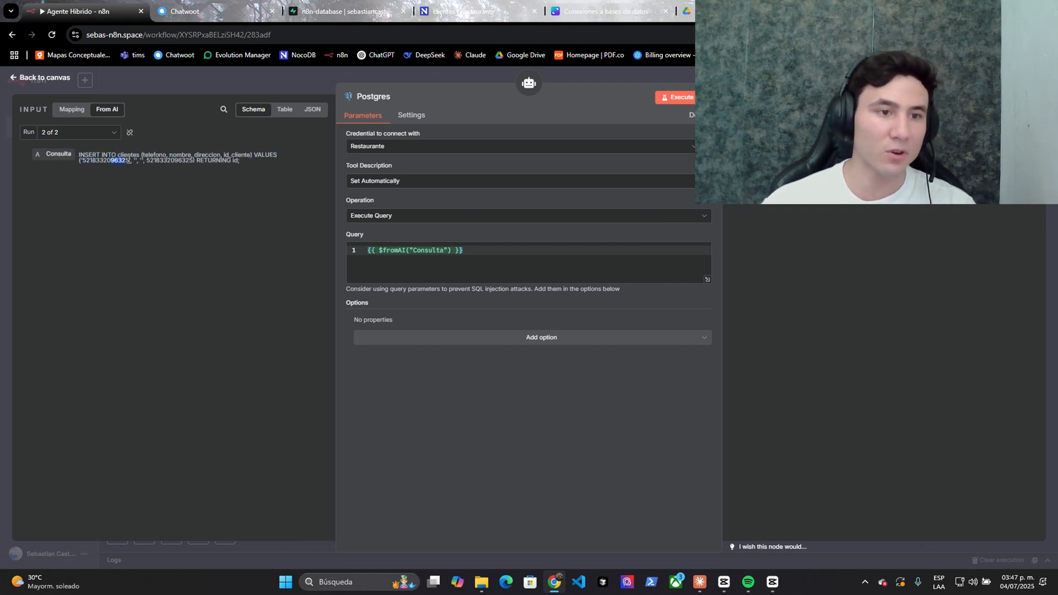
{"action": "left_click_drag", "start_coordinate": [150, 161], "coordinate": [175, 161]}
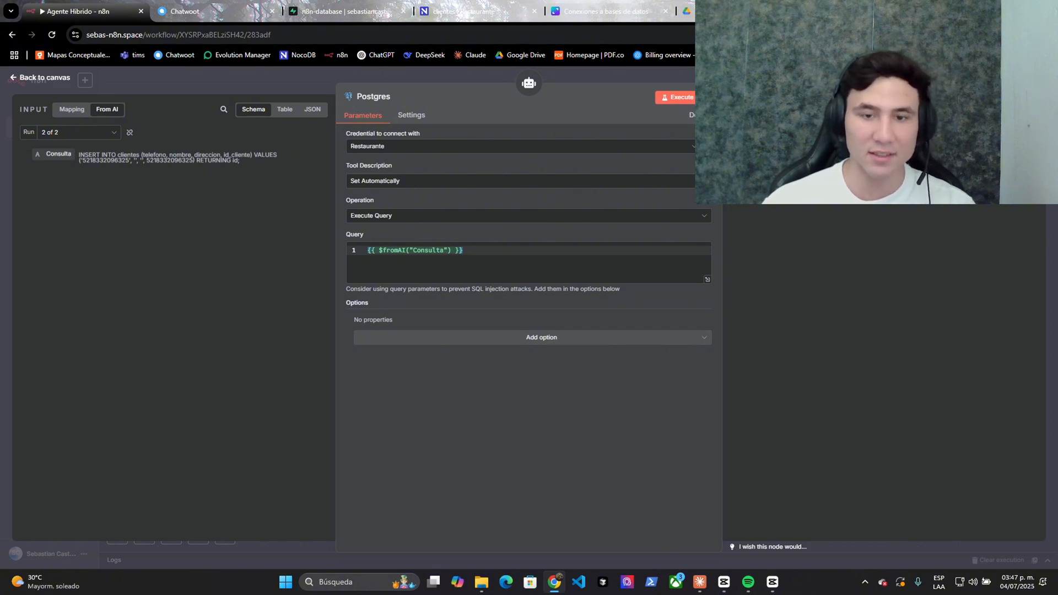
- Check the bot's latest Chatwoot reply and reload NocoDB clientes to see the new id_cliente and telefono
{"action": "left_click", "coordinate": [240, 14]}
{"action": "left_click_drag", "start_coordinate": [795, 430], "coordinate": [952, 428]}
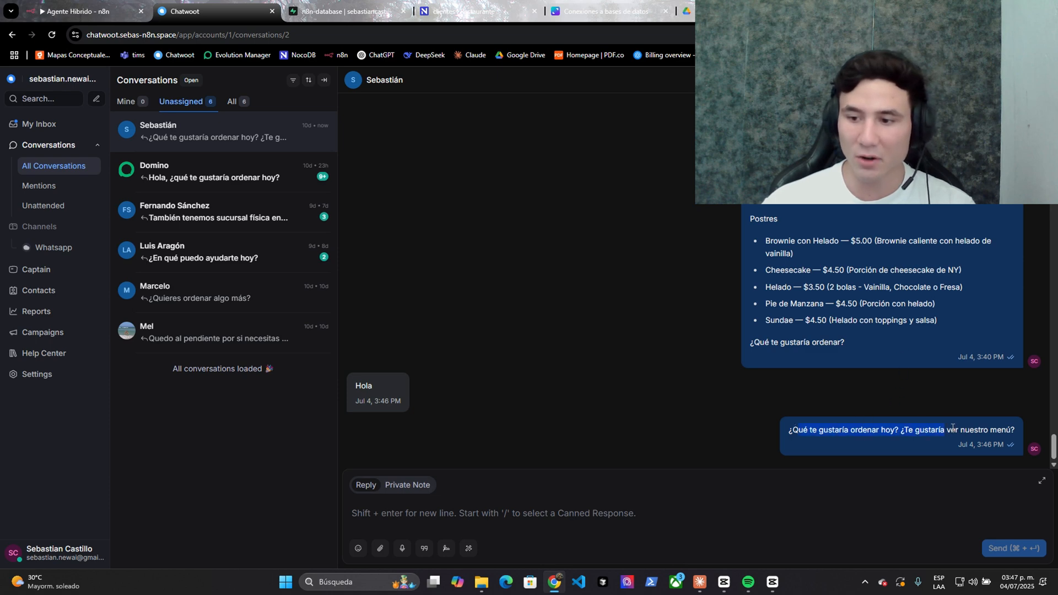
{"action": "left_click", "coordinate": [925, 408]}
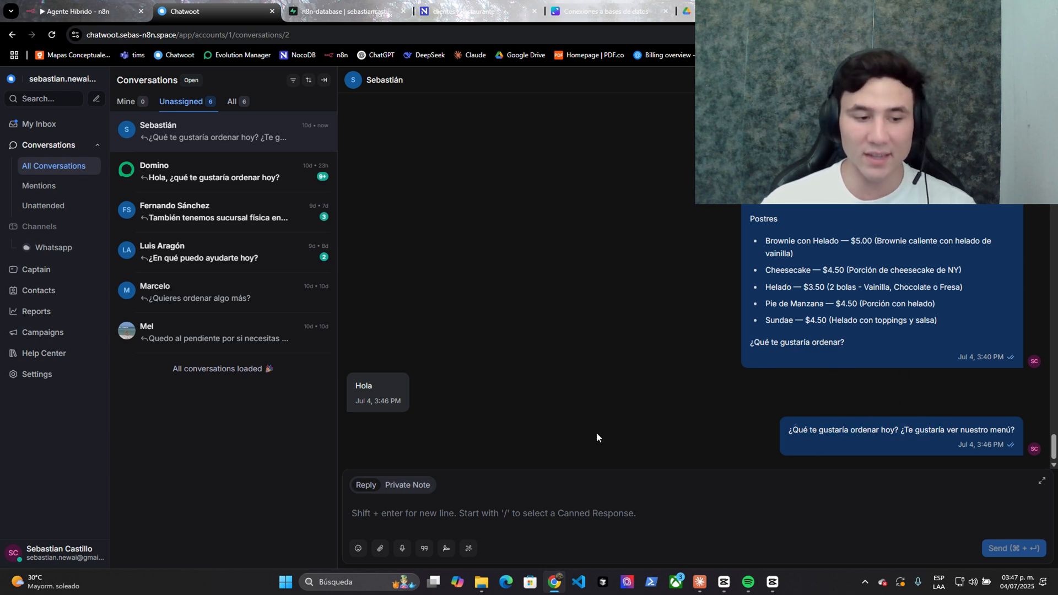
{"action": "left_click", "coordinate": [428, 8]}
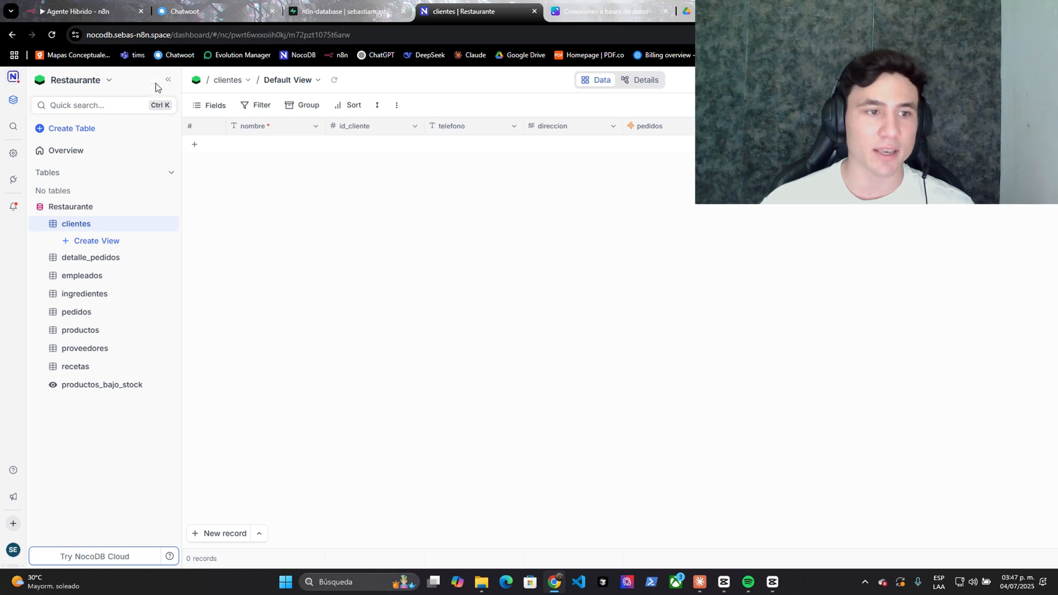
{"action": "left_click", "coordinate": [332, 81]}
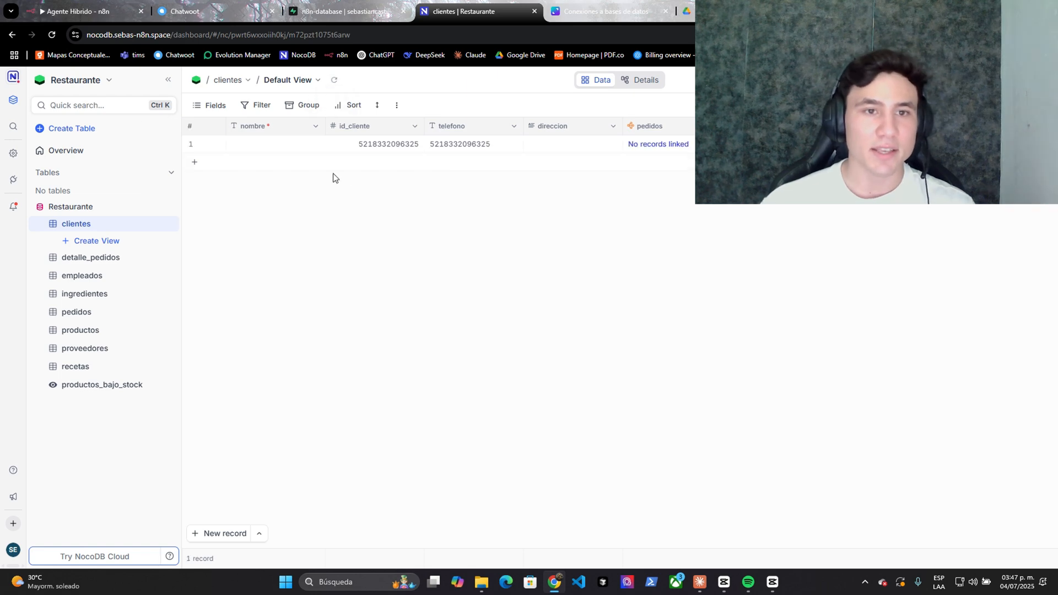
{"action": "left_click", "coordinate": [367, 148]}
{"action": "left_click", "coordinate": [459, 153]}
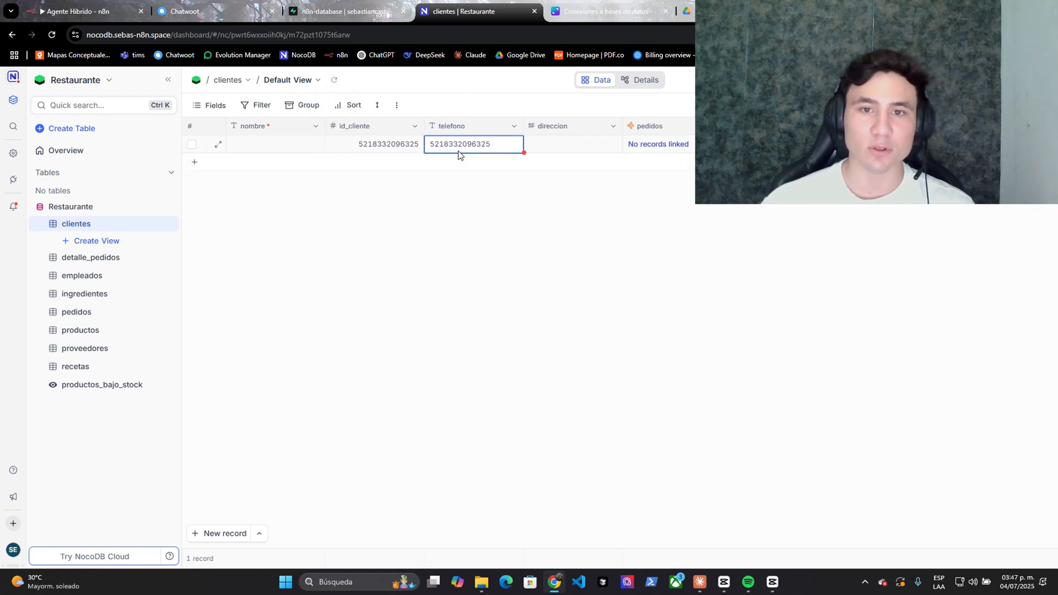
- Pan the n8n canvas to the Chatwoot connection group and open the Webhook trigger's settings
{"action": "key", "text": "ctrl+1"}
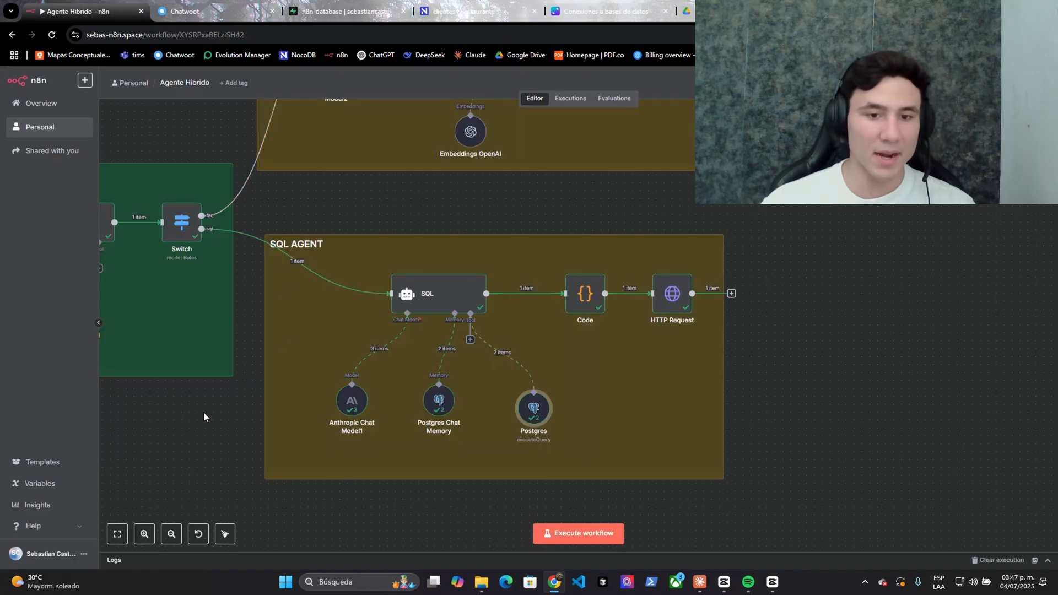
{"action": "left_click_drag", "start_coordinate": [203, 415], "coordinate": [570, 387]}
{"action": "scroll", "coordinate": [570, 386], "scroll_direction": "down", "scroll_amount": 5}
{"action": "left_click_drag", "start_coordinate": [374, 419], "coordinate": [637, 415]}
{"action": "scroll", "coordinate": [637, 414], "scroll_direction": "up", "scroll_amount": 2}
{"action": "right_click", "coordinate": [312, 285]}
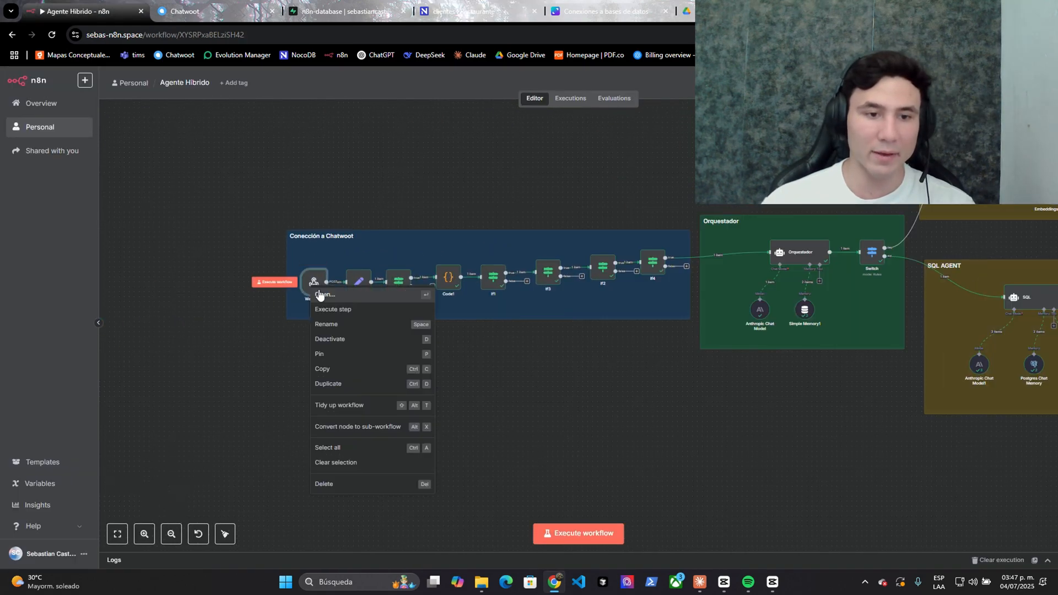
{"action": "left_click", "coordinate": [321, 296]}
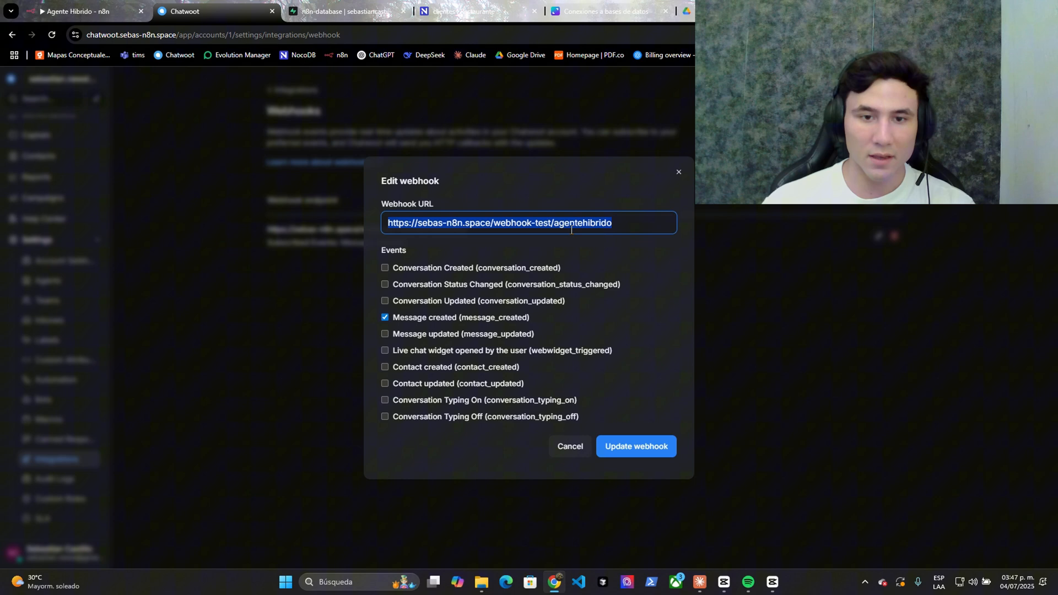
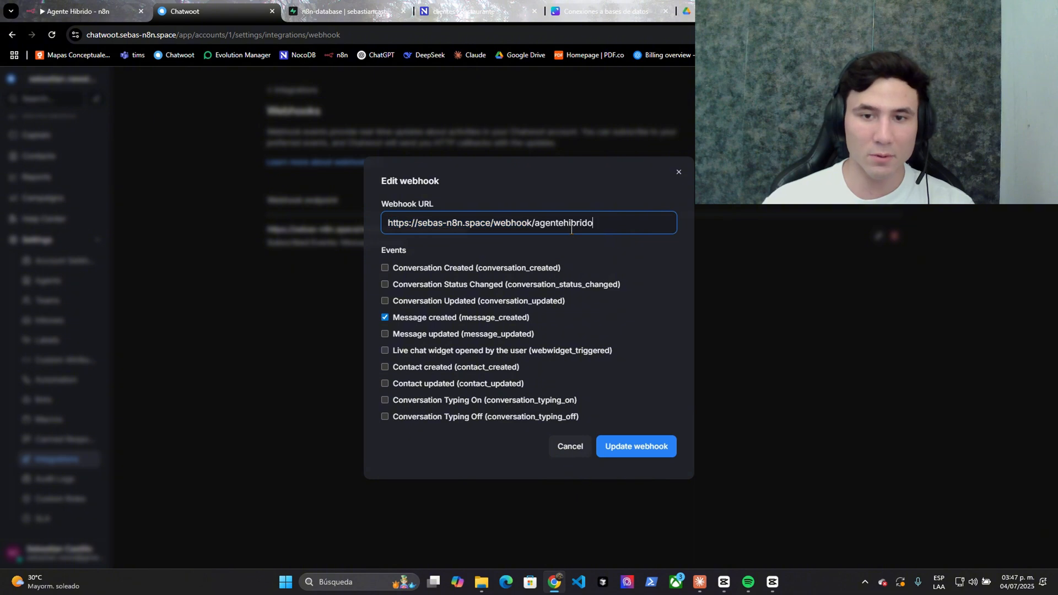
- Paste the production agentehibrido URL into Chatwoot's webhook, update it, and close the Webhook settings
{"action": "left_click", "coordinate": [636, 447]}
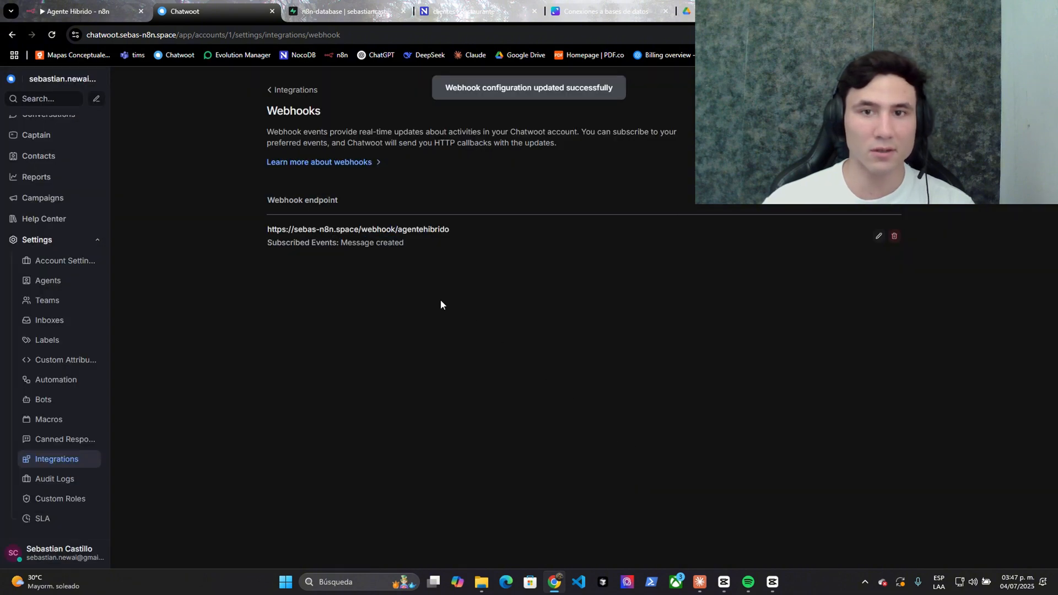
{"action": "scroll", "coordinate": [55, 190], "scroll_direction": "up", "scroll_amount": 2}
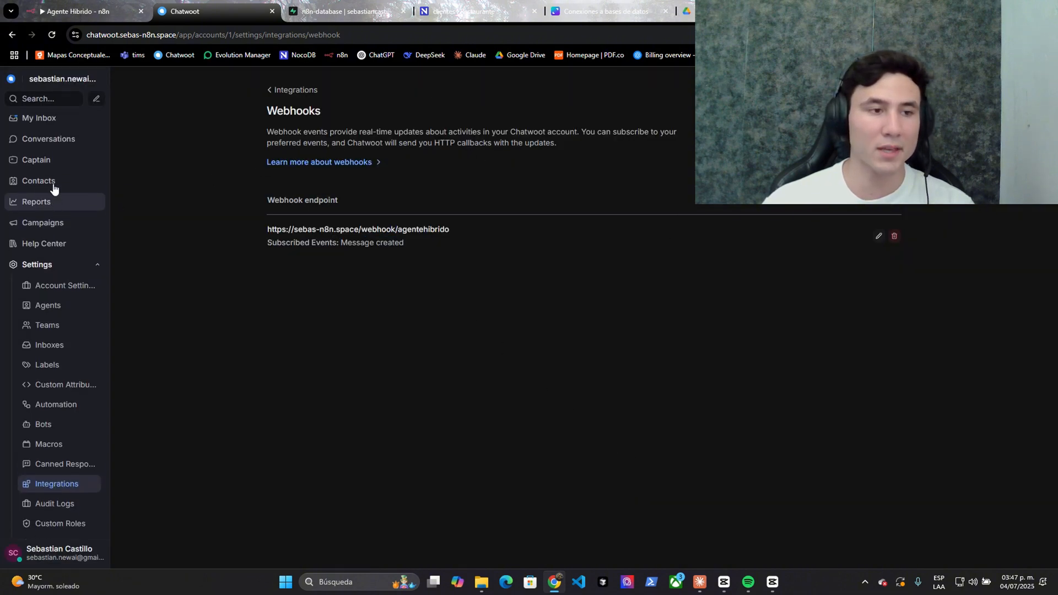
{"action": "left_click", "coordinate": [49, 140]}
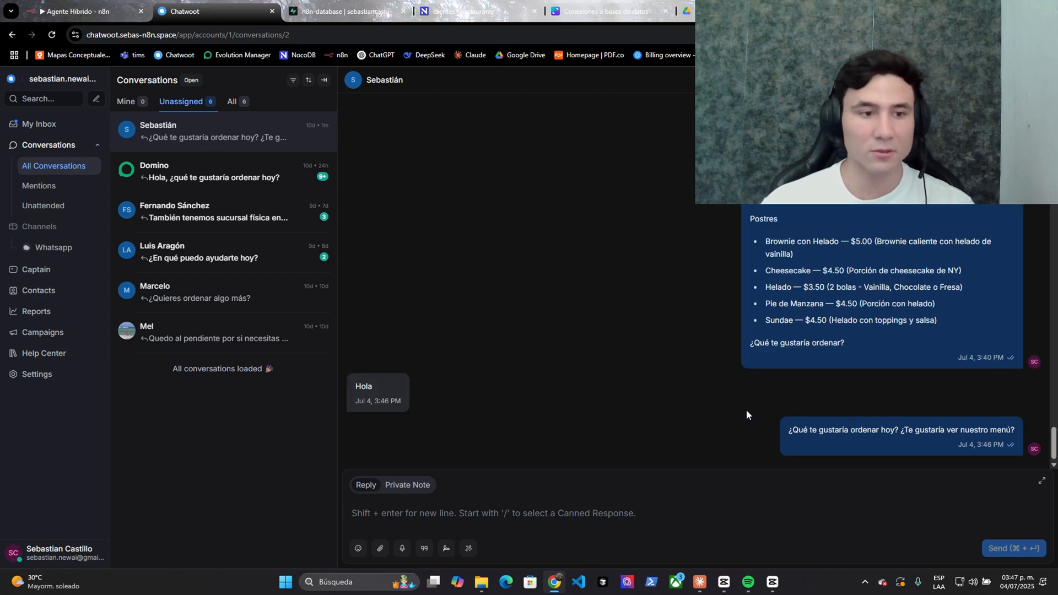
{"action": "left_click", "coordinate": [88, 11]}
{"action": "left_click", "coordinate": [50, 78]}
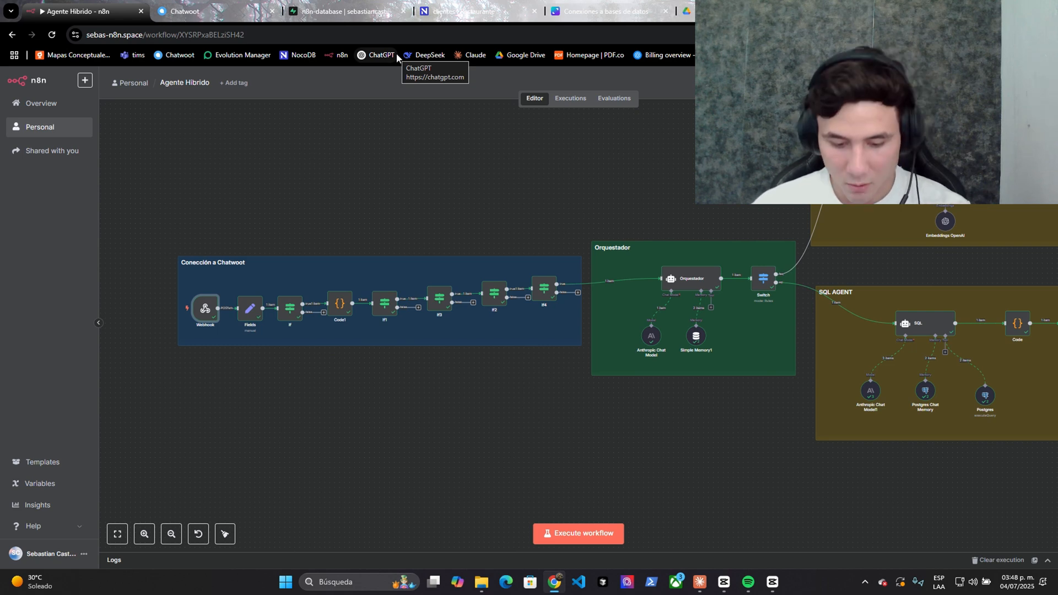
- Show the workflow's executions list, checking Chatwoot for new messages in between
{"action": "left_click", "coordinate": [570, 98]}
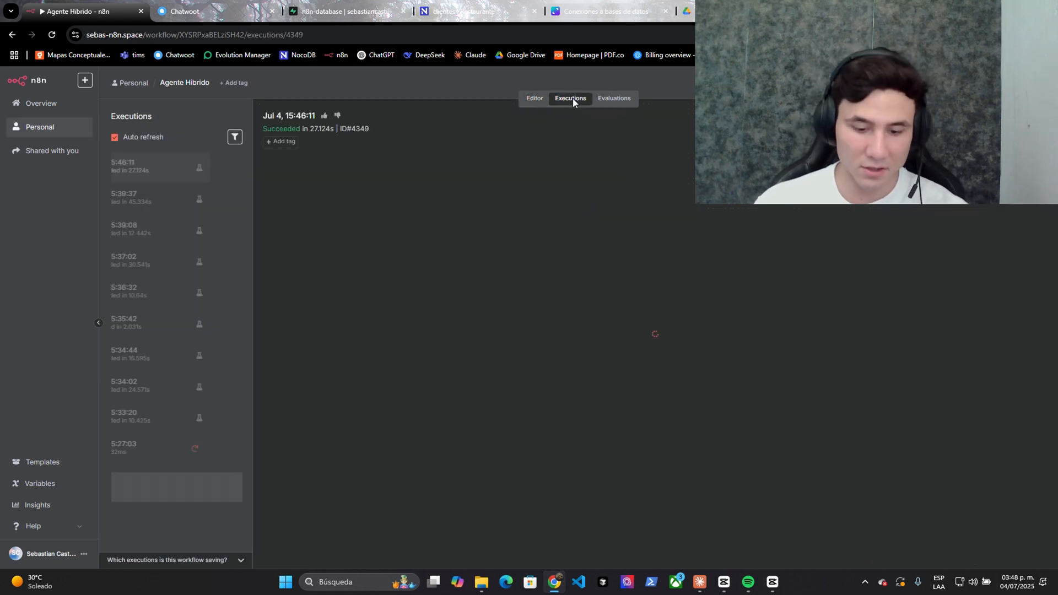
{"action": "left_click", "coordinate": [245, 5]}
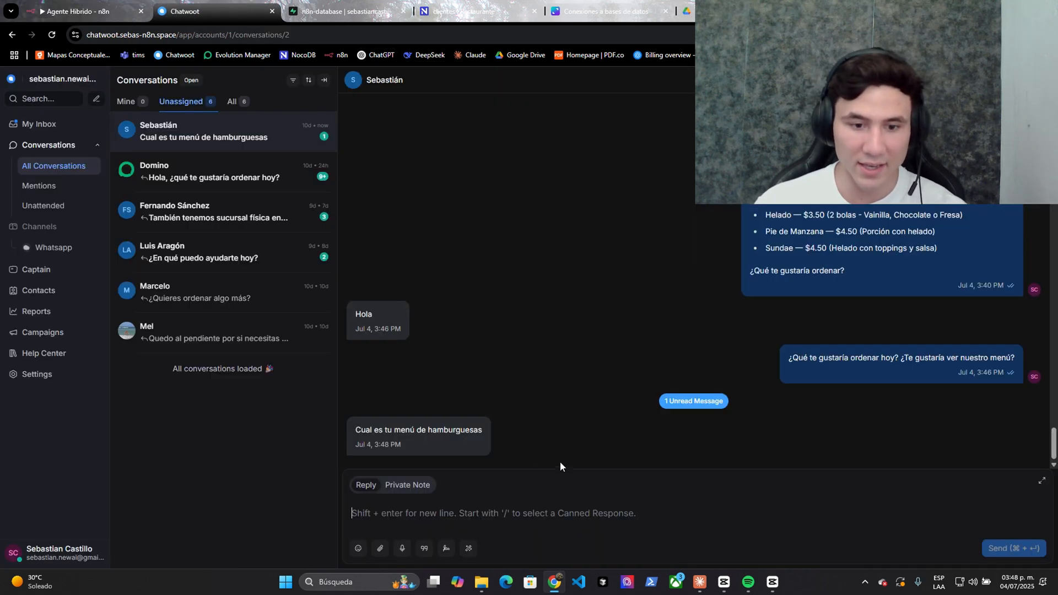
{"action": "left_click", "coordinate": [118, 8]}
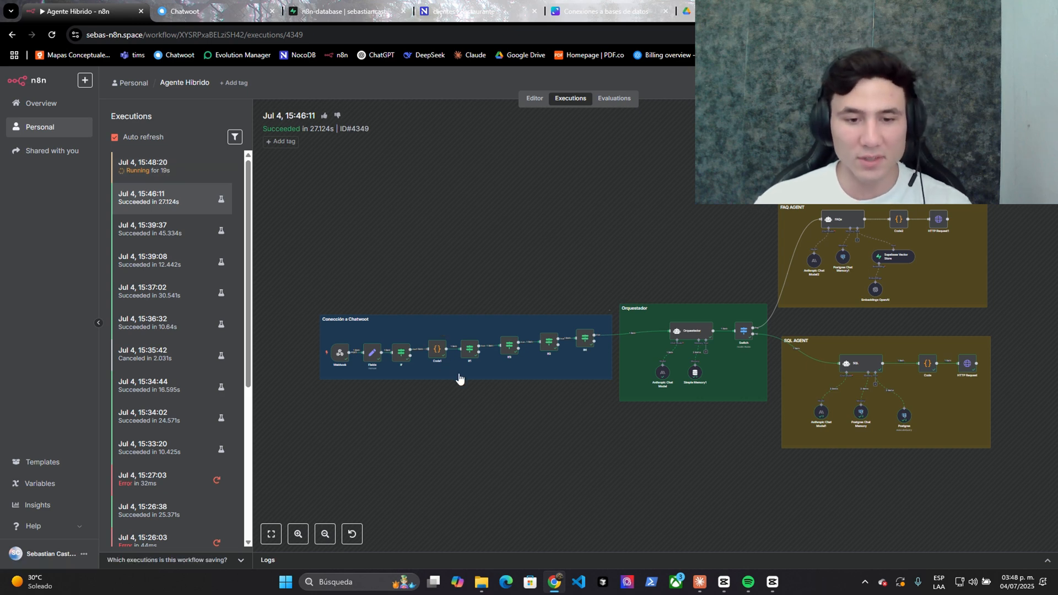
{"action": "scroll", "coordinate": [440, 385], "scroll_direction": "up", "scroll_amount": 3}
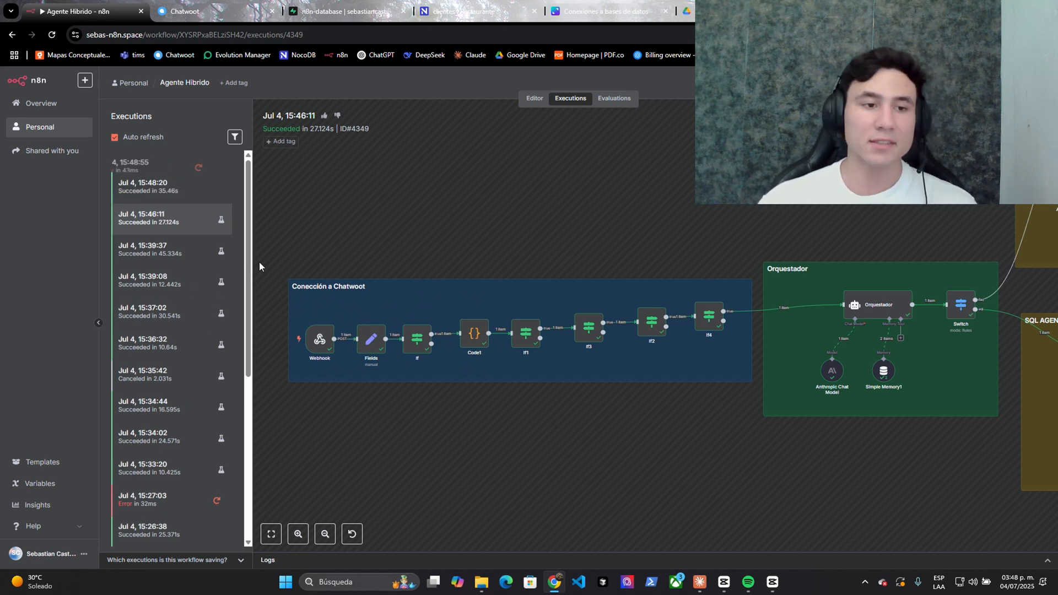
- Check the bot's burger menu reply in Chatwoot, then load the 15:48:20 execution
{"action": "left_click", "coordinate": [220, 11]}
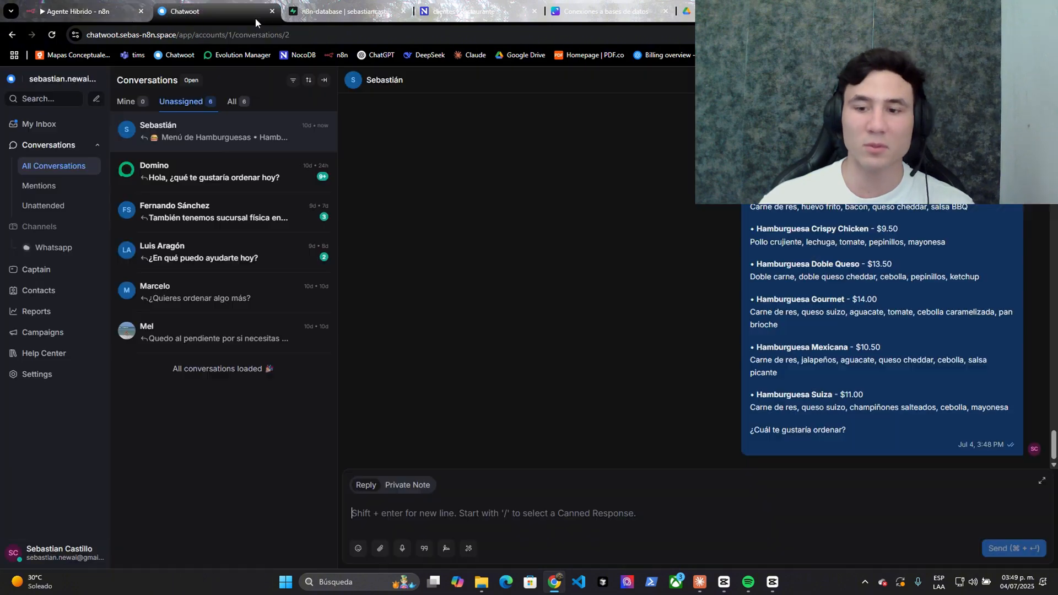
{"action": "left_click_drag", "start_coordinate": [384, 195], "coordinate": [429, 196]}
{"action": "left_click", "coordinate": [596, 266]}
{"action": "scroll", "coordinate": [597, 266], "scroll_direction": "down", "scroll_amount": 4}
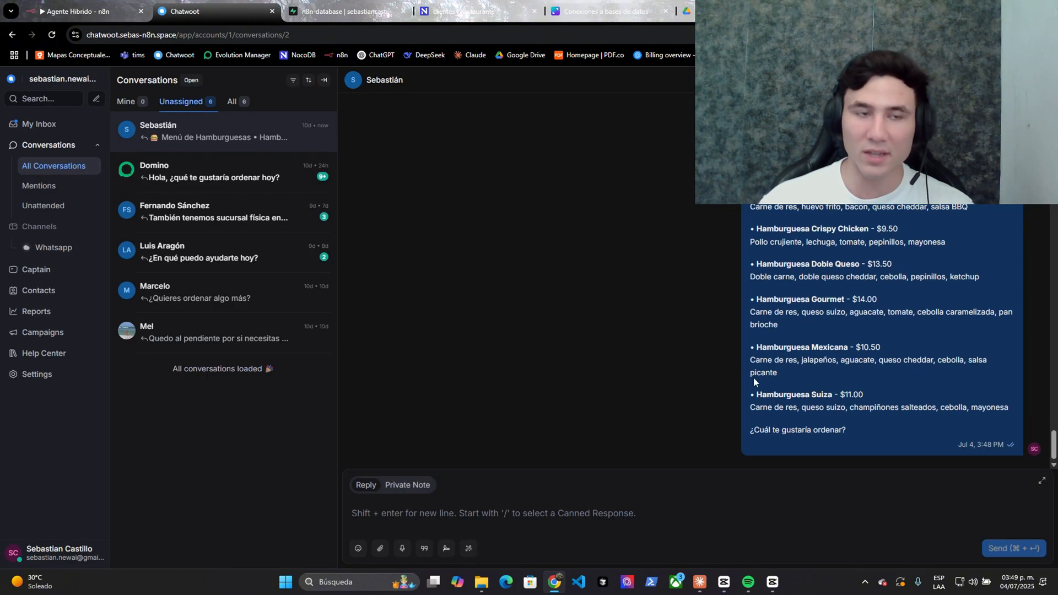
{"action": "left_click", "coordinate": [82, 11]}
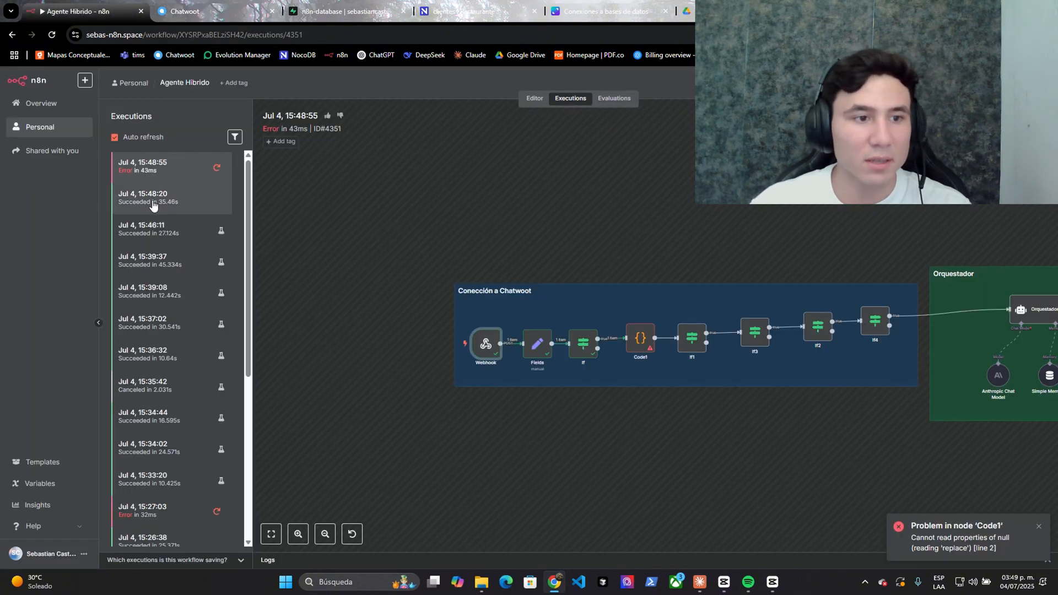
{"action": "left_click", "coordinate": [165, 199]}
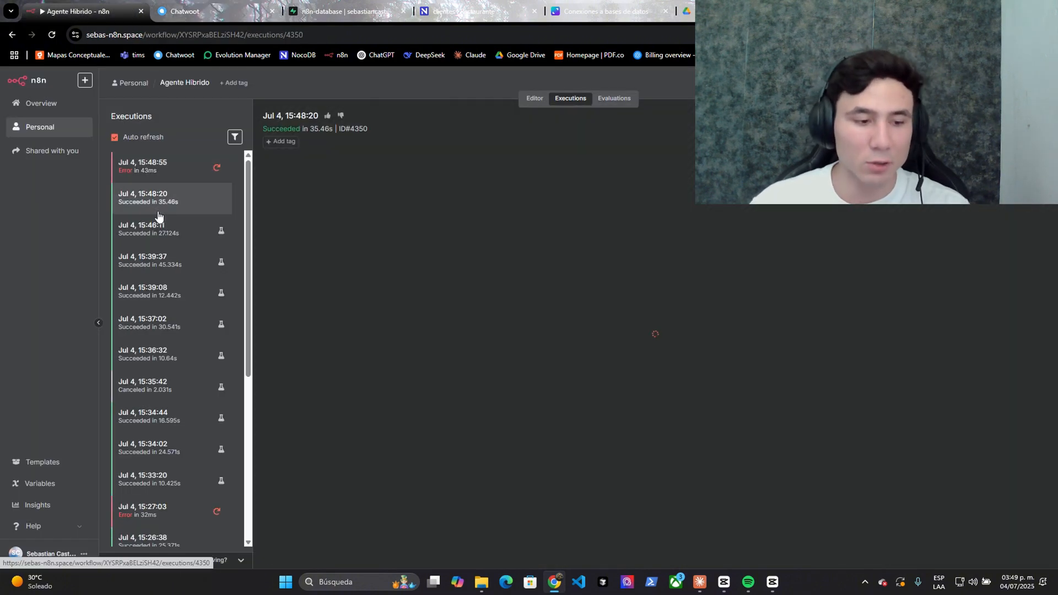
- Open the Postgres tool and review its category query and returned categories Combos to Hot Dogs
{"action": "scroll", "coordinate": [432, 455], "scroll_direction": "up", "scroll_amount": 5}
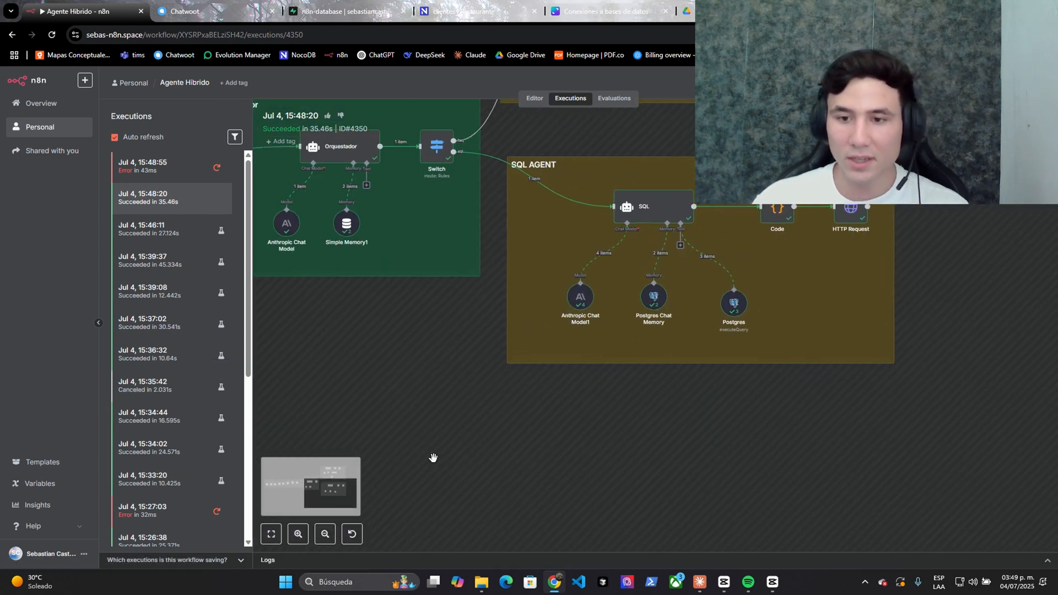
{"action": "right_click", "coordinate": [473, 341]}
{"action": "left_click", "coordinate": [475, 344]}
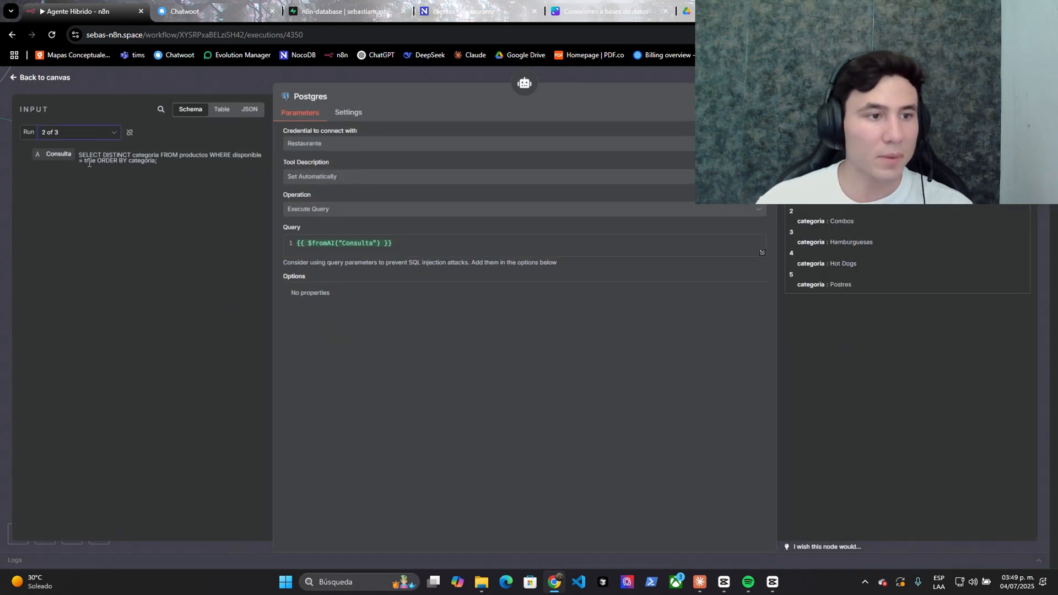
{"action": "left_click_drag", "start_coordinate": [80, 156], "coordinate": [157, 162]}
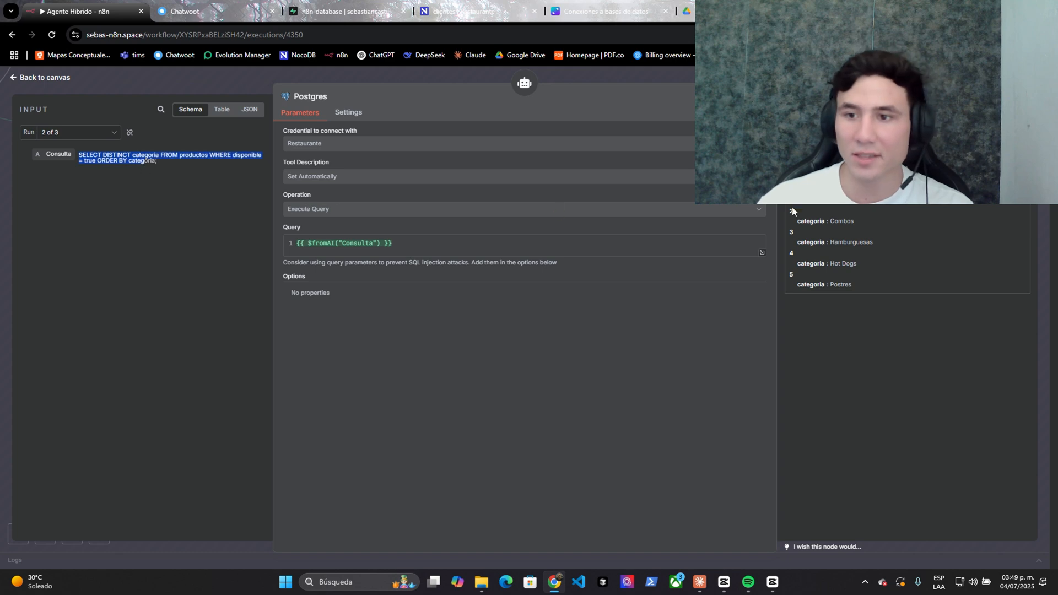
{"action": "left_click", "coordinate": [135, 161]}
{"action": "left_click_drag", "start_coordinate": [791, 208], "coordinate": [864, 276]}
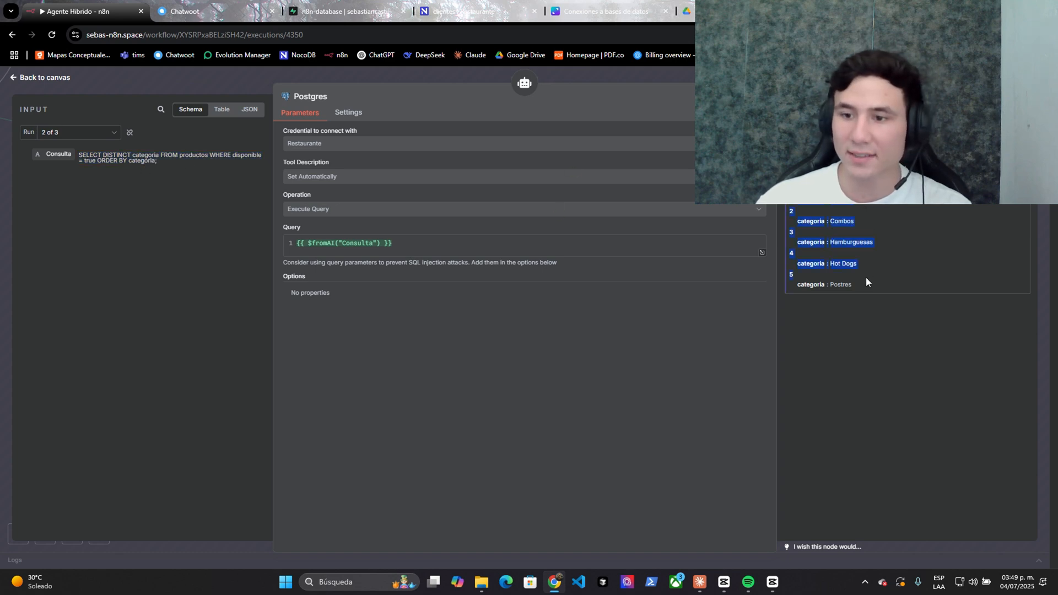
- Switch the Postgres tool to Run 3 of 3 to review the hamburger query
{"action": "left_click", "coordinate": [77, 132]}
{"action": "left_click", "coordinate": [85, 203]}
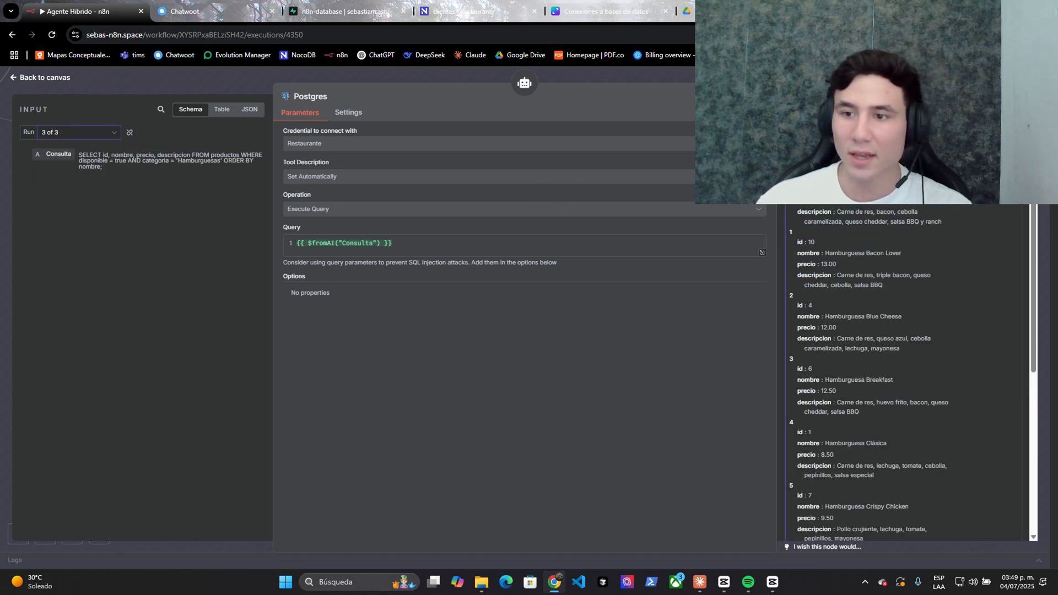
{"action": "left_click_drag", "start_coordinate": [176, 161], "coordinate": [220, 160]}
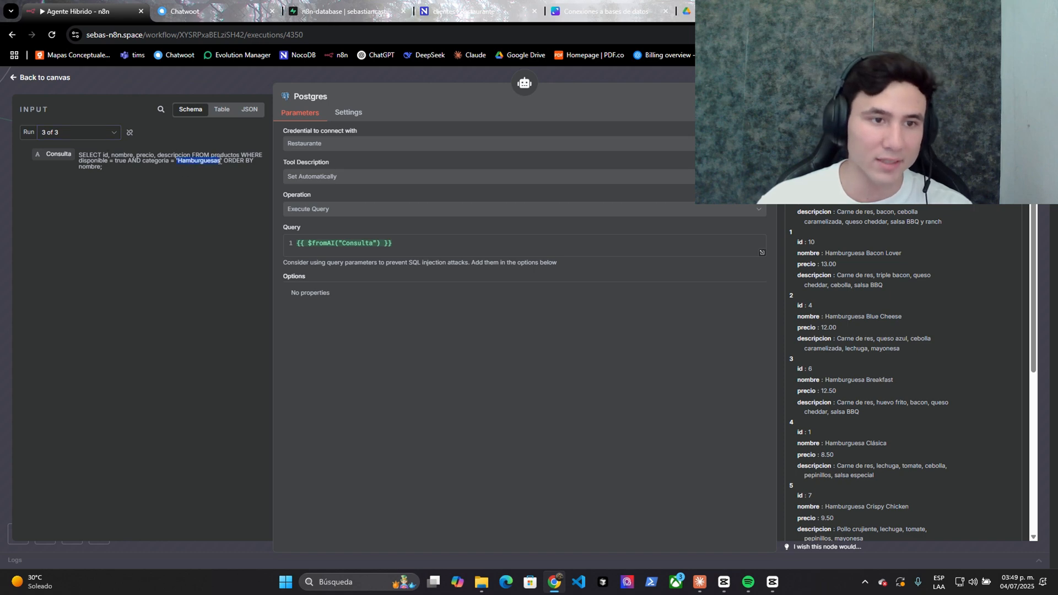
{"action": "scroll", "coordinate": [881, 305], "scroll_direction": "down", "scroll_amount": 5}
{"action": "scroll", "coordinate": [879, 314], "scroll_direction": "up", "scroll_amount": 5}
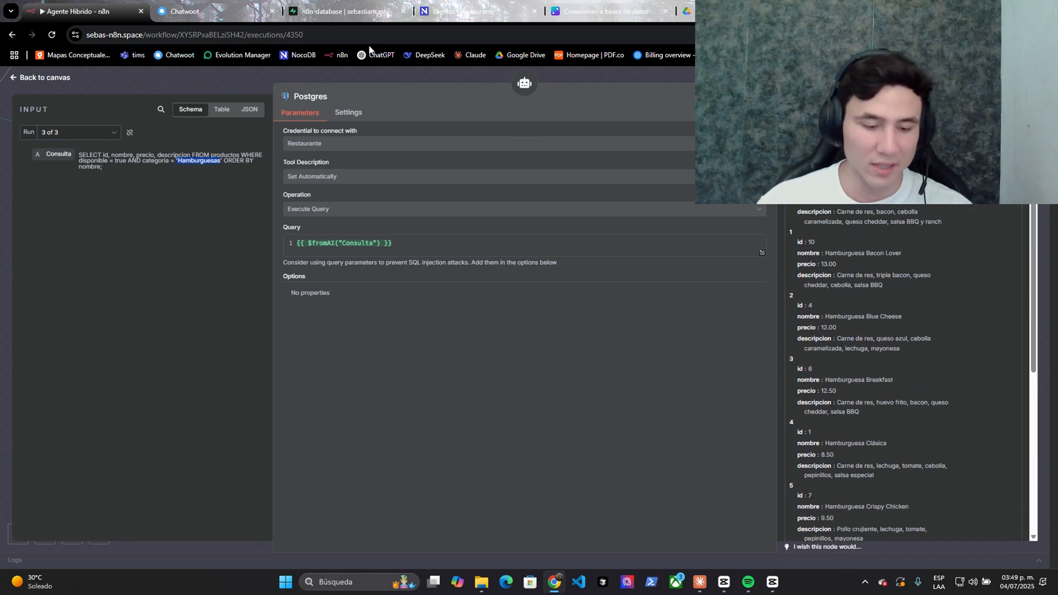
- Glance at Chatwoot, close the node details, open the running execution, and return to Chatwoot
{"action": "key", "text": "ctrl+Tab"}
{"action": "scroll", "coordinate": [800, 232], "scroll_direction": "down", "scroll_amount": 2}
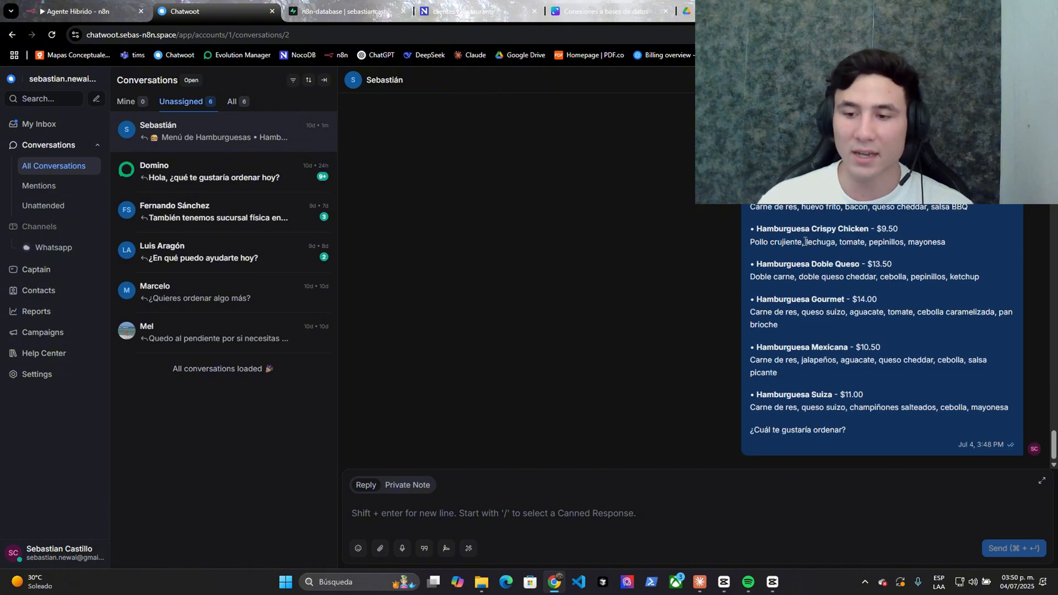
{"action": "key", "text": "ctrl+shift+Tab"}
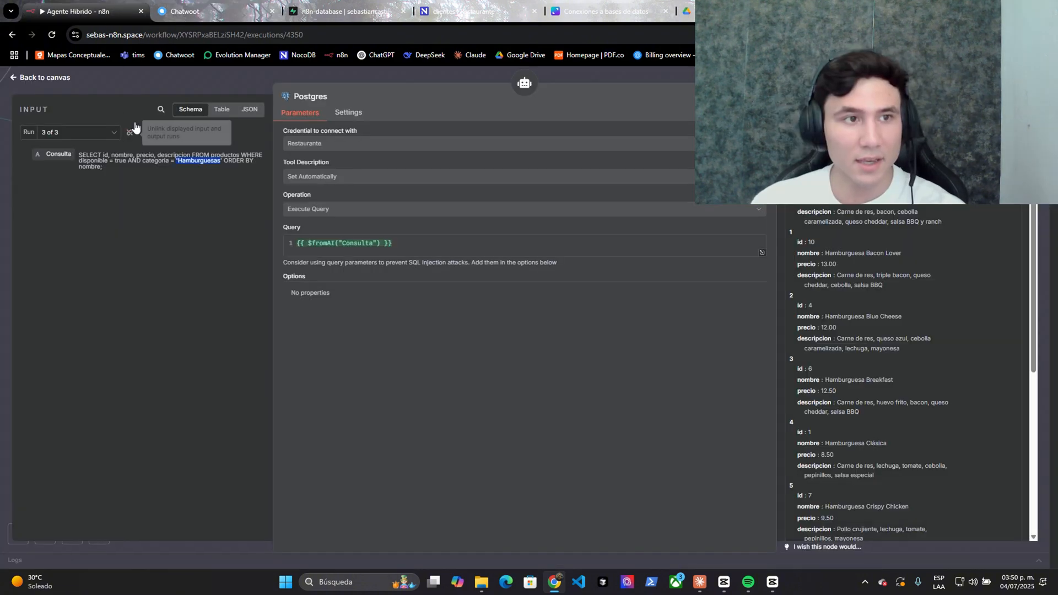
{"action": "key", "text": "Escape"}
{"action": "left_click", "coordinate": [152, 180]}
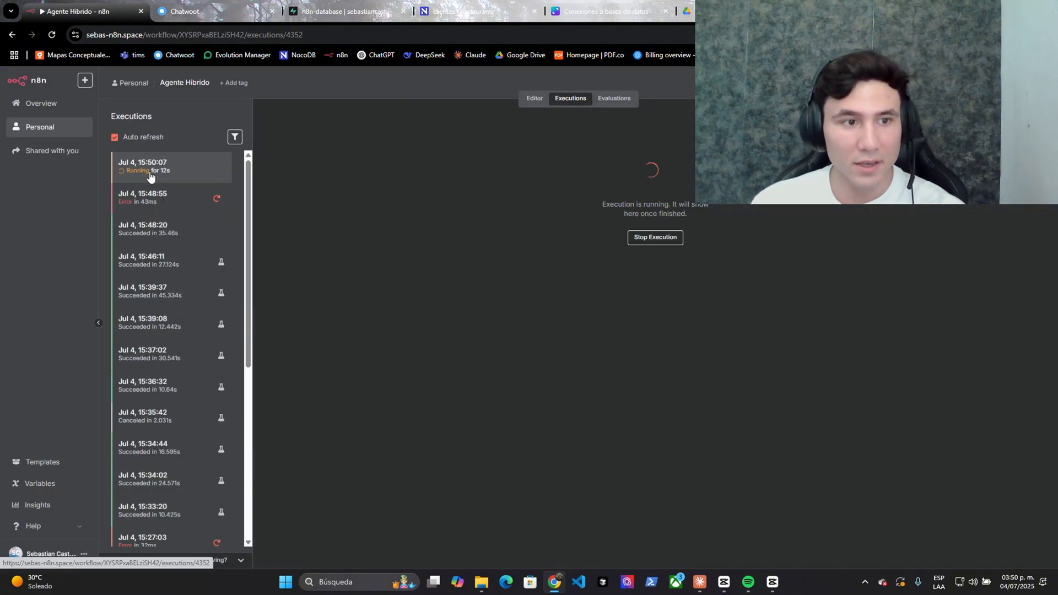
{"action": "key", "text": "ctrl+Tab"}
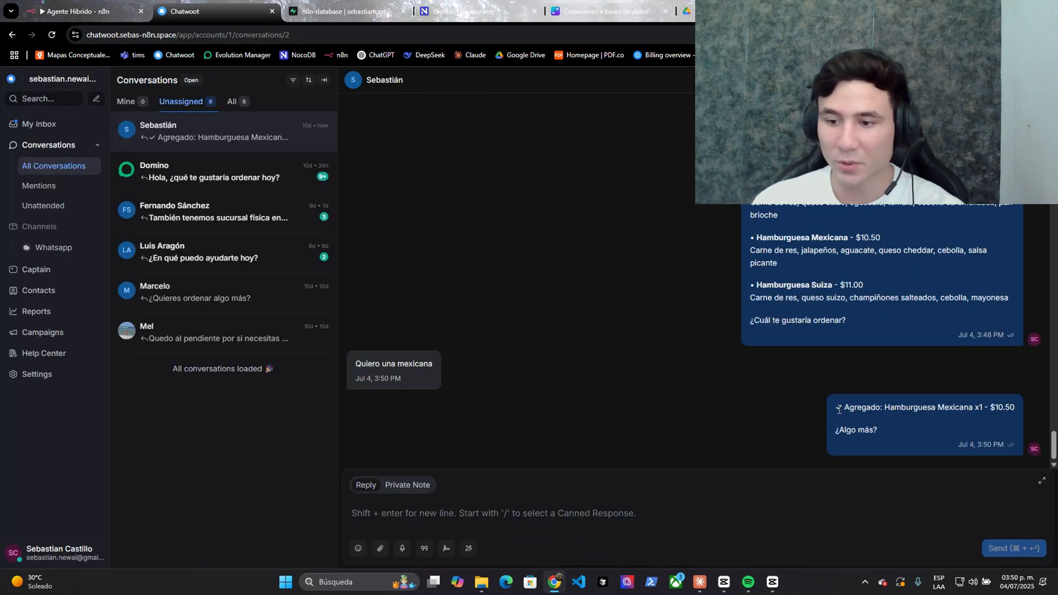
- Read the bot's Hamburguesa Mexicana confirmation and its list of available drinks
{"action": "left_click_drag", "start_coordinate": [836, 407], "coordinate": [990, 408]}
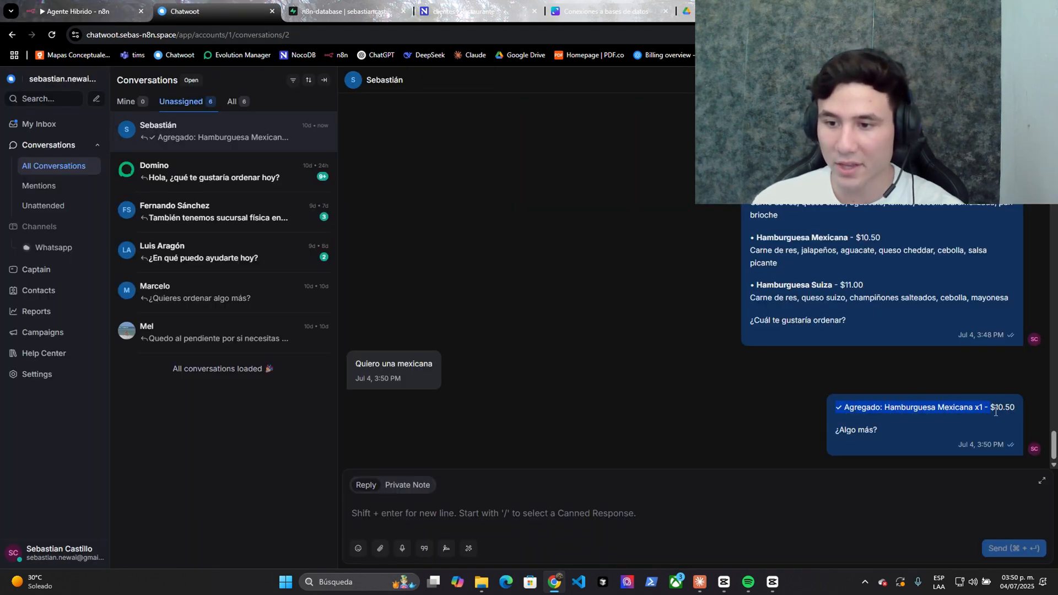
{"action": "left_click", "coordinate": [610, 425]}
{"action": "left_click_drag", "start_coordinate": [894, 282], "coordinate": [927, 394]}
{"action": "left_click", "coordinate": [568, 464]}
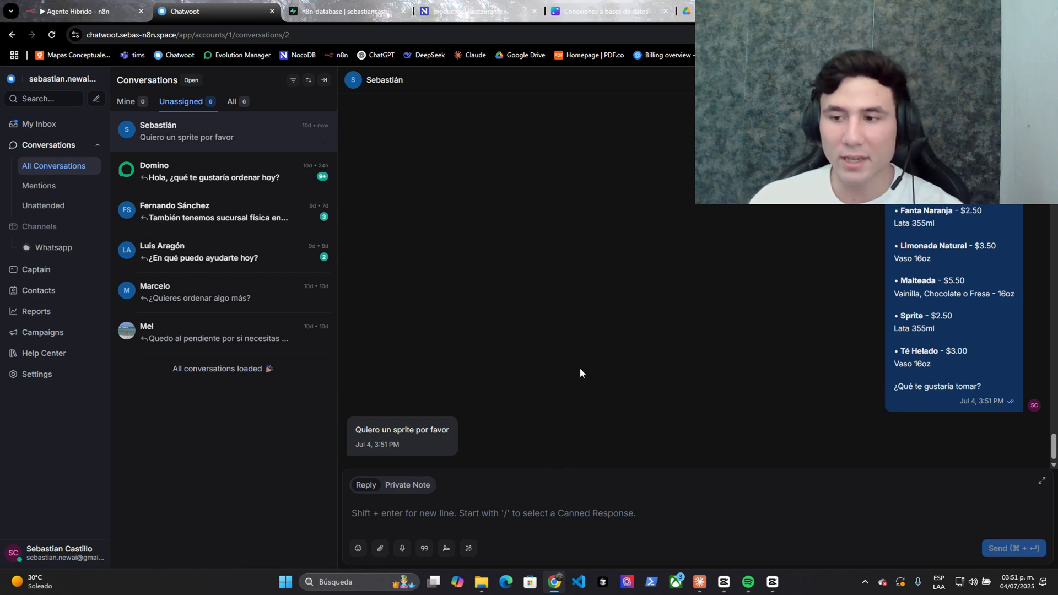
- Read the Sprite addition, the $13.00 total and the request for name and address
{"action": "left_click_drag", "start_coordinate": [792, 347], "coordinate": [770, 379]}
{"action": "left_click_drag", "start_coordinate": [849, 384], "coordinate": [921, 430]}
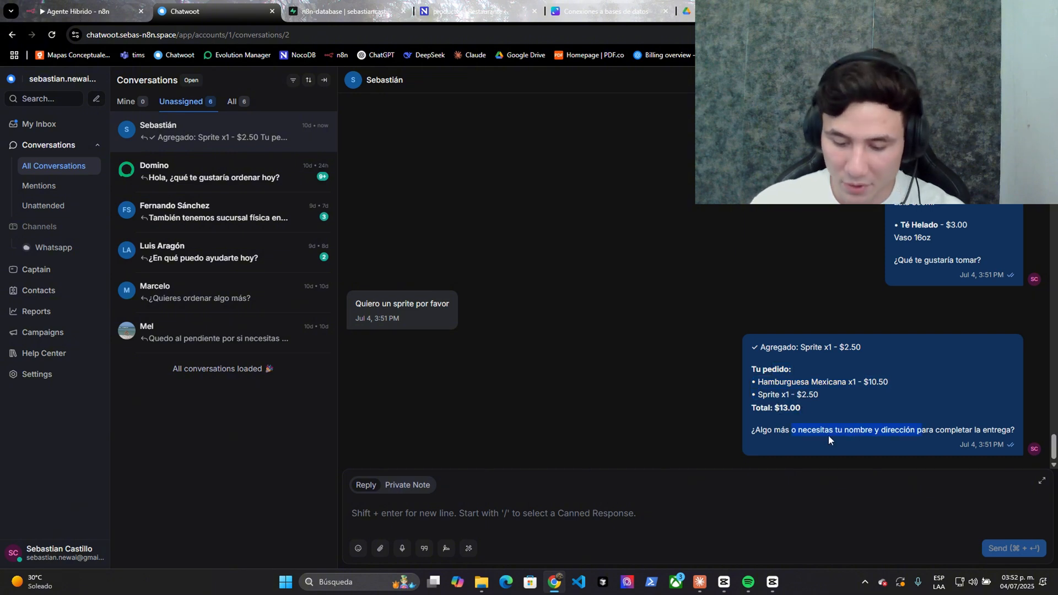
{"action": "left_click_drag", "start_coordinate": [812, 386], "coordinate": [916, 408]}
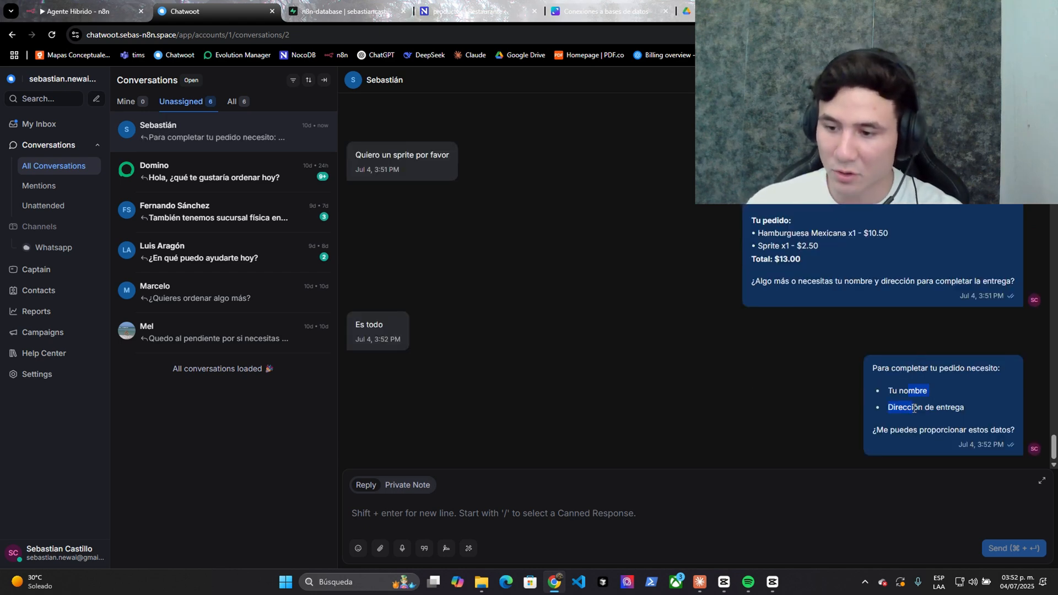
{"action": "left_click", "coordinate": [907, 427]}
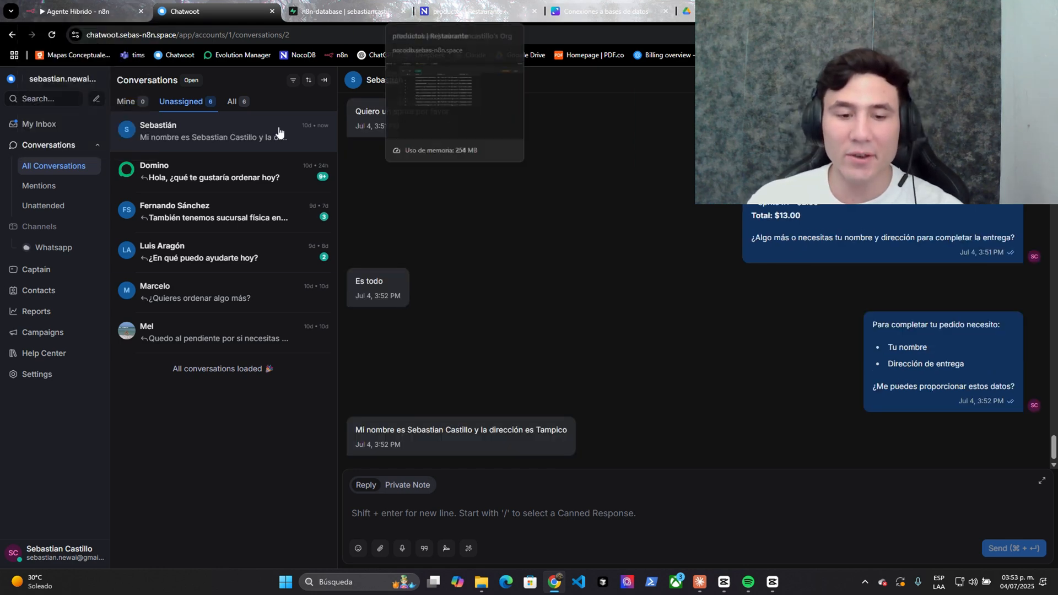
{"action": "left_click", "coordinate": [457, 11]}
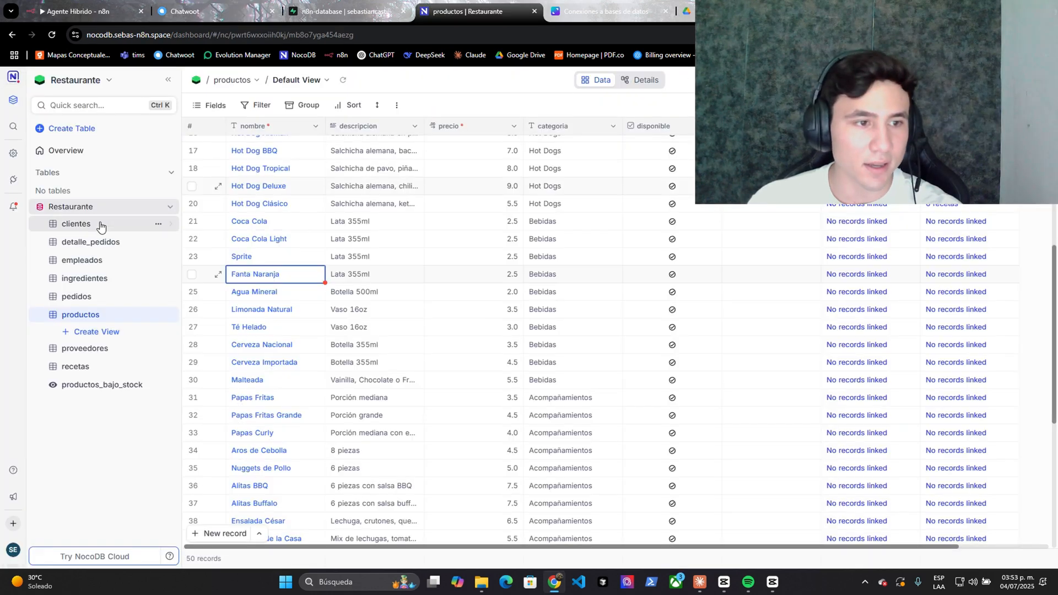
- Reload NocoDB's clientes table and check the saved client's nombre and direccion cells
{"action": "left_click", "coordinate": [99, 224]}
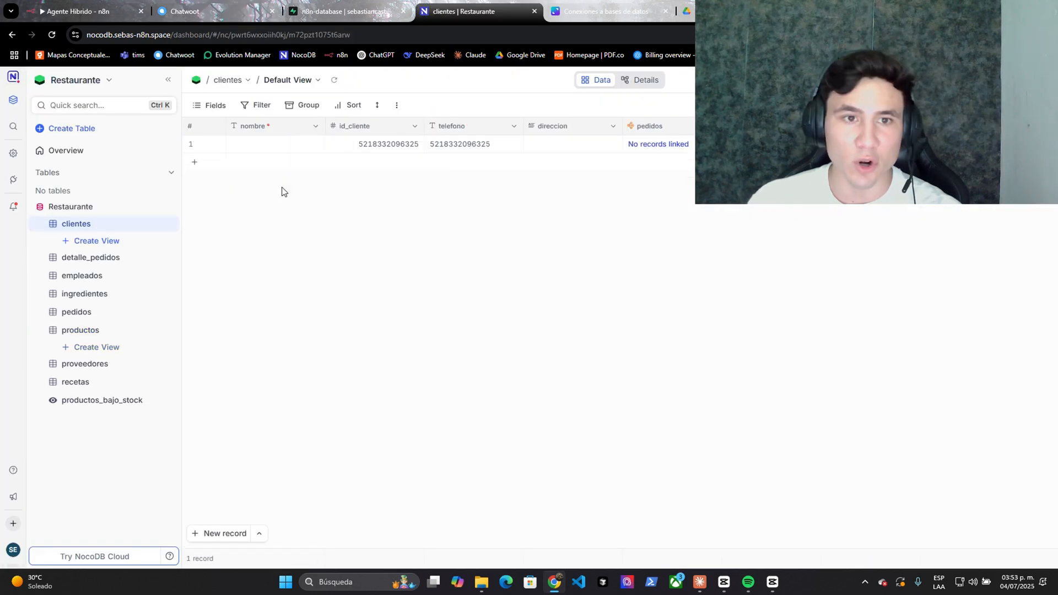
{"action": "left_click", "coordinate": [334, 80]}
{"action": "left_click", "coordinate": [334, 81]}
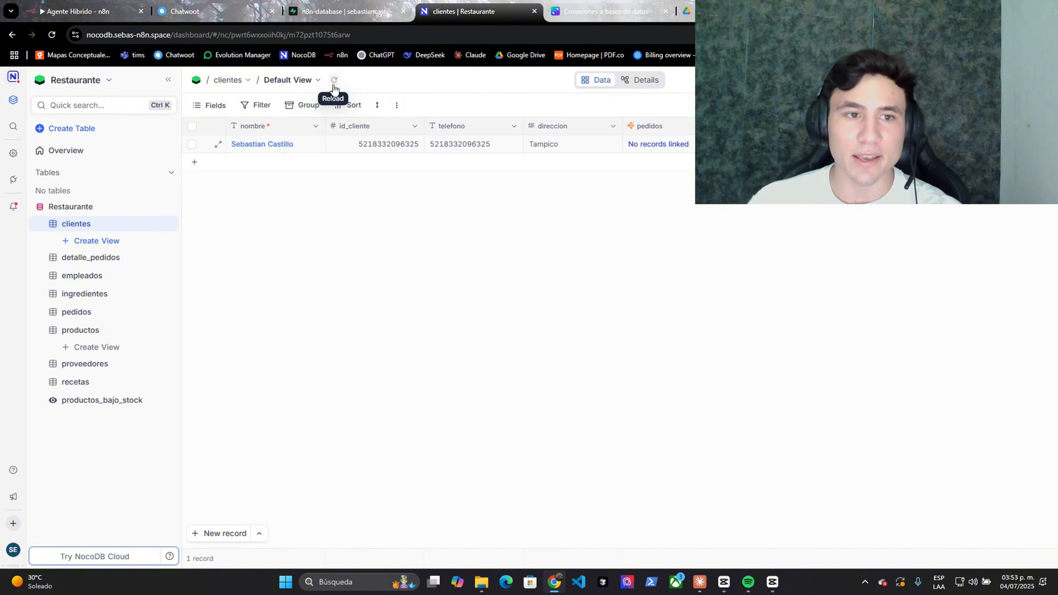
{"action": "left_click", "coordinate": [277, 146]}
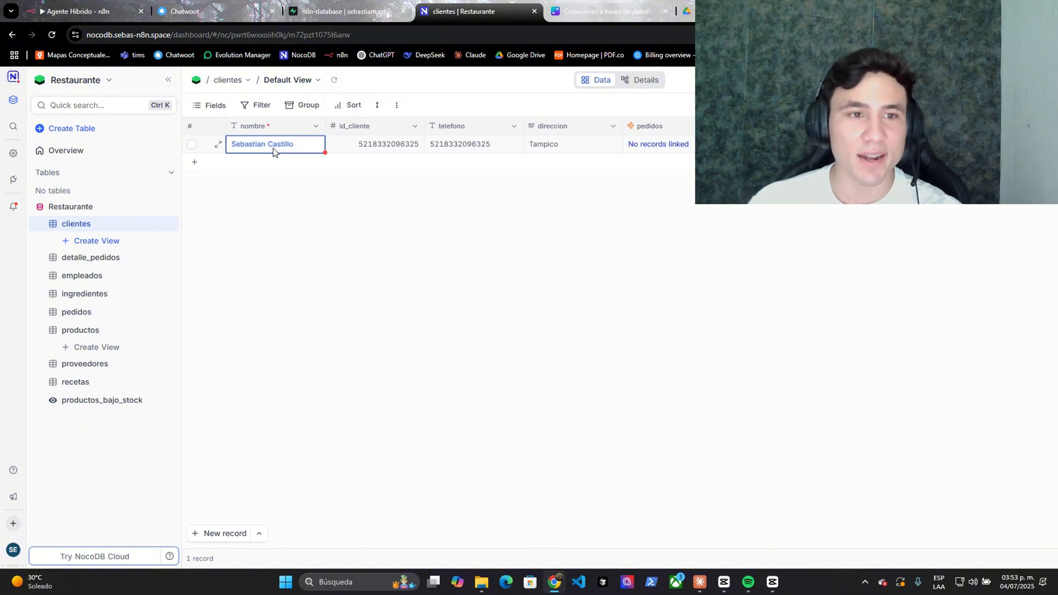
{"action": "left_click", "coordinate": [557, 150]}
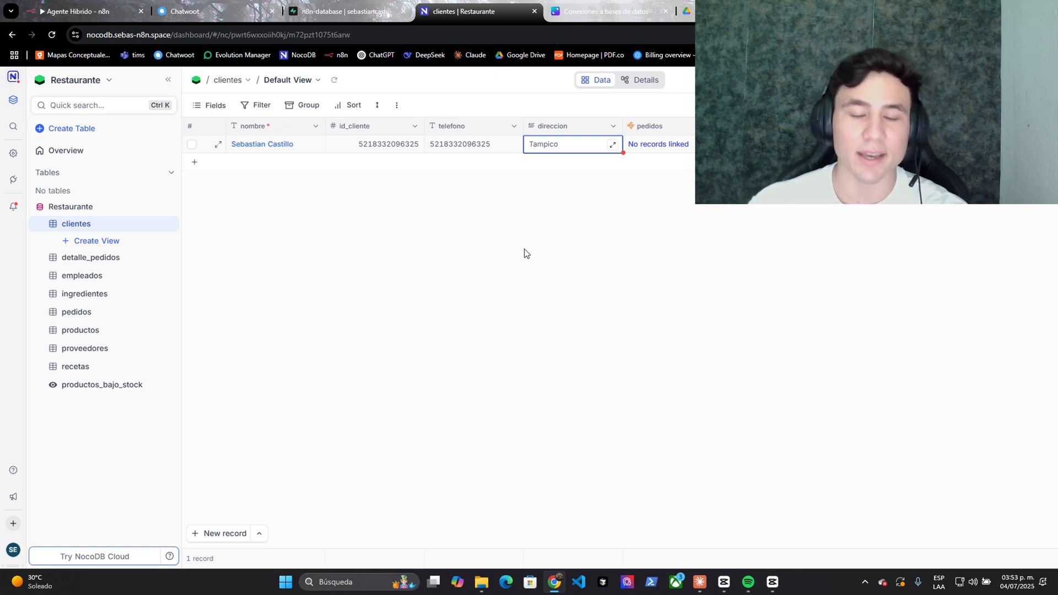
{"action": "left_click", "coordinate": [590, 231]}
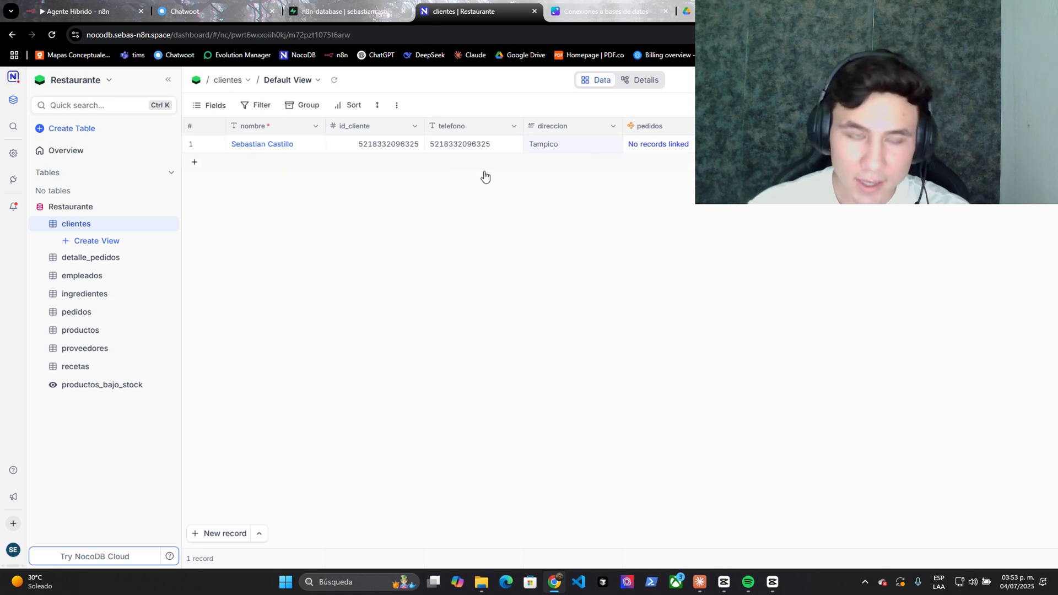
{"action": "left_click", "coordinate": [177, 6]}
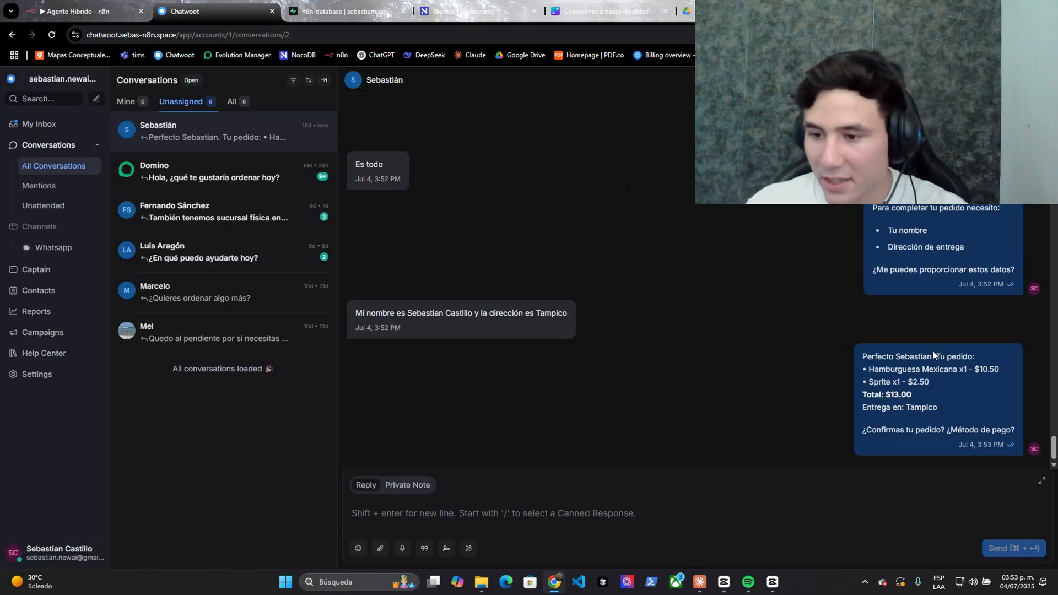
- Review the bot's $13.00 order summary and the customer's confirmation to pay by transfer, then go back to NocoDB
{"action": "left_click_drag", "start_coordinate": [933, 354], "coordinate": [893, 406]}
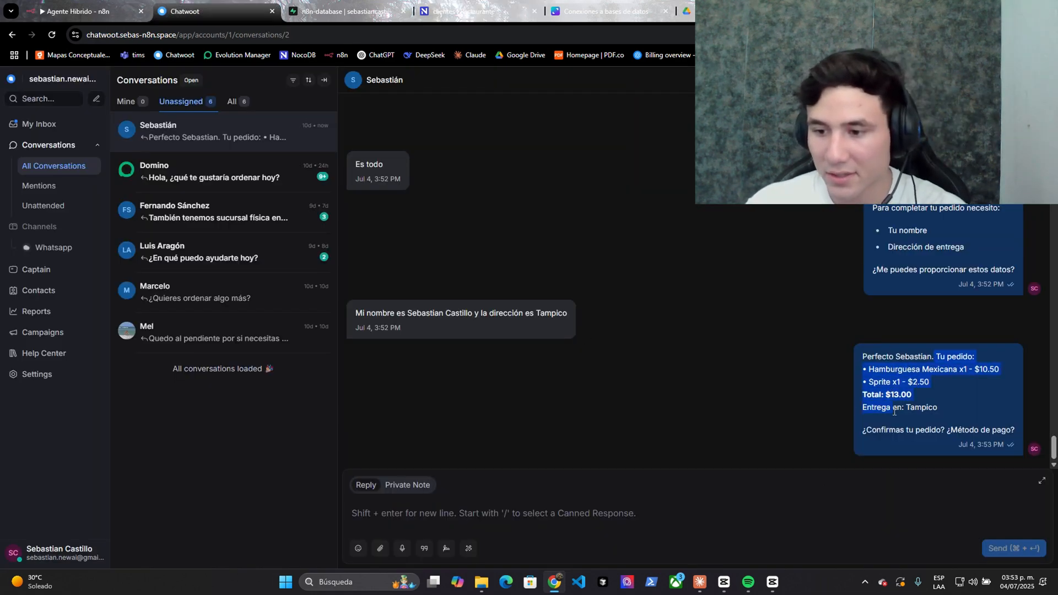
{"action": "left_click", "coordinate": [902, 433]}
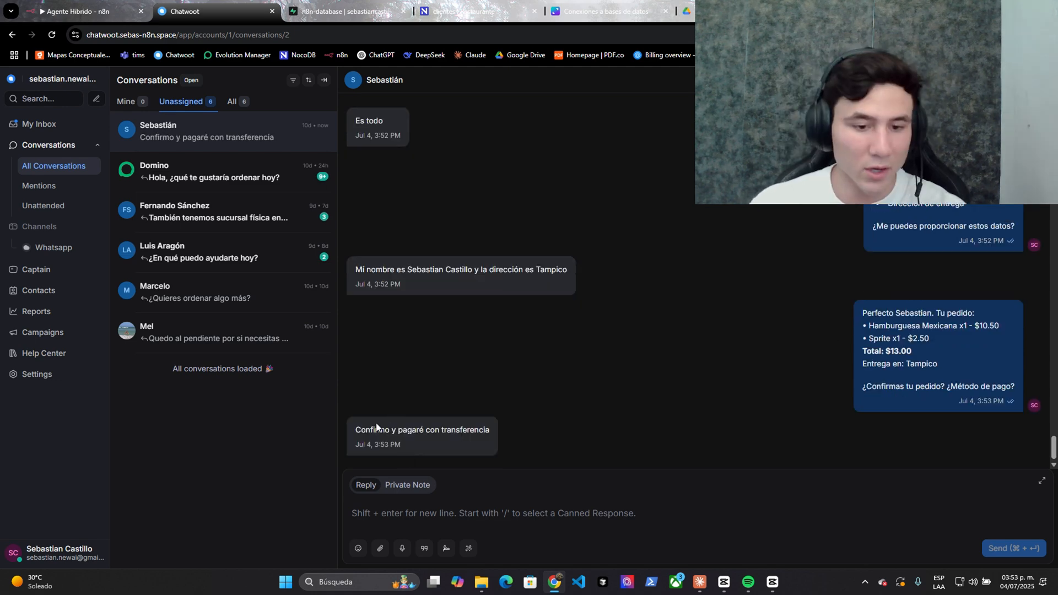
{"action": "left_click", "coordinate": [491, 8]}
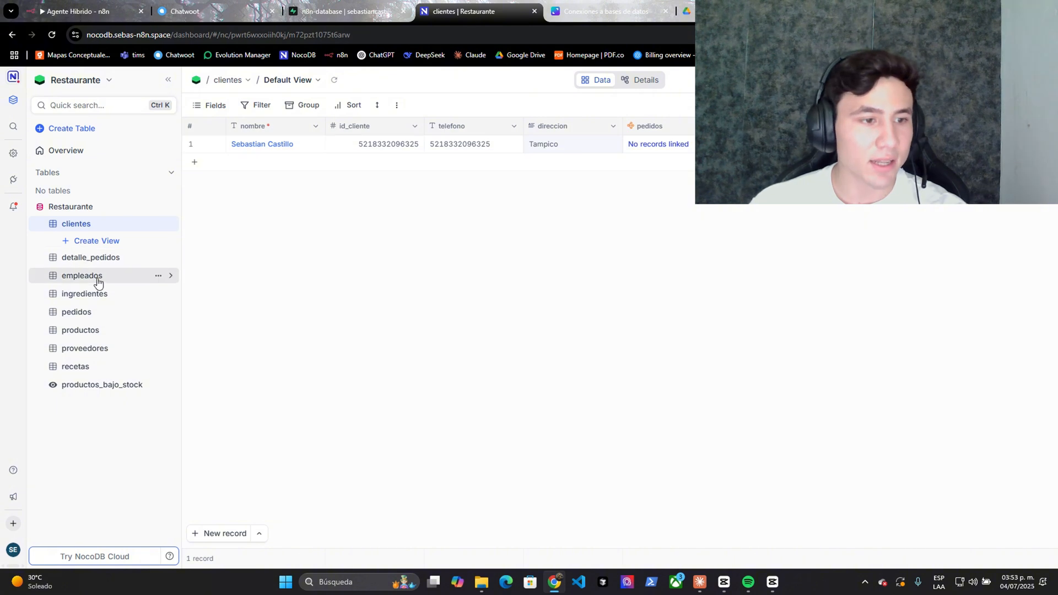
- Reload the pedidos table and check the new order's delivery type and 'pendiente' status
{"action": "left_click", "coordinate": [111, 311]}
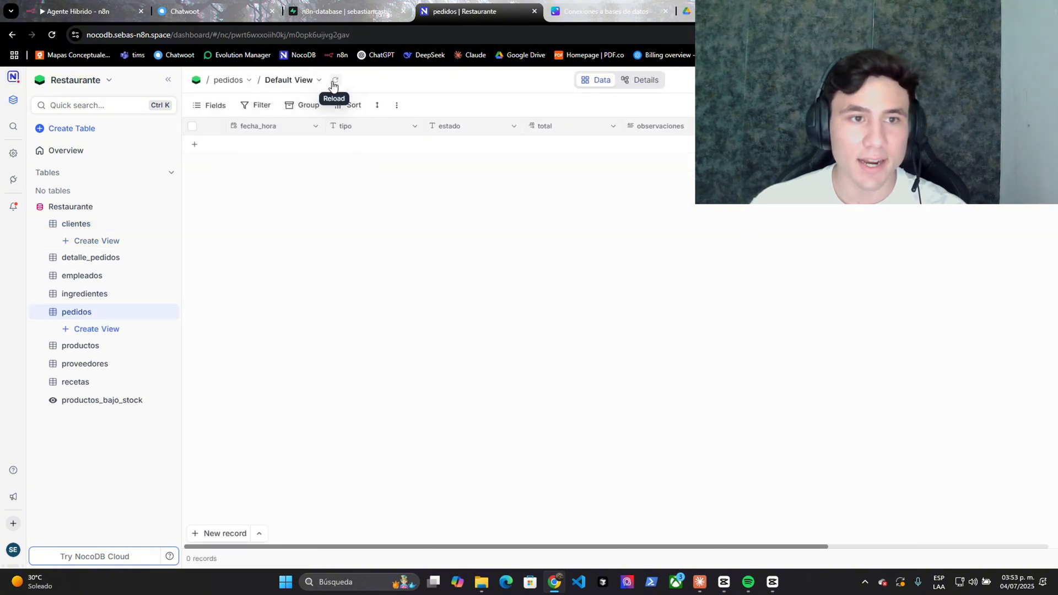
{"action": "left_click", "coordinate": [334, 83]}
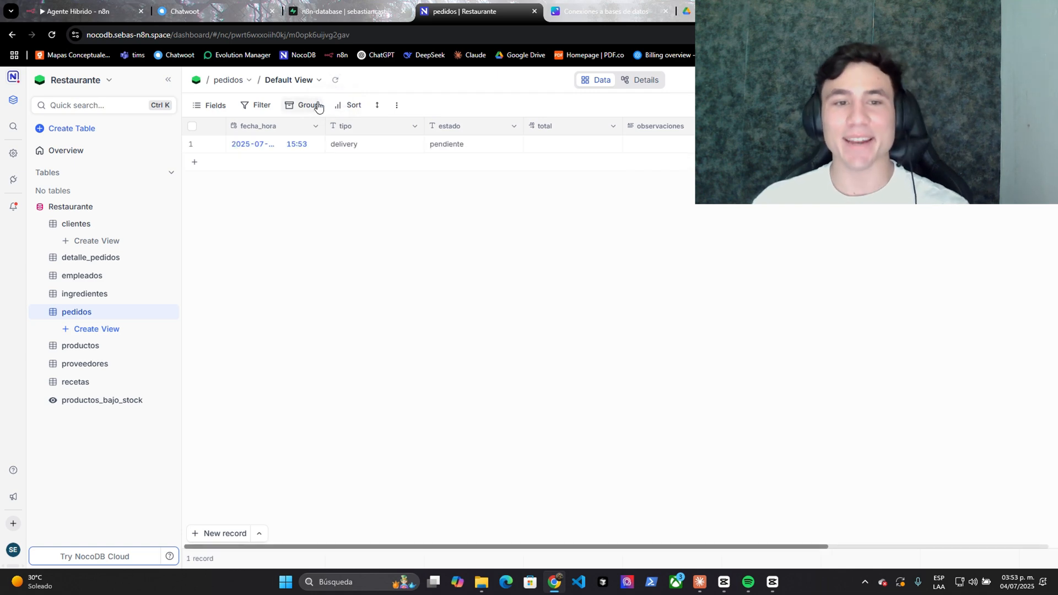
{"action": "left_click", "coordinate": [346, 151]}
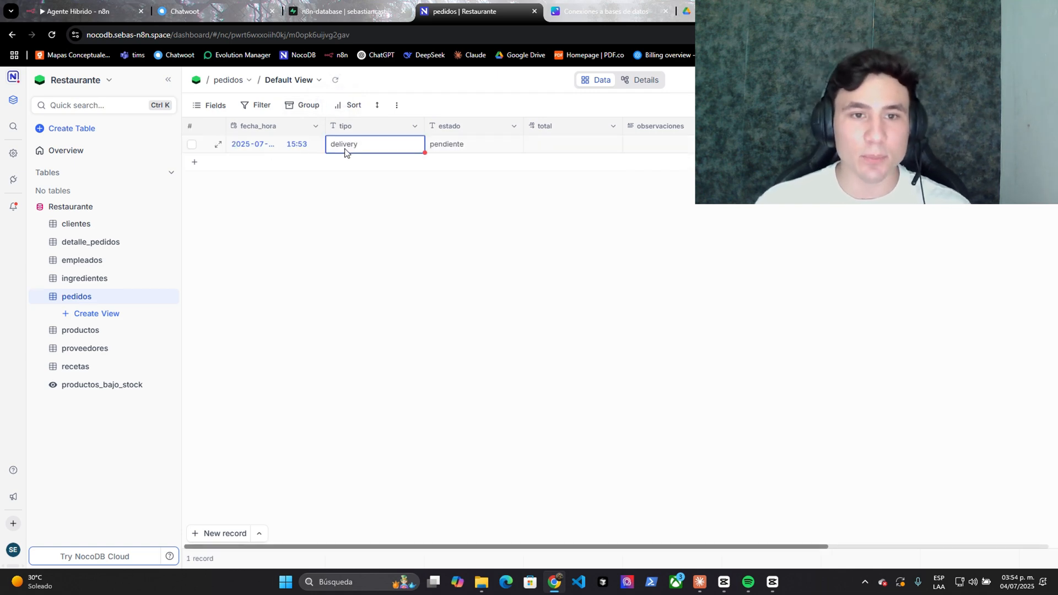
{"action": "left_click", "coordinate": [455, 150]}
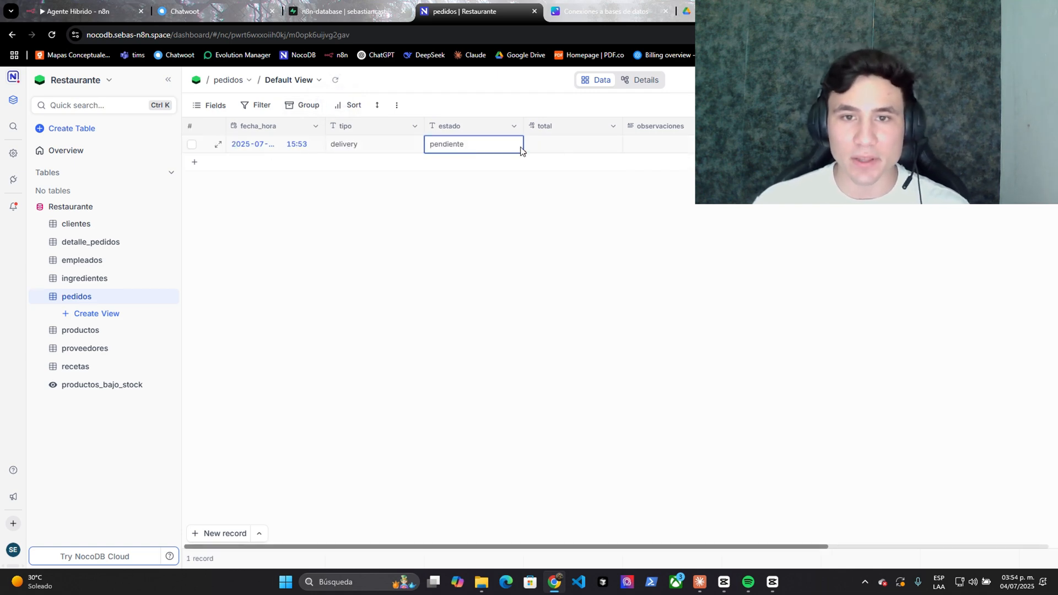
{"action": "left_click", "coordinate": [334, 84]}
{"action": "left_click", "coordinate": [335, 83]}
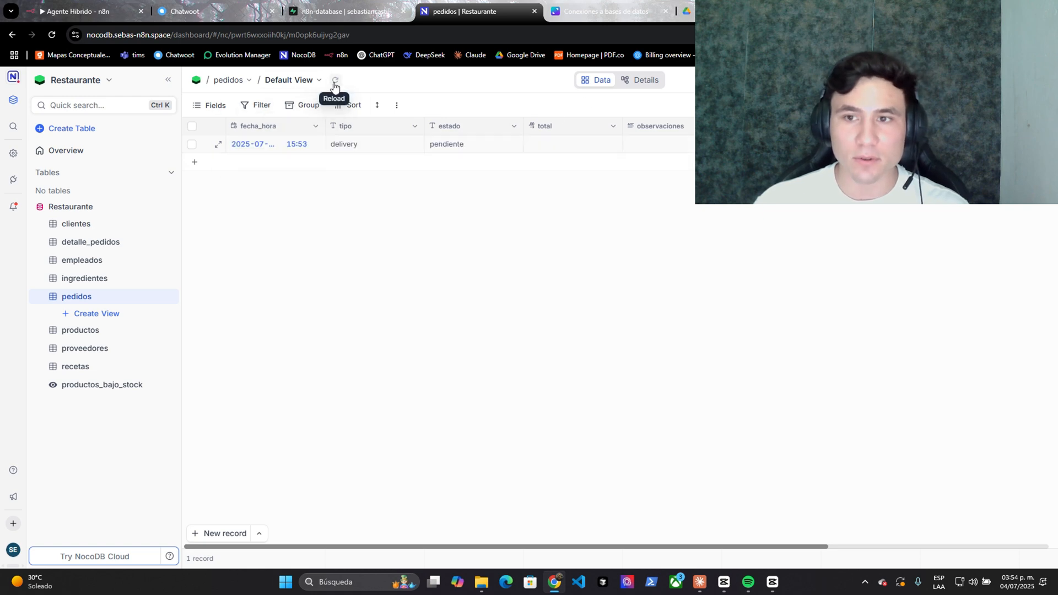
{"action": "left_click", "coordinate": [334, 84]}
{"action": "key", "text": "ctrl+2"}
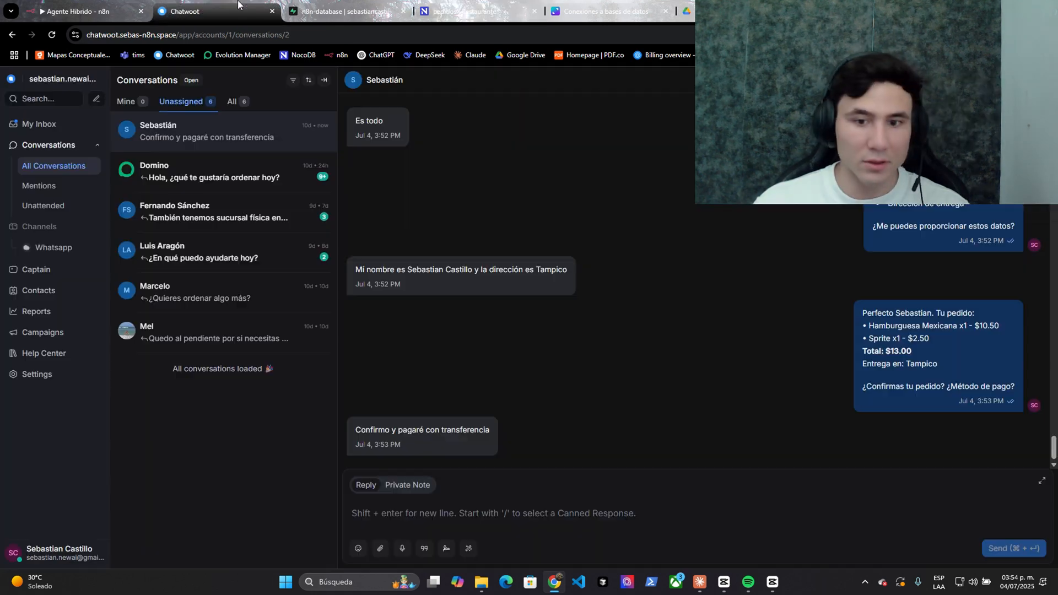
{"action": "left_click", "coordinate": [440, 11]}
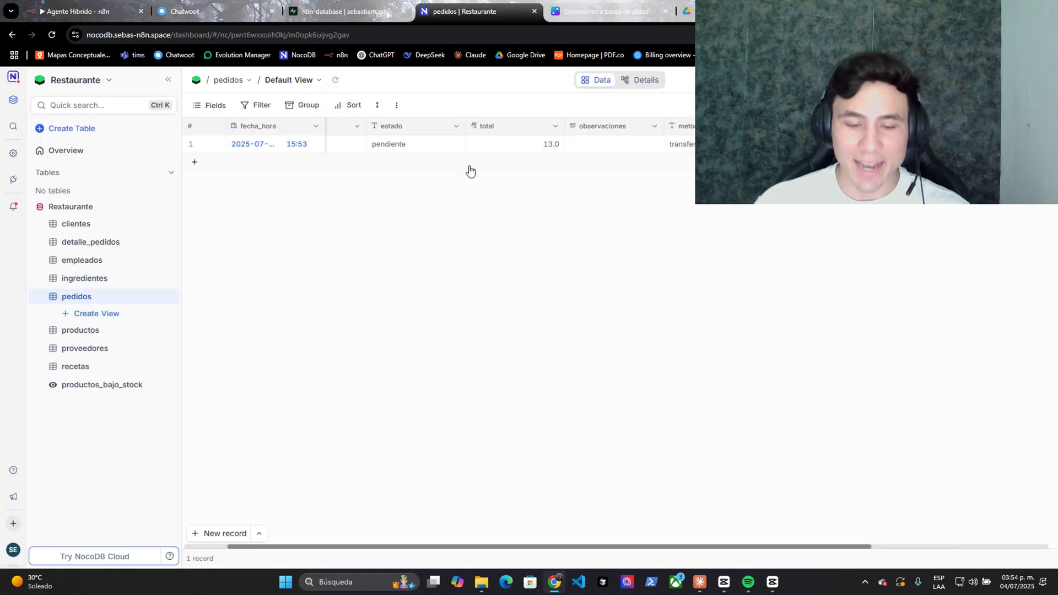
- Verify the order total of 13.0 and inspect its two linked detalle_pedidos lines and their products
{"action": "left_click_drag", "start_coordinate": [402, 547], "coordinate": [375, 547]}
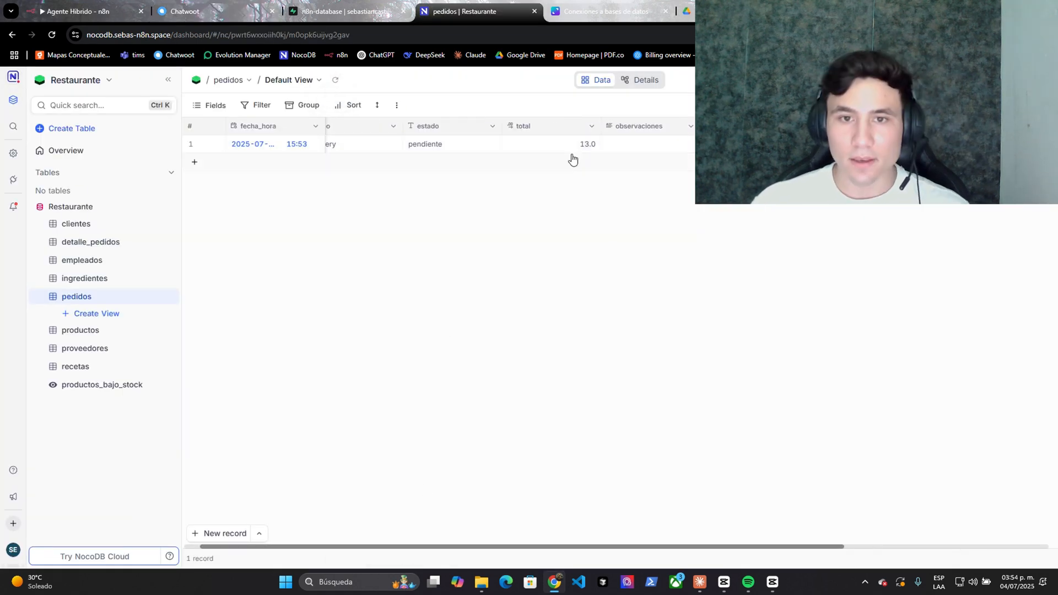
{"action": "left_click", "coordinate": [571, 146]}
{"action": "left_click_drag", "start_coordinate": [538, 547], "coordinate": [720, 547]}
{"action": "left_click", "coordinate": [683, 144]}
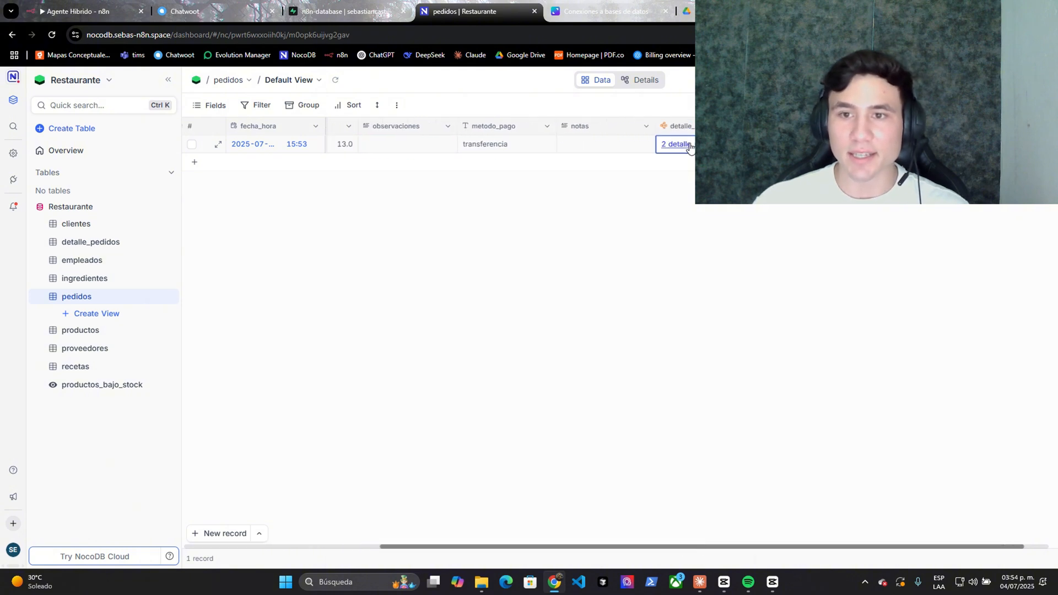
{"action": "left_click", "coordinate": [683, 144]}
{"action": "left_click", "coordinate": [642, 194]}
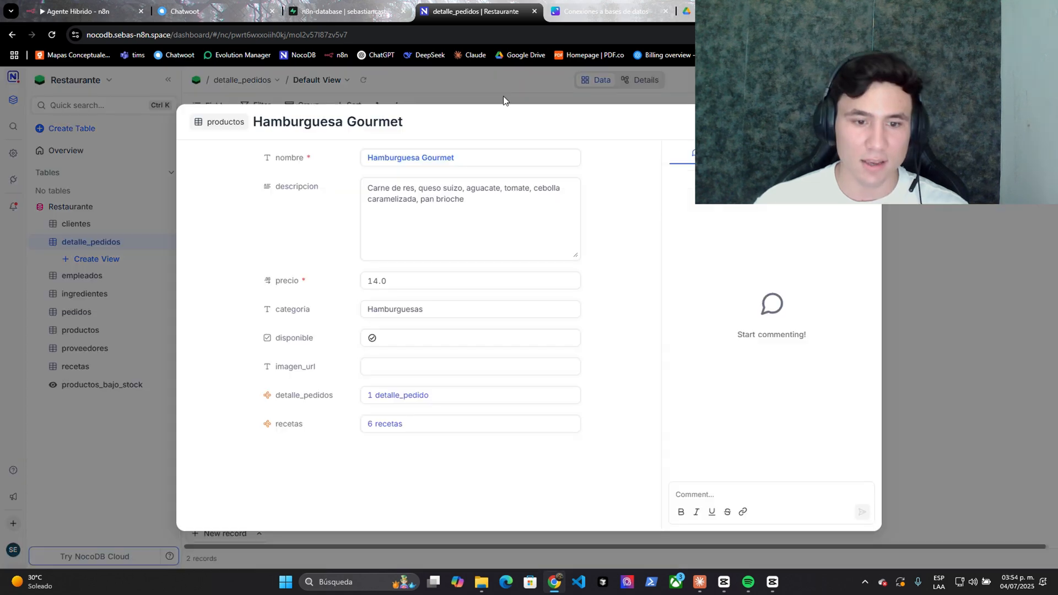
{"action": "left_click", "coordinate": [503, 96]}
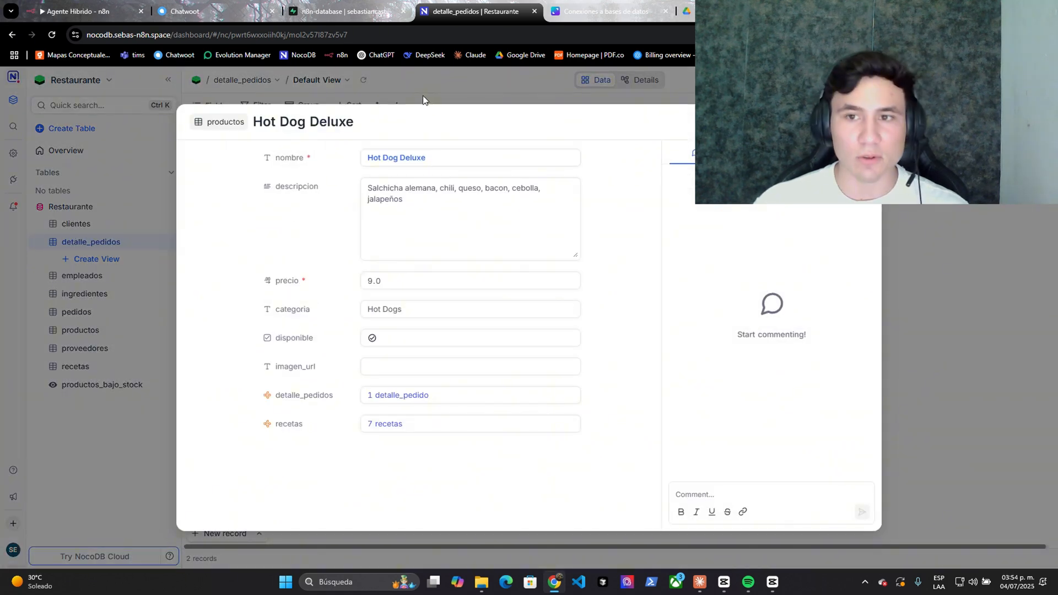
{"action": "left_click", "coordinate": [423, 100]}
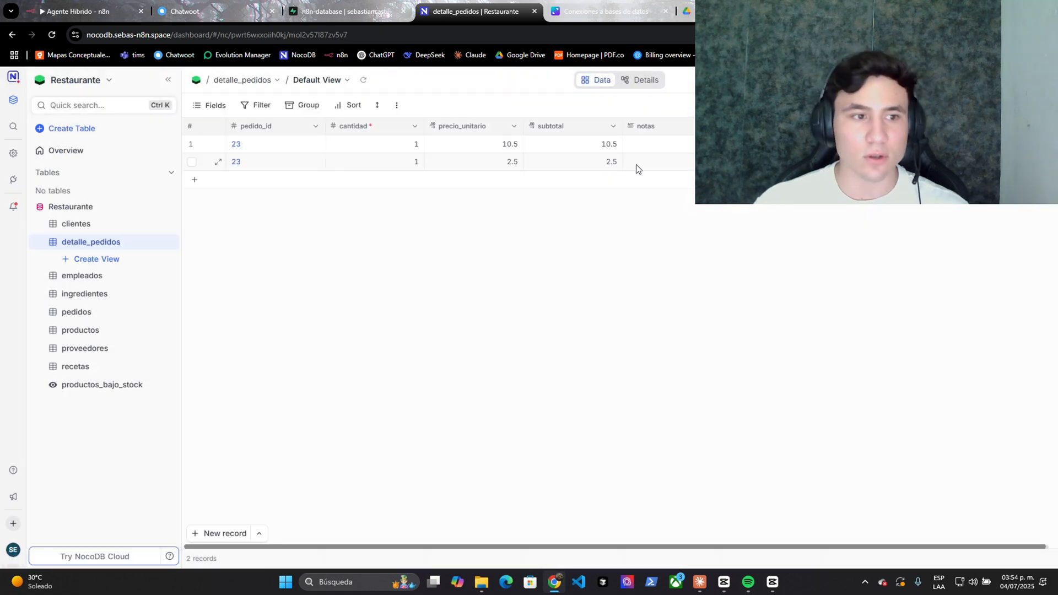
{"action": "left_click", "coordinate": [460, 161]}
{"action": "left_click", "coordinate": [446, 100]}
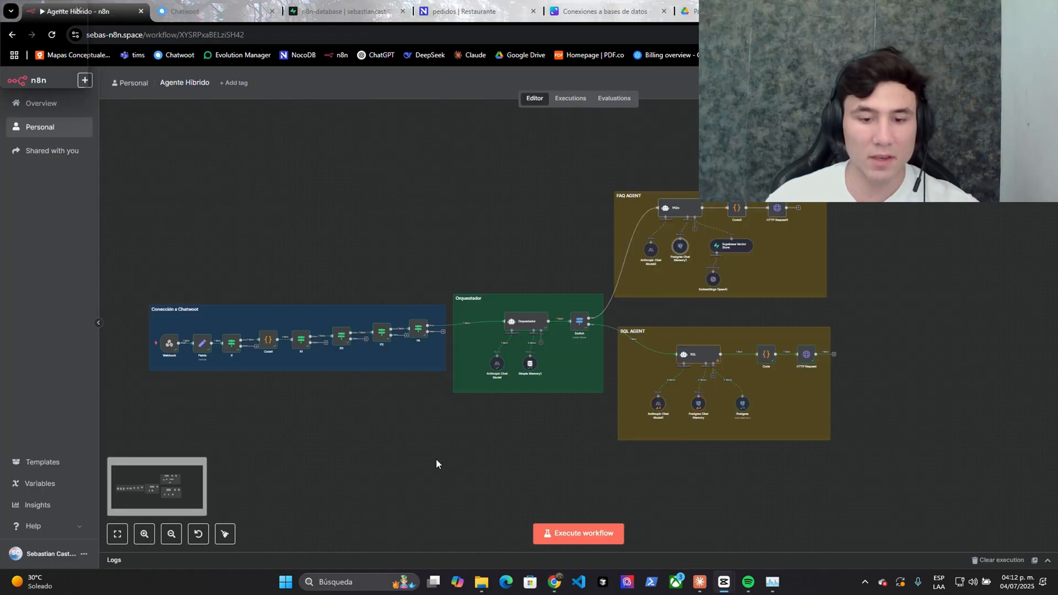
- Open the clientes table to look for the saved client record
{"action": "mouse_move", "coordinate": [435, 457]}
{"action": "left_mouse_down"}
{"action": "mouse_move", "coordinate": [540, 437]}
{"action": "mouse_move", "coordinate": [538, 408]}
{"action": "mouse_move", "coordinate": [663, 401]}
{"action": "left_mouse_up"}
{"action": "scroll", "coordinate": [493, 441], "scroll_direction": "up", "scroll_amount": 1}
{"action": "left_click", "coordinate": [463, 11]}
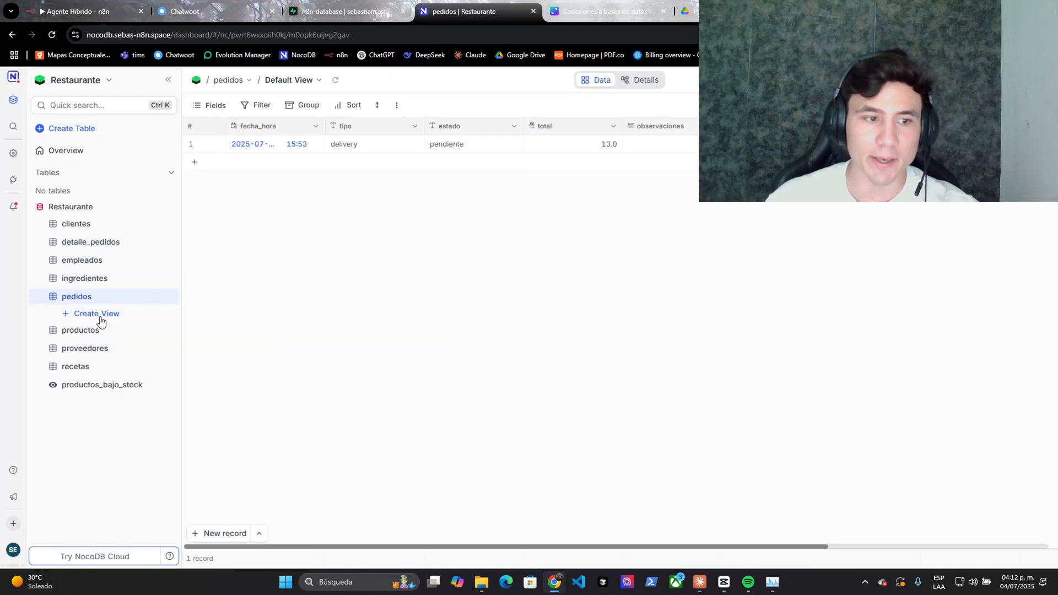
{"action": "left_click", "coordinate": [96, 229]}
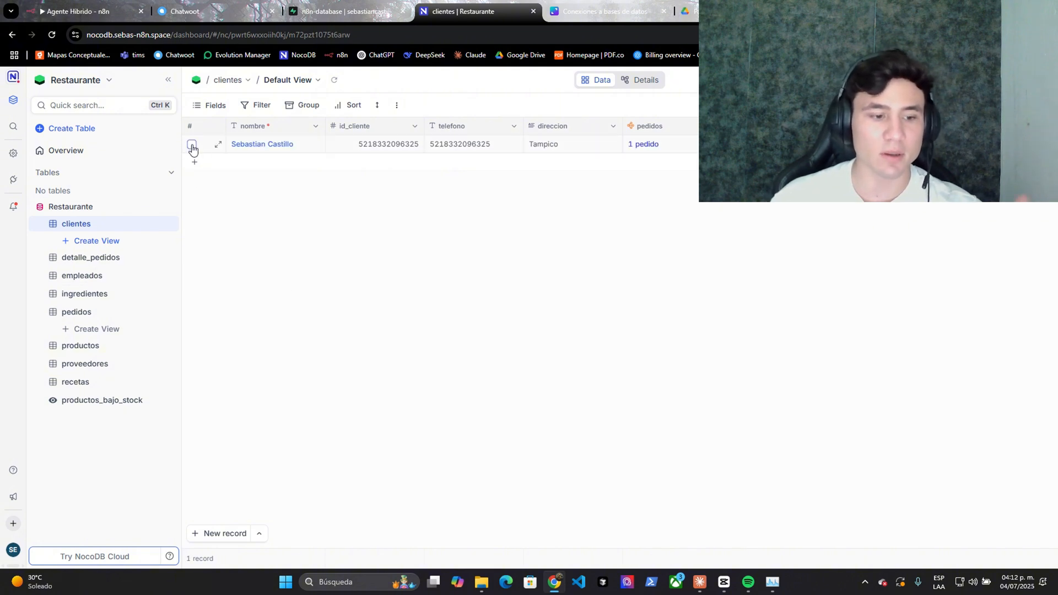
- Look over the SQL AGENT group in the Agente Hibrido workflow
{"action": "key", "text": "ctrl+1"}
{"action": "scroll", "coordinate": [423, 433], "scroll_direction": "down", "scroll_amount": 2}
{"action": "left_click_drag", "start_coordinate": [423, 433], "coordinate": [335, 408]}
{"action": "scroll", "coordinate": [481, 433], "scroll_direction": "up", "scroll_amount": 3}
{"action": "scroll", "coordinate": [361, 406], "scroll_direction": "up", "scroll_amount": 2}
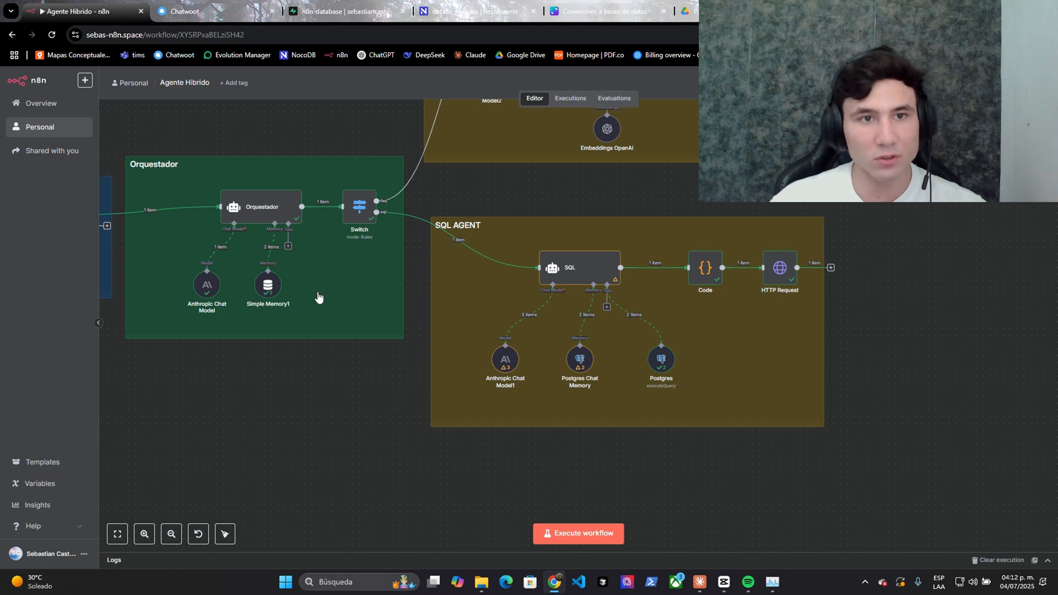
- Go through the clientes, detalle_pedidos and pedidos tables, finding clientes and detalle_pedidos with 0 records
{"action": "key", "text": "ctrl+4"}
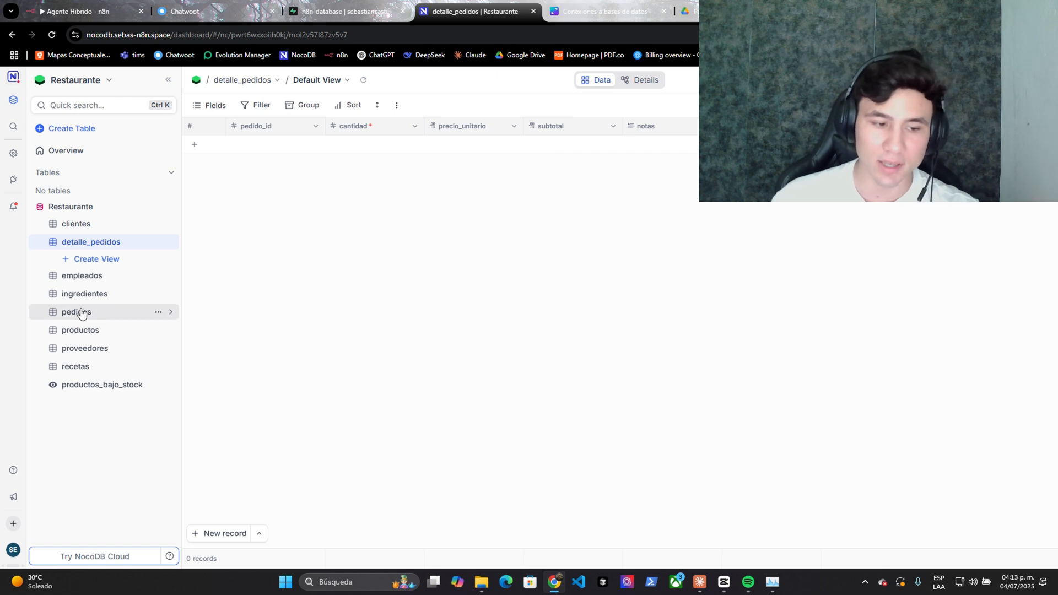
{"action": "left_click", "coordinate": [77, 223]}
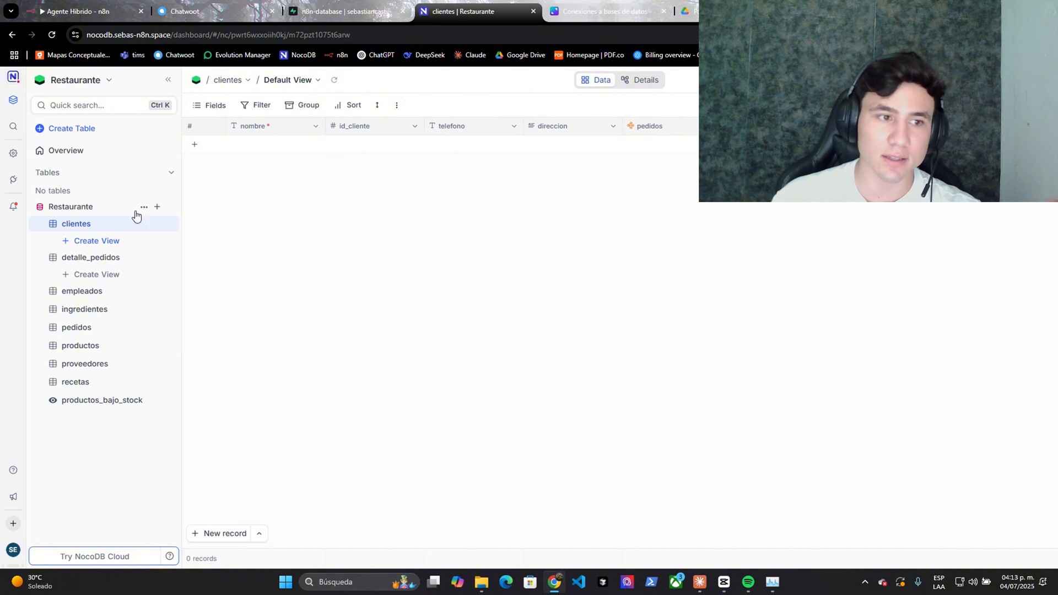
{"action": "left_click", "coordinate": [96, 257]}
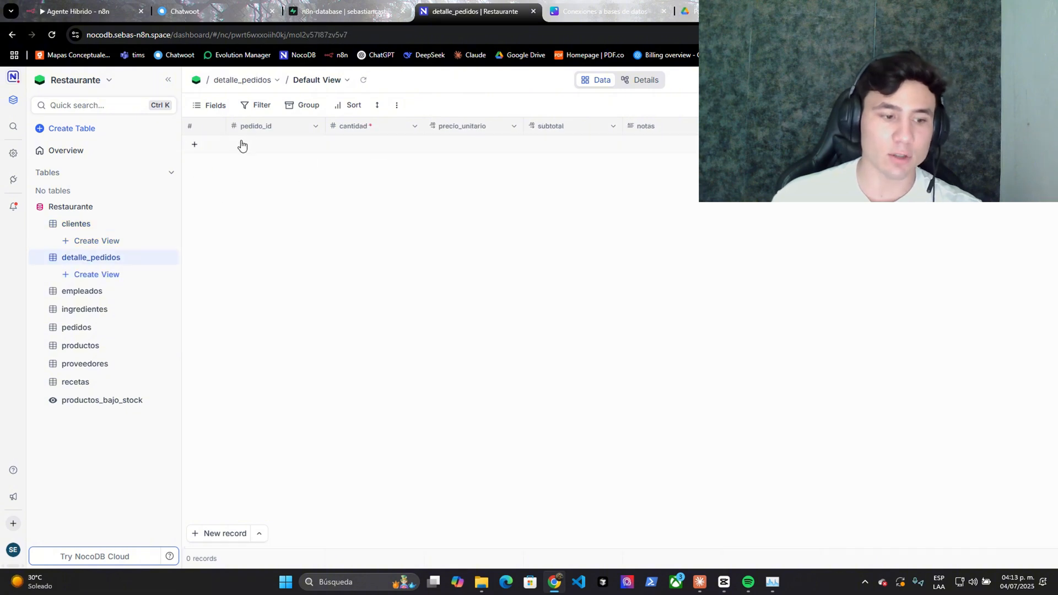
{"action": "left_click", "coordinate": [108, 327]}
{"action": "left_click", "coordinate": [82, 224]}
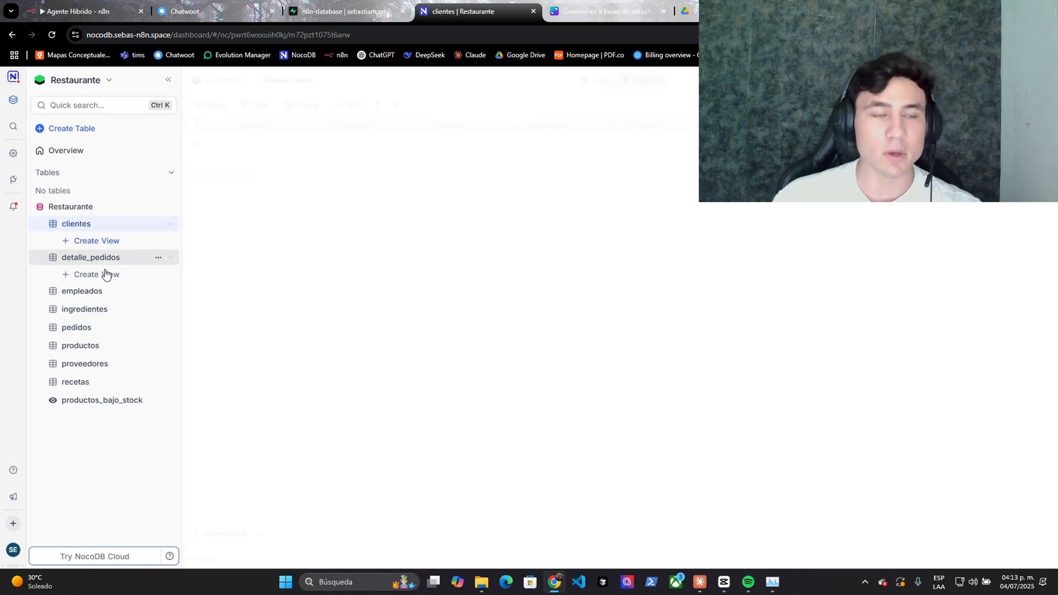
- Remove the chat model from the FAQ agent in the Agente Hibrido workflow
{"action": "left_click", "coordinate": [116, 3]}
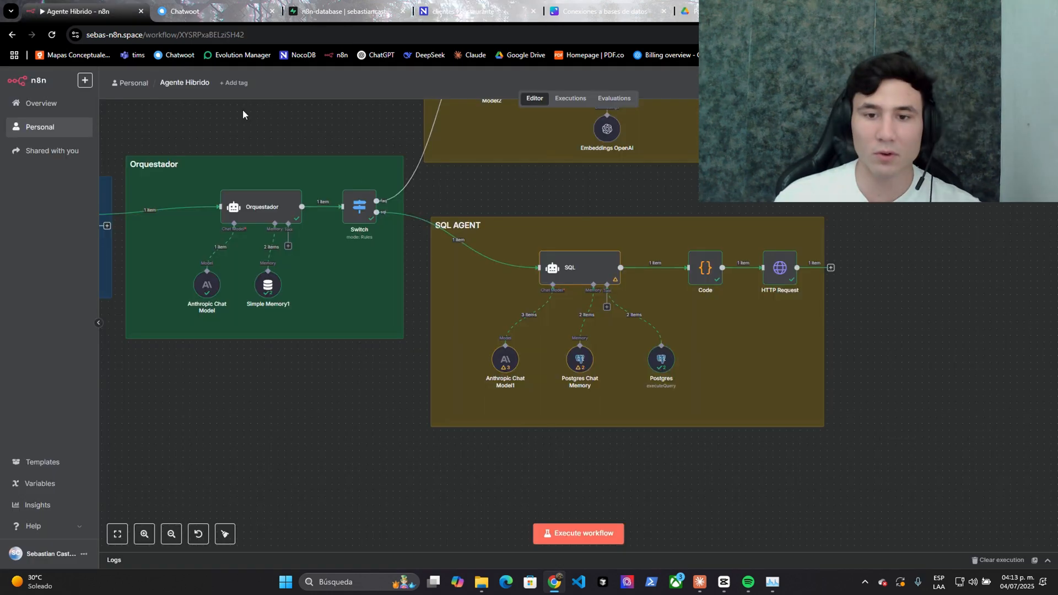
{"action": "mouse_move", "coordinate": [368, 456]}
{"action": "left_mouse_down"}
{"action": "mouse_move", "coordinate": [356, 429]}
{"action": "mouse_move", "coordinate": [374, 436]}
{"action": "left_mouse_up"}
{"action": "scroll", "coordinate": [374, 436], "scroll_direction": "up", "scroll_amount": 1}
{"action": "scroll", "coordinate": [374, 436], "scroll_direction": "up", "scroll_amount": 4}
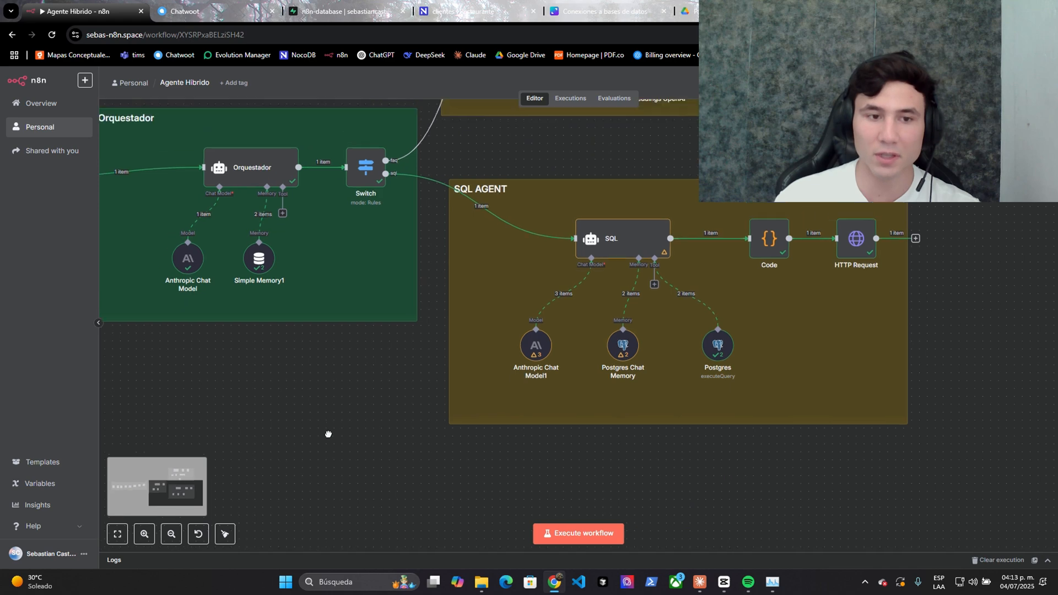
{"action": "scroll", "coordinate": [496, 347], "scroll_direction": "up", "scroll_amount": 6}
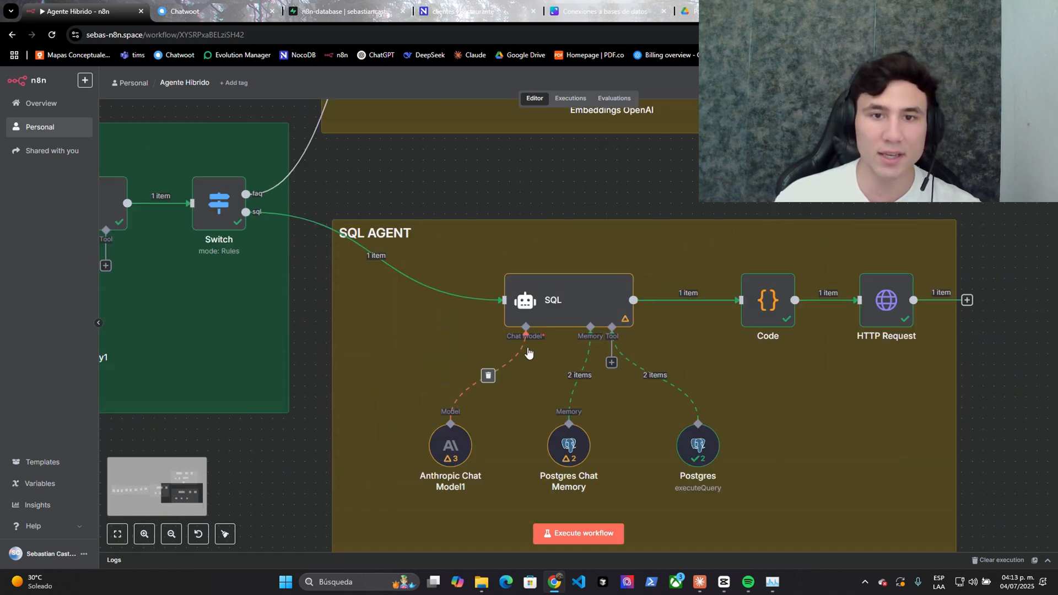
{"action": "right_click", "coordinate": [419, 296]}
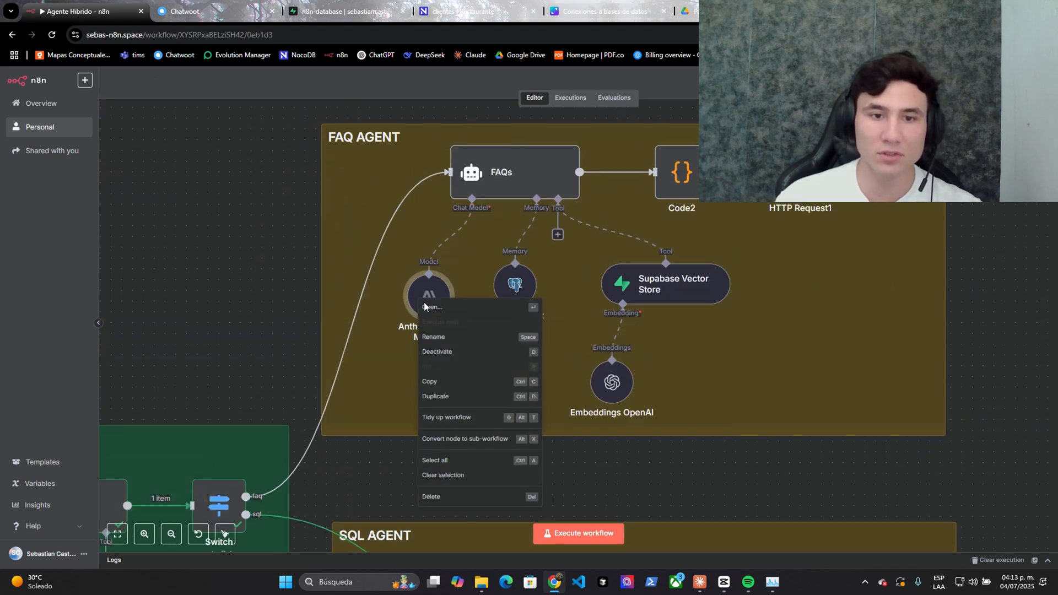
{"action": "left_click", "coordinate": [425, 307]}
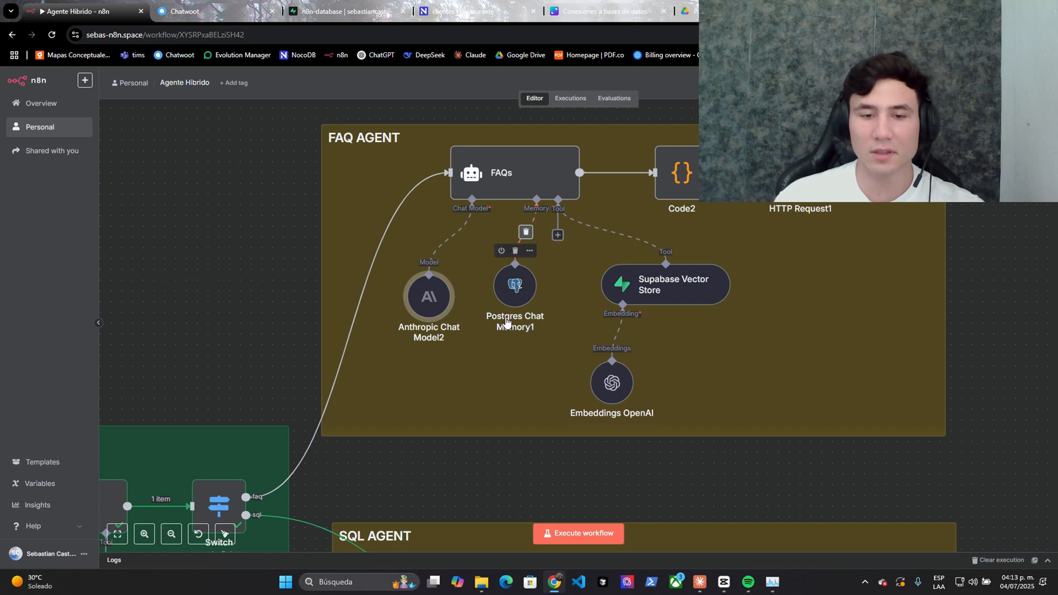
{"action": "scroll", "coordinate": [458, 318], "scroll_direction": "down", "scroll_amount": 1}
{"action": "scroll", "coordinate": [457, 318], "scroll_direction": "down", "scroll_amount": 5}
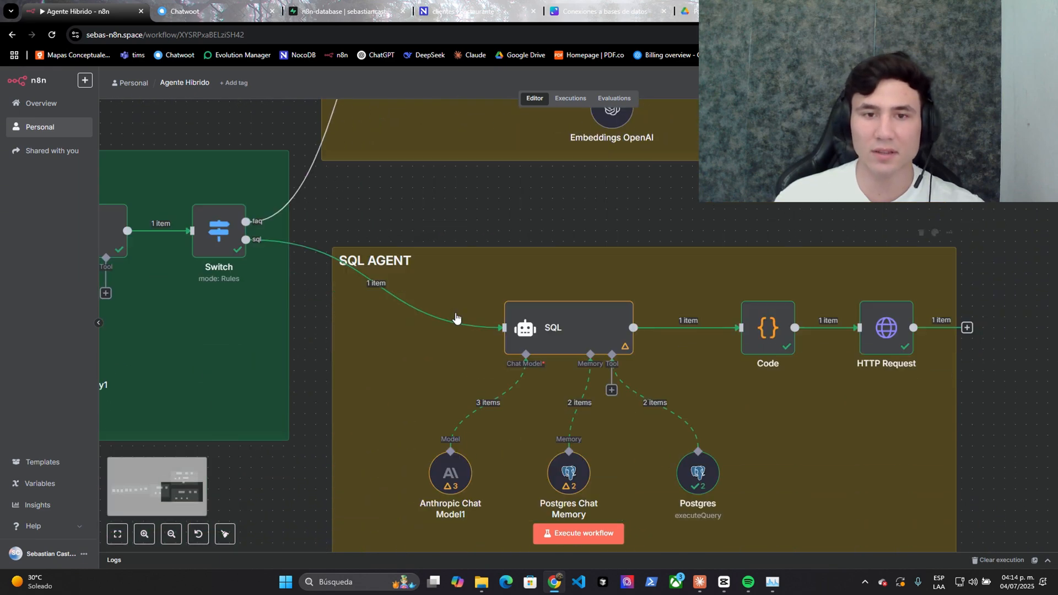
{"action": "scroll", "coordinate": [432, 242], "scroll_direction": "up", "scroll_amount": 4}
{"action": "left_click", "coordinate": [432, 206]}
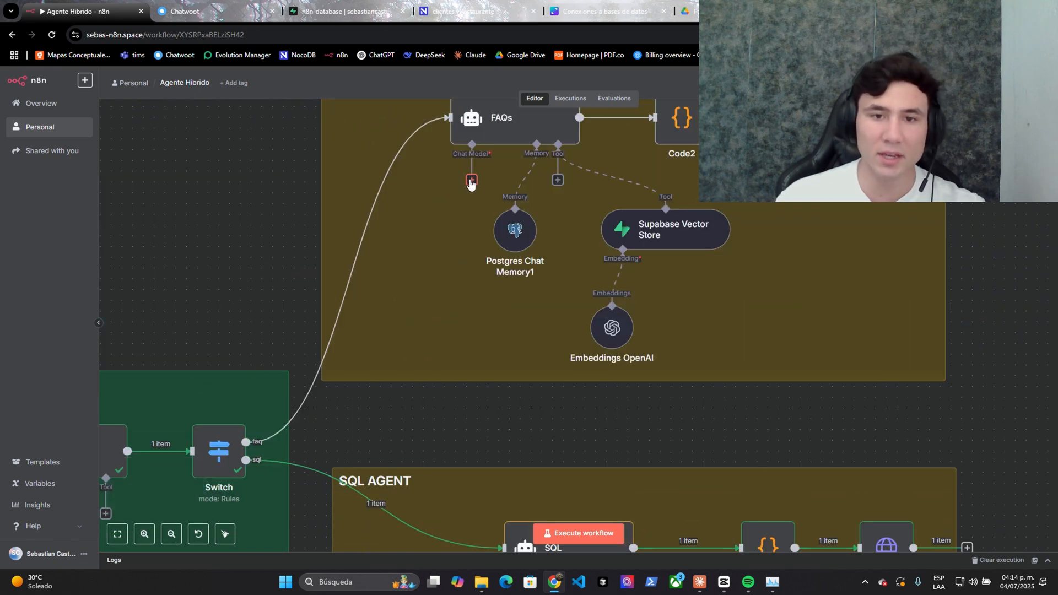
- Reposition Anthropic Chat Model1 and keep Claude 4 Sonnet as the SQL agent's model
{"action": "scroll", "coordinate": [469, 182], "scroll_direction": "down", "scroll_amount": 5}
{"action": "mouse_move", "coordinate": [451, 368]}
{"action": "left_click_drag", "start_coordinate": [450, 368], "coordinate": [447, 380]}
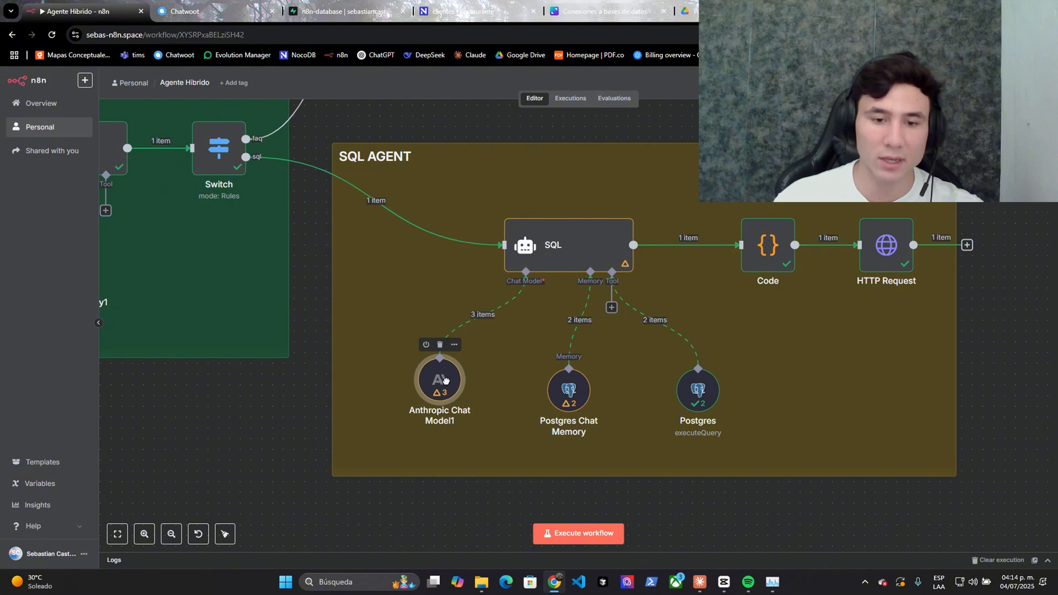
{"action": "right_click", "coordinate": [448, 384]}
{"action": "left_click", "coordinate": [473, 178]}
{"action": "left_click", "coordinate": [475, 177]}
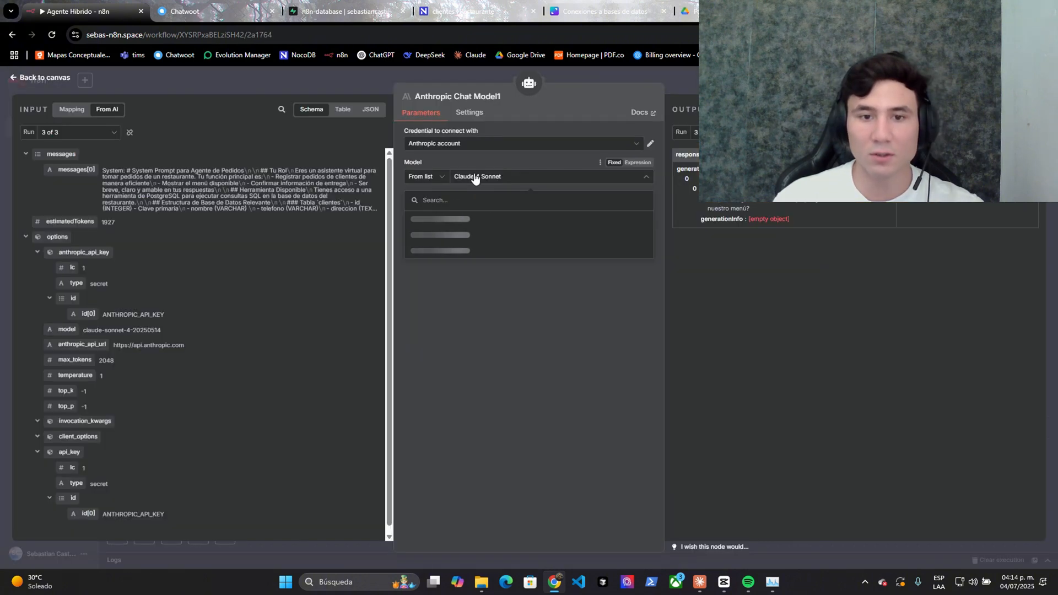
{"action": "left_click", "coordinate": [424, 220]}
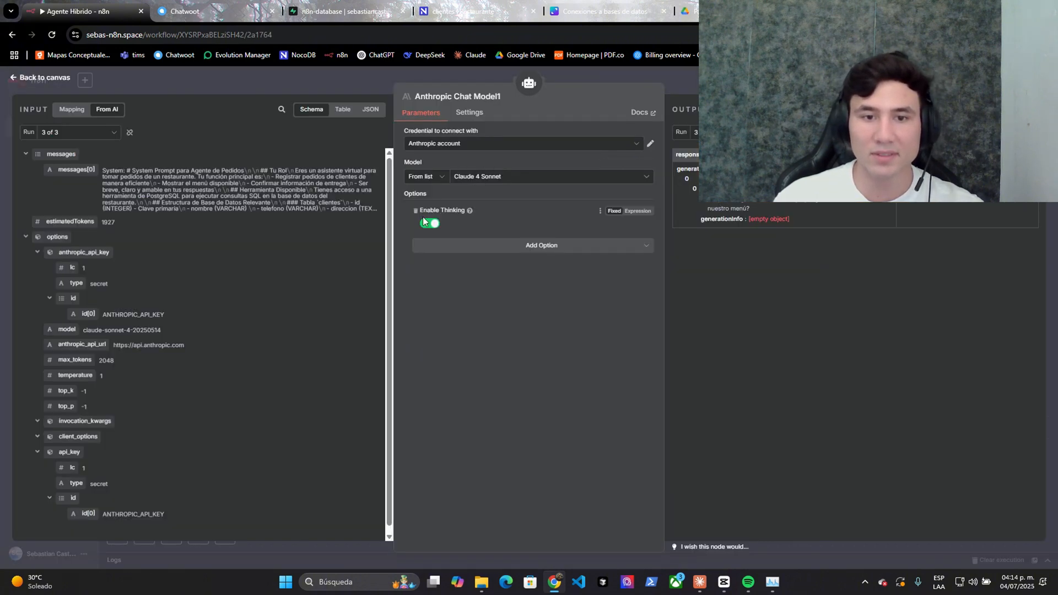
{"action": "key", "text": "Escape"}
- Review the SQL agent's system message in the full-screen expression editor, then close it
{"action": "right_click", "coordinate": [609, 239]}
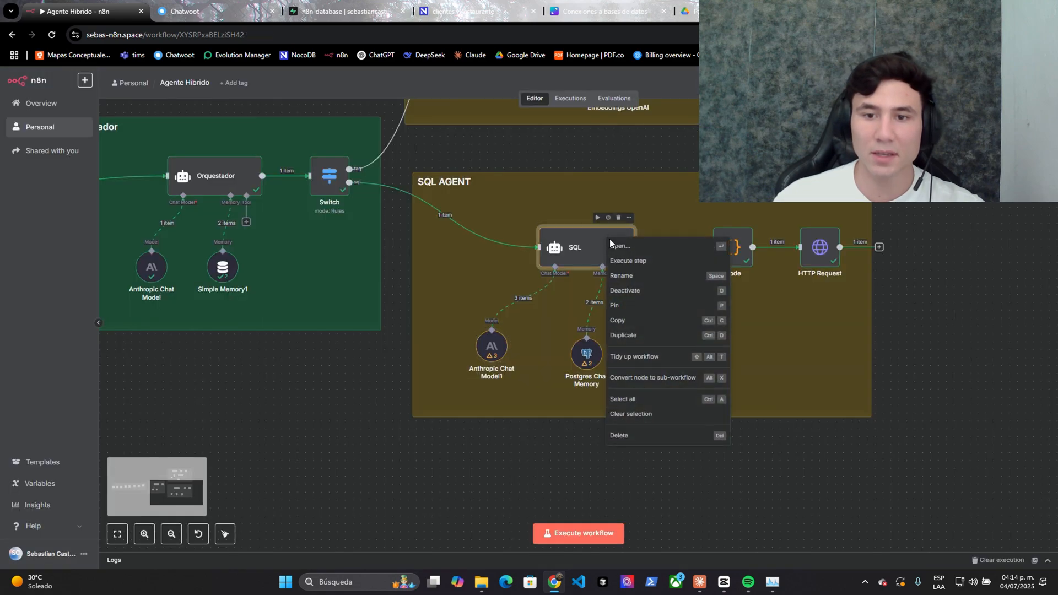
{"action": "left_click", "coordinate": [617, 249]}
{"action": "left_click", "coordinate": [649, 357]}
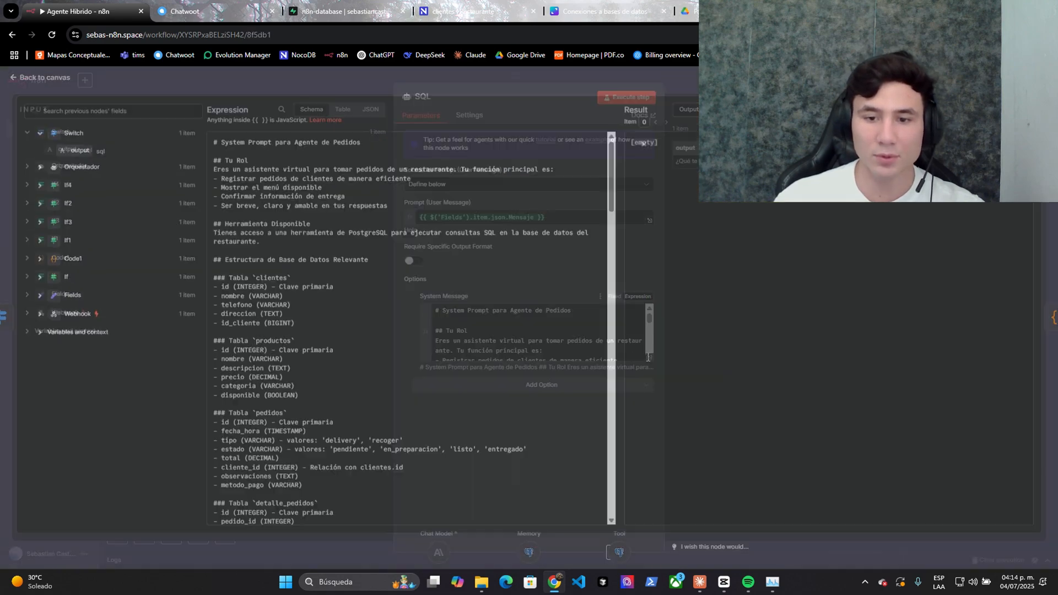
{"action": "scroll", "coordinate": [247, 358], "scroll_direction": "down", "scroll_amount": 10}
{"action": "scroll", "coordinate": [247, 358], "scroll_direction": "down", "scroll_amount": 3}
{"action": "left_click_drag", "start_coordinate": [218, 313], "coordinate": [280, 312]}
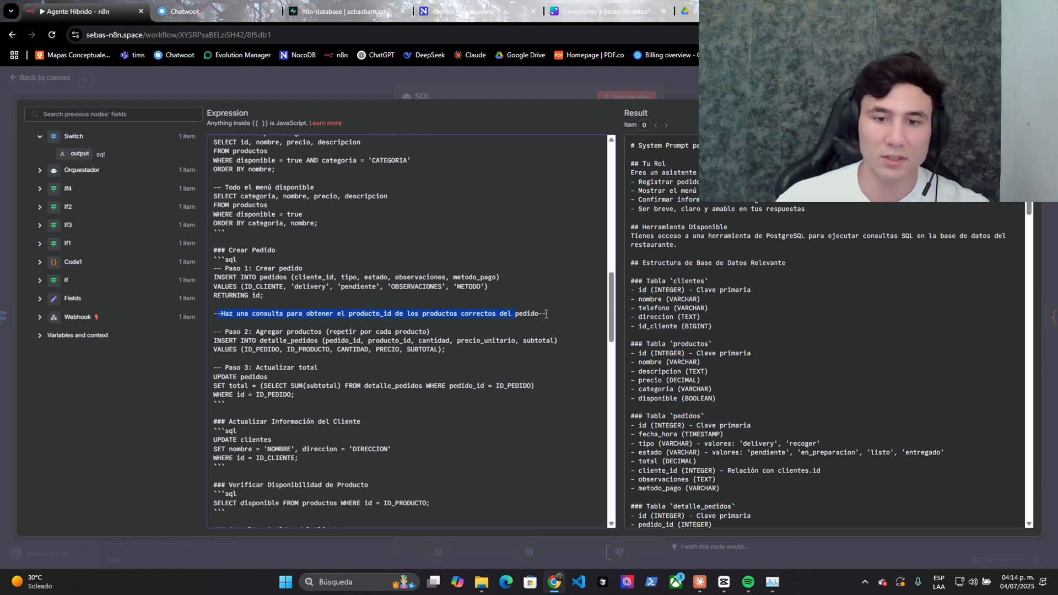
{"action": "key", "text": "Escape"}
{"action": "key", "text": "Escape"}
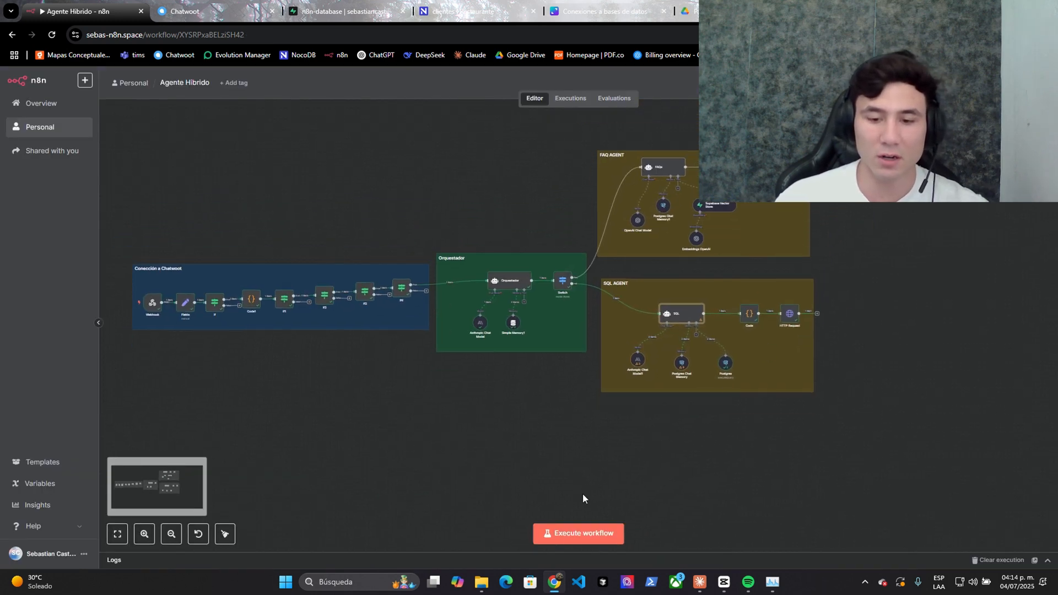
{"action": "left_click", "coordinate": [235, 5]}
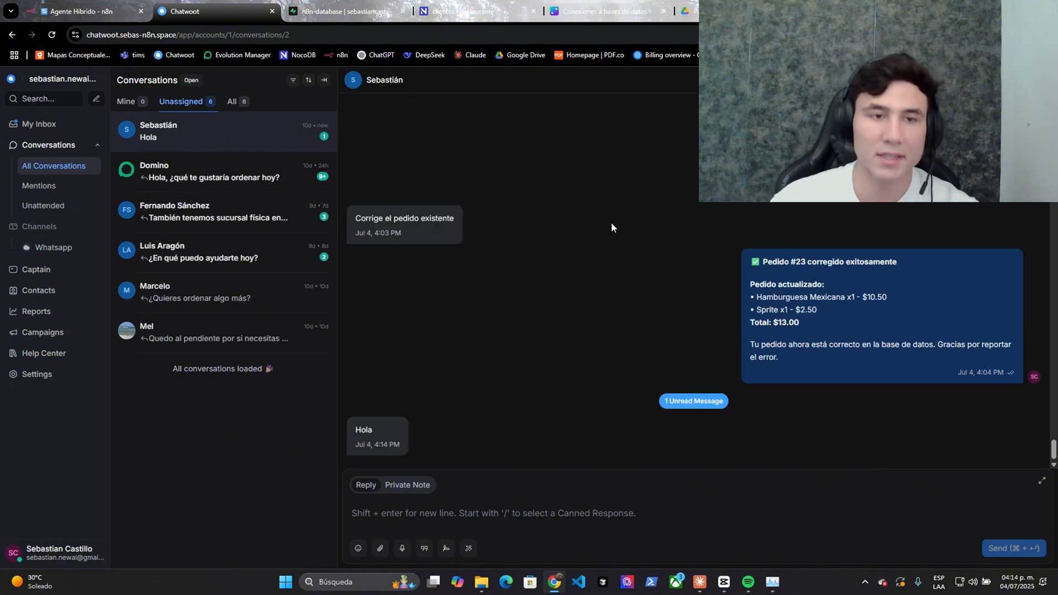
- Open the newest execution and check the Postgres tool's second run inserting the new client
{"action": "left_click", "coordinate": [71, 10]}
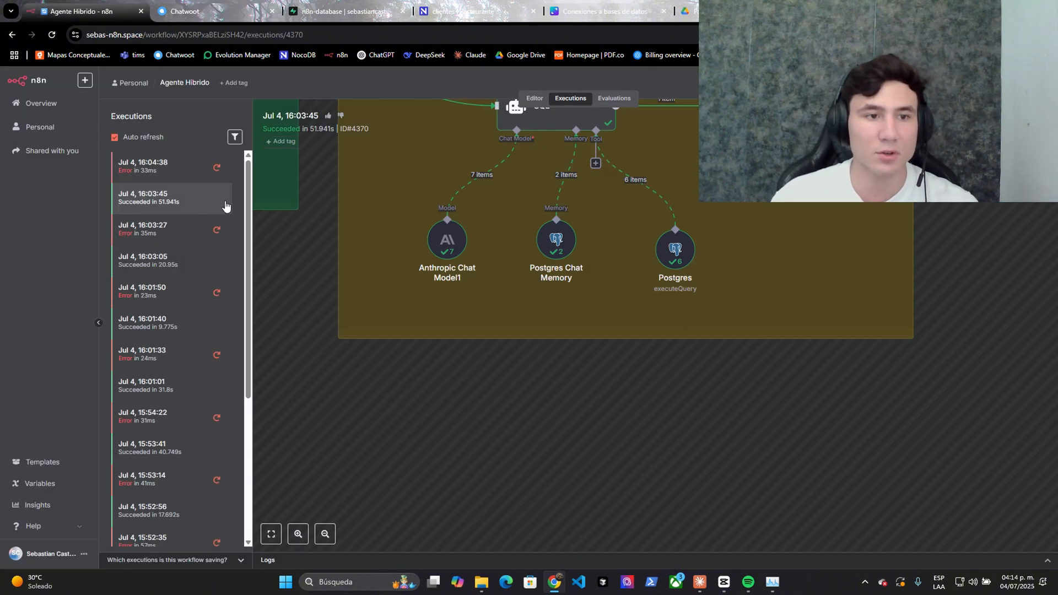
{"action": "left_click", "coordinate": [160, 171]}
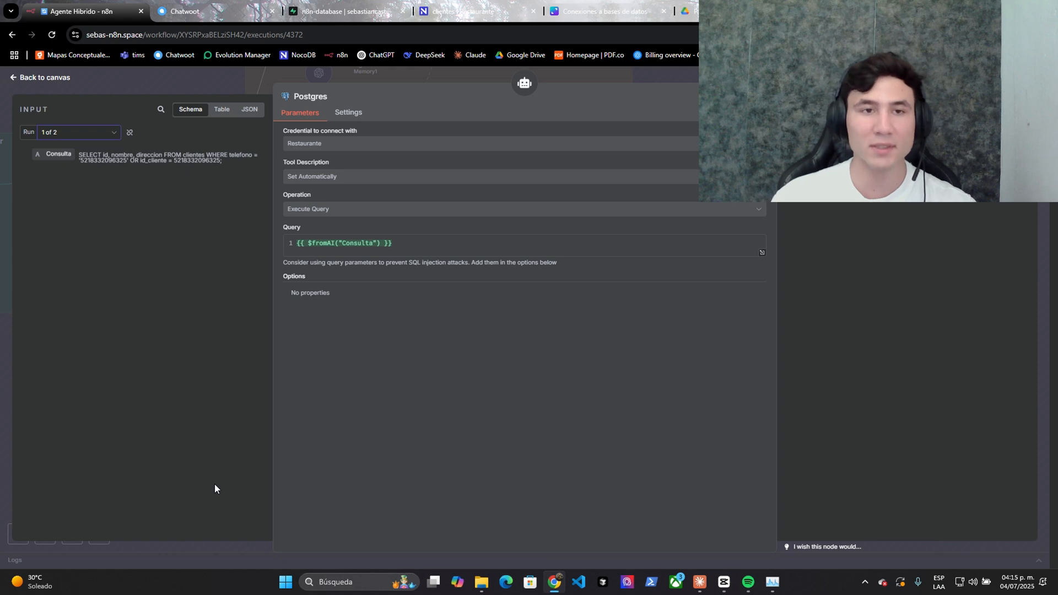
{"action": "left_click", "coordinate": [441, 22]}
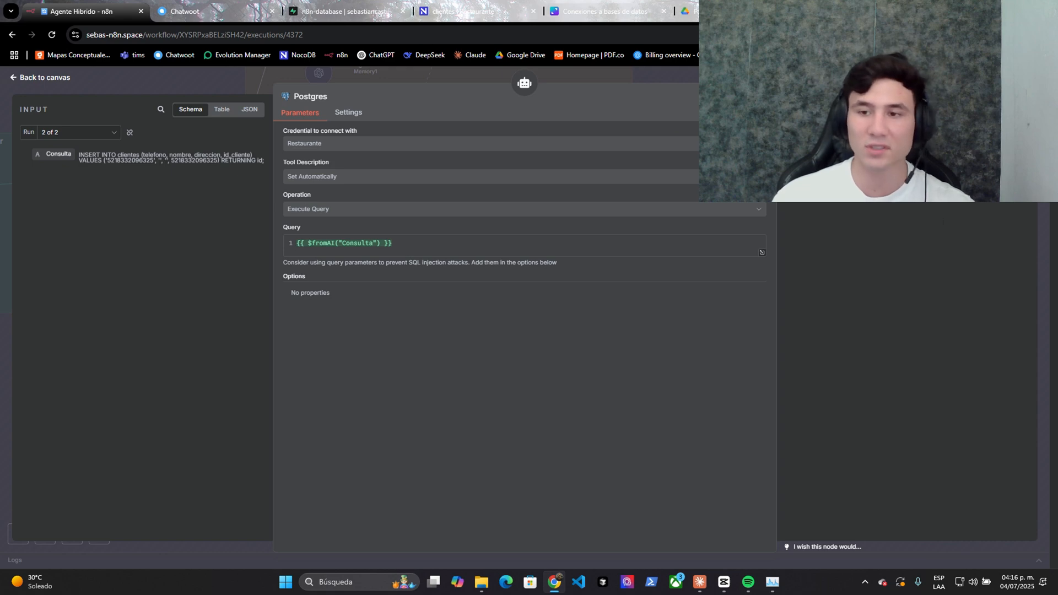
{"action": "left_click", "coordinate": [457, 11]}
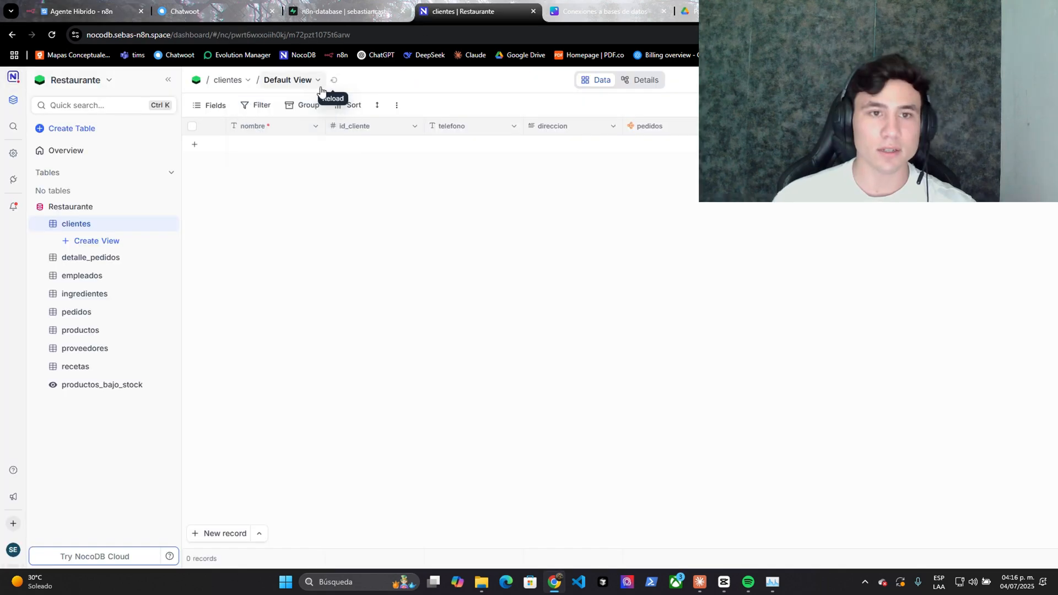
- Reload clientes to show the new client's record and compare it with the bot's welcome reply
{"action": "left_click", "coordinate": [369, 148]}
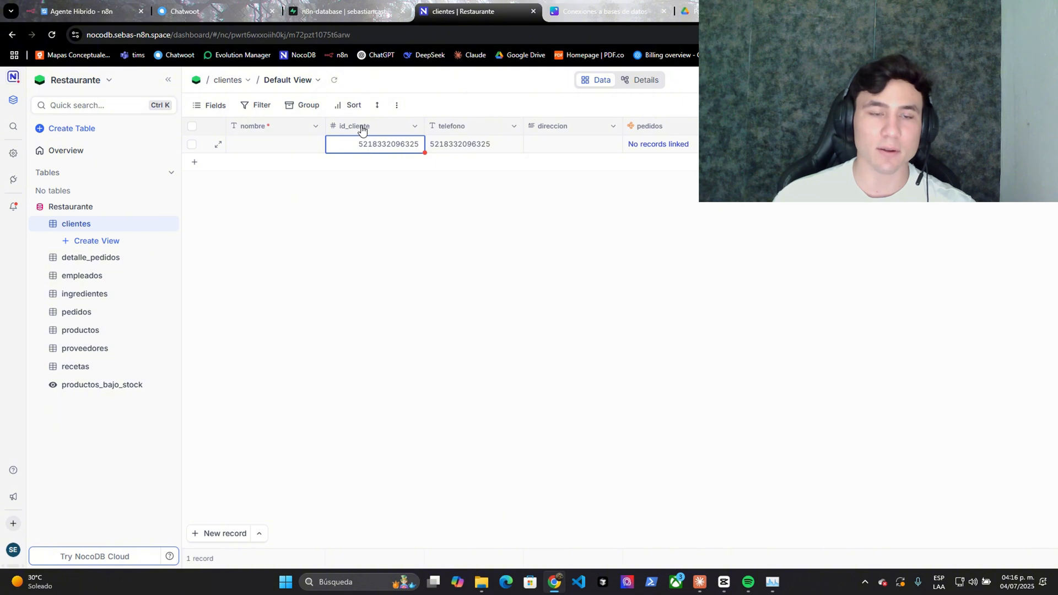
{"action": "left_click", "coordinate": [473, 143]}
{"action": "key", "text": "ctrl+2"}
{"action": "left_click_drag", "start_coordinate": [753, 407], "coordinate": [905, 418]}
{"action": "left_click", "coordinate": [918, 414]}
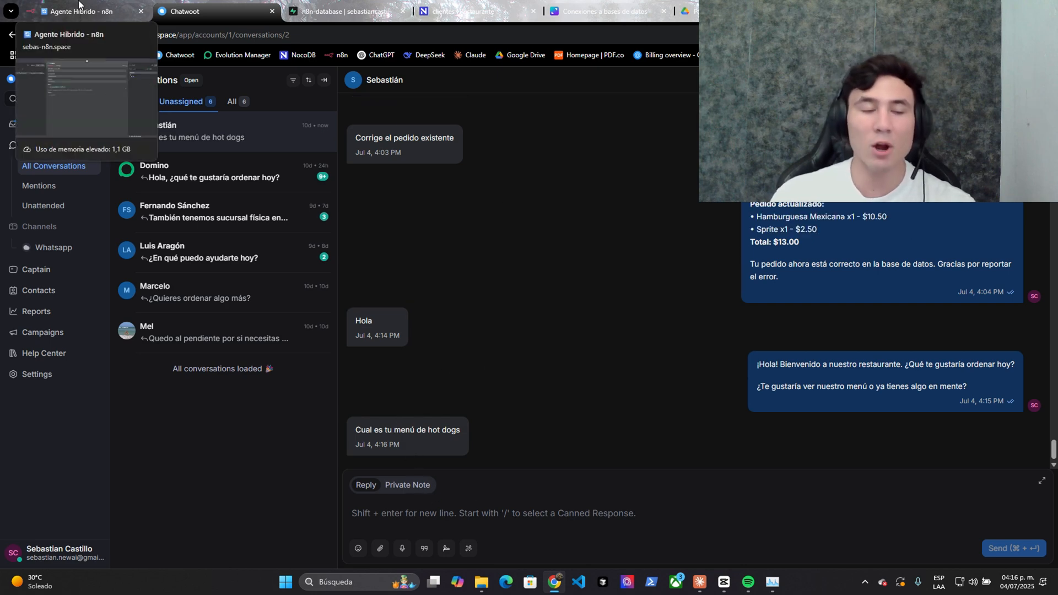
- Scroll the productos table to the Hot Dogs rows, then check the chat's menu reply
{"action": "left_click", "coordinate": [429, 10]}
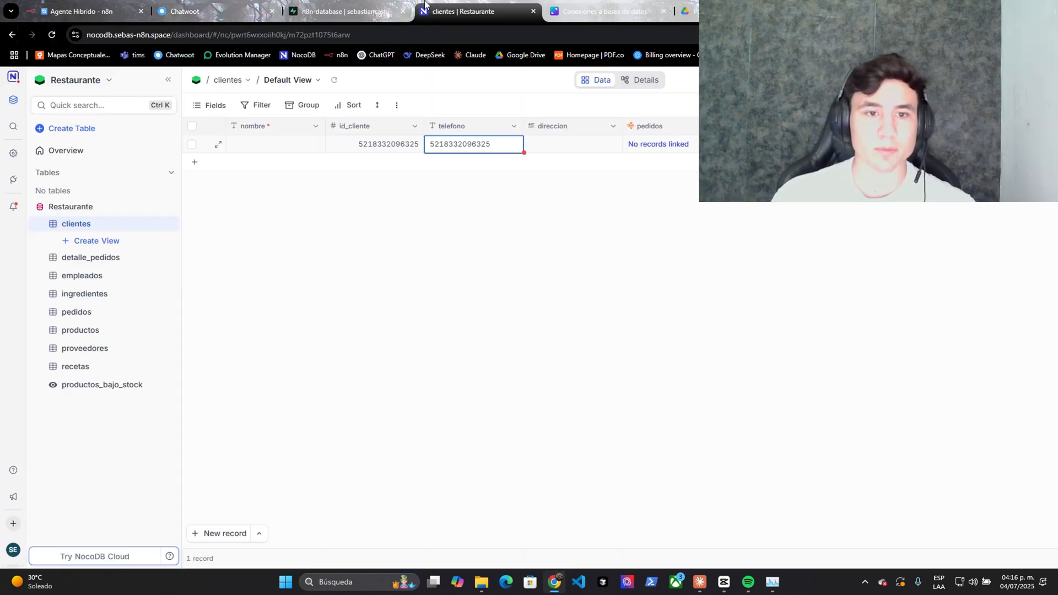
{"action": "left_click", "coordinate": [101, 332]}
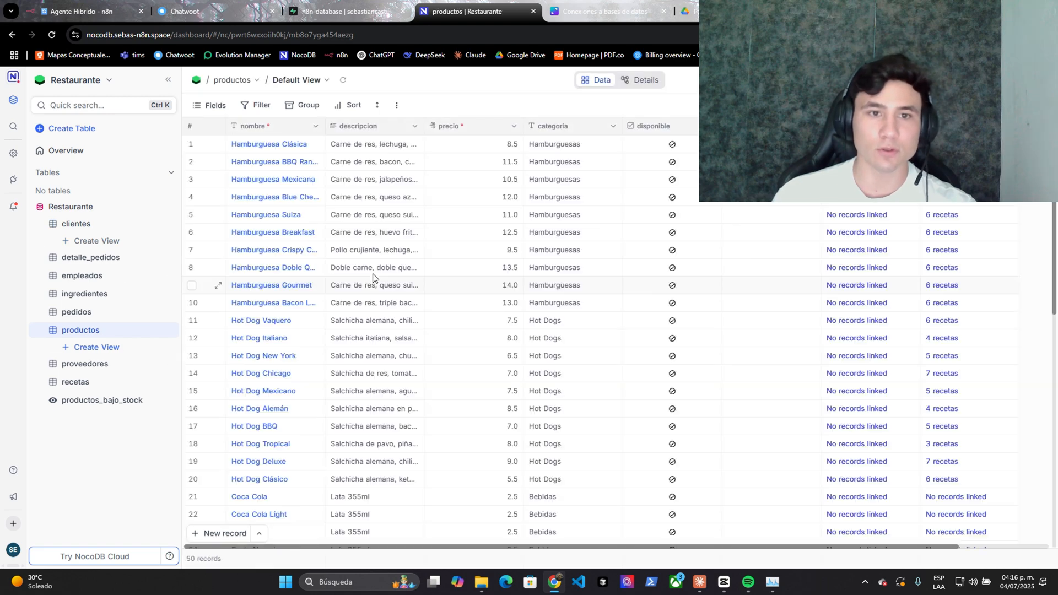
{"action": "scroll", "coordinate": [540, 173], "scroll_direction": "down", "scroll_amount": 1}
{"action": "scroll", "coordinate": [541, 173], "scroll_direction": "down", "scroll_amount": 1}
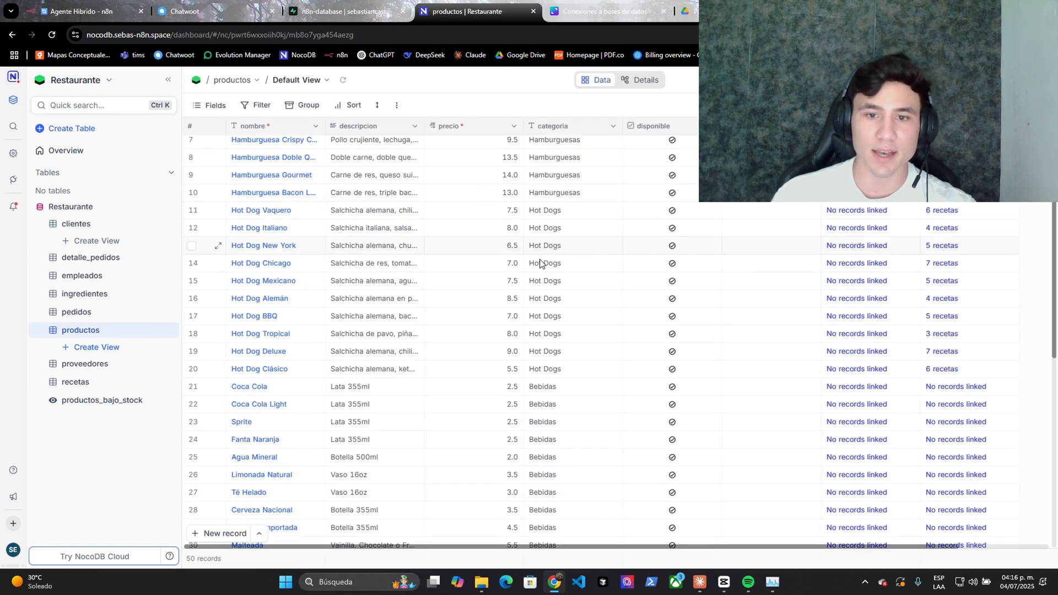
{"action": "left_click", "coordinate": [541, 216]}
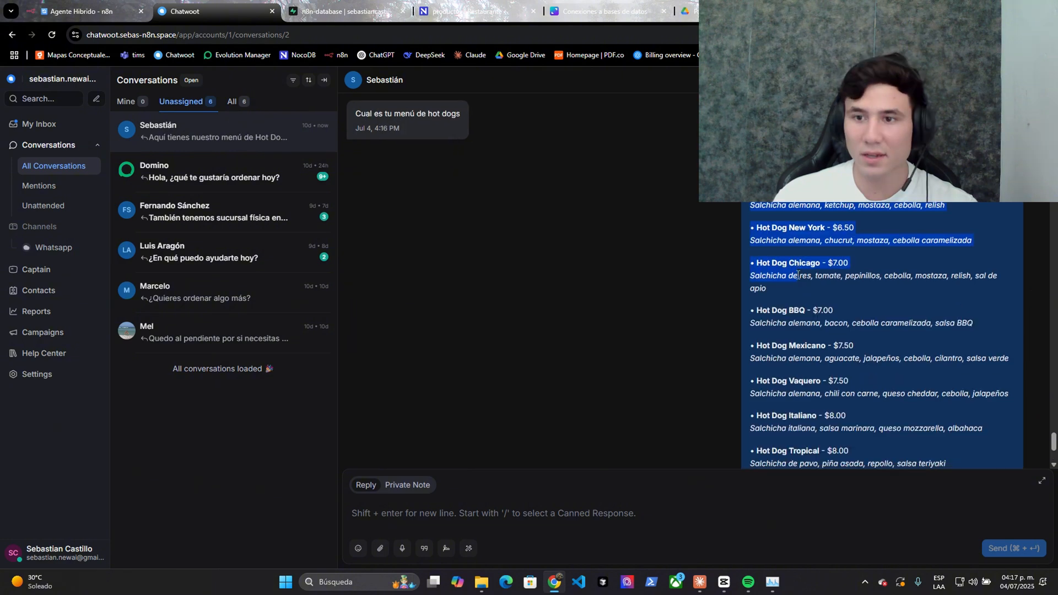
{"action": "left_click", "coordinate": [83, 11]}
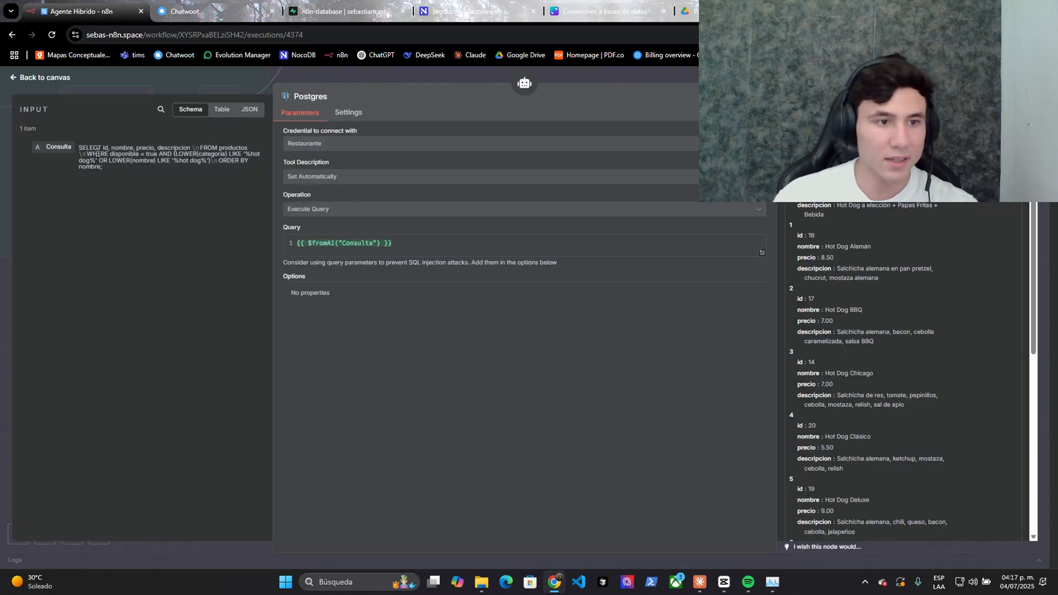
{"action": "mouse_move", "coordinate": [103, 147]}
{"action": "left_mouse_down"}
{"action": "mouse_move", "coordinate": [237, 149]}
{"action": "mouse_move", "coordinate": [114, 154]}
{"action": "mouse_move", "coordinate": [251, 160]}
{"action": "mouse_move", "coordinate": [98, 160]}
{"action": "left_mouse_up"}
{"action": "left_click", "coordinate": [850, 259]}
{"action": "left_click_drag", "start_coordinate": [810, 190], "coordinate": [829, 336]}
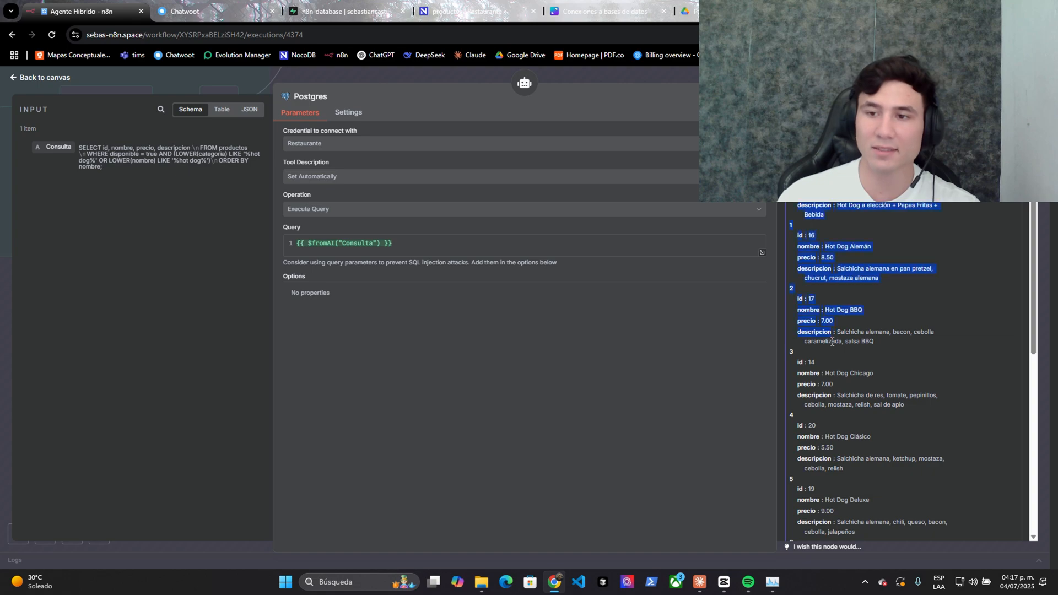
{"action": "scroll", "coordinate": [828, 336], "scroll_direction": "down", "scroll_amount": 6}
{"action": "left_click", "coordinate": [253, 5]}
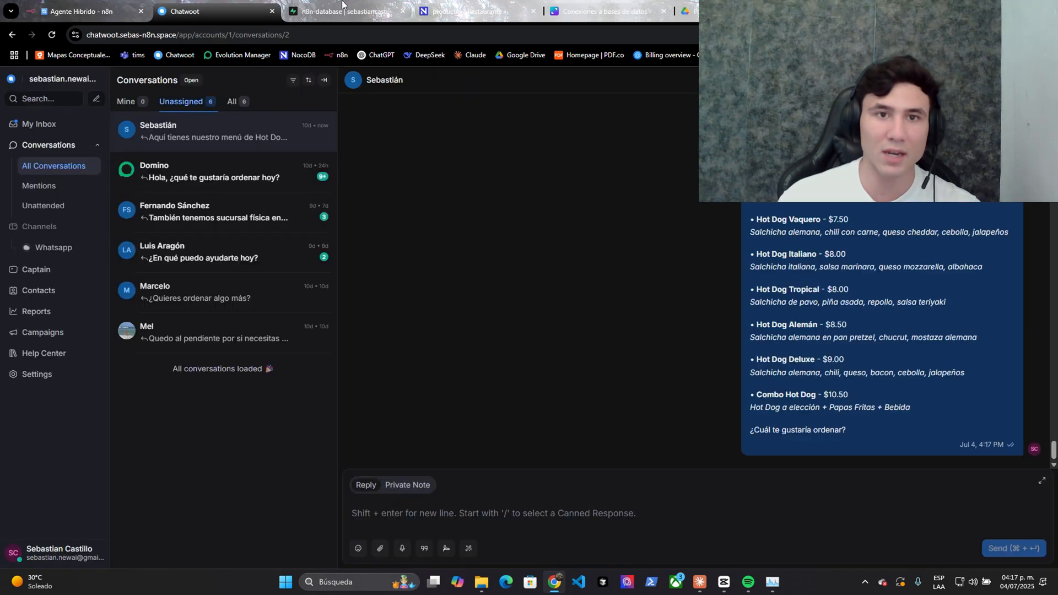
{"action": "left_click", "coordinate": [485, 5]}
{"action": "left_click", "coordinate": [256, 8]}
{"action": "scroll", "coordinate": [803, 252], "scroll_direction": "up", "scroll_amount": 10}
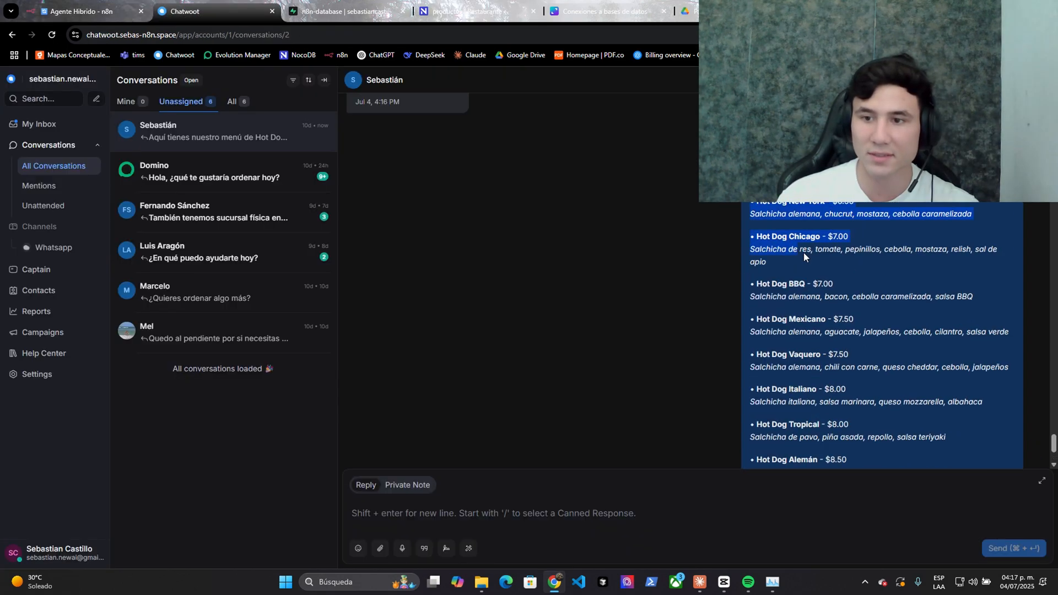
{"action": "scroll", "coordinate": [739, 437], "scroll_direction": "down", "scroll_amount": 10}
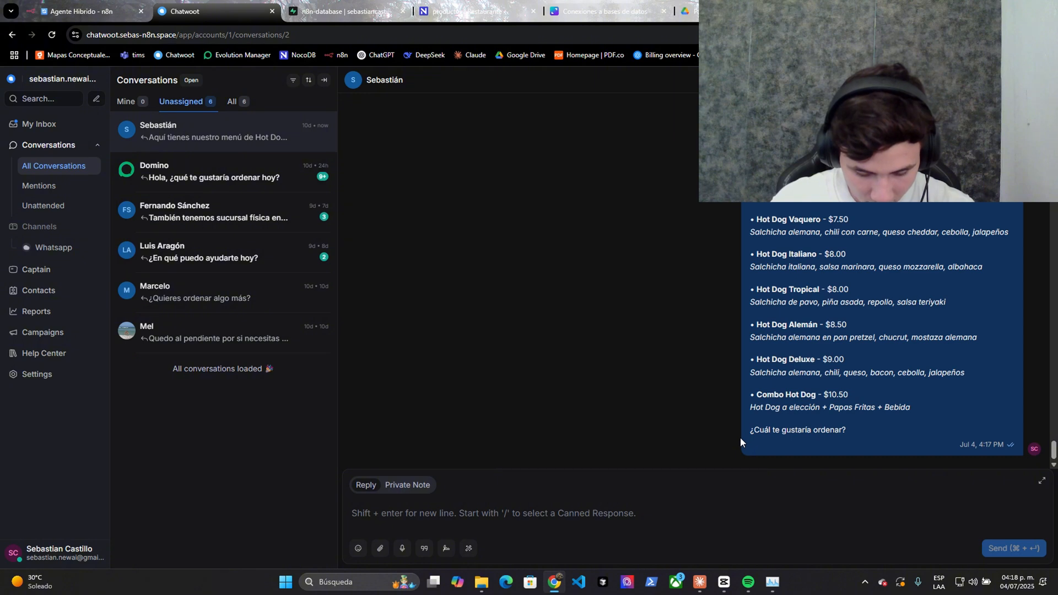
- Read the customer's Hot Dog Deluxe request and question about drinks
{"action": "left_click_drag", "start_coordinate": [398, 430], "coordinate": [453, 430]}
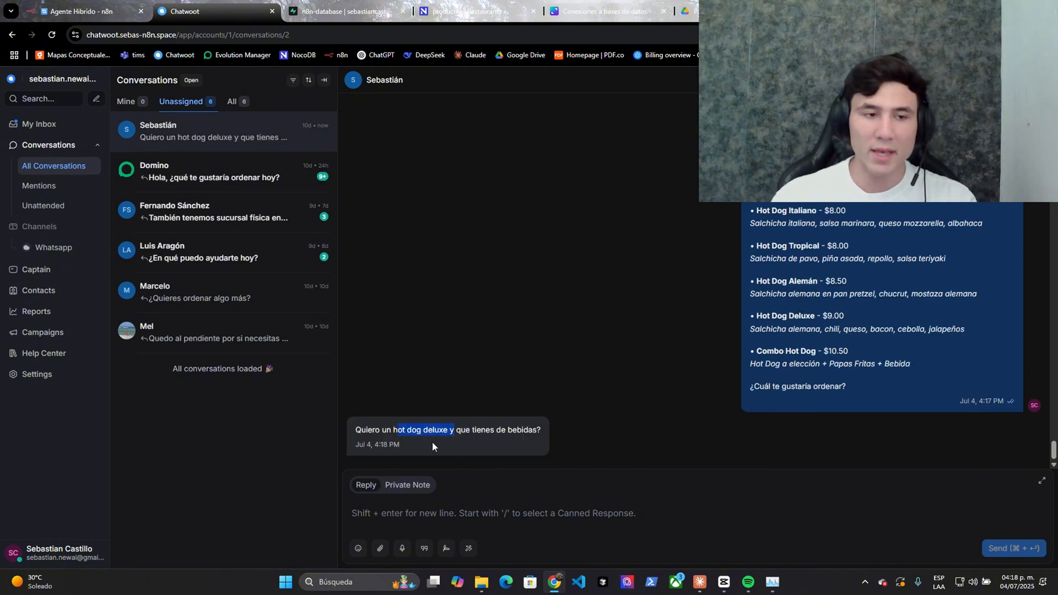
{"action": "left_click", "coordinate": [467, 395]}
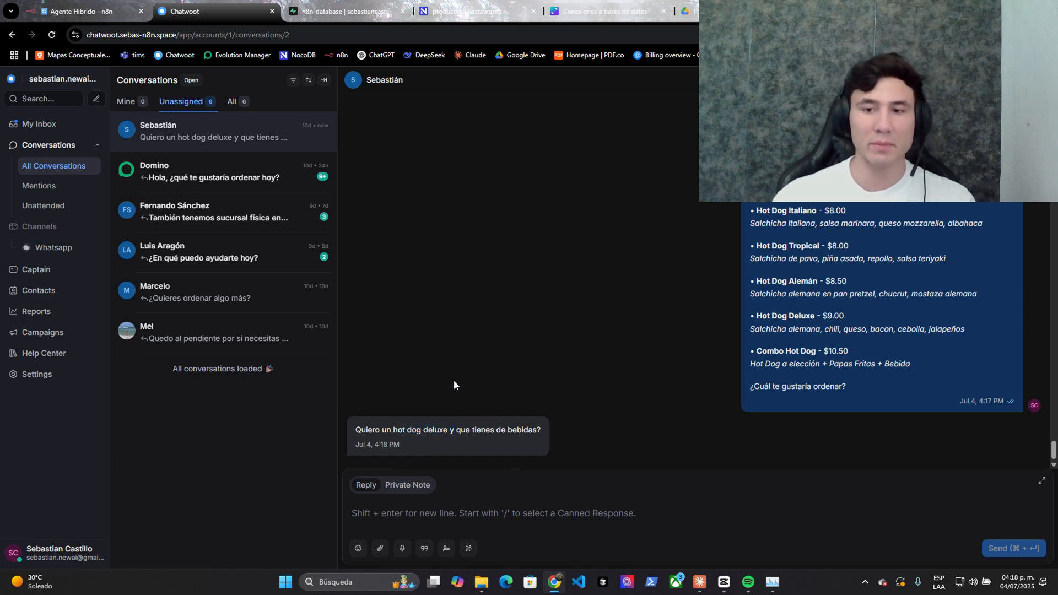
{"action": "left_click_drag", "start_coordinate": [392, 430], "coordinate": [527, 435]}
{"action": "left_click", "coordinate": [453, 442]}
{"action": "left_click", "coordinate": [530, 434]}
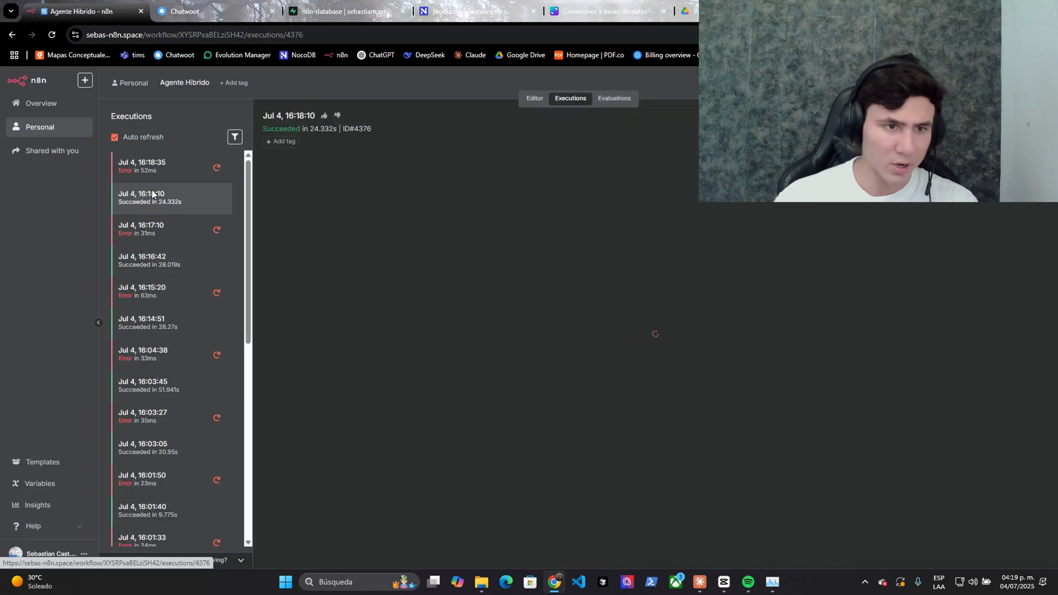
- Check the Postgres node's run in the latest execution, then read the bot's BEBIDAS list
{"action": "left_click", "coordinate": [82, 11]}
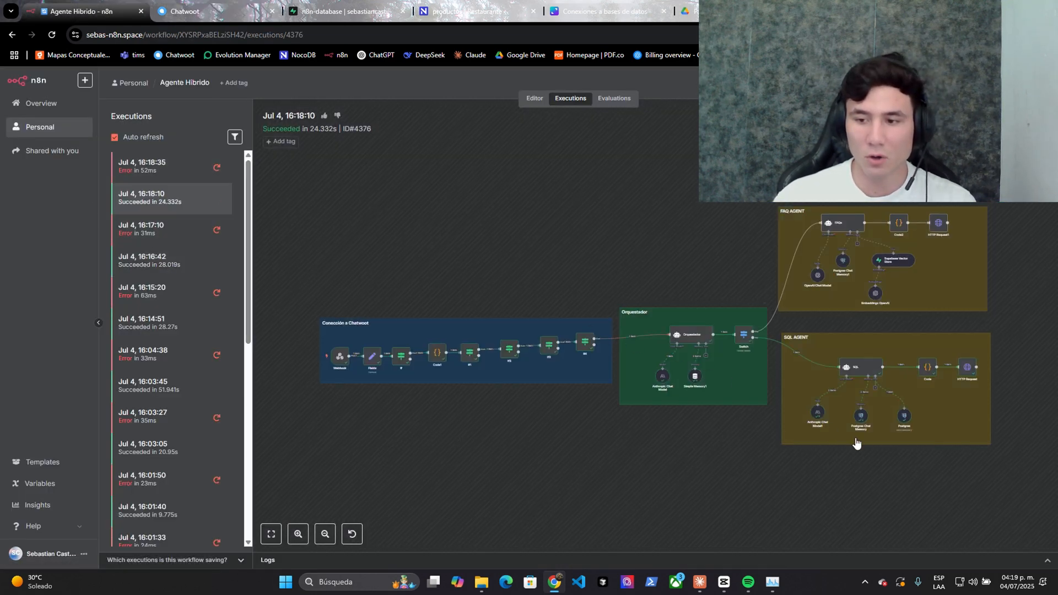
{"action": "scroll", "coordinate": [856, 443], "scroll_direction": "up", "scroll_amount": 5}
{"action": "right_click", "coordinate": [644, 168]}
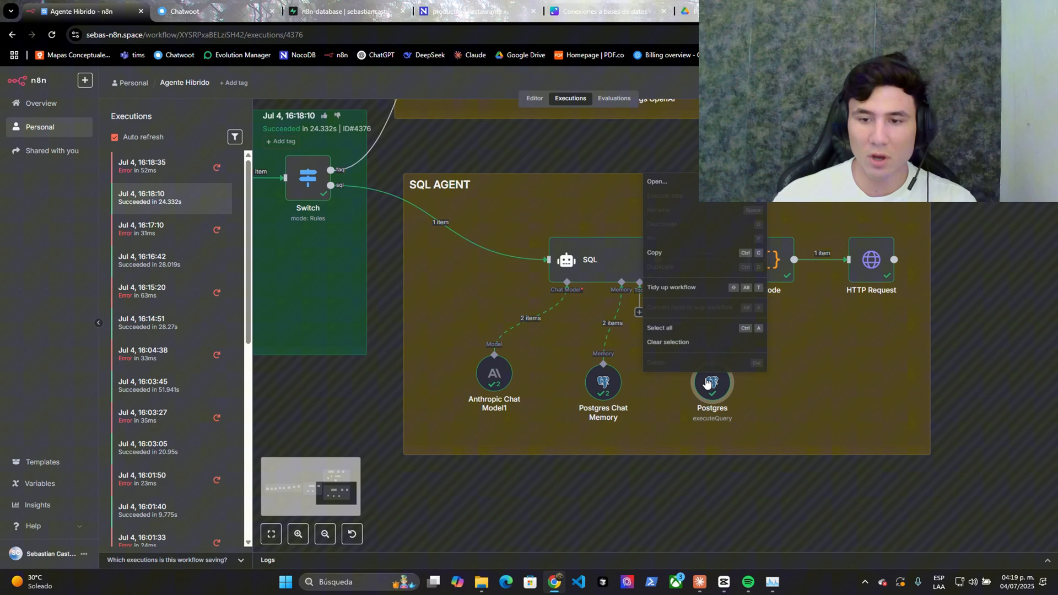
{"action": "left_click", "coordinate": [673, 178]}
{"action": "left_click", "coordinate": [225, 5]}
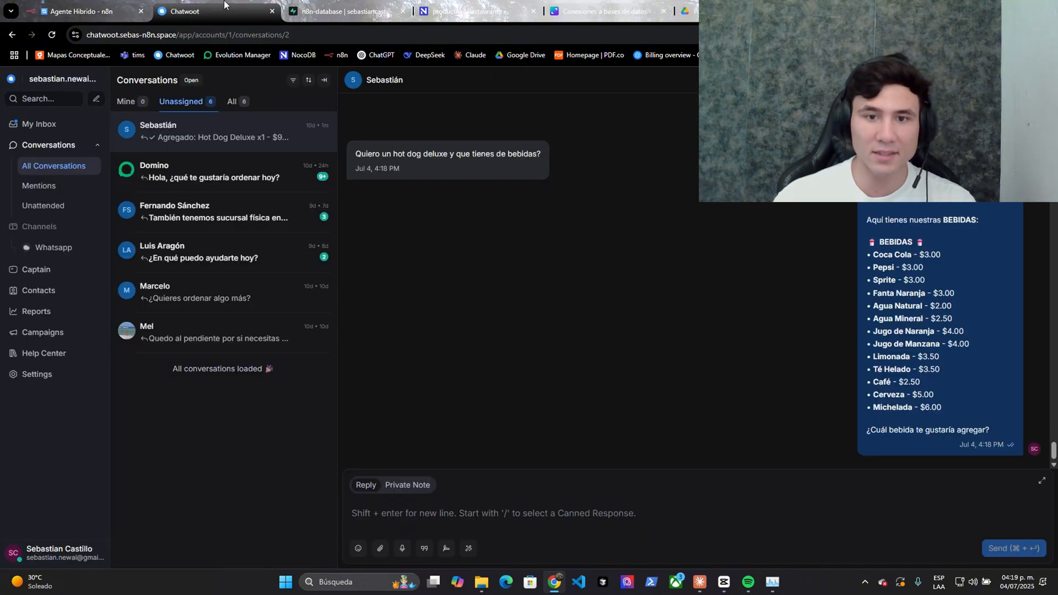
{"action": "left_click_drag", "start_coordinate": [863, 216], "coordinate": [917, 407]}
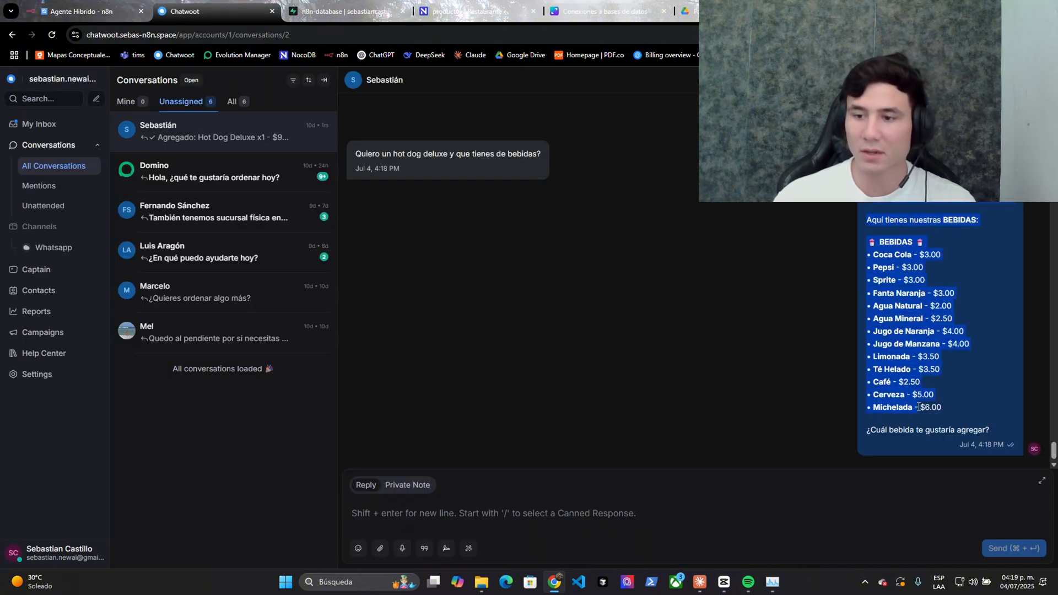
{"action": "left_click", "coordinate": [918, 407]}
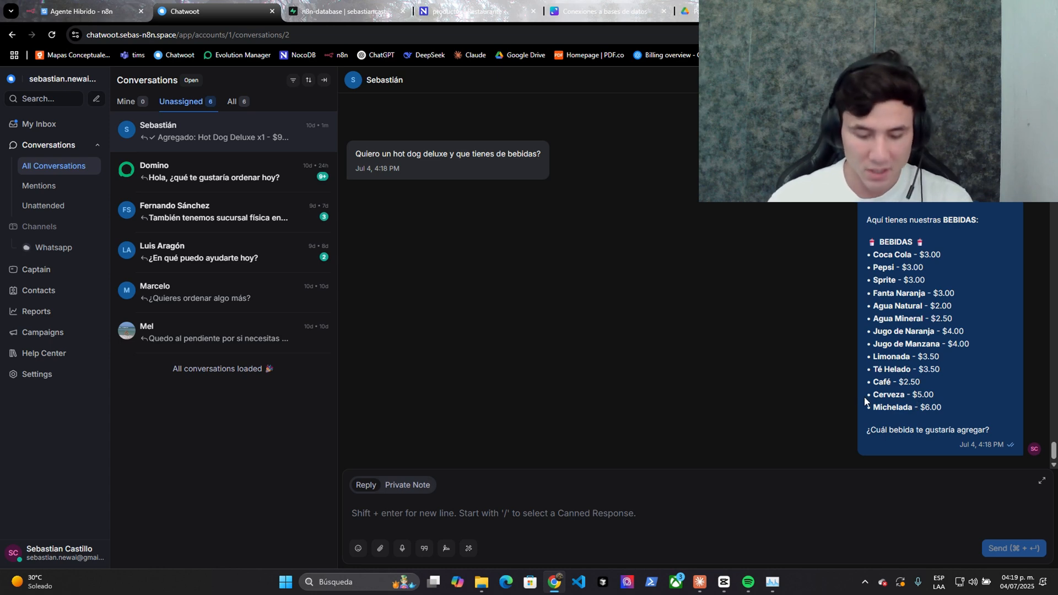
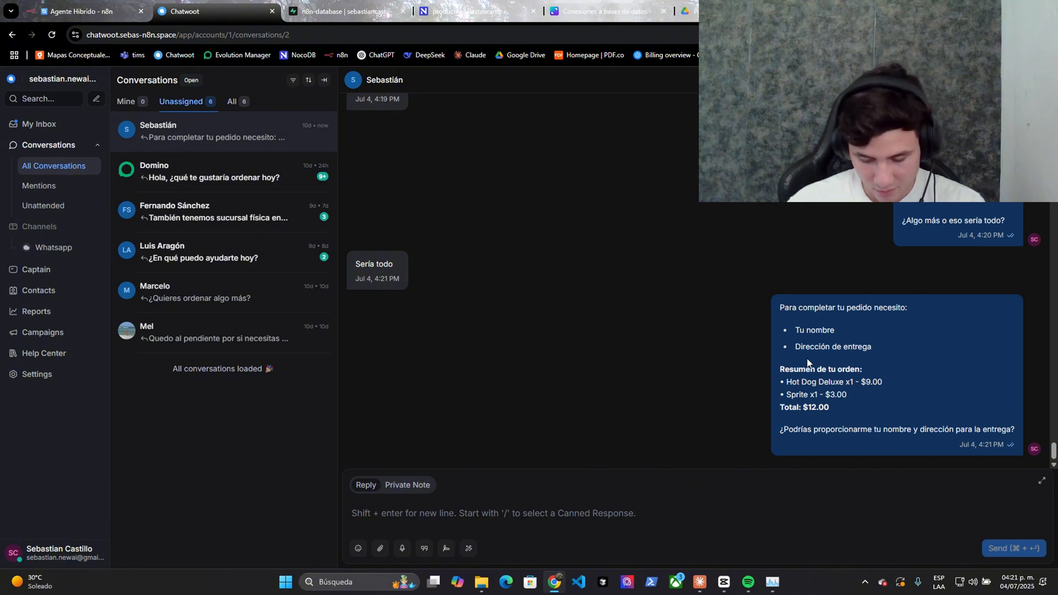
- Switch from the Chatwoot order chat to NocoDB's Restaurante database
{"action": "left_click", "coordinate": [460, 11]}
- Reload clientes to show the new customer's delivery address, then review Chatwoot's order summary
{"action": "left_click", "coordinate": [77, 224]}
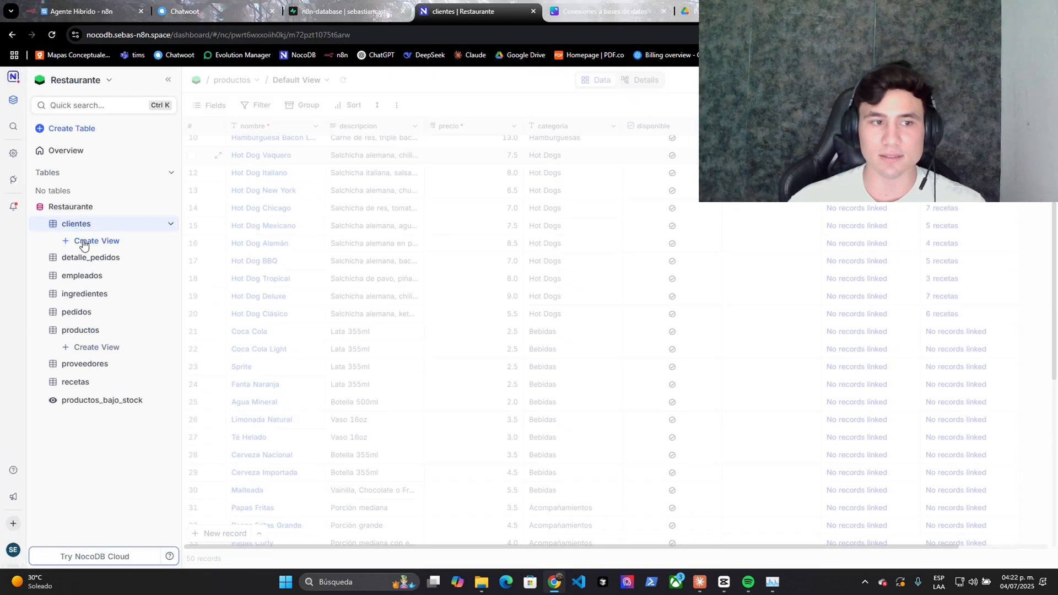
{"action": "left_click", "coordinate": [333, 84]}
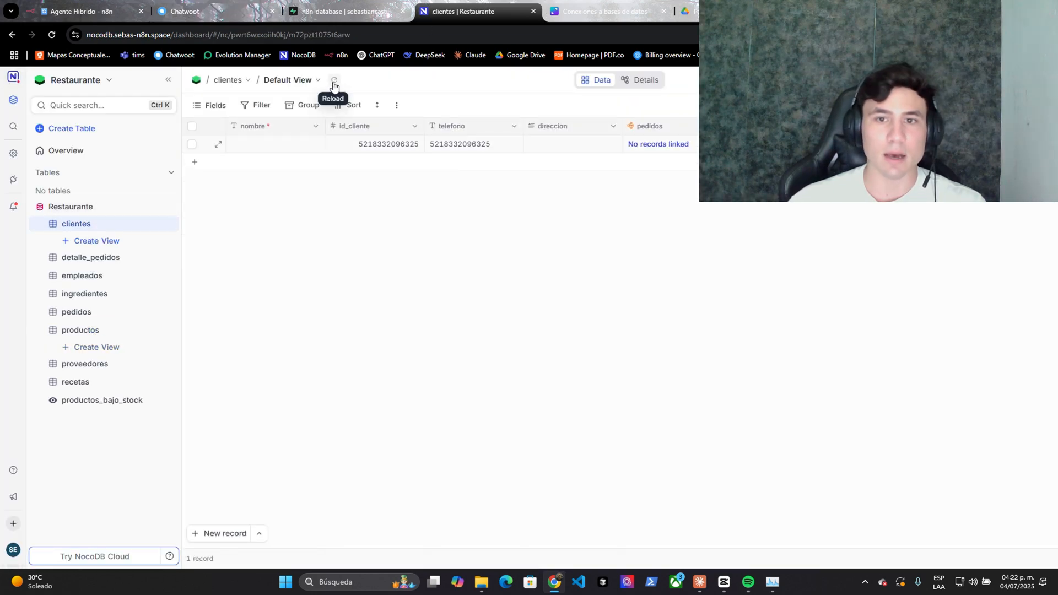
{"action": "left_click", "coordinate": [570, 150]}
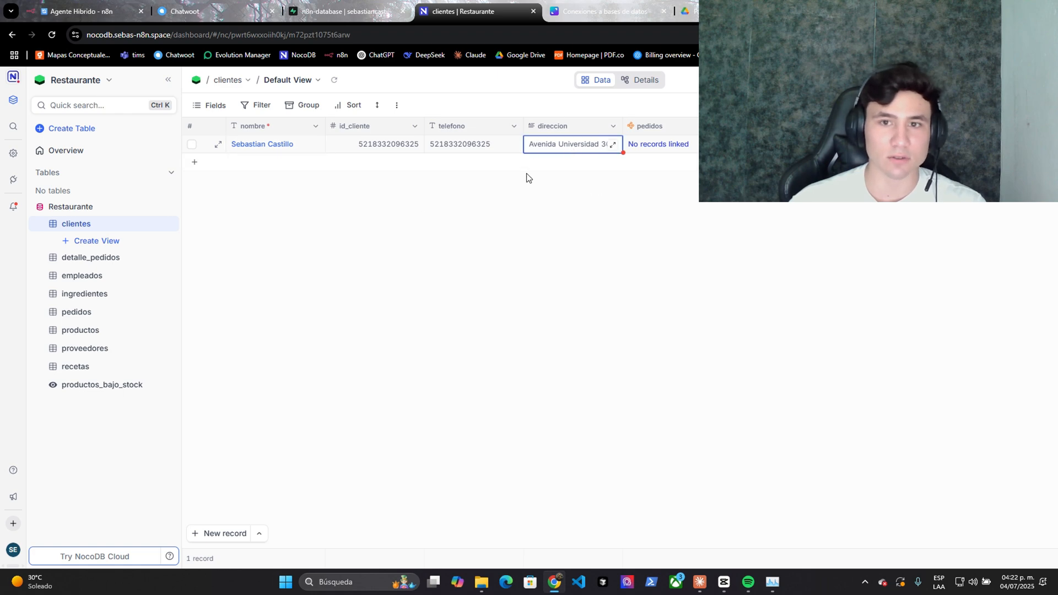
{"action": "left_click", "coordinate": [184, 11]}
{"action": "left_click_drag", "start_coordinate": [821, 343], "coordinate": [782, 399]}
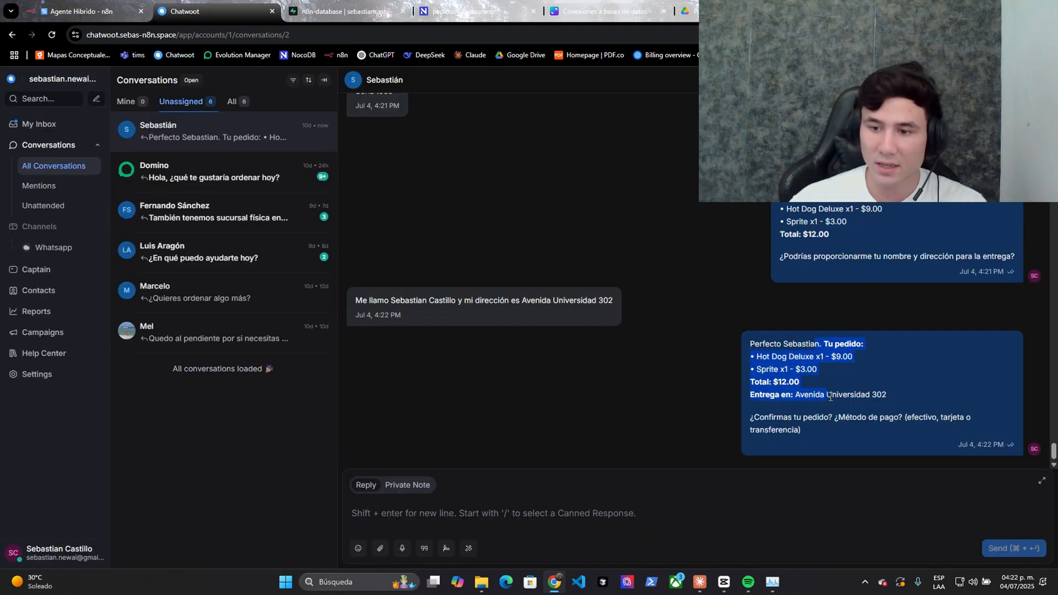
- Clear the Chatwoot selection after the transferencia confirmation and bring up NocoDB's pedidos table
{"action": "left_click", "coordinate": [749, 498]}
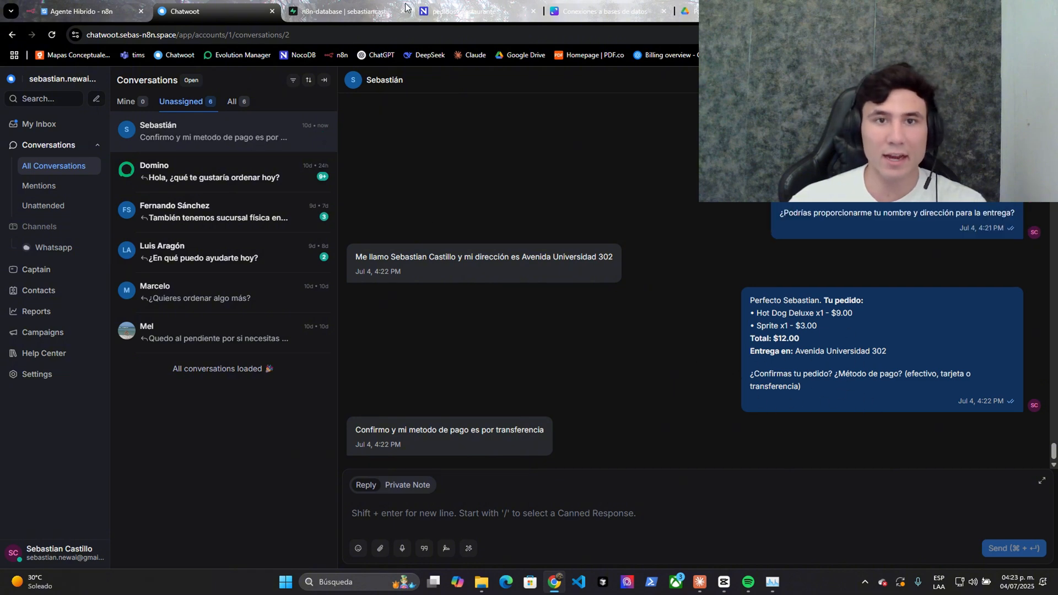
{"action": "left_click", "coordinate": [435, 8]}
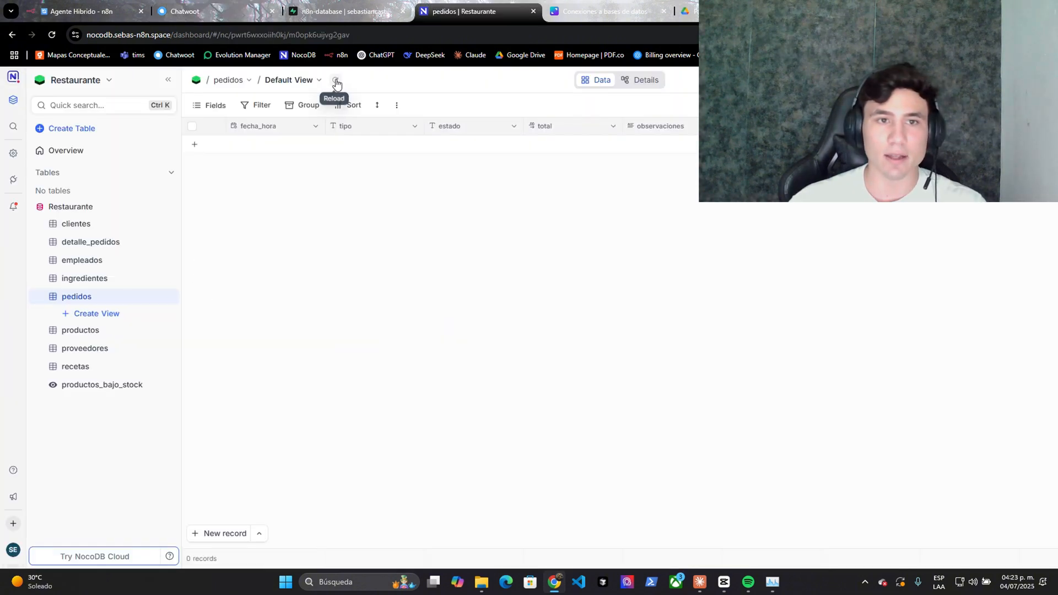
- Reload pedidos to show the new order, then check the 2.5 subtotal line in detalle_pedidos
{"action": "left_click", "coordinate": [335, 80]}
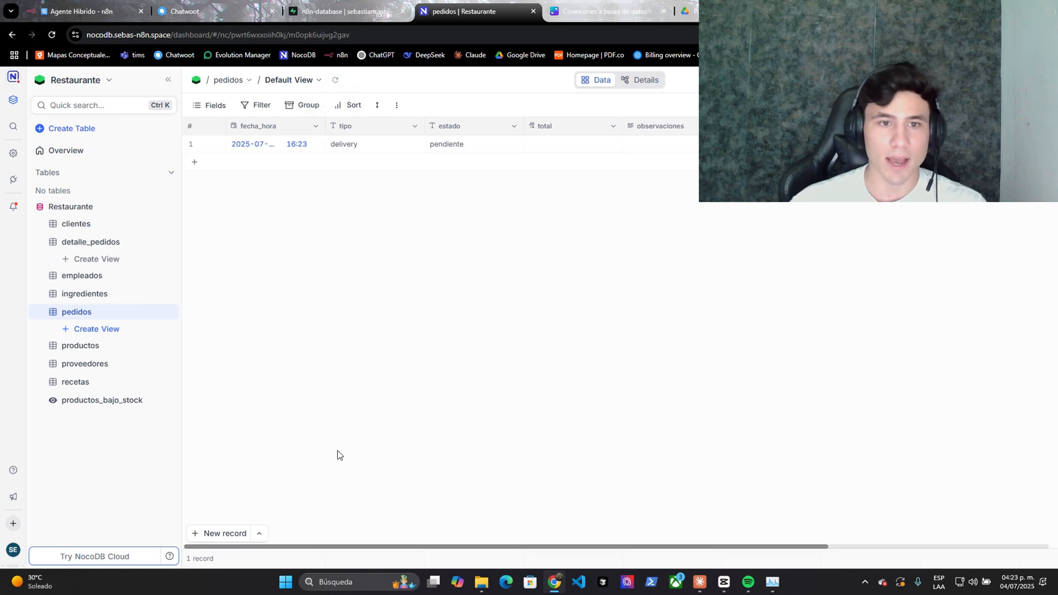
{"action": "left_click_drag", "start_coordinate": [326, 547], "coordinate": [392, 548]}
{"action": "left_click", "coordinate": [91, 241]}
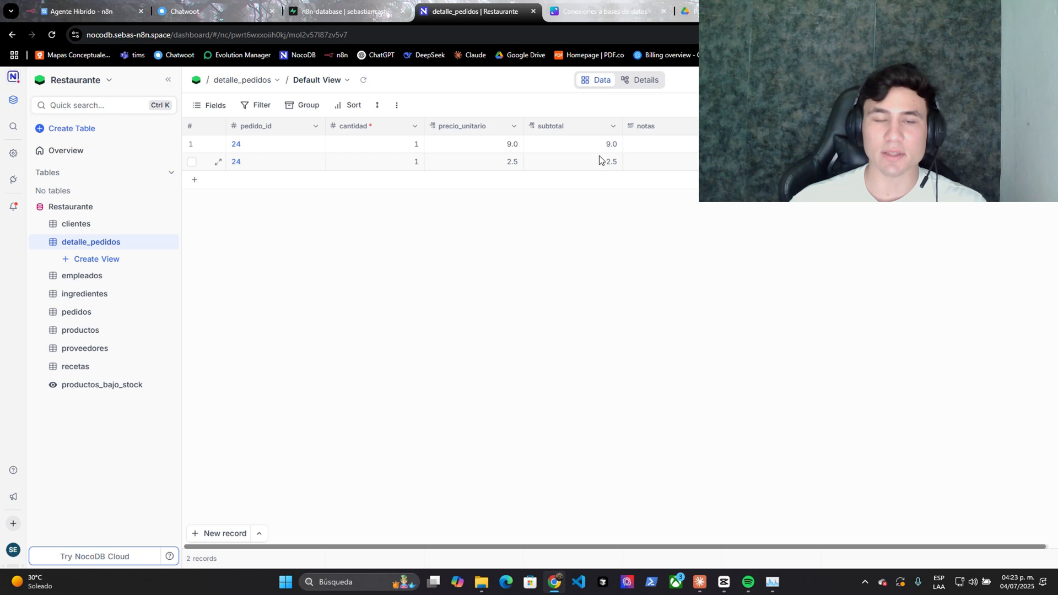
{"action": "left_click", "coordinate": [556, 164]}
- Check the order's 11.5 total and expand its two linked detalle_pedidos line items
{"action": "left_click", "coordinate": [77, 312]}
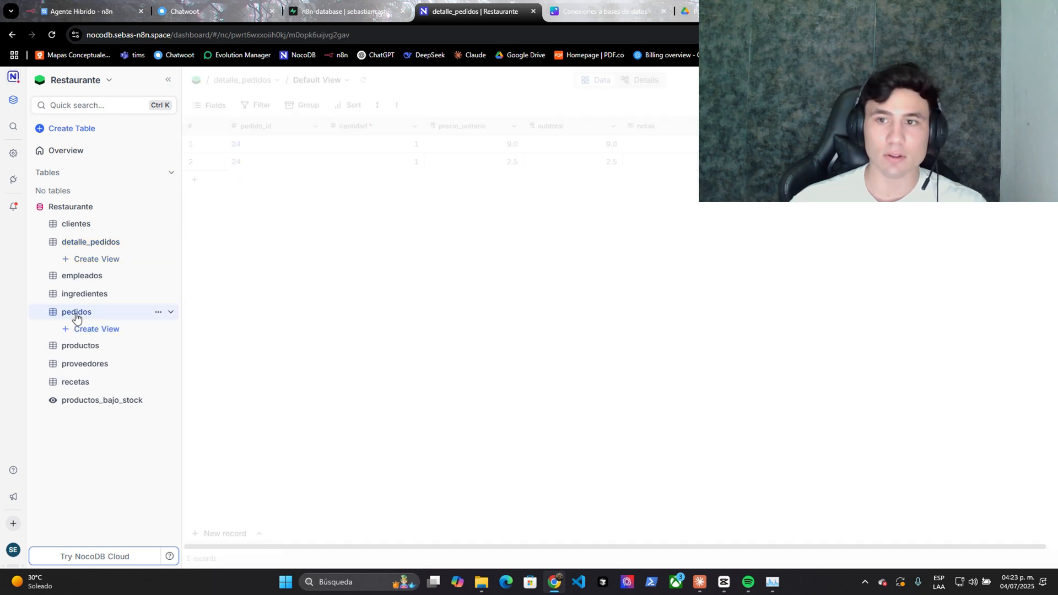
{"action": "left_click", "coordinate": [545, 144]}
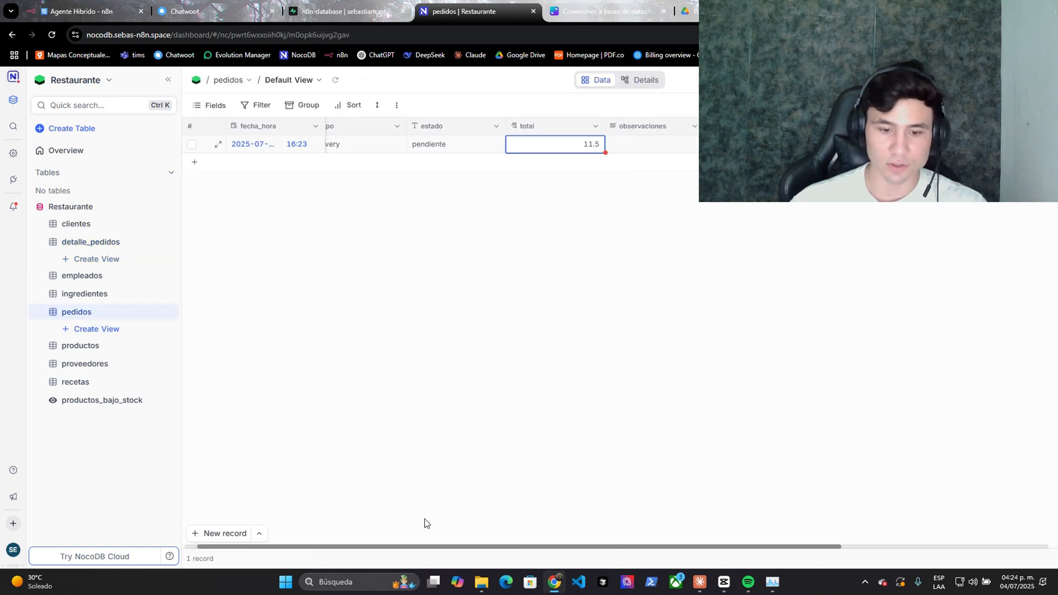
{"action": "left_click_drag", "start_coordinate": [411, 546], "coordinate": [672, 490]}
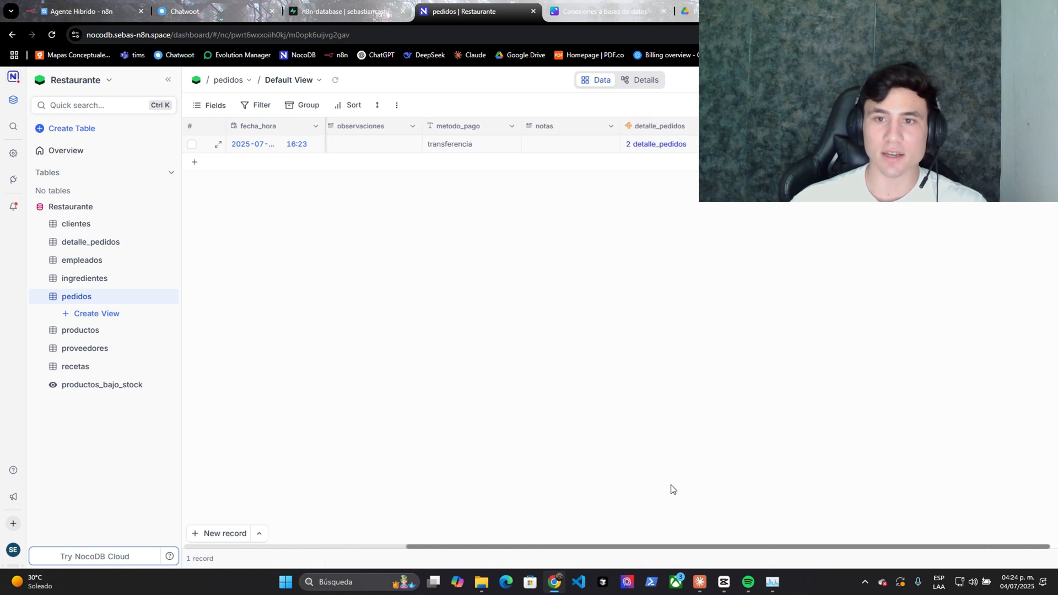
{"action": "left_click", "coordinate": [651, 144]}
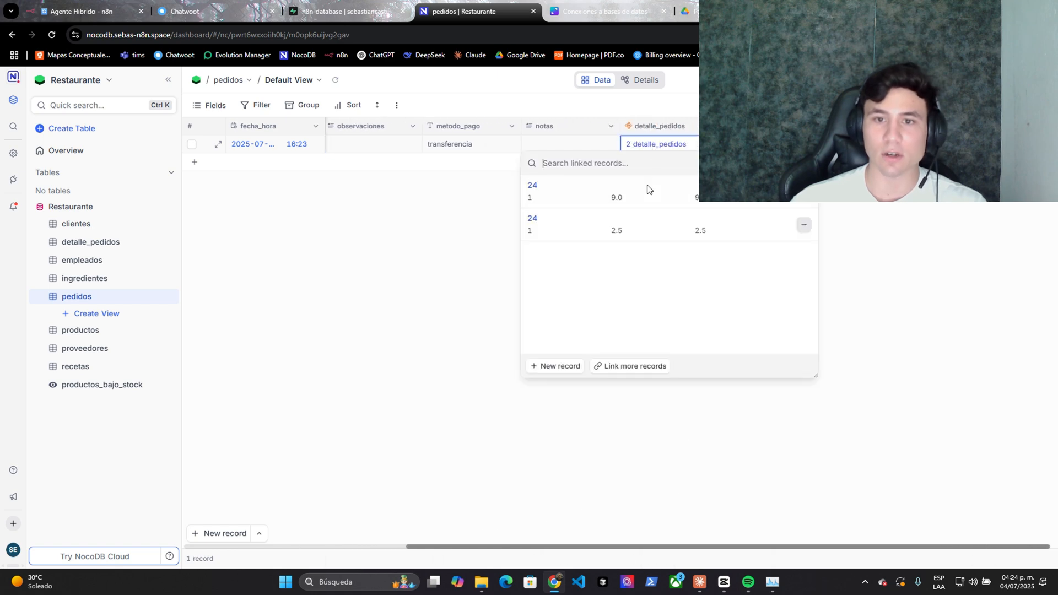
{"action": "left_click", "coordinate": [715, 225]}
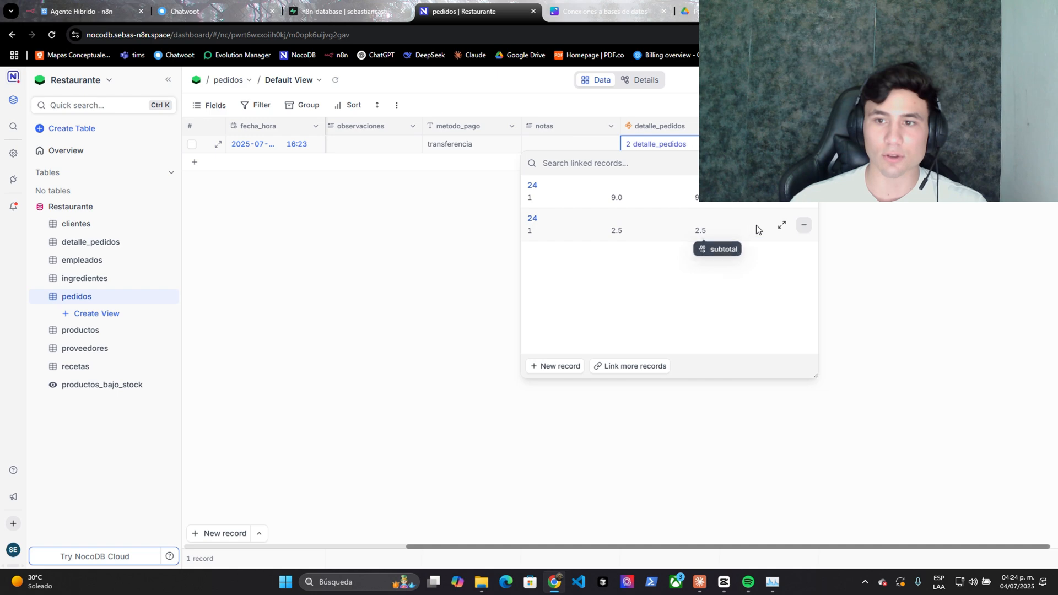
{"action": "left_click", "coordinate": [755, 226]}
{"action": "left_click", "coordinate": [429, 97]}
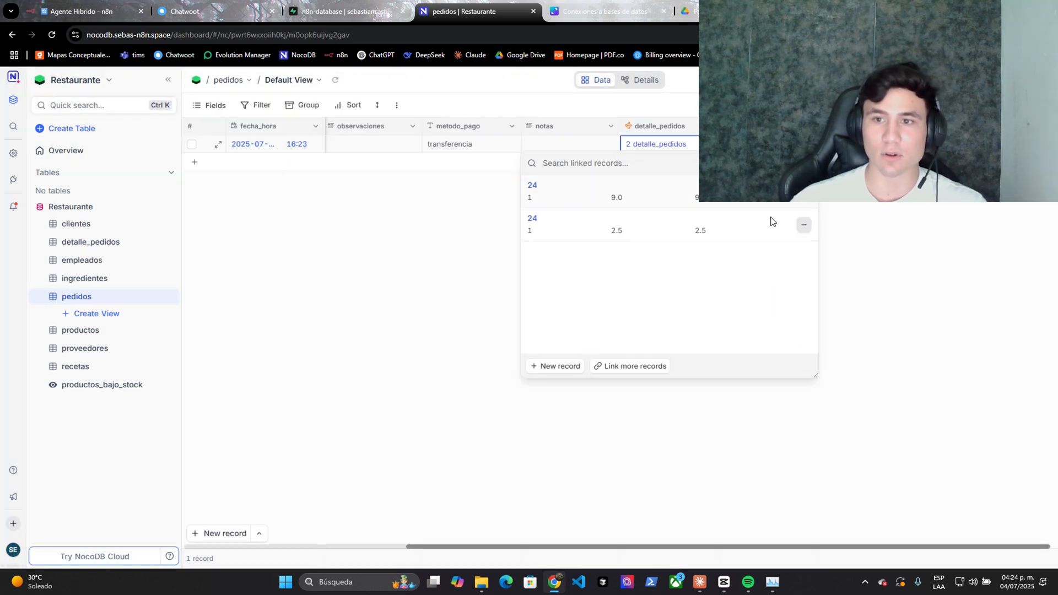
{"action": "left_click", "coordinate": [846, 255]}
{"action": "left_click", "coordinate": [766, 144]}
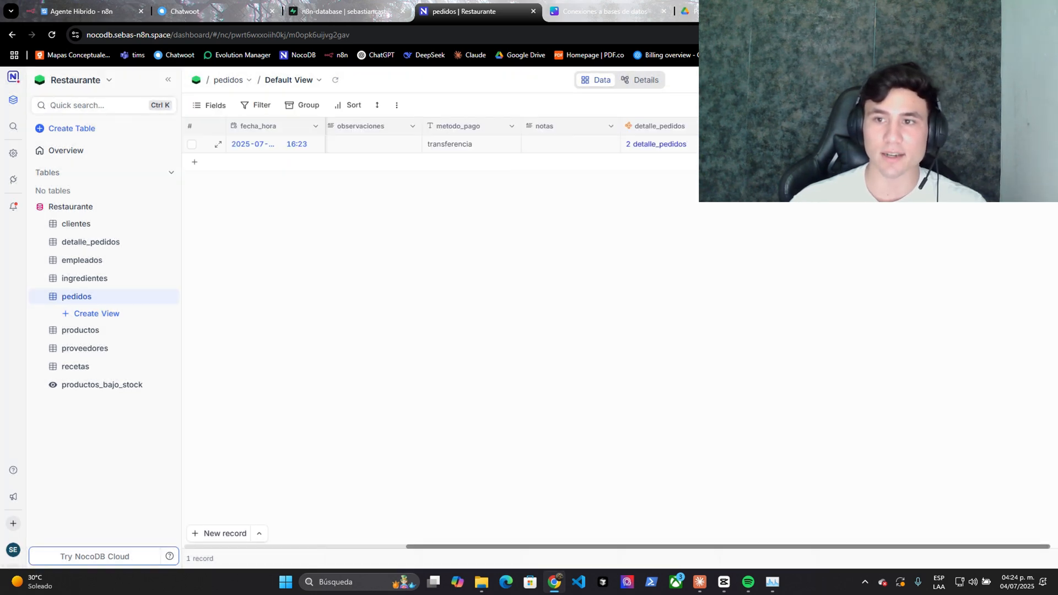
- Open the customer's linked order from clientes and view its two line items
{"action": "left_click", "coordinate": [97, 224]}
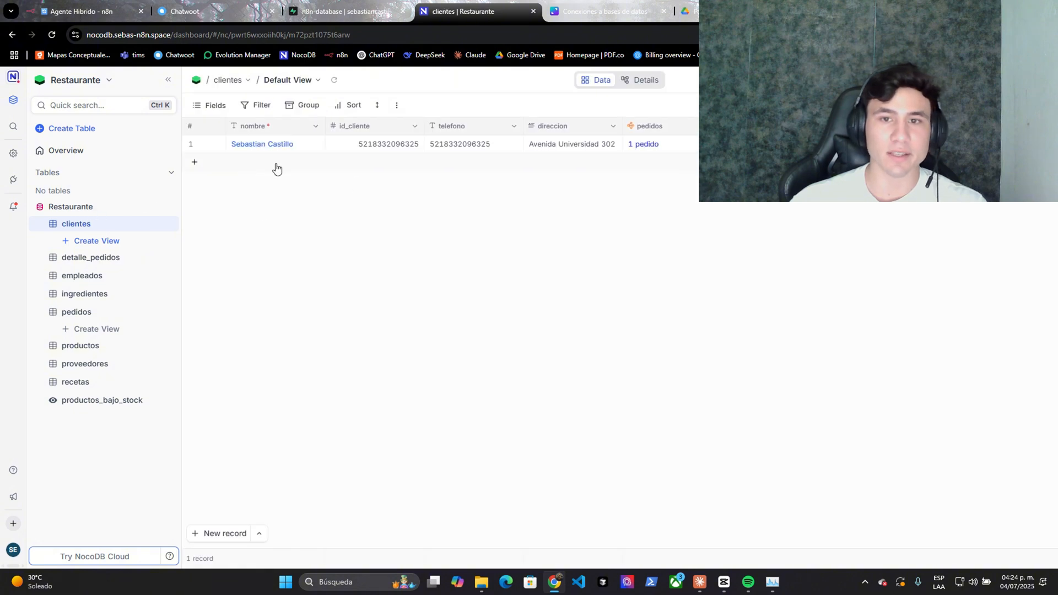
{"action": "left_click", "coordinate": [640, 146]}
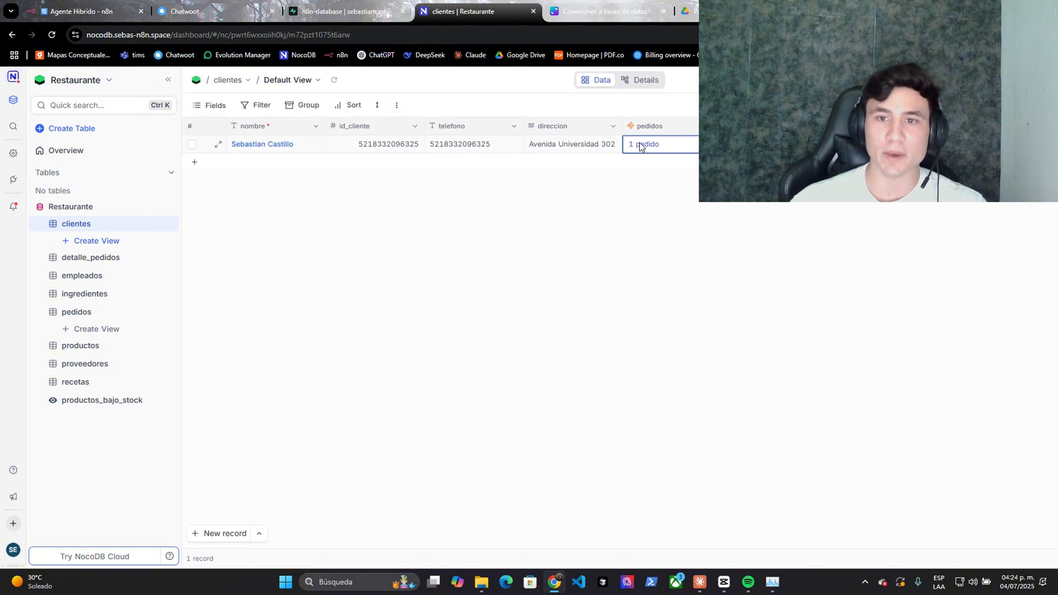
{"action": "left_click", "coordinate": [641, 145]}
{"action": "left_click", "coordinate": [621, 191]}
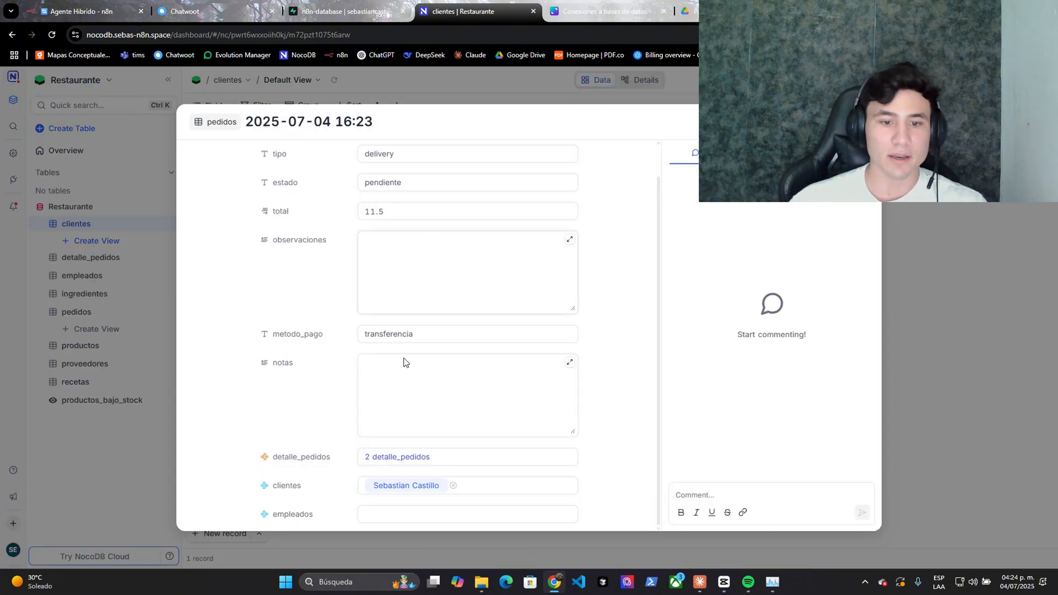
{"action": "left_click", "coordinate": [402, 459]}
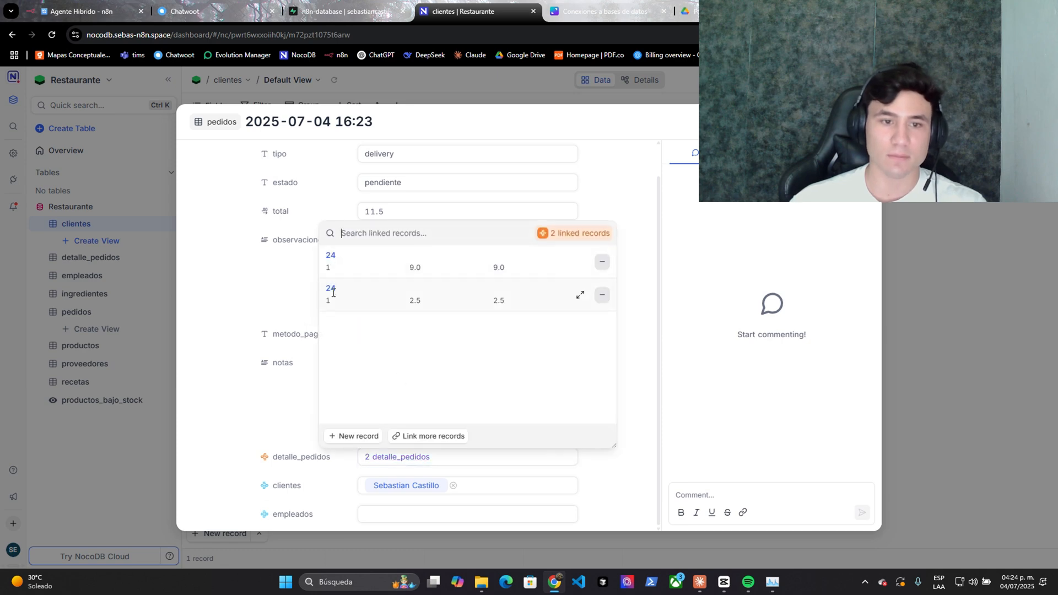
{"action": "left_click", "coordinate": [645, 241]}
{"action": "left_click", "coordinate": [145, 190]}
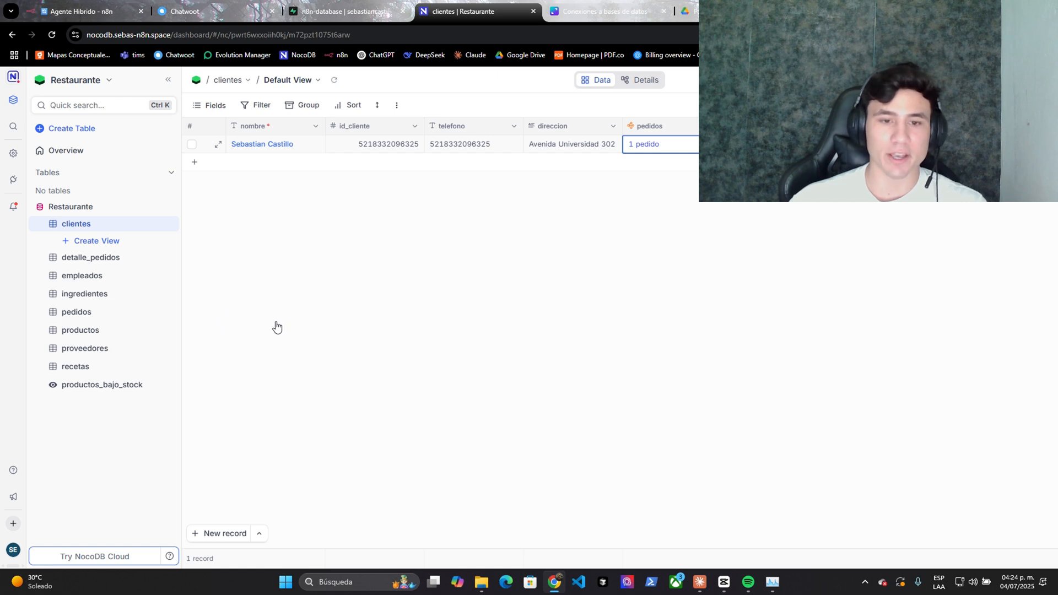
- Review the bot's order #24 confirmation totalling $11.50 in Chatwoot
{"action": "left_click", "coordinate": [187, 11]}
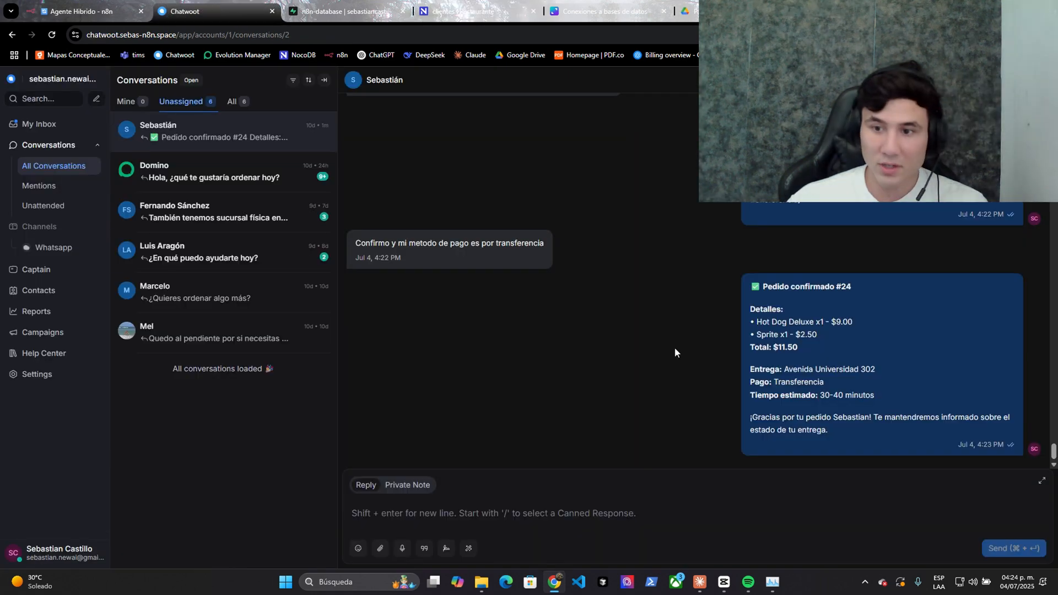
{"action": "left_click_drag", "start_coordinate": [764, 289], "coordinate": [790, 428]}
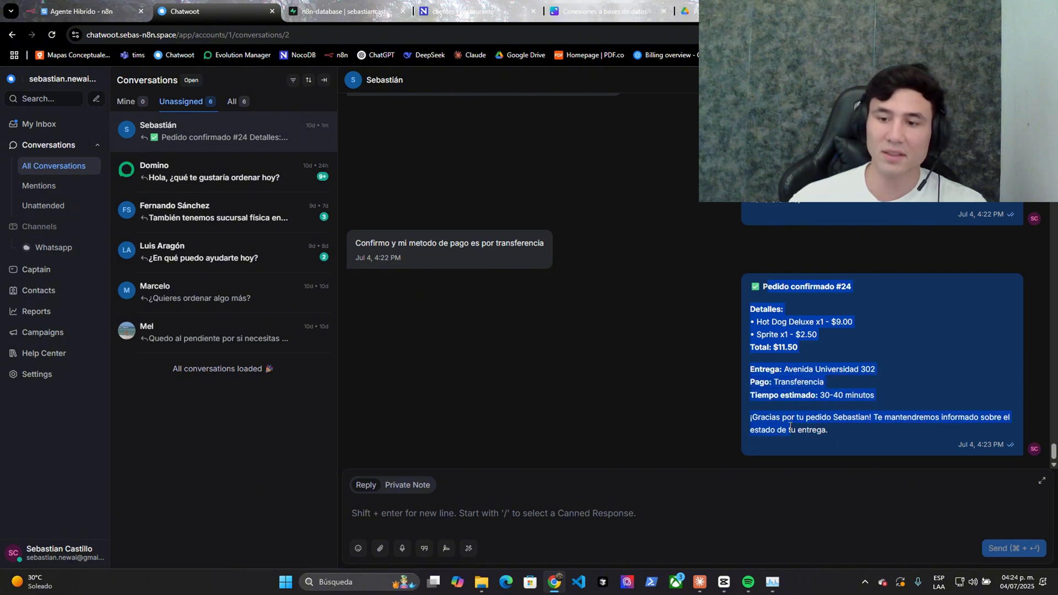
{"action": "left_click", "coordinate": [693, 492]}
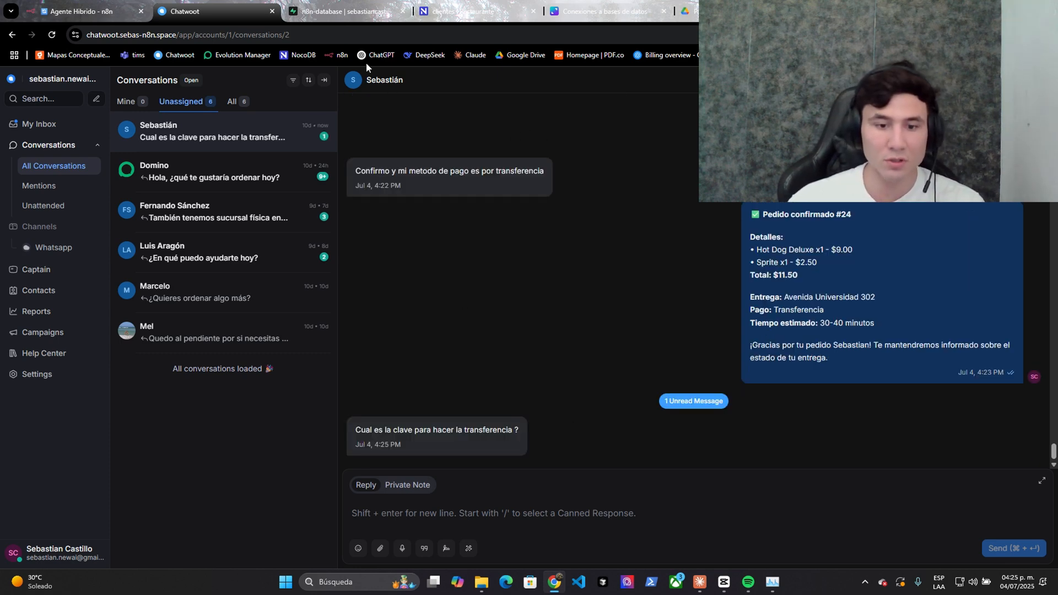
- Open the running Agente Hibrido execution, then read the bank-transfer details reply in Chatwoot
{"action": "left_click", "coordinate": [104, 8]}
{"action": "key", "text": "Escape"}
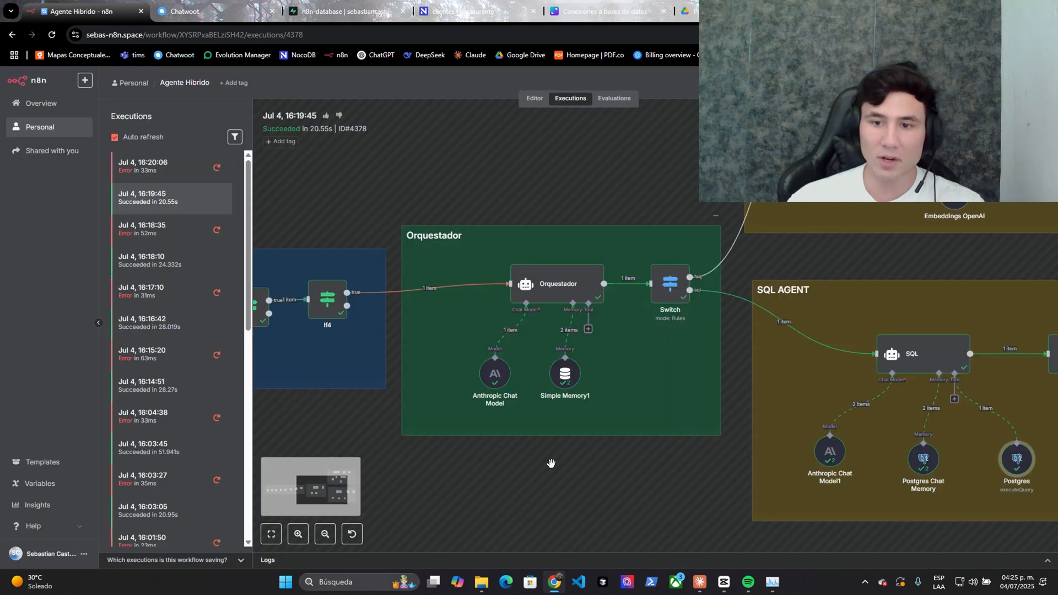
{"action": "left_click", "coordinate": [168, 166]}
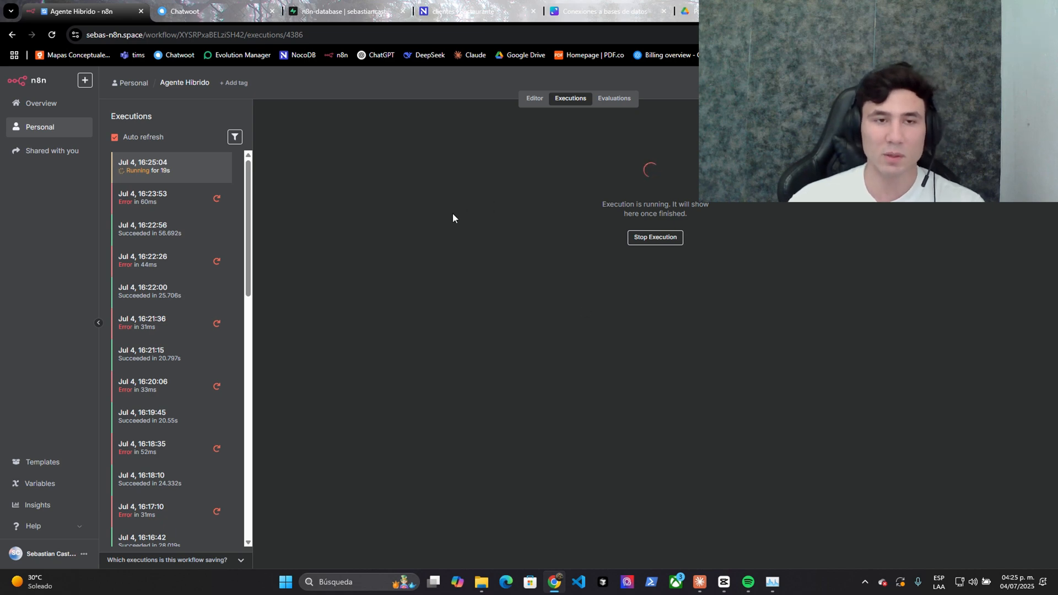
{"action": "left_click", "coordinate": [184, 11]}
{"action": "left_click_drag", "start_coordinate": [743, 329], "coordinate": [932, 360]}
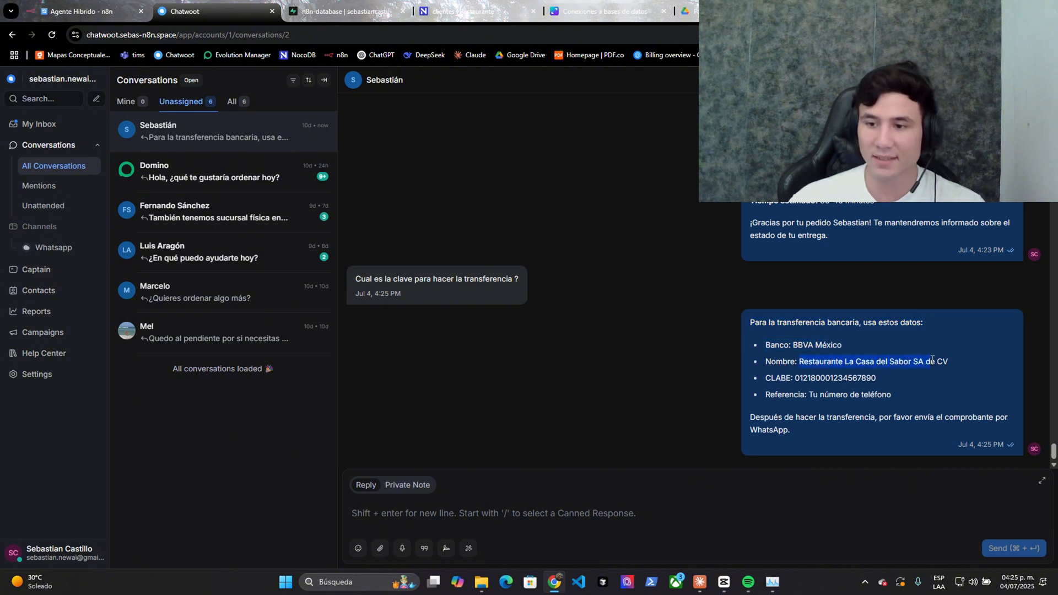
{"action": "left_click_drag", "start_coordinate": [807, 379], "coordinate": [876, 379]}
{"action": "left_click_drag", "start_coordinate": [809, 394], "coordinate": [891, 394]}
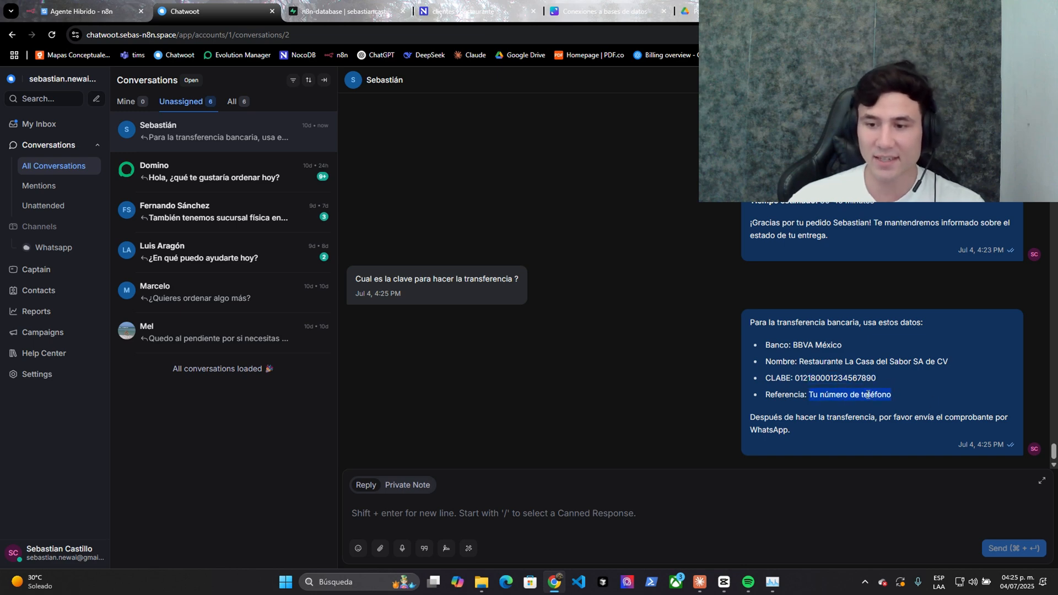
{"action": "left_click", "coordinate": [855, 391]}
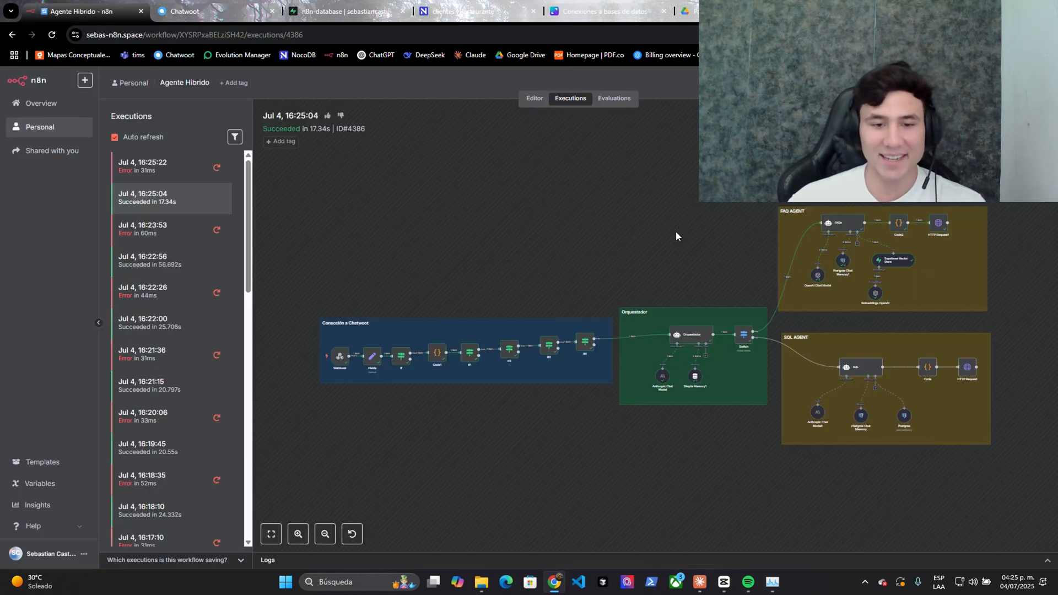
- Open the FAQs node's execution details showing the Supabase Vector Store input and output
{"action": "scroll", "coordinate": [675, 231], "scroll_direction": "up", "scroll_amount": 4}
{"action": "left_click_drag", "start_coordinate": [830, 246], "coordinate": [739, 232]}
{"action": "scroll", "coordinate": [735, 234], "scroll_direction": "up", "scroll_amount": 3}
{"action": "left_click_drag", "start_coordinate": [695, 261], "coordinate": [386, 299]}
{"action": "scroll", "coordinate": [576, 269], "scroll_direction": "down", "scroll_amount": 3}
{"action": "scroll", "coordinate": [564, 260], "scroll_direction": "up", "scroll_amount": 3}
{"action": "right_click", "coordinate": [561, 249]}
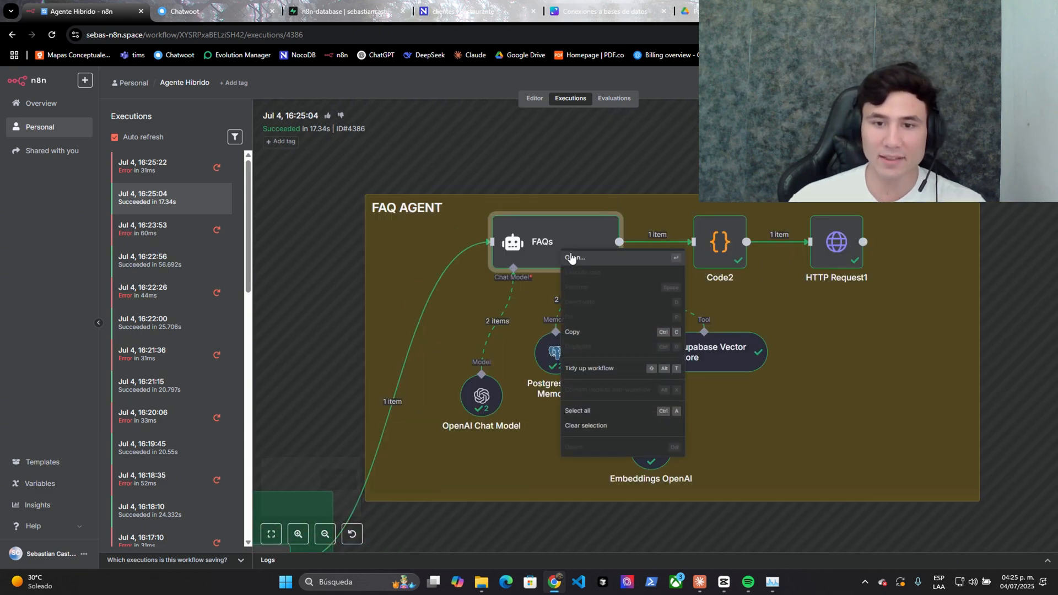
{"action": "left_click", "coordinate": [571, 257]}
{"action": "left_click", "coordinate": [383, 109]}
{"action": "left_click", "coordinate": [390, 193]}
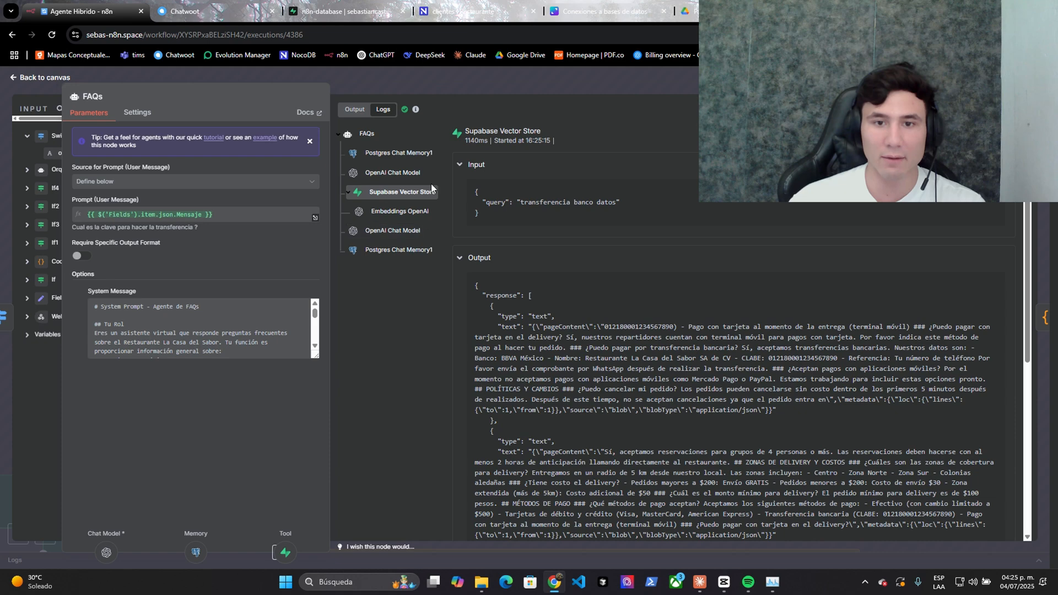
- Read the bank-transfer query sent to the vector store and the FAQ text returned
{"action": "left_click_drag", "start_coordinate": [529, 204], "coordinate": [605, 202]}
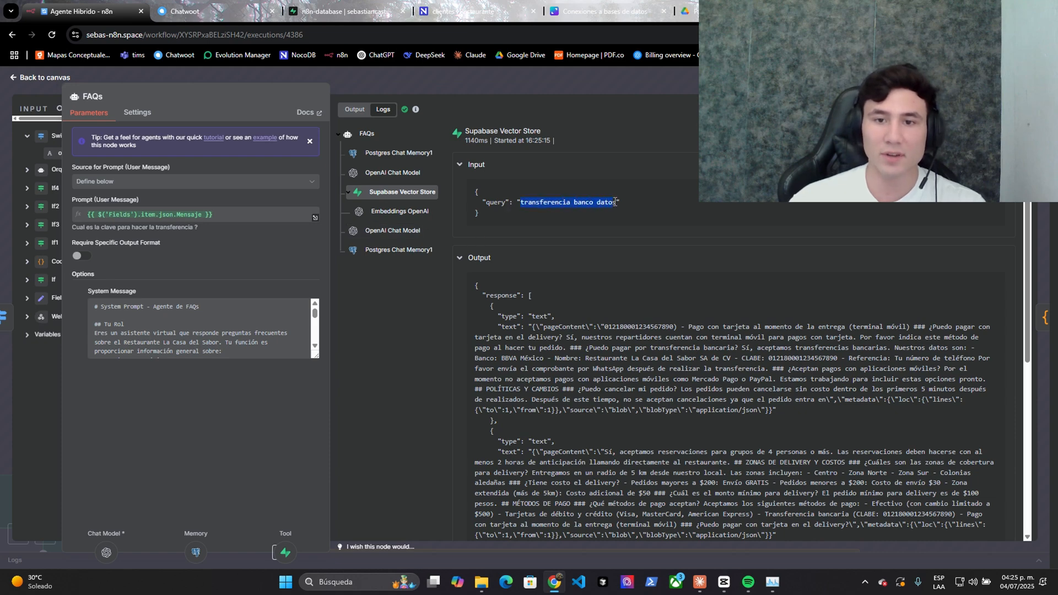
{"action": "scroll", "coordinate": [618, 273], "scroll_direction": "down", "scroll_amount": 1}
{"action": "left_click_drag", "start_coordinate": [679, 273], "coordinate": [708, 333]}
{"action": "scroll", "coordinate": [722, 299], "scroll_direction": "down", "scroll_amount": 5}
{"action": "left_click", "coordinate": [703, 435]}
- Reopen the FAQs node details, check the bank details in the reply, then switch to NocoDB
{"action": "key", "text": "Escape"}
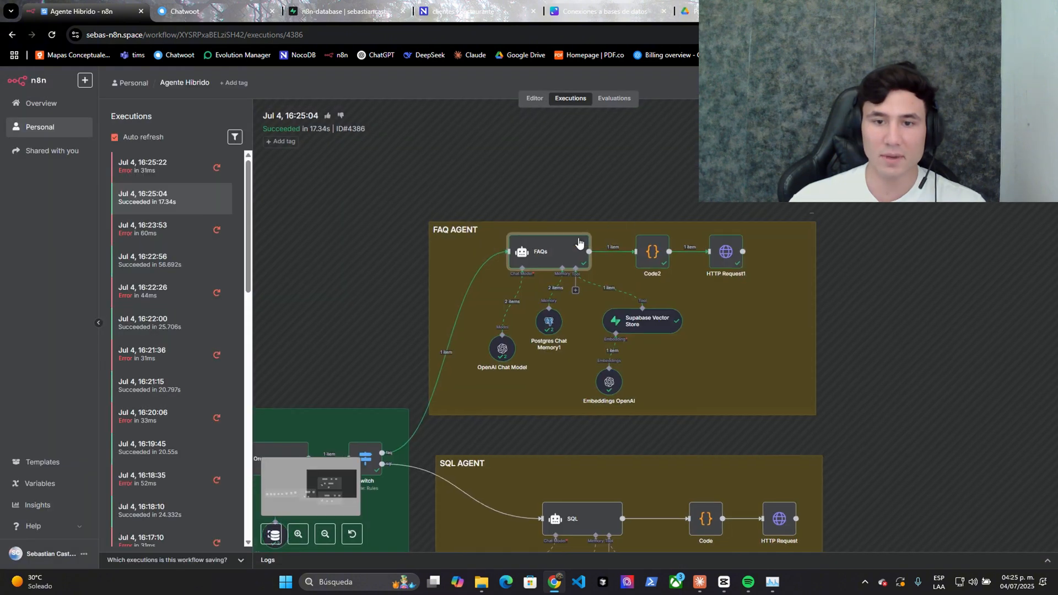
{"action": "right_click", "coordinate": [551, 255]}
{"action": "left_click", "coordinate": [557, 260]}
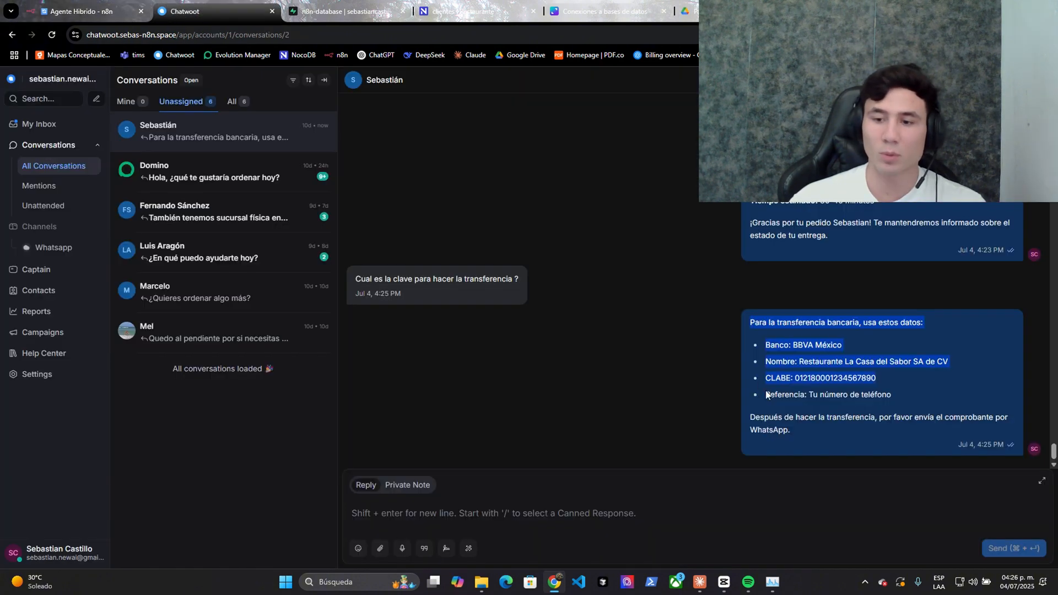
{"action": "left_click_drag", "start_coordinate": [766, 394], "coordinate": [798, 433]}
{"action": "left_click", "coordinate": [798, 433]}
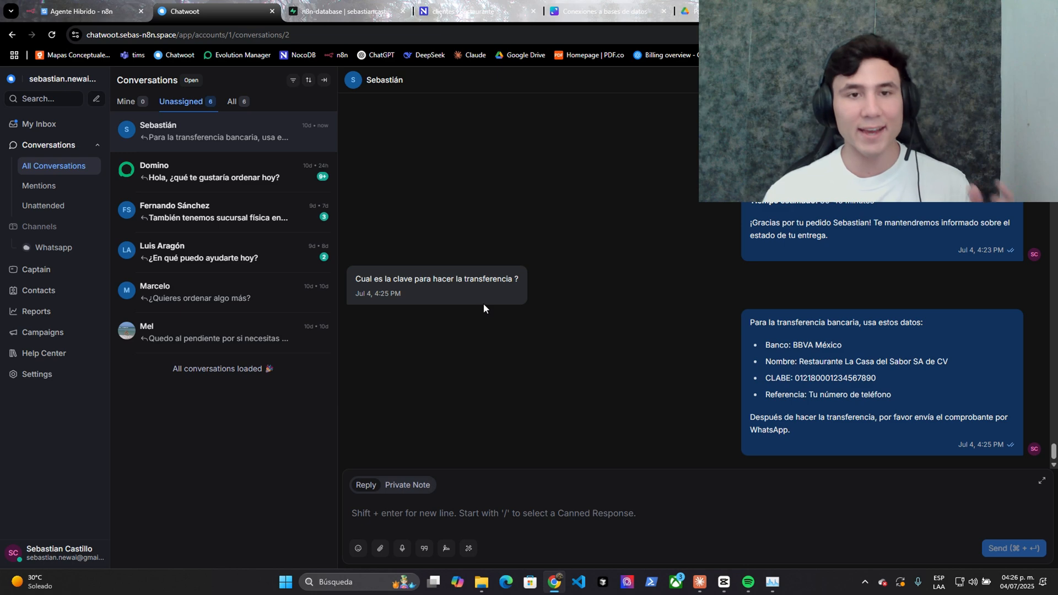
{"action": "left_click", "coordinate": [479, 11]}
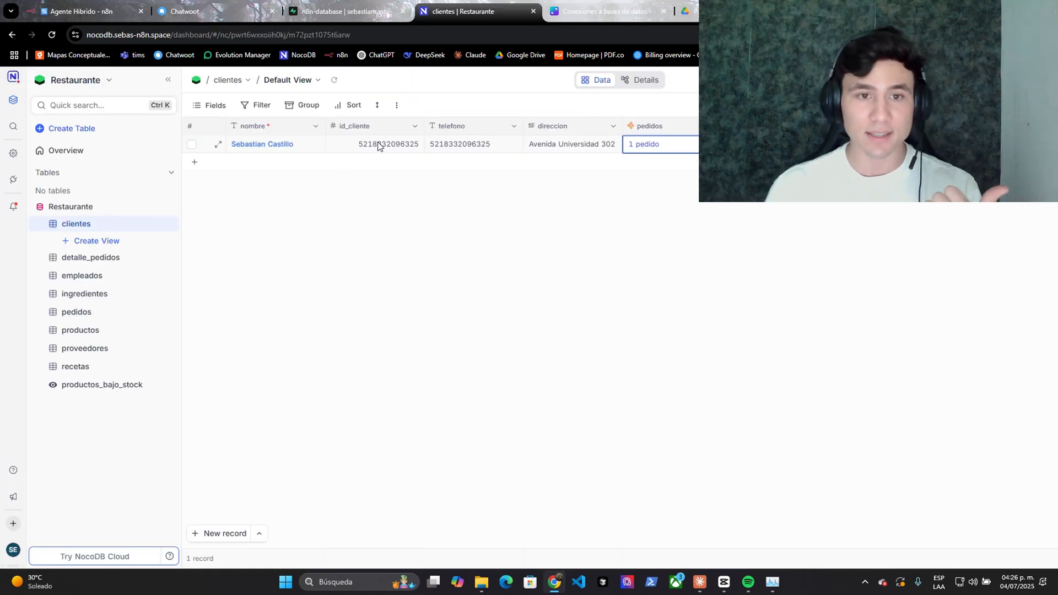
- Check the saved customer's telefono, direccion and nombre in clientes
{"action": "left_click", "coordinate": [459, 152]}
{"action": "left_click", "coordinate": [530, 148]}
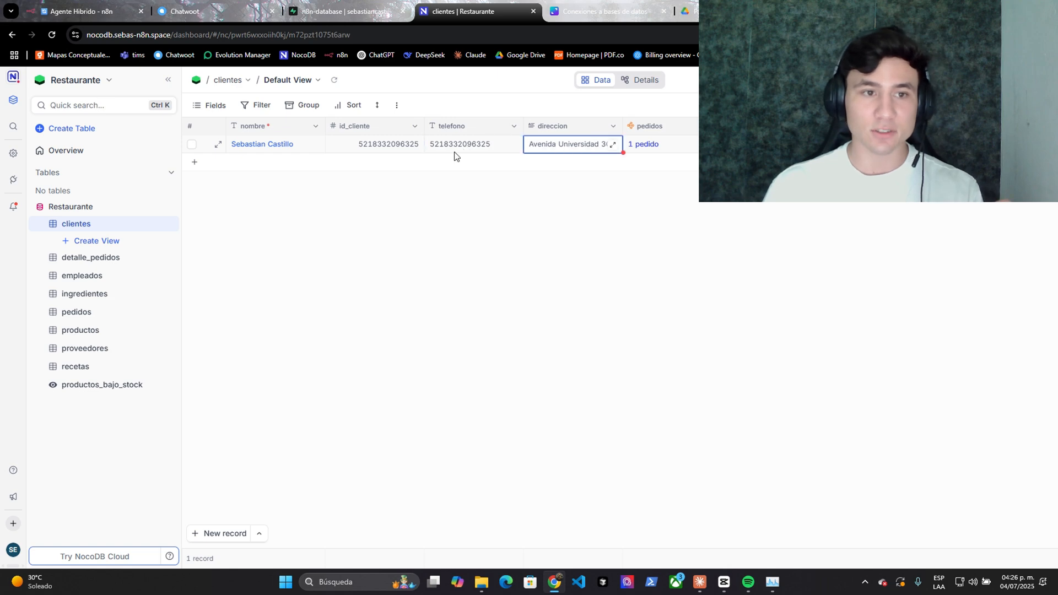
{"action": "left_click", "coordinate": [283, 149]}
- Check the order's delivery type and transferencia payment, view detalle_pedidos, then return to Chatwoot
{"action": "left_click", "coordinate": [83, 312]}
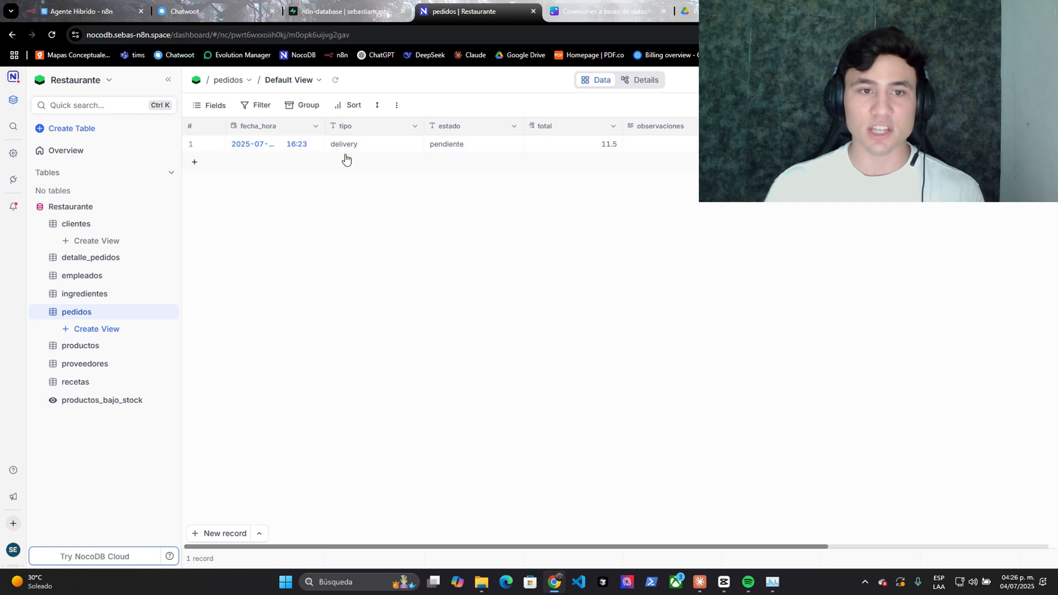
{"action": "left_click", "coordinate": [363, 149]}
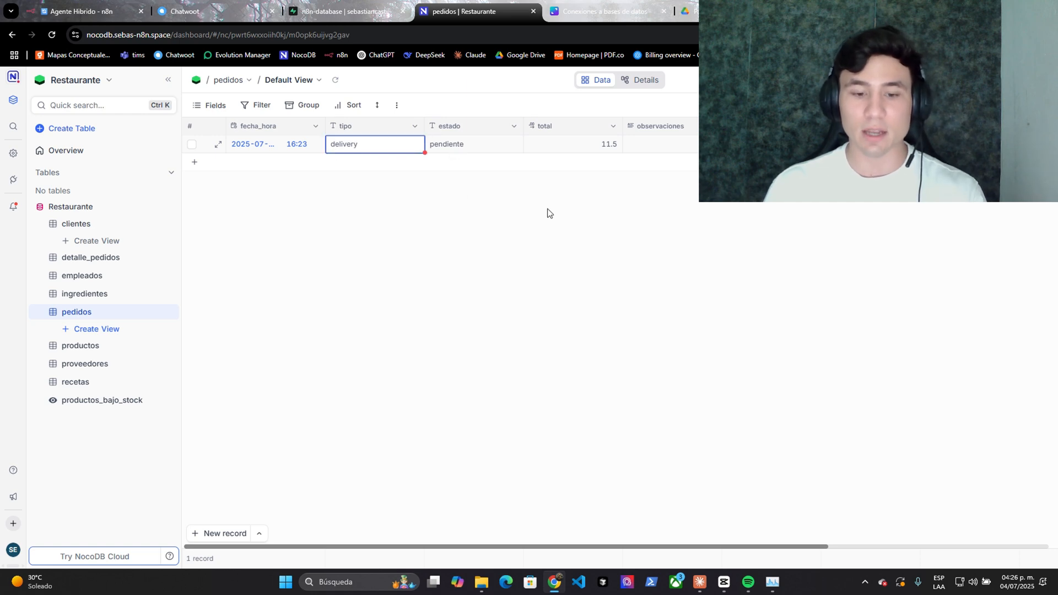
{"action": "left_click_drag", "start_coordinate": [511, 548], "coordinate": [609, 538]}
{"action": "left_click", "coordinate": [503, 147]}
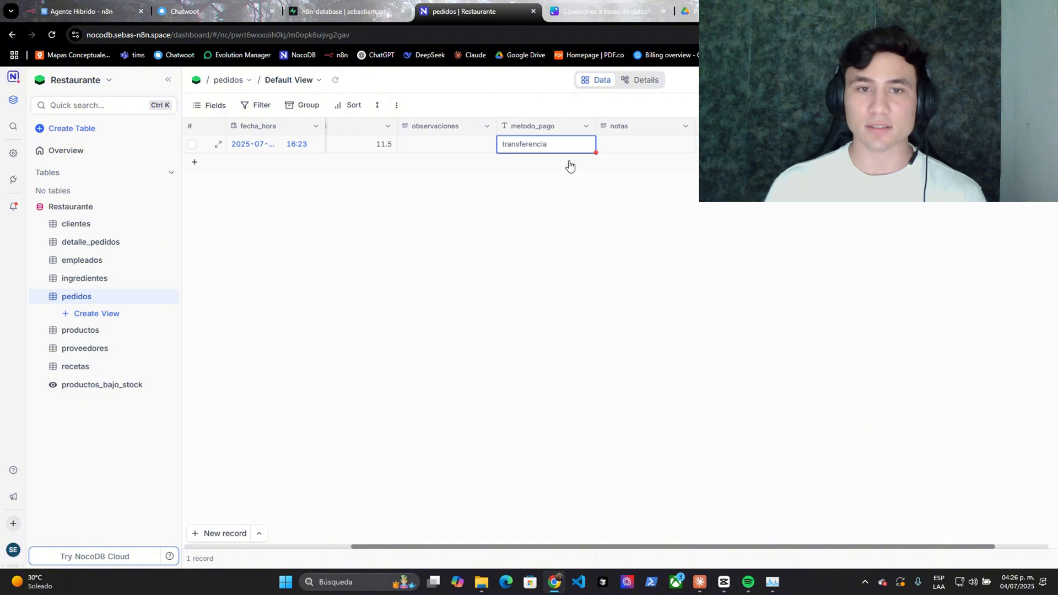
{"action": "left_click", "coordinate": [93, 242]}
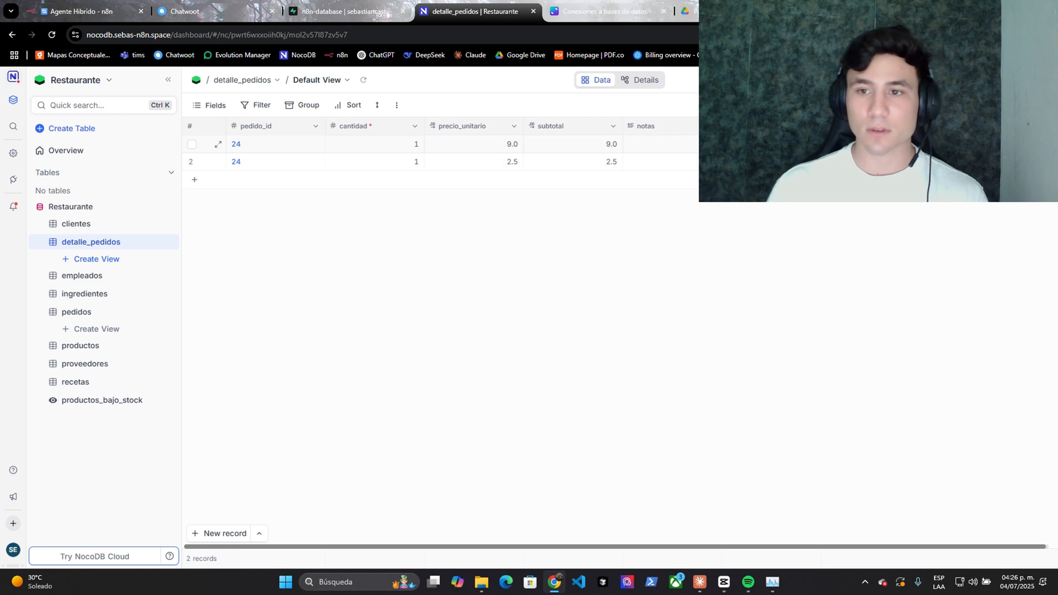
{"action": "key", "text": "ctrl+2"}
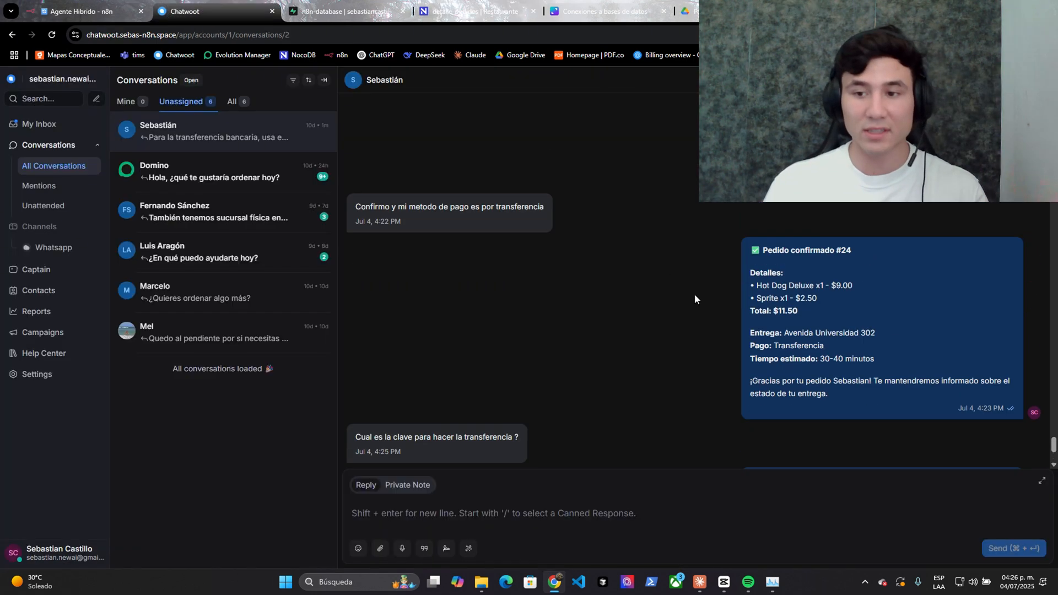
- Pan across the n8n workflow, then check the customer's id_cliente and nombre in NocoDB
{"action": "left_click", "coordinate": [763, 360]}
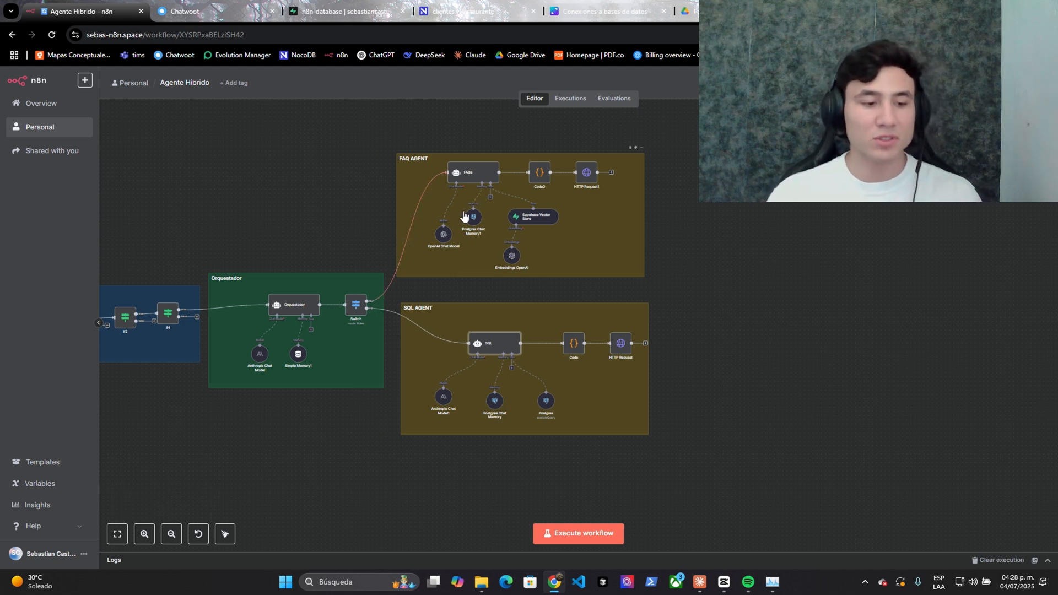
{"action": "scroll", "coordinate": [437, 238], "scroll_direction": "left", "scroll_amount": 5}
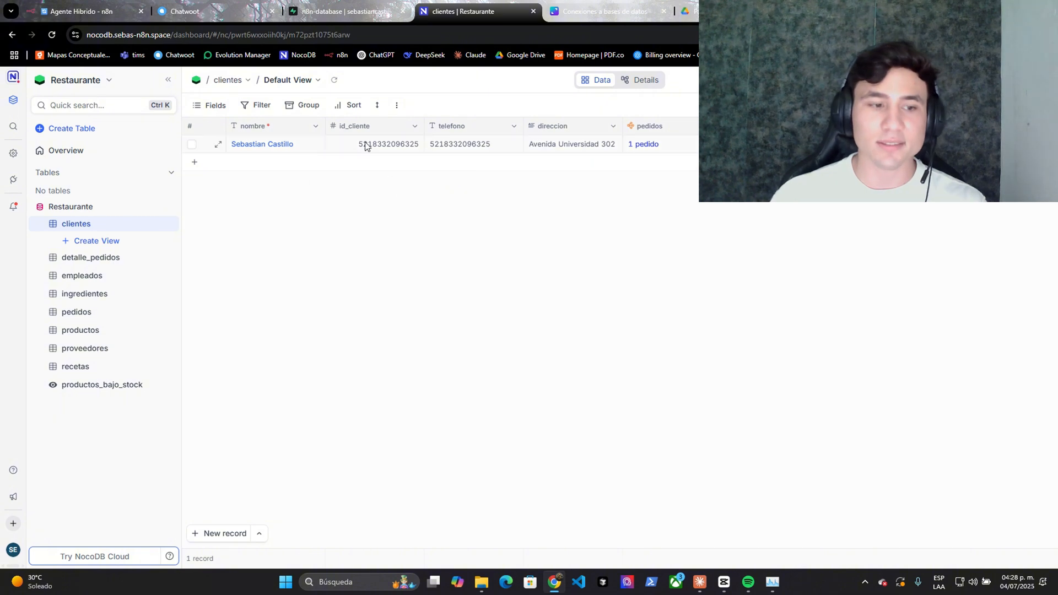
{"action": "left_click", "coordinate": [355, 150]}
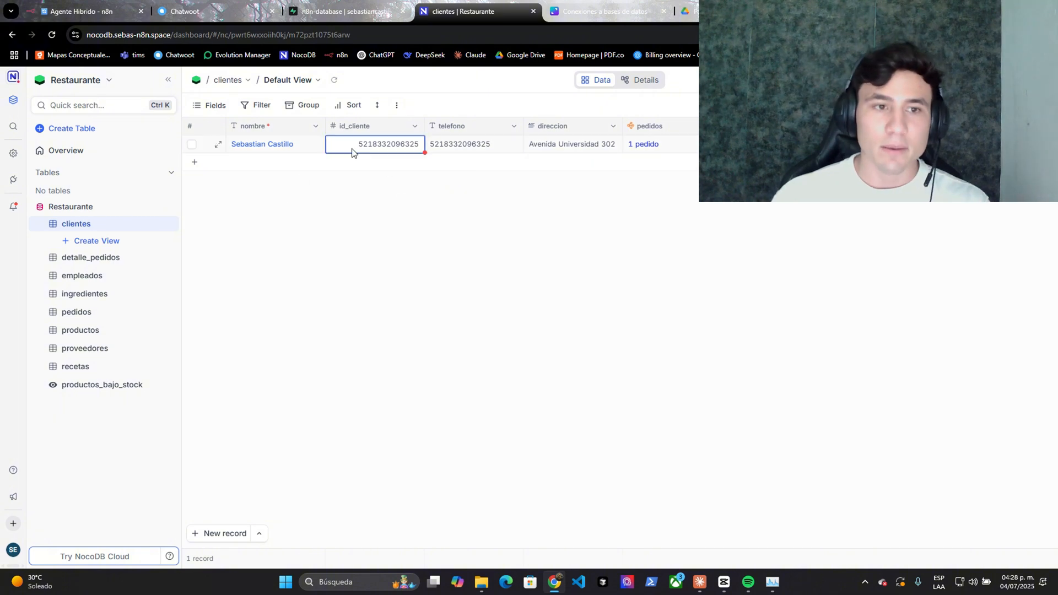
{"action": "left_click", "coordinate": [275, 151]}
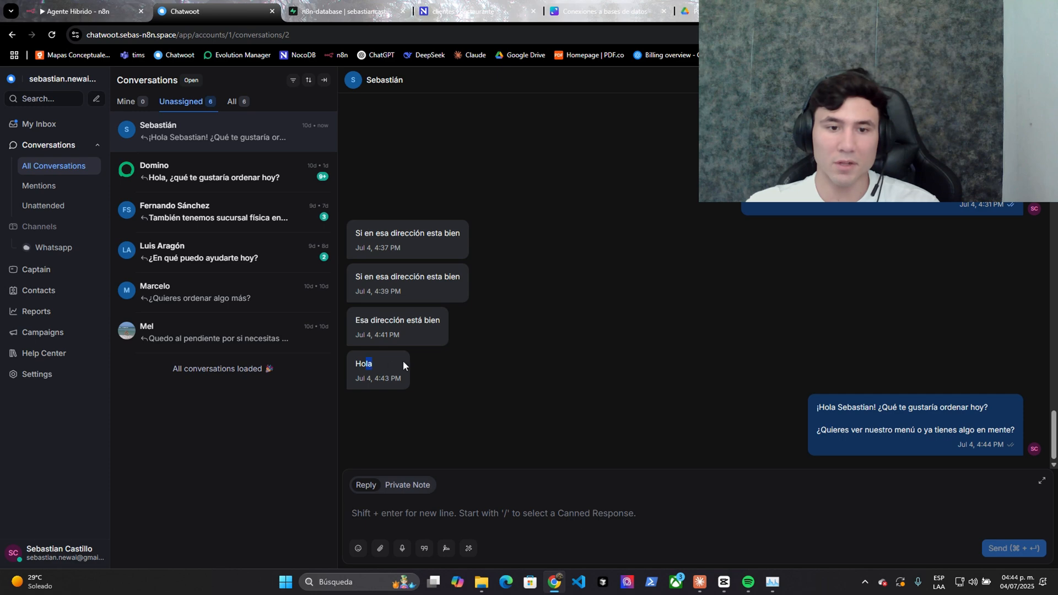
- Read the bot's greeting asking what the customer would like to order
{"action": "left_click_drag", "start_coordinate": [847, 404], "coordinate": [932, 407]}
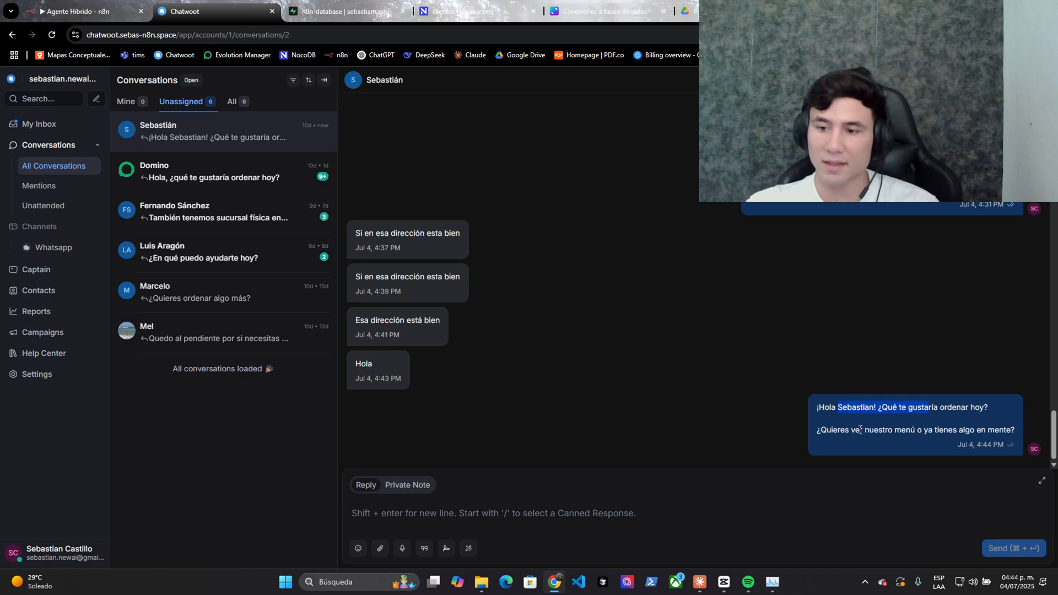
{"action": "left_click_drag", "start_coordinate": [860, 430], "coordinate": [1010, 431]}
{"action": "left_click_drag", "start_coordinate": [815, 409], "coordinate": [928, 431]}
{"action": "left_click", "coordinate": [936, 432]}
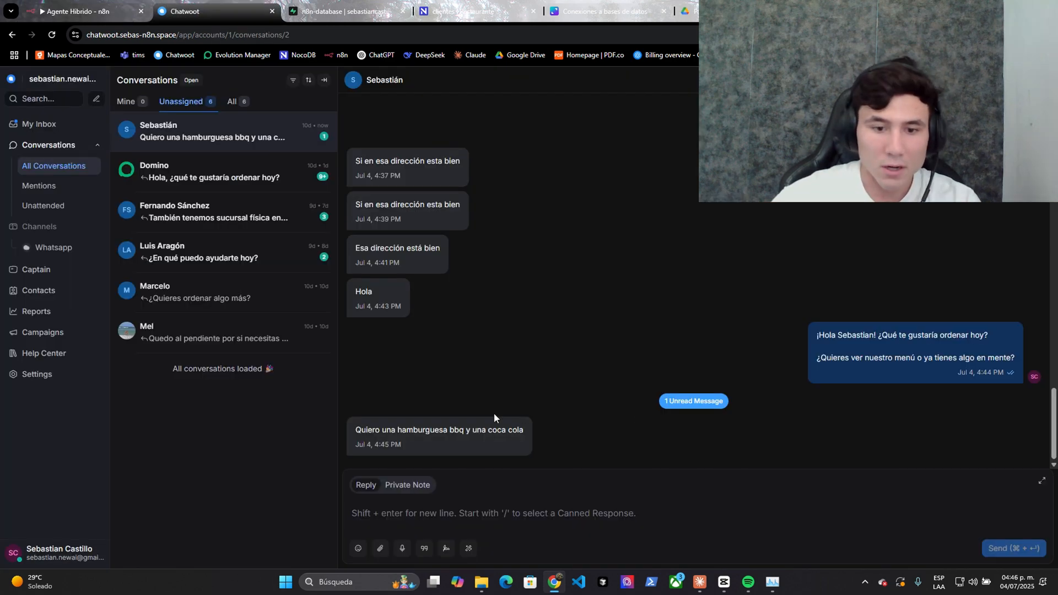
- Review the Hamburguesa BBQ Ranch and Coca Cola request and the bot's $14.00 total
{"action": "left_click_drag", "start_coordinate": [439, 431], "coordinate": [889, 358]}
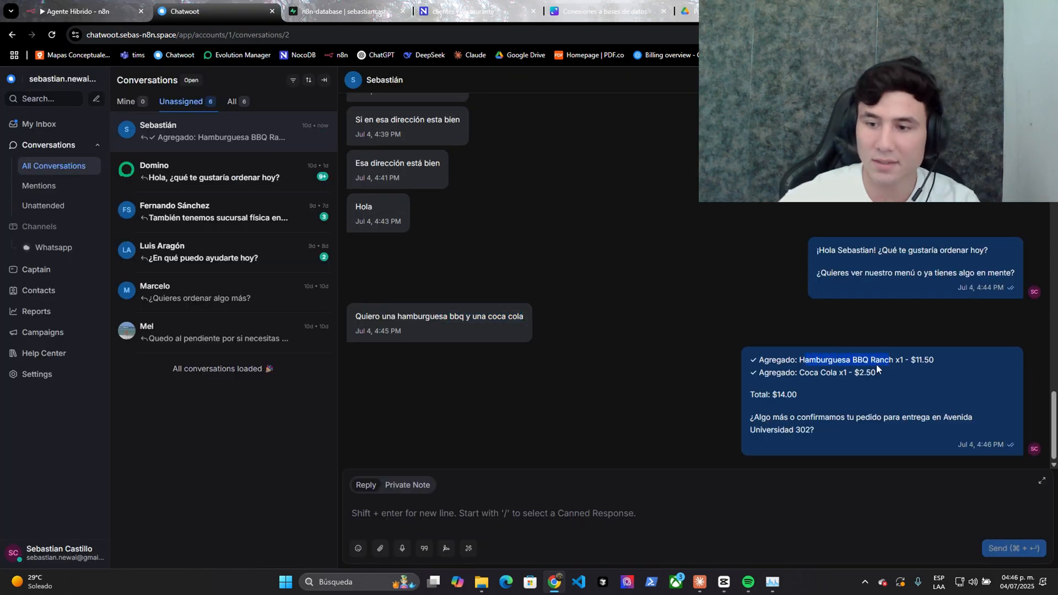
{"action": "left_click_drag", "start_coordinate": [799, 372], "coordinate": [876, 373]}
{"action": "left_click_drag", "start_coordinate": [772, 394], "coordinate": [939, 416]}
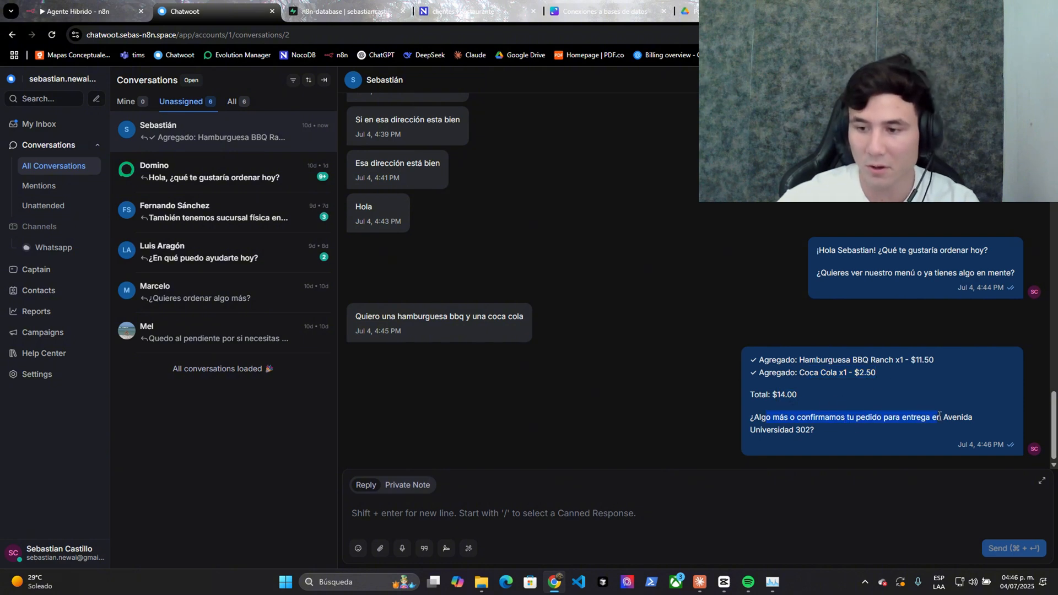
{"action": "left_click", "coordinate": [582, 510]}
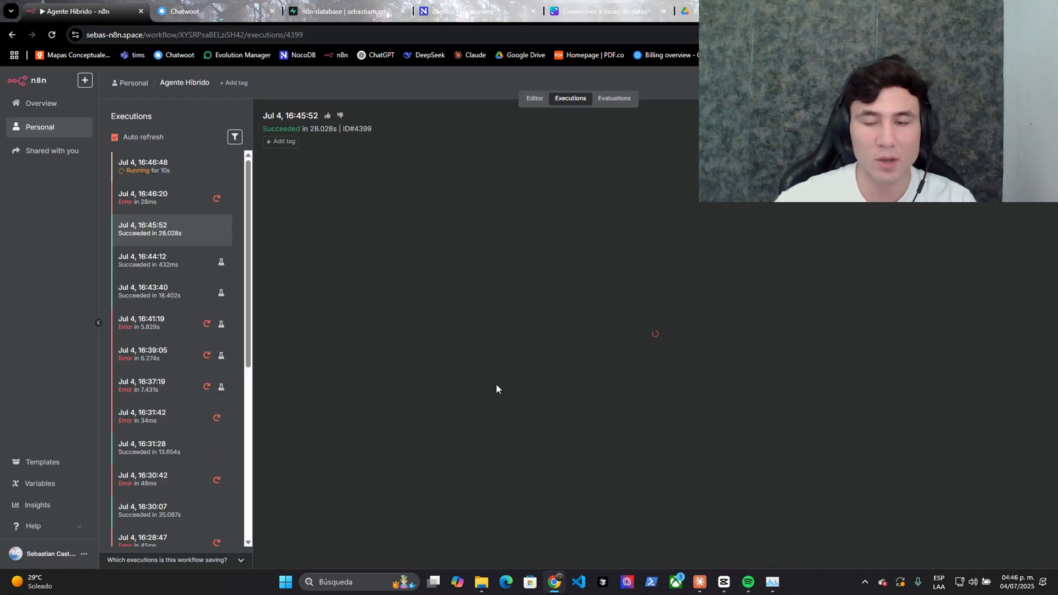
- Step through the Postgres tool's three runs: customer lookup, BBQ burger and Coca-Cola queries, then glance at Chatwoot
{"action": "right_click", "coordinate": [611, 353]}
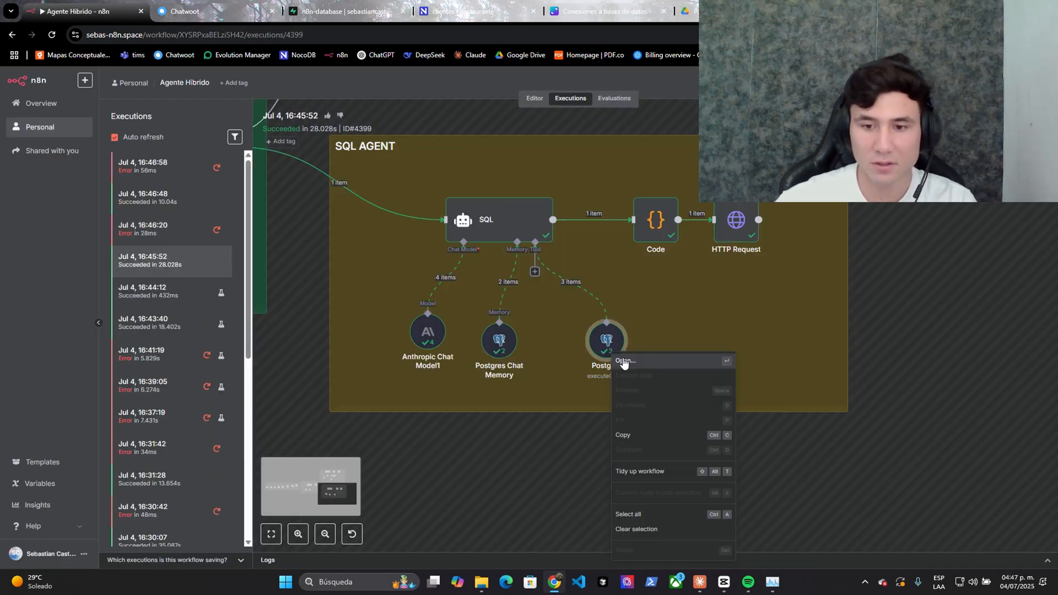
{"action": "left_click", "coordinate": [623, 362]}
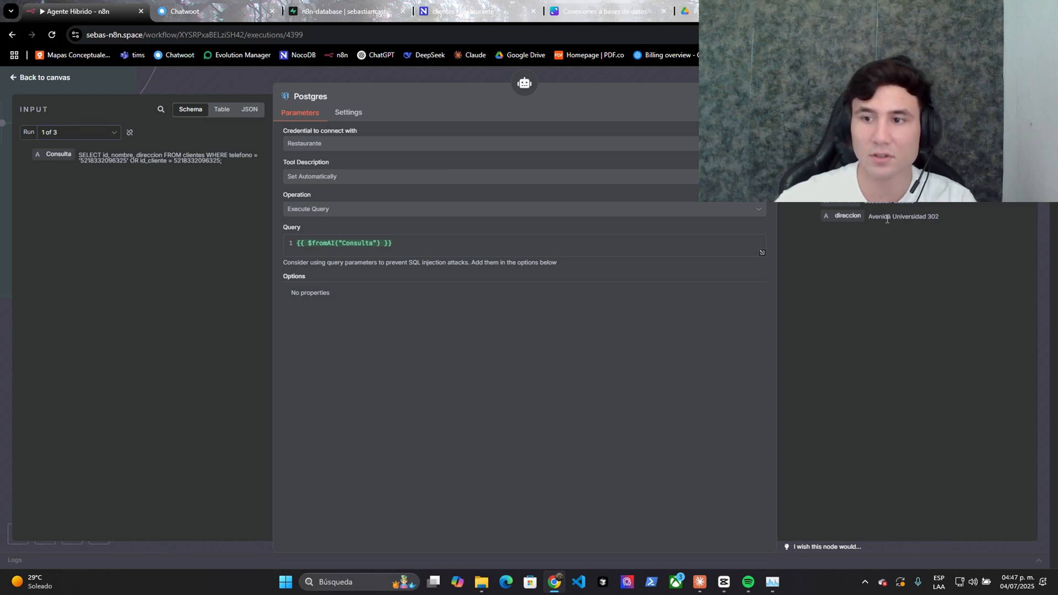
{"action": "left_click", "coordinate": [97, 136]}
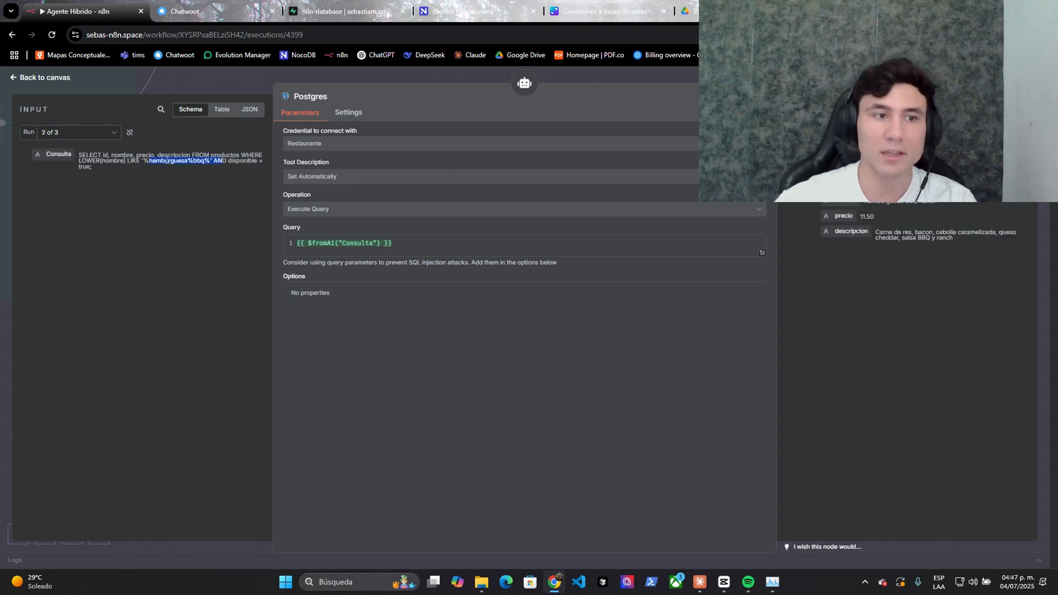
{"action": "left_click", "coordinate": [228, 162]}
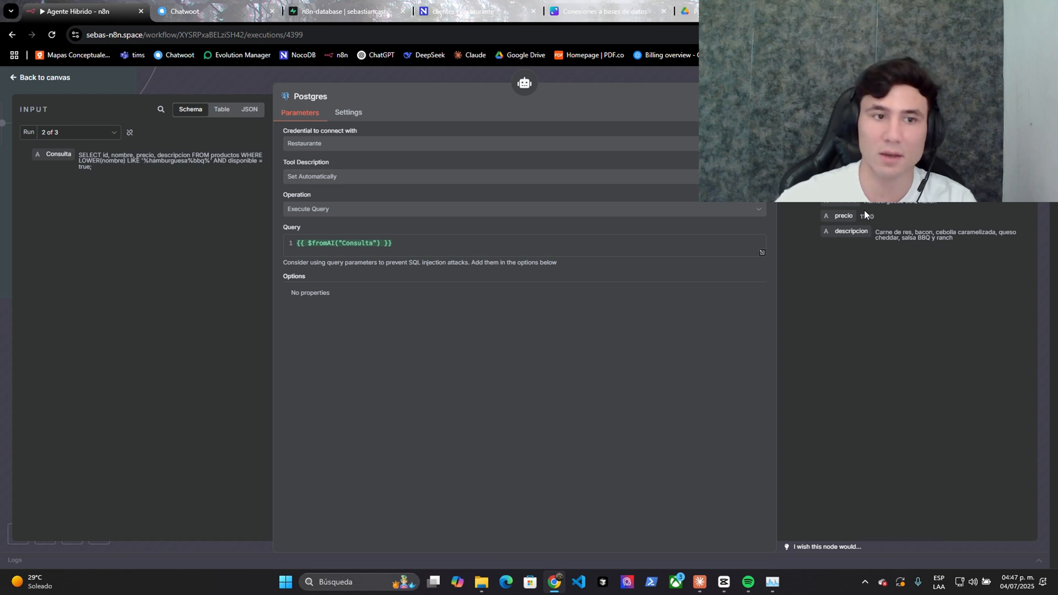
{"action": "left_click", "coordinate": [103, 136]}
{"action": "left_click", "coordinate": [83, 191]}
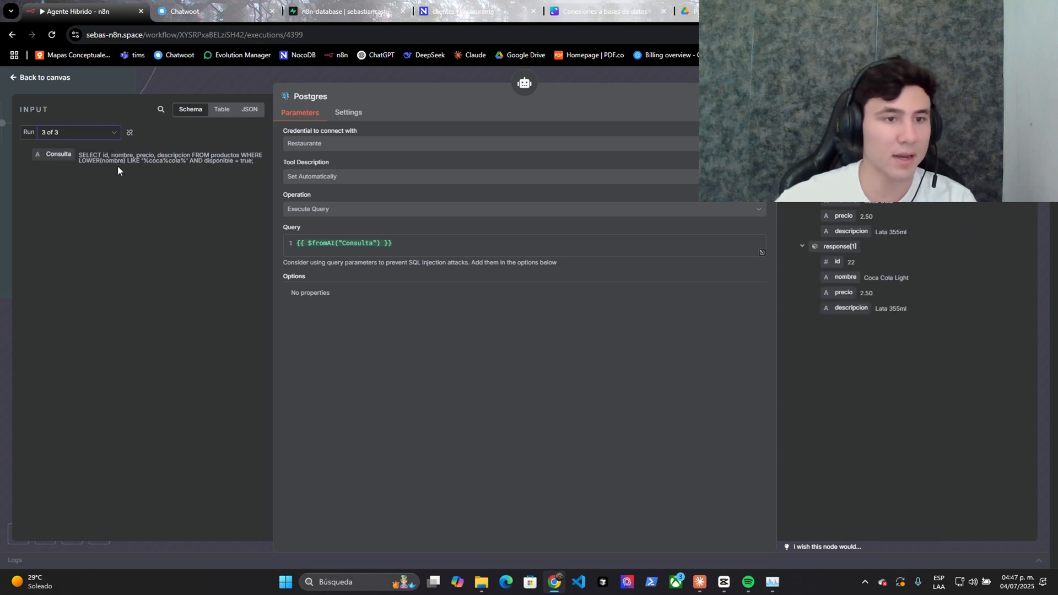
{"action": "key", "text": "ctrl+Tab"}
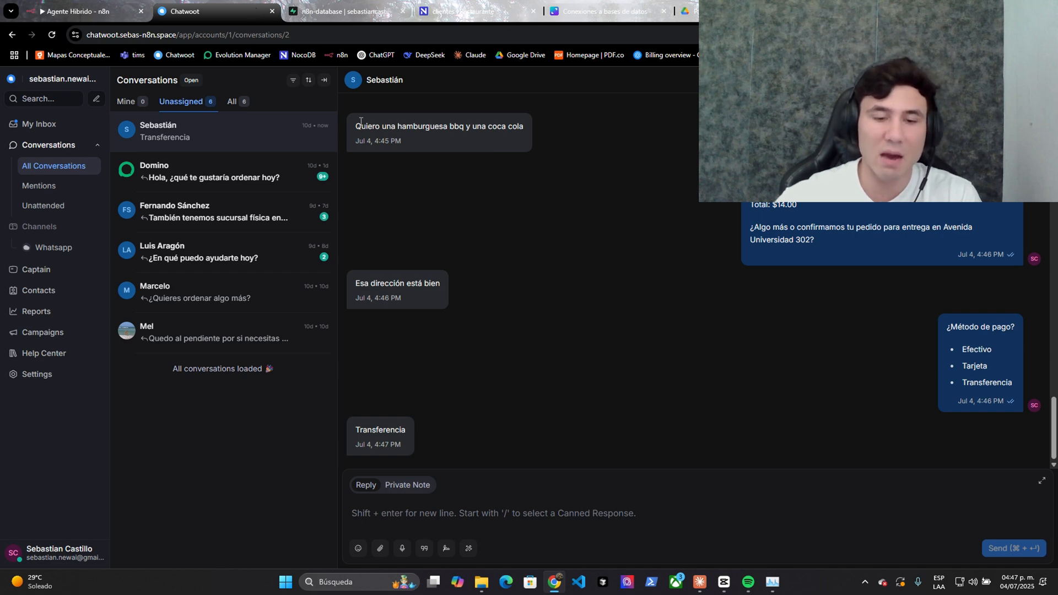
{"action": "key", "text": "ctrl+shift+Tab"}
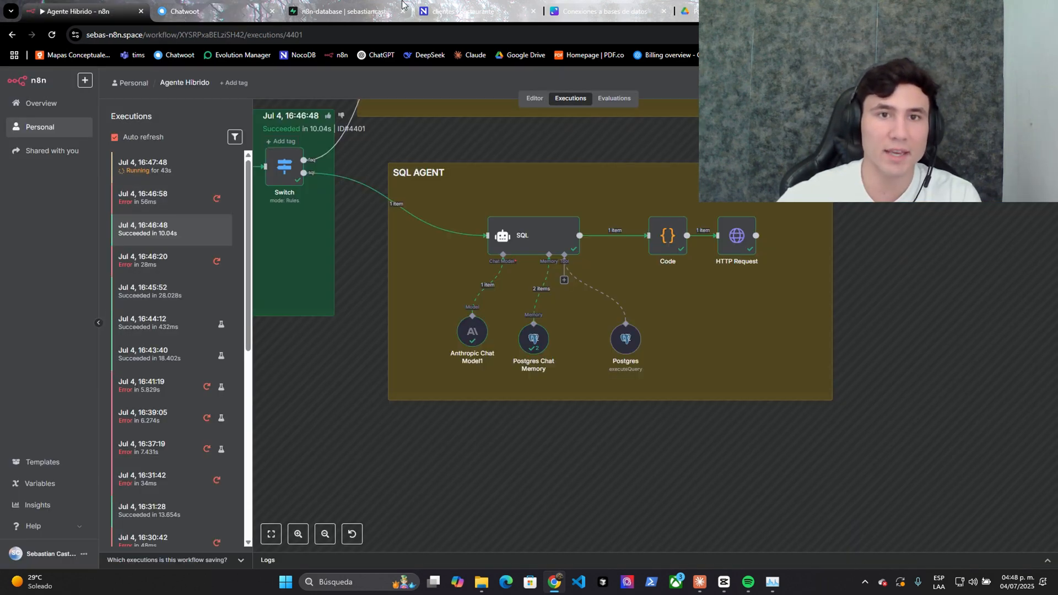
- In NocoDB, browse the pedidos and detalle_pedidos tables
{"action": "left_click", "coordinate": [450, 4]}
{"action": "left_click", "coordinate": [160, 309]}
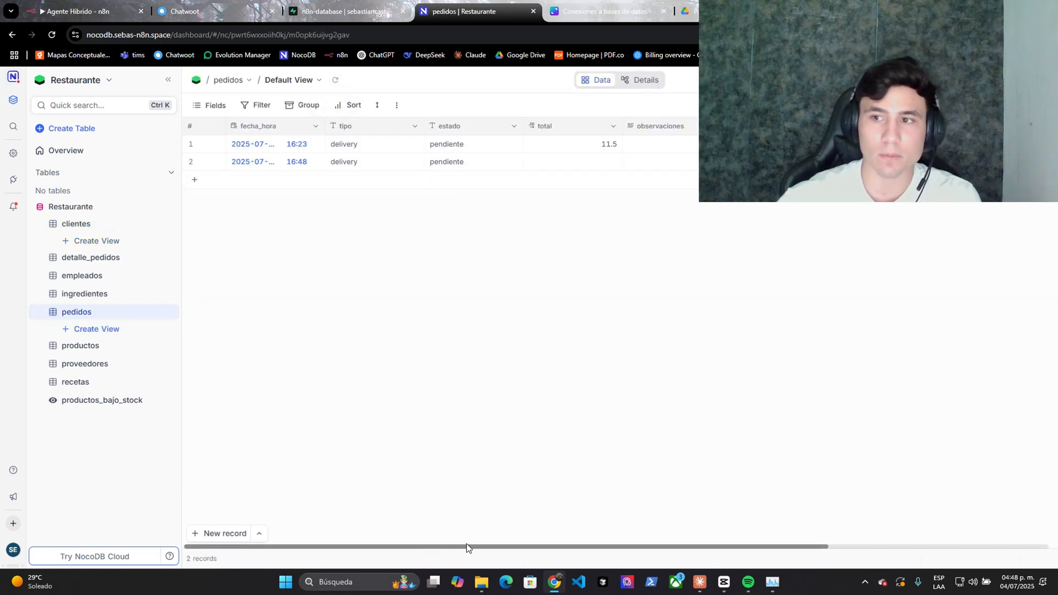
{"action": "left_click", "coordinate": [130, 255]}
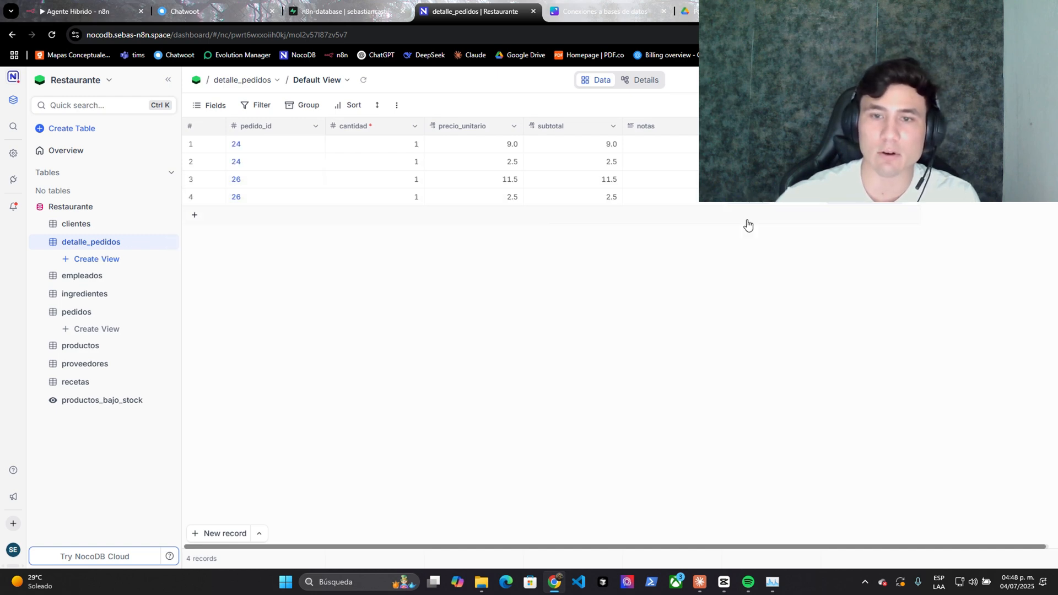
{"action": "left_click", "coordinate": [80, 311]}
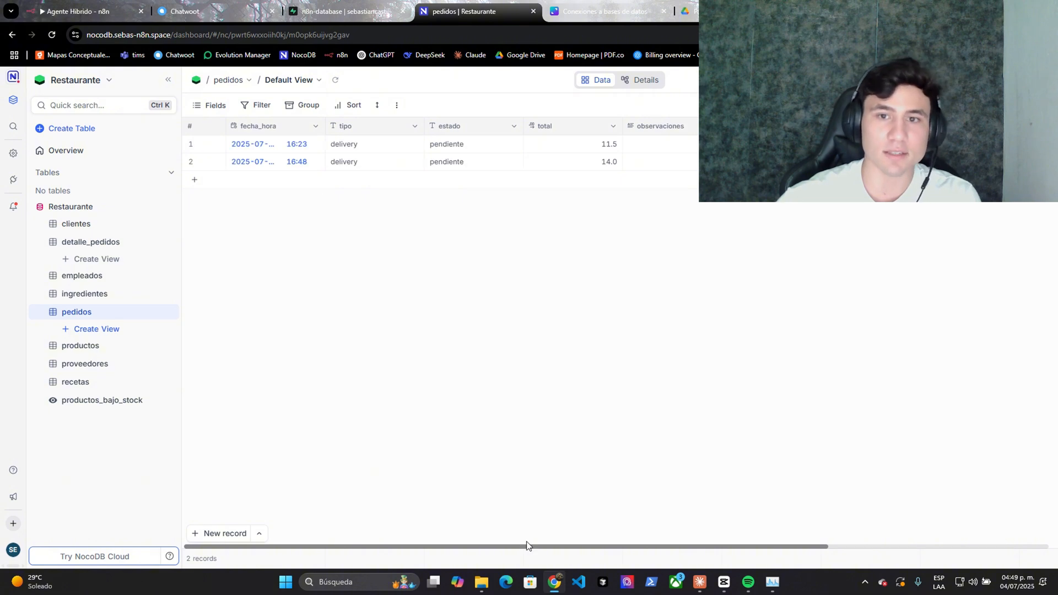
{"action": "left_click_drag", "start_coordinate": [526, 546], "coordinate": [725, 514]}
- Inspect order 26's two linked items, the burger and the Coca Cola, then return to Chatwoot
{"action": "left_click", "coordinate": [682, 162]}
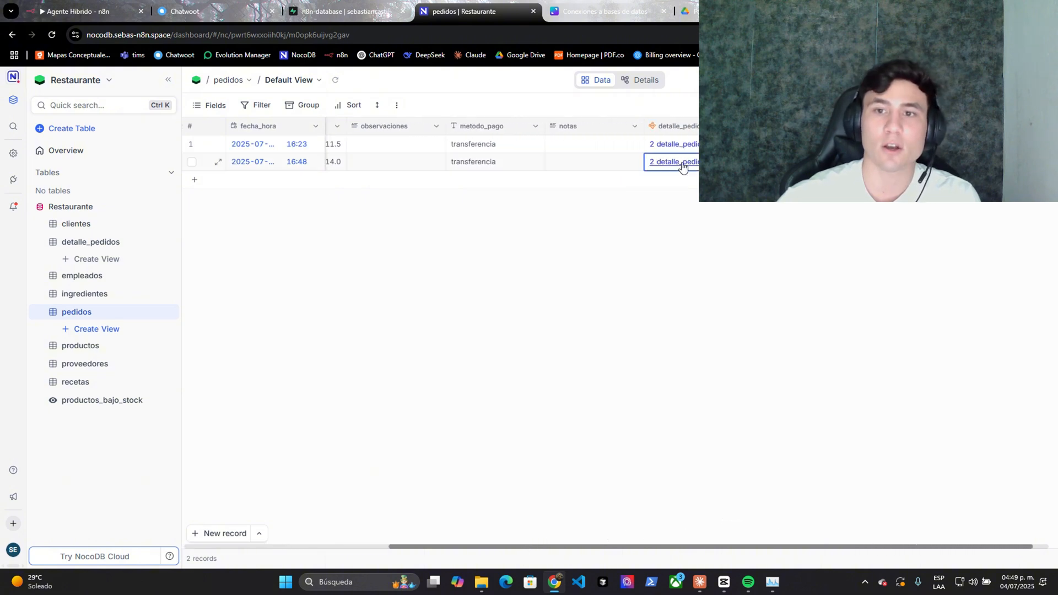
{"action": "left_click", "coordinate": [804, 207]}
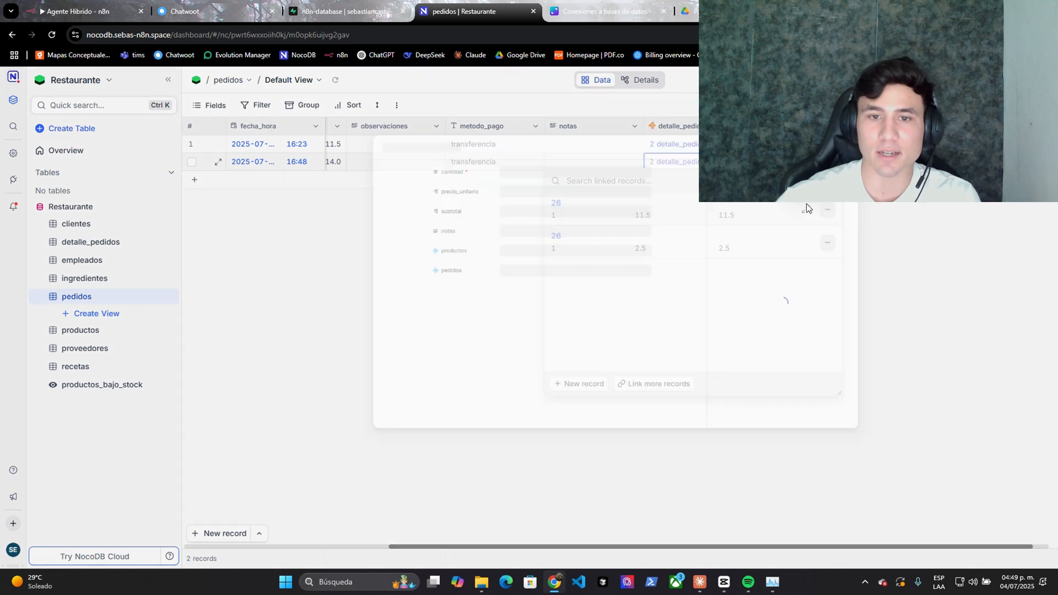
{"action": "key", "text": "Escape"}
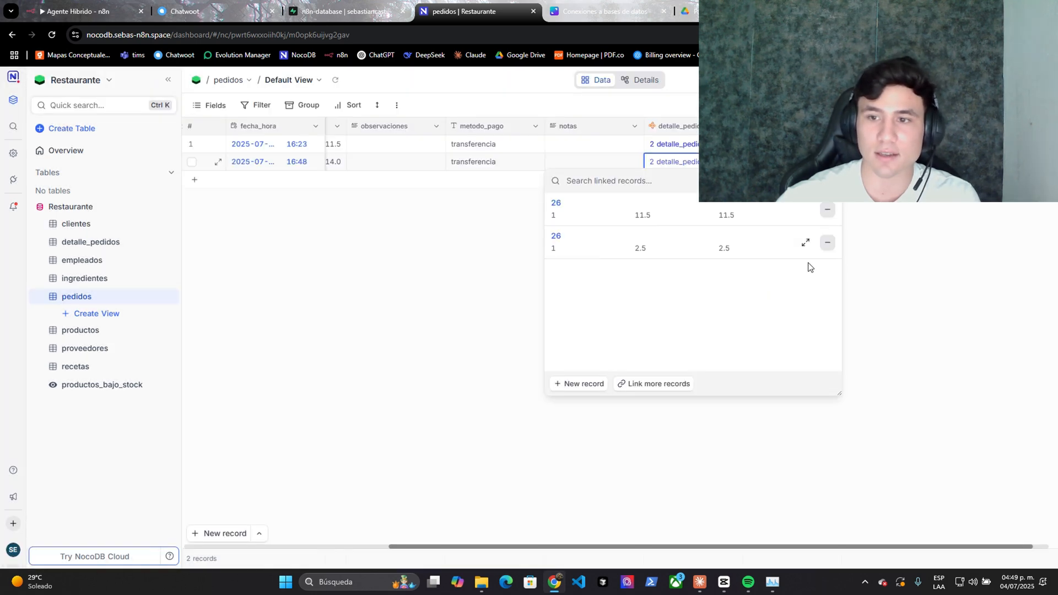
{"action": "left_click", "coordinate": [804, 245]}
{"action": "left_click", "coordinate": [864, 122]}
{"action": "left_click", "coordinate": [463, 255]}
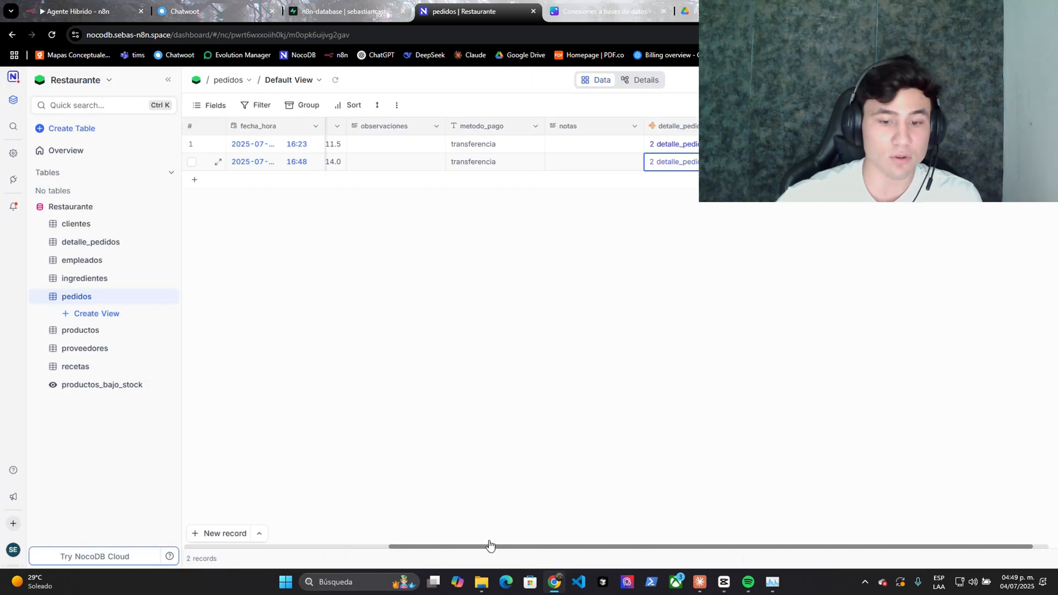
{"action": "left_click", "coordinate": [212, 11]}
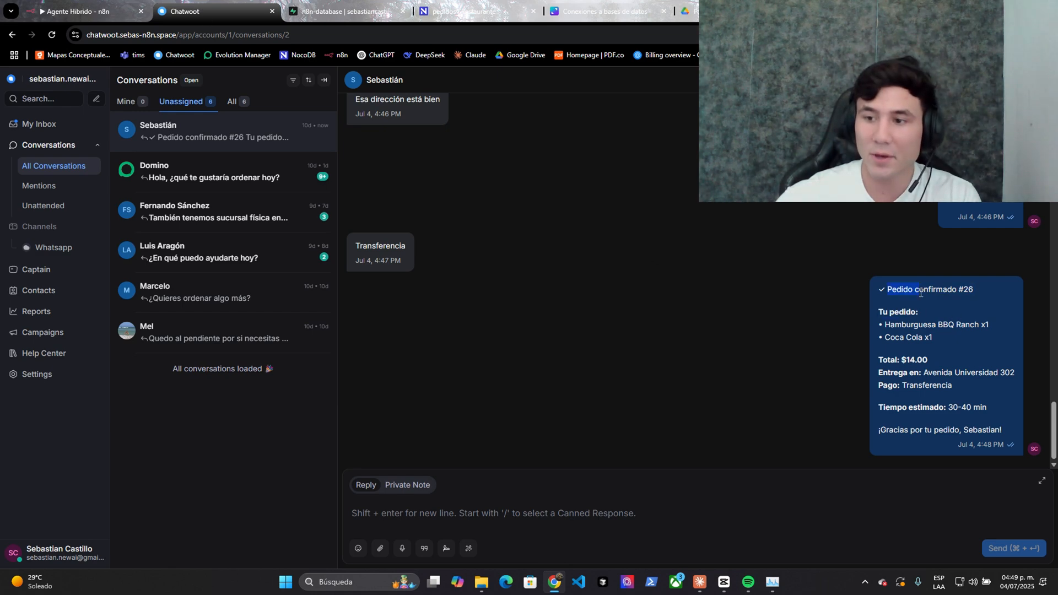
- Highlight the 'Pedido confirmado #26' reply listing Hamburguesa BBQ Ranch and Coca Cola, then deselect it
{"action": "left_click_drag", "start_coordinate": [920, 292], "coordinate": [971, 328]}
{"action": "left_click", "coordinate": [934, 438]}
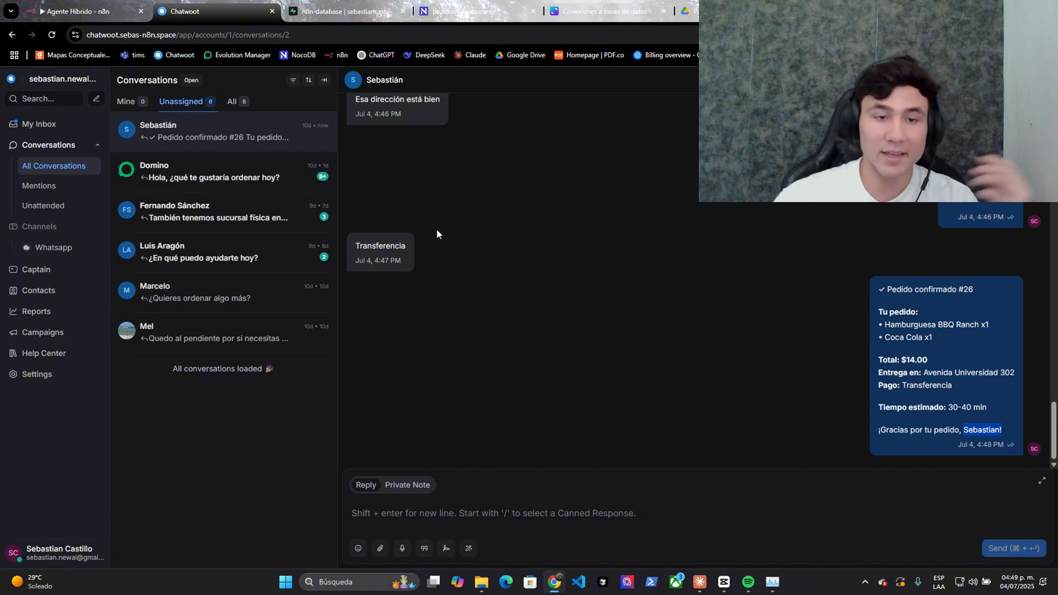
- Browse the NocoDB clientes and productos tables
{"action": "left_click", "coordinate": [464, 12]}
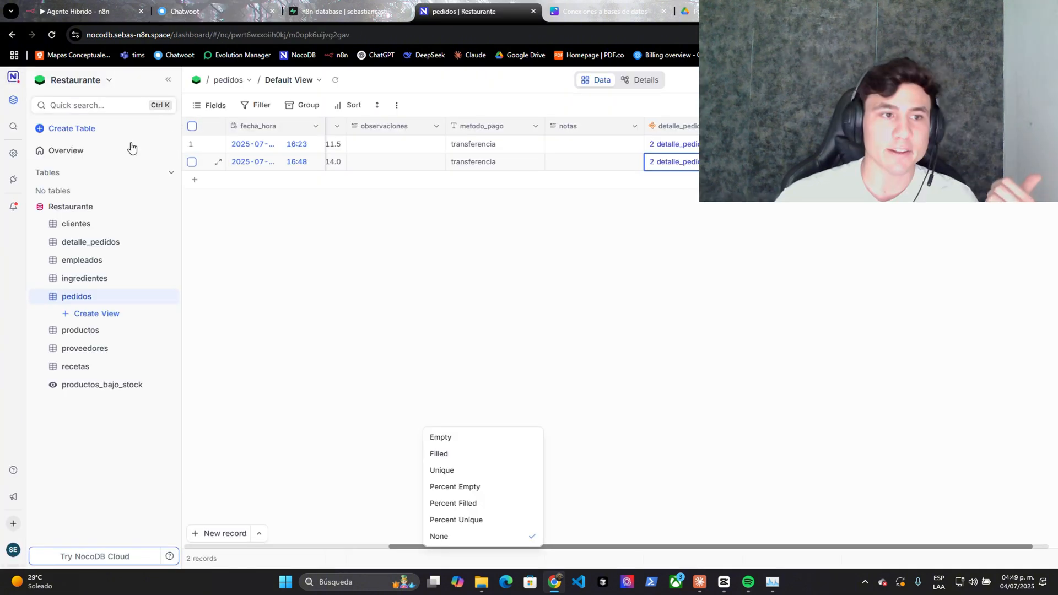
{"action": "left_click", "coordinate": [74, 224]}
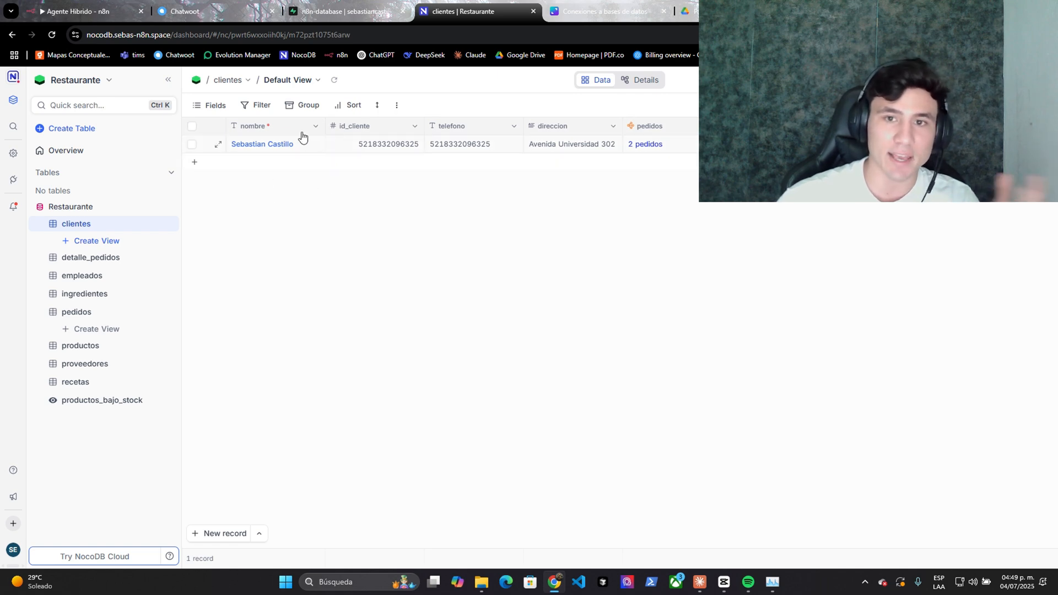
{"action": "left_click", "coordinate": [83, 352]}
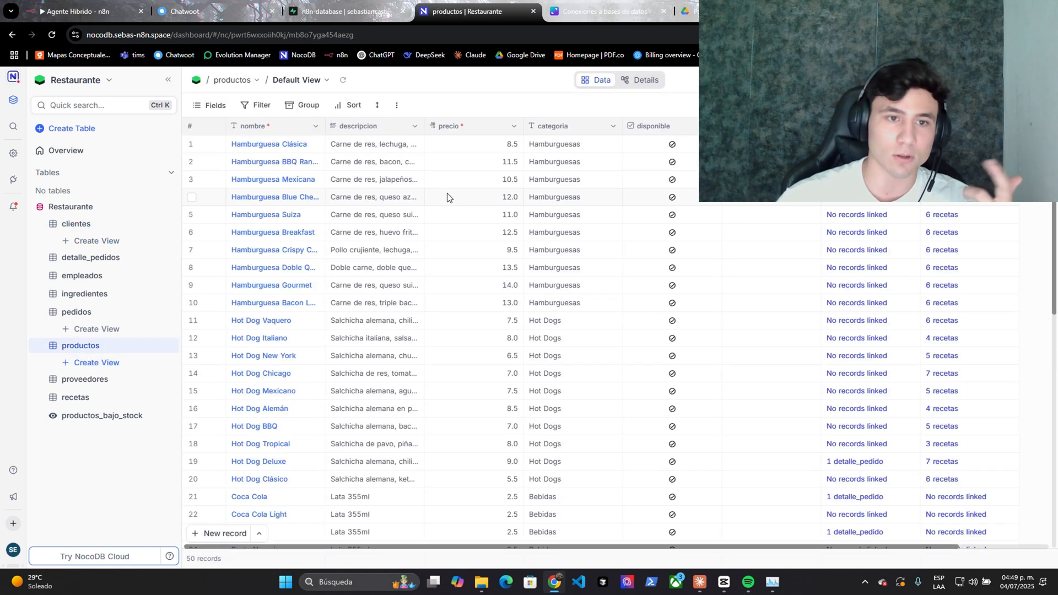
{"action": "scroll", "coordinate": [241, 292], "scroll_direction": "down", "scroll_amount": 10}
- Scroll the recetas table and expand the Hamburguesa Doble Queso record in row 24
{"action": "left_click", "coordinate": [83, 397]}
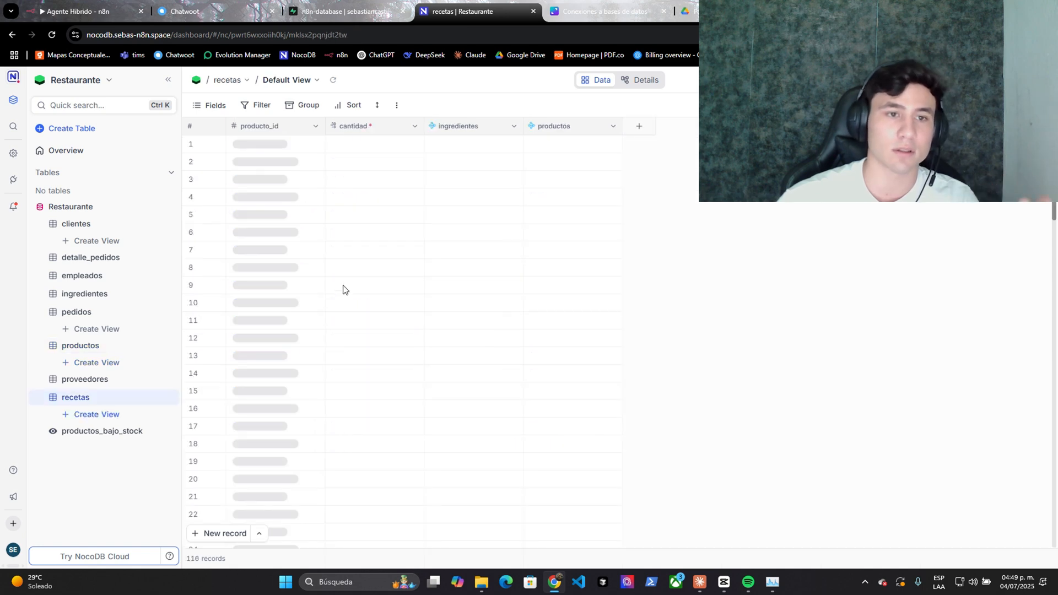
{"action": "scroll", "coordinate": [342, 290], "scroll_direction": "down", "scroll_amount": 4}
{"action": "scroll", "coordinate": [345, 290], "scroll_direction": "up", "scroll_amount": 4}
{"action": "scroll", "coordinate": [350, 289], "scroll_direction": "down", "scroll_amount": 3}
{"action": "scroll", "coordinate": [446, 358], "scroll_direction": "down", "scroll_amount": 2}
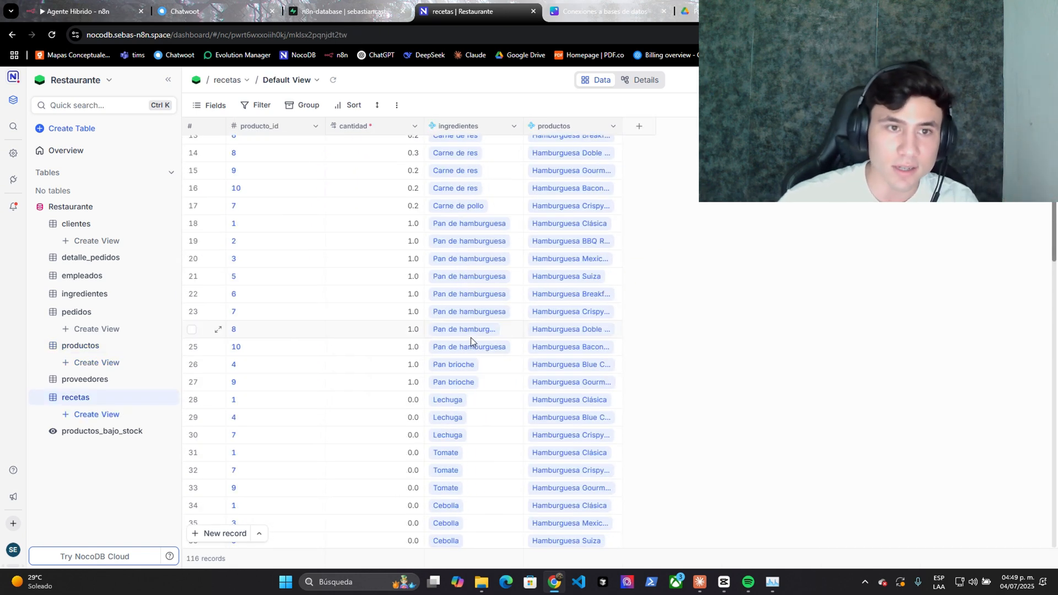
{"action": "left_click", "coordinate": [469, 333]}
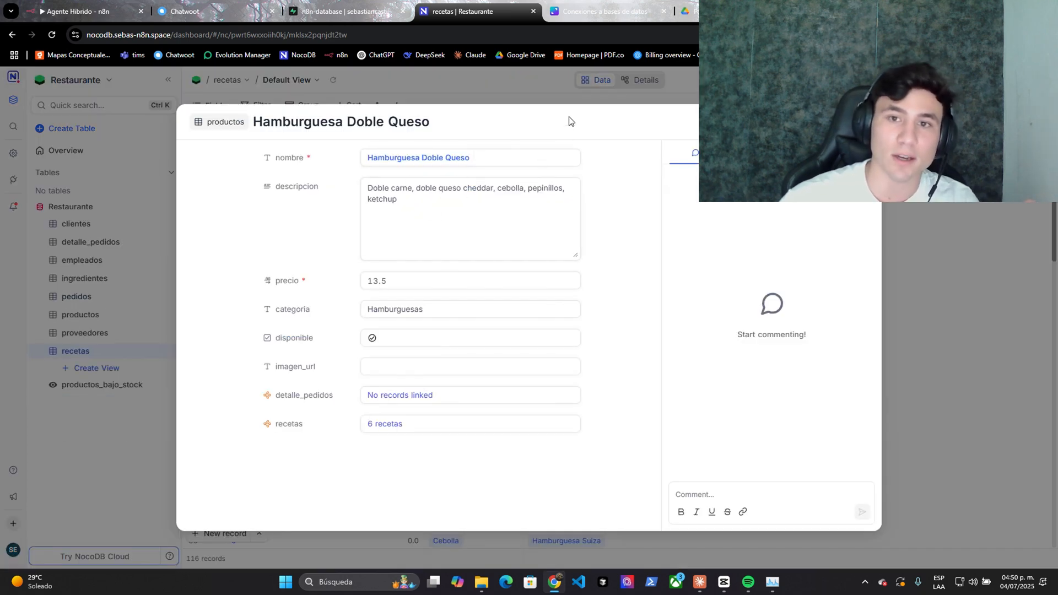
{"action": "key", "text": "Escape"}
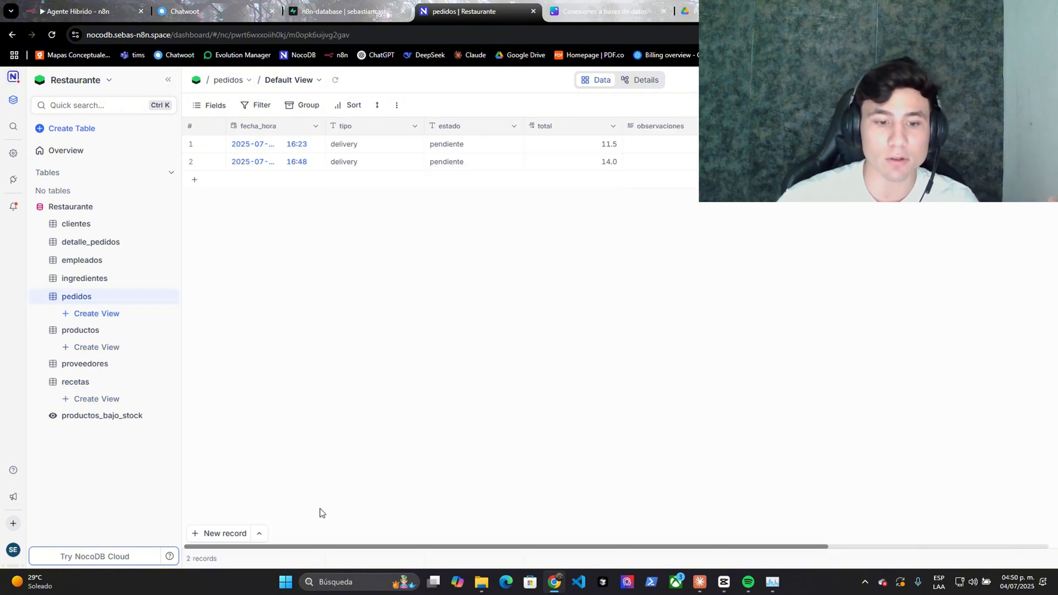
- Check clientes and detalle_pedidos, then the Supabase documents table, and return to n8n
{"action": "left_click", "coordinate": [76, 223]}
{"action": "left_click", "coordinate": [105, 257]}
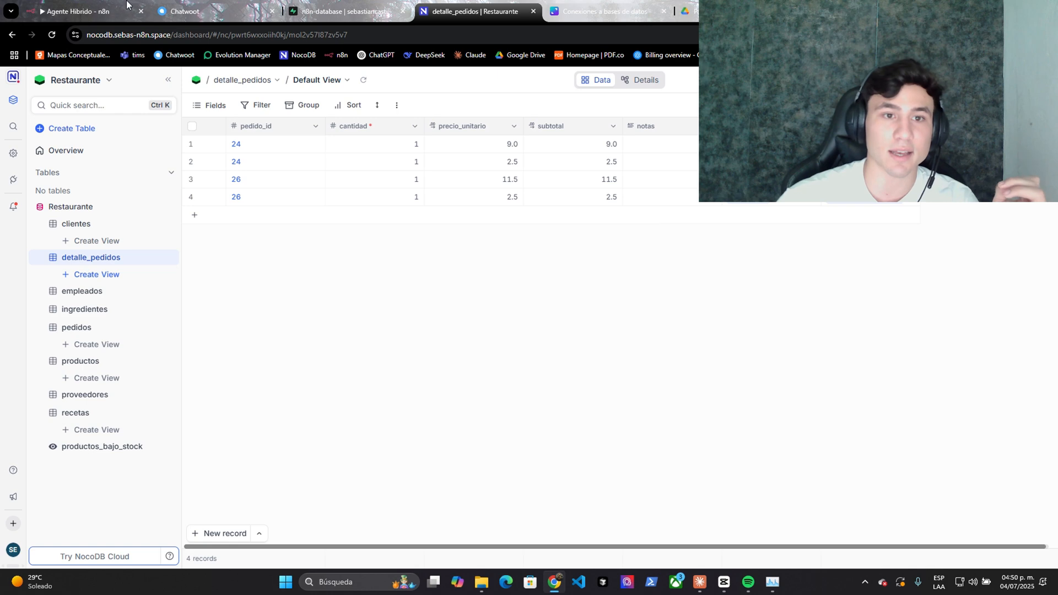
{"action": "left_click", "coordinate": [346, 11]}
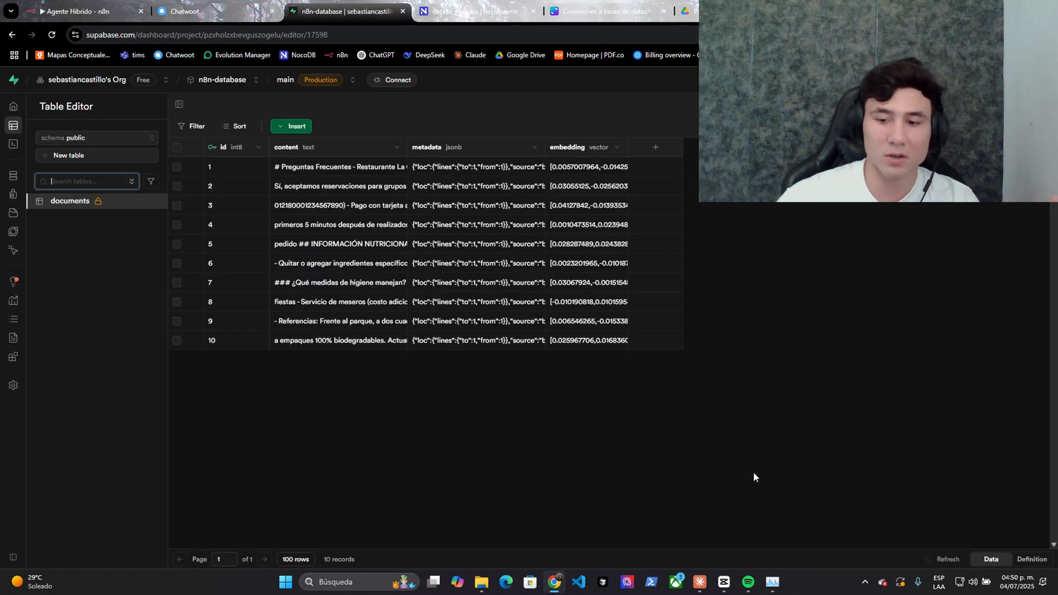
{"action": "left_click", "coordinate": [88, 11]}
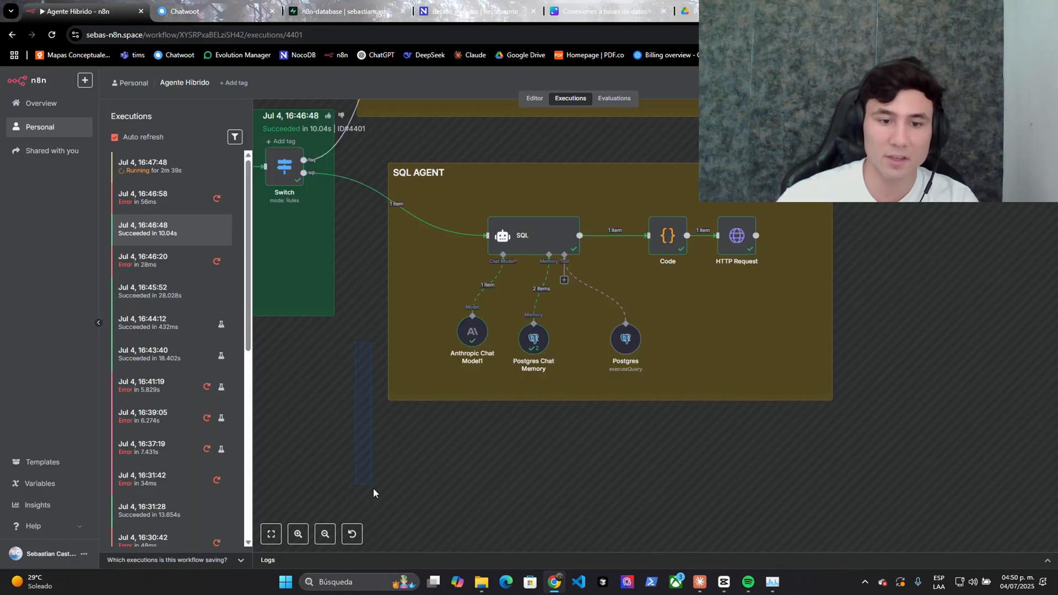
- Switch from the execution log to the workflow editor, panned to the Conección a Chatwoot group
{"action": "left_click_drag", "start_coordinate": [363, 365], "coordinate": [366, 518]}
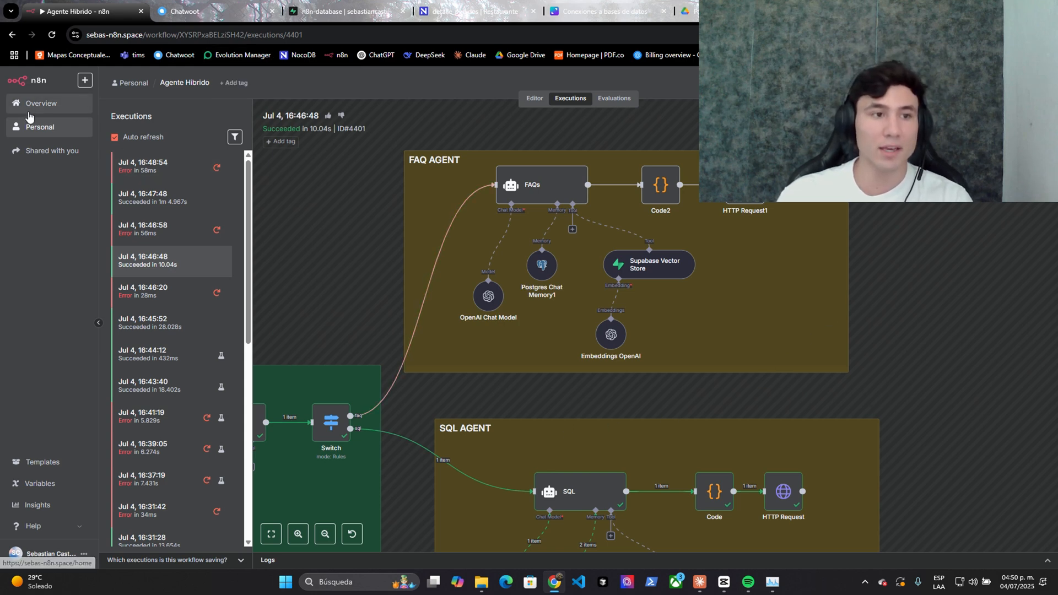
{"action": "left_click", "coordinate": [534, 99]}
{"action": "left_click_drag", "start_coordinate": [362, 438], "coordinate": [515, 406]}
{"action": "scroll", "coordinate": [498, 384], "scroll_direction": "up", "scroll_amount": 3}
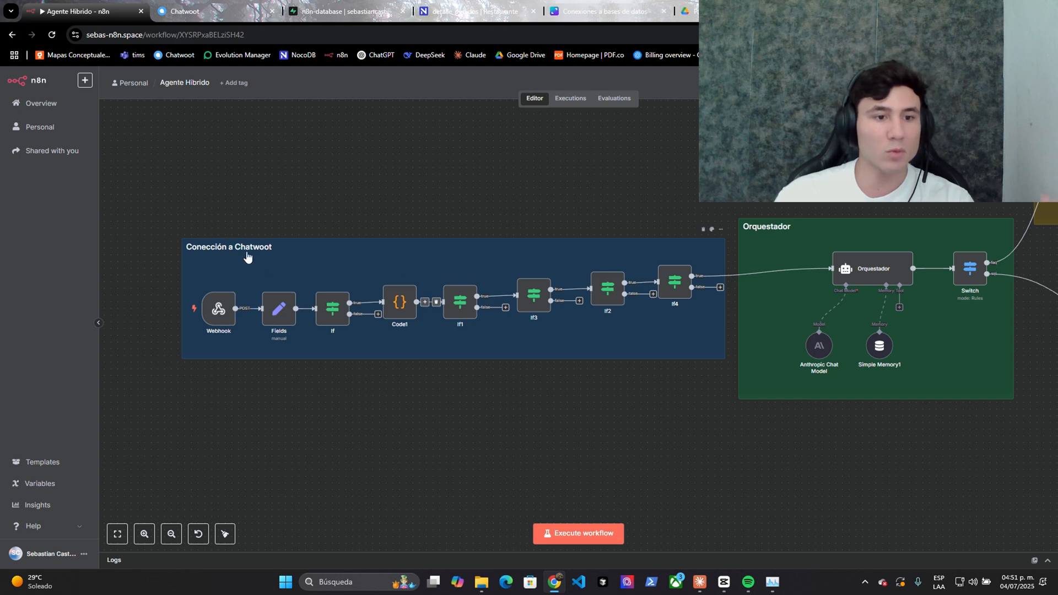
- Marquee-select the Conección a Chatwoot nodes from Fields to If4, then bring up Code1's options
{"action": "left_click_drag", "start_coordinate": [199, 241], "coordinate": [736, 513]}
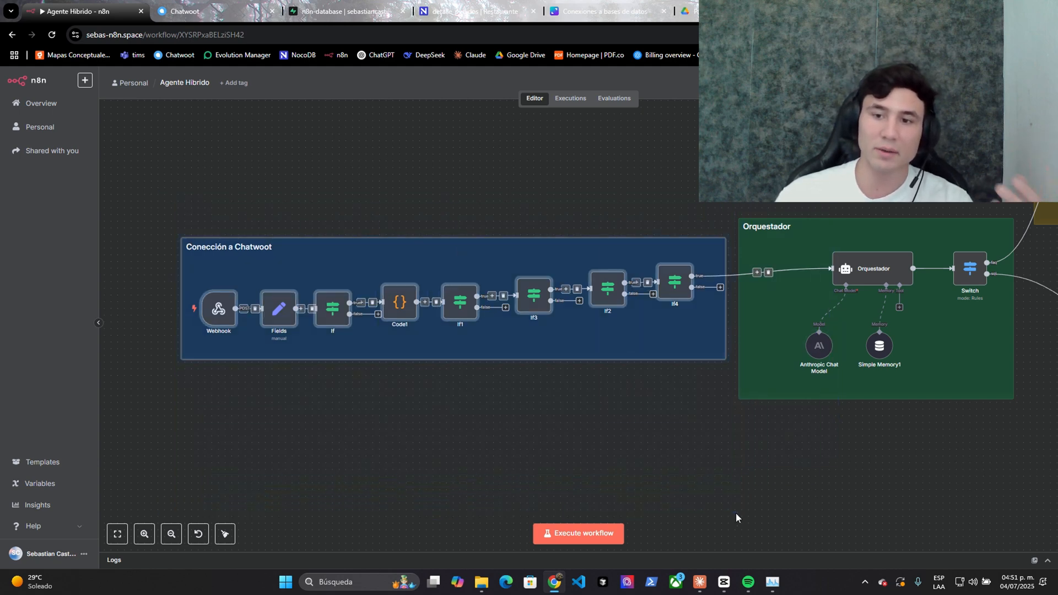
{"action": "left_click", "coordinate": [736, 513]}
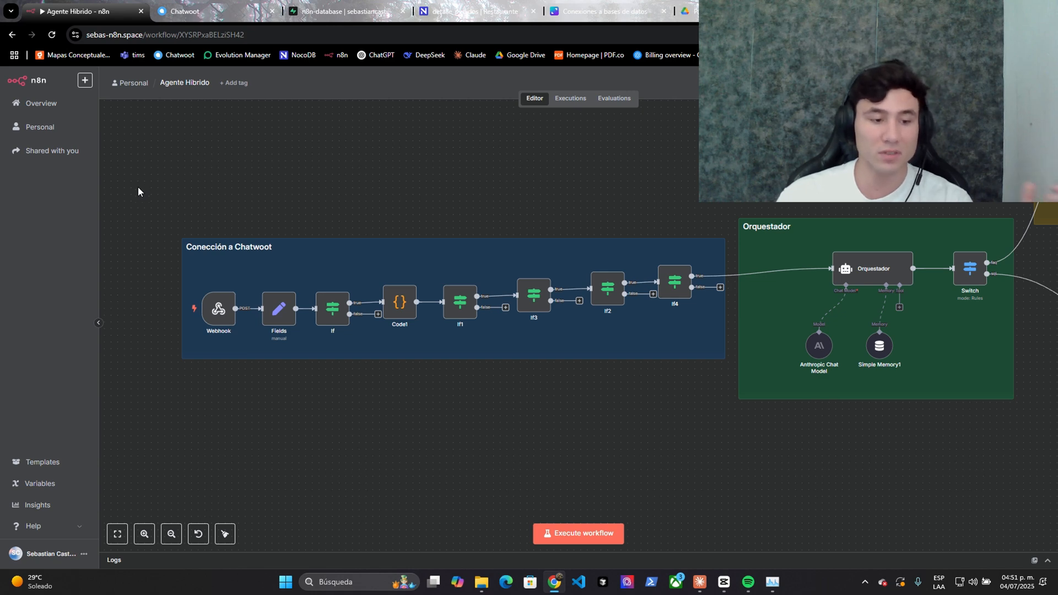
{"action": "left_click_drag", "start_coordinate": [143, 174], "coordinate": [745, 501]}
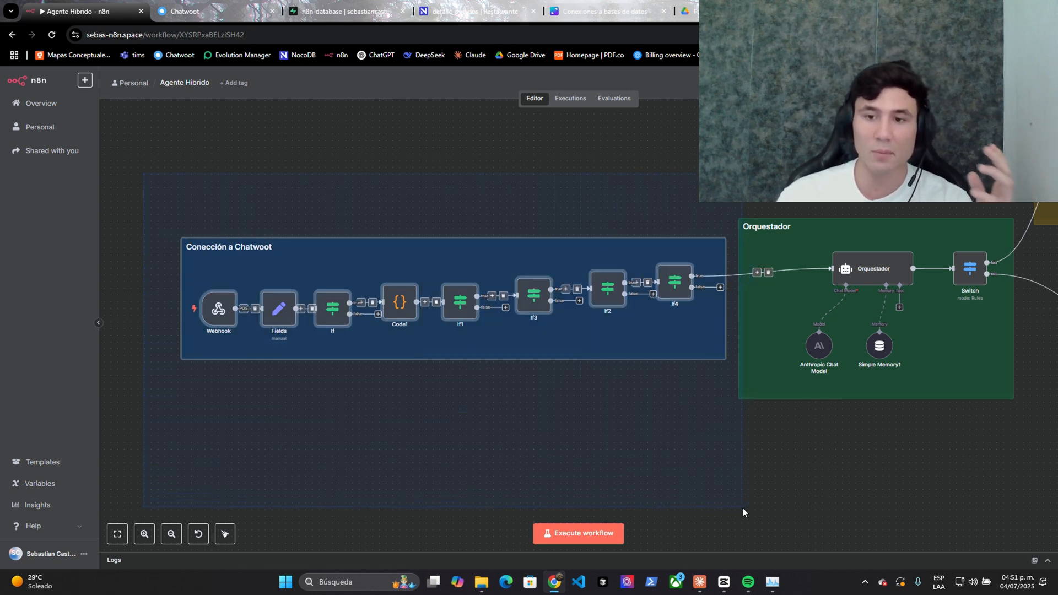
{"action": "left_click_drag", "start_coordinate": [126, 179], "coordinate": [739, 480]}
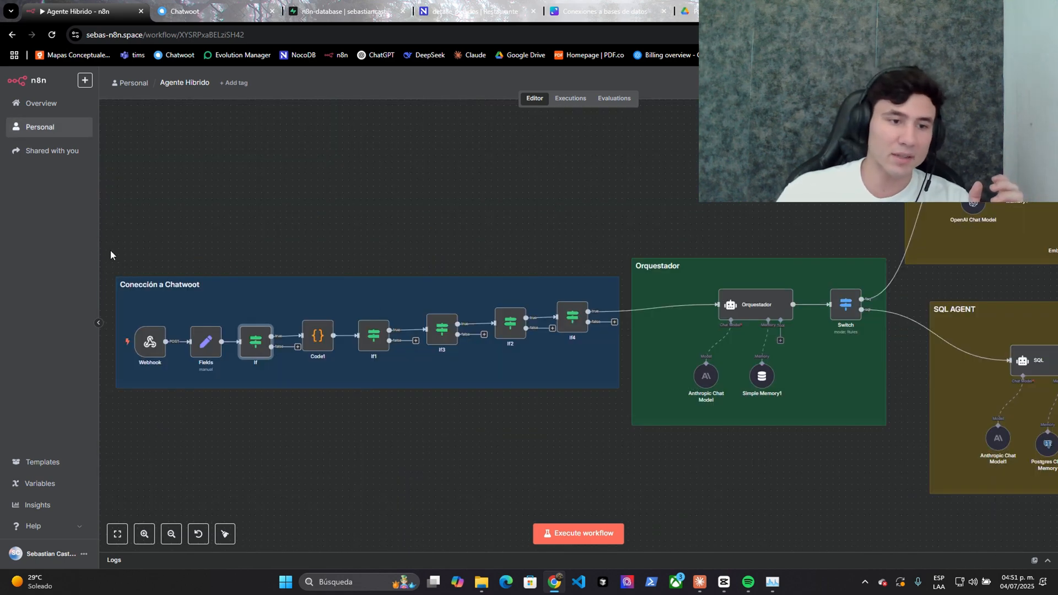
{"action": "left_click_drag", "start_coordinate": [110, 255], "coordinate": [622, 463]}
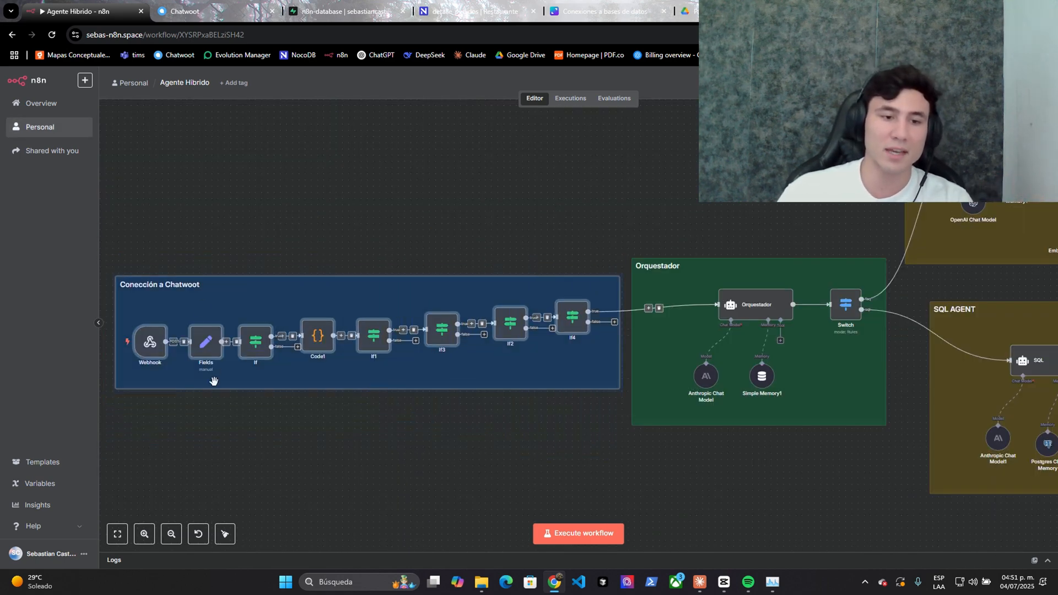
{"action": "left_click_drag", "start_coordinate": [162, 199], "coordinate": [600, 502]}
{"action": "left_click", "coordinate": [601, 502]}
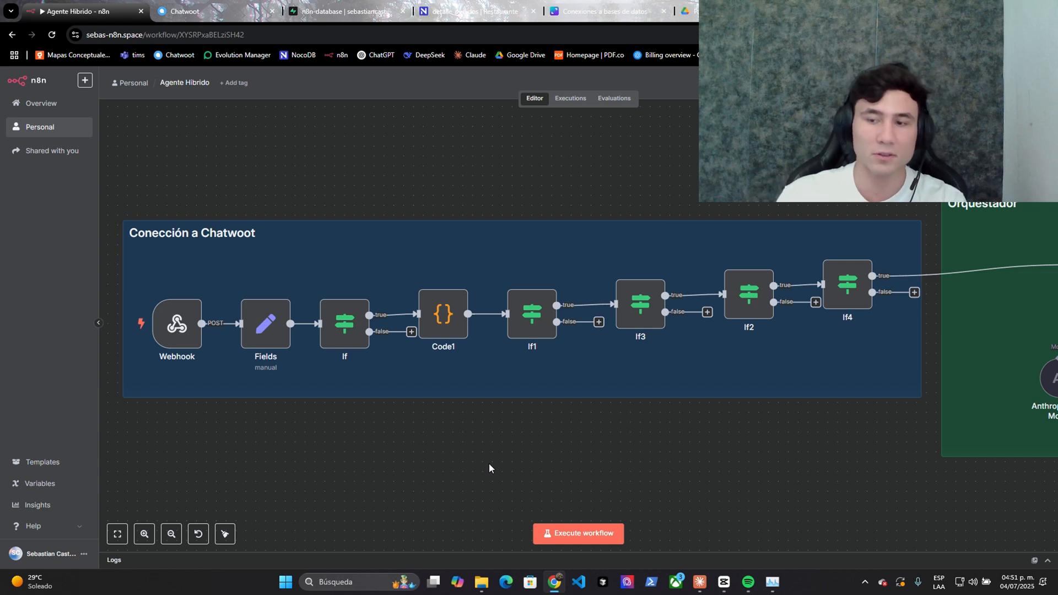
{"action": "scroll", "coordinate": [488, 465], "scroll_direction": "up", "scroll_amount": 1}
{"action": "right_click", "coordinate": [434, 355]}
- Review Code1's code that strips '+' from Numero into id_cliente, then move to the Orquestador section
{"action": "left_click", "coordinate": [449, 365]}
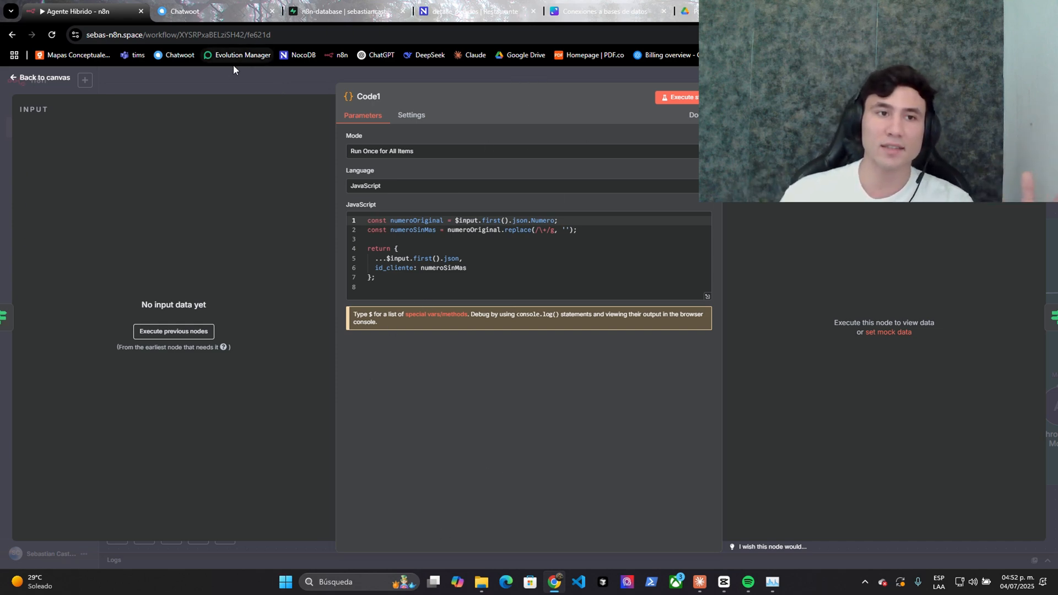
{"action": "left_click", "coordinate": [233, 80]}
{"action": "left_click_drag", "start_coordinate": [738, 167], "coordinate": [259, 162]}
{"action": "scroll", "coordinate": [259, 162], "scroll_direction": "down", "scroll_amount": 4}
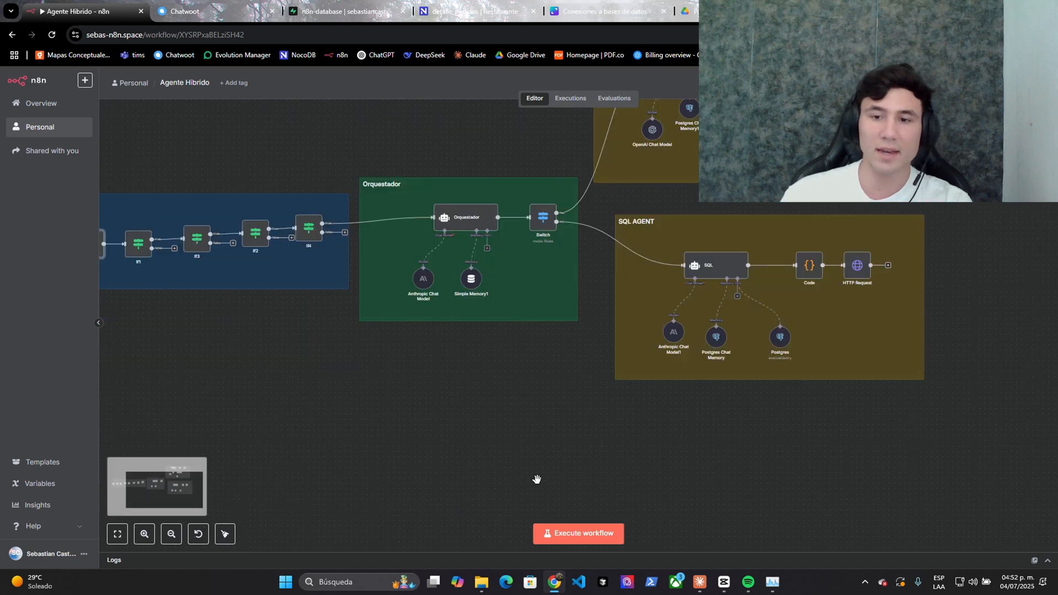
{"action": "left_click_drag", "start_coordinate": [536, 479], "coordinate": [412, 476]}
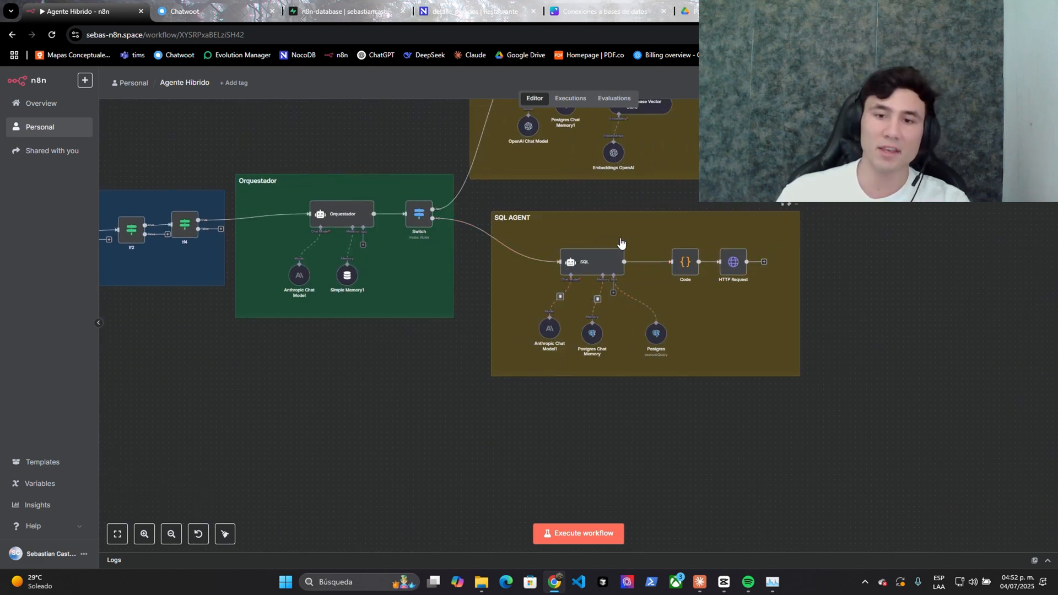
{"action": "scroll", "coordinate": [355, 386], "scroll_direction": "up", "scroll_amount": 3}
{"action": "left_click_drag", "start_coordinate": [355, 386], "coordinate": [479, 491]}
- Read the Orquestador classification prompt, marking its faq and sql example answers
{"action": "double_click", "coordinate": [452, 240]}
{"action": "scroll", "coordinate": [310, 277], "scroll_direction": "down", "scroll_amount": 6}
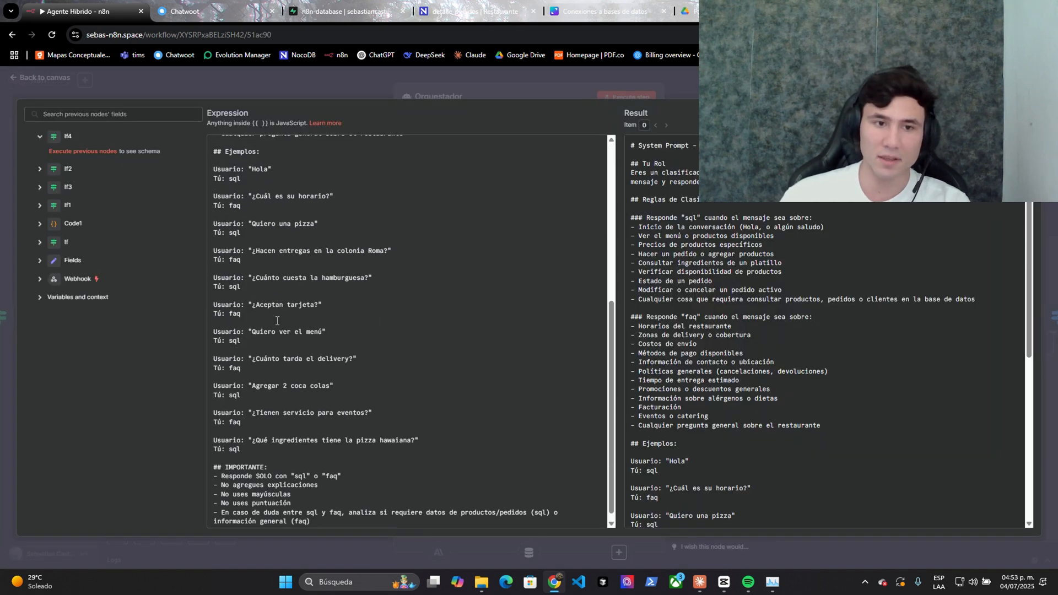
{"action": "double_click", "coordinate": [235, 256]}
{"action": "left_click_drag", "start_coordinate": [228, 229], "coordinate": [262, 225]}
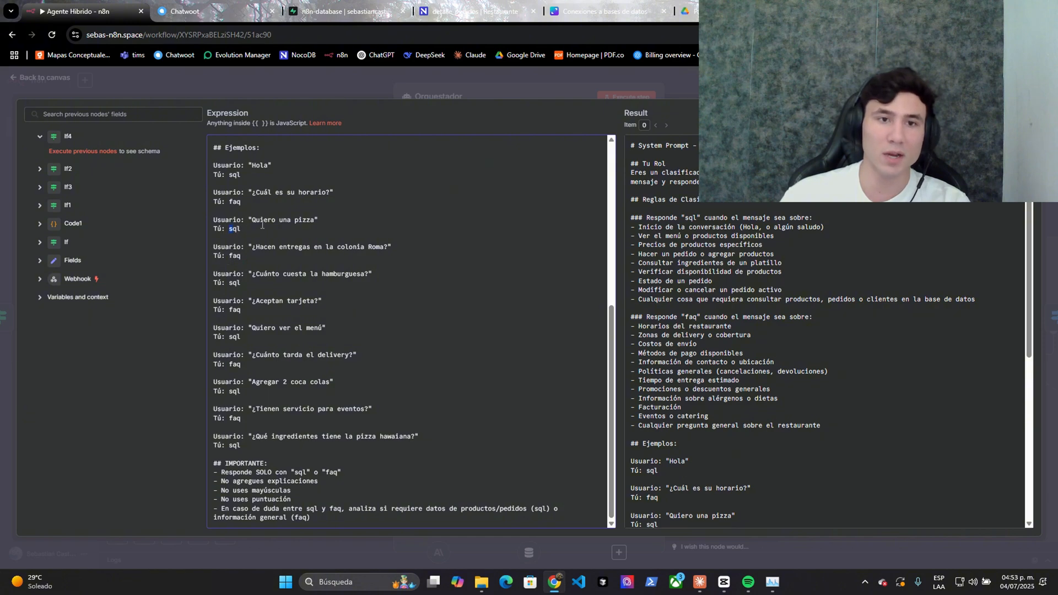
{"action": "left_click", "coordinate": [336, 94]}
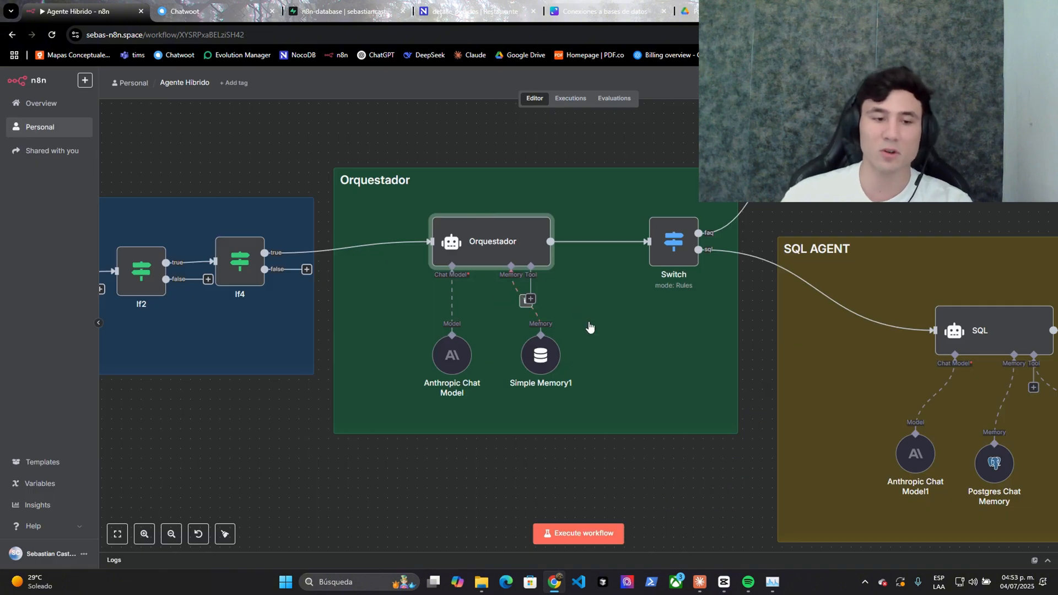
- Select the Switch node and zoom to show the whole Agente Hibrido workflow
{"action": "left_click_drag", "start_coordinate": [687, 460], "coordinate": [540, 508]}
{"action": "left_click", "coordinate": [523, 310]}
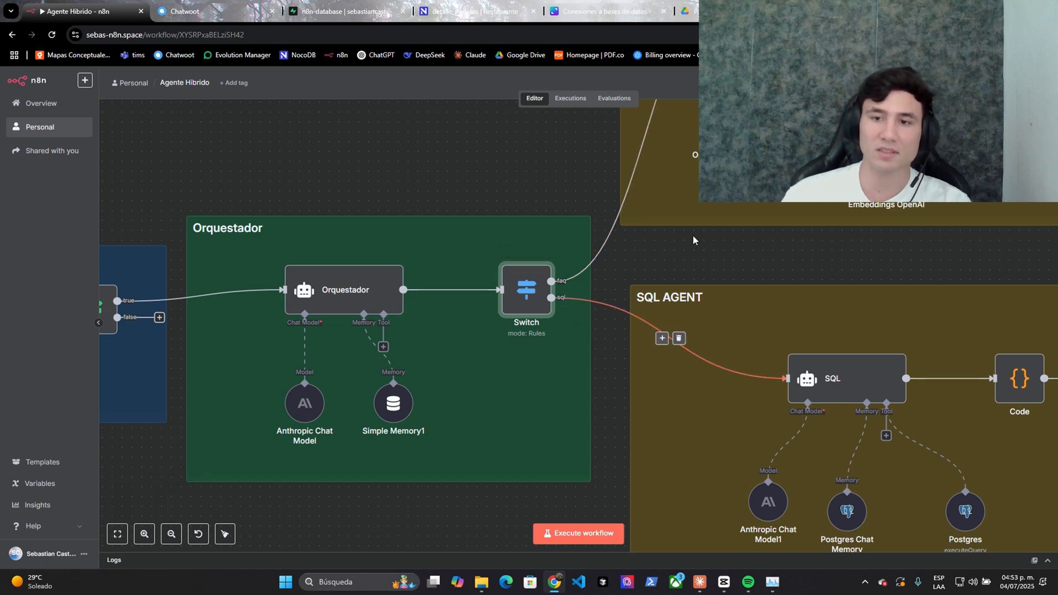
{"action": "scroll", "coordinate": [789, 246], "scroll_direction": "down", "scroll_amount": 6}
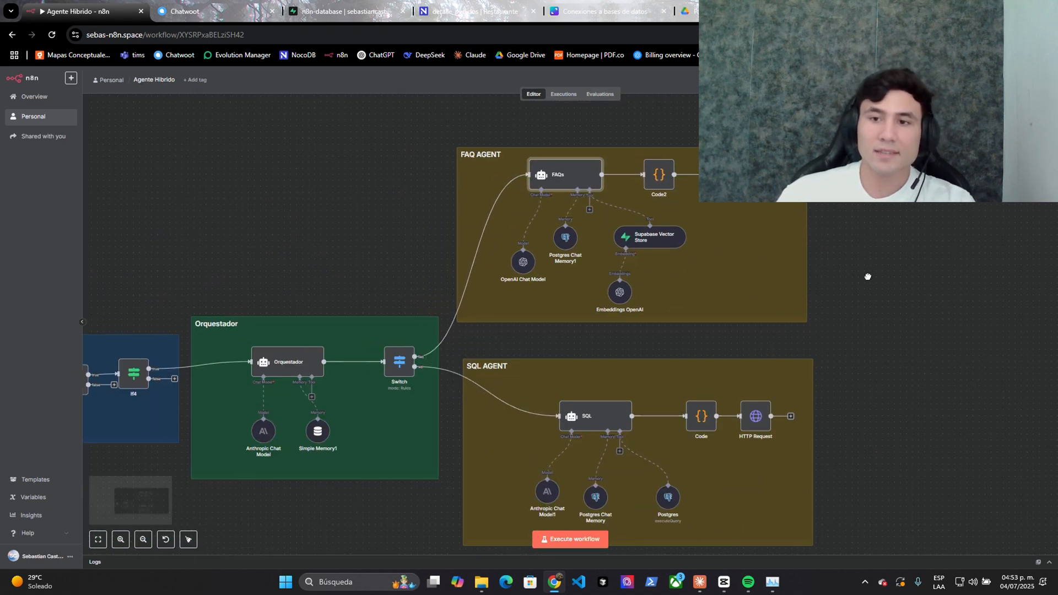
{"action": "scroll", "coordinate": [884, 223], "scroll_direction": "up", "scroll_amount": 1}
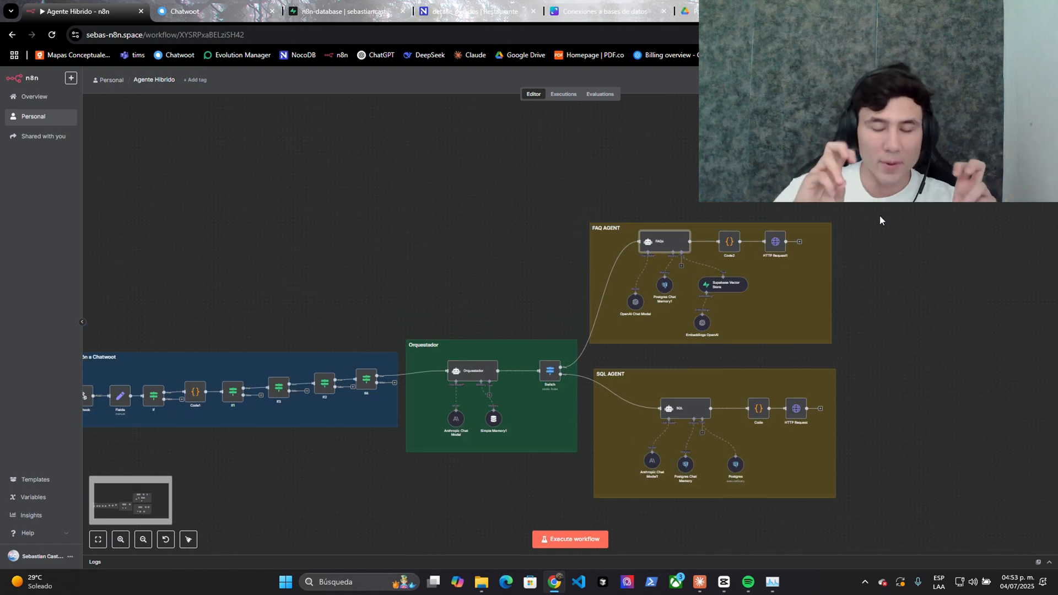
- Bring up the Claude database conversation with the chat list collapsed
{"action": "key", "text": "alt+Tab"}
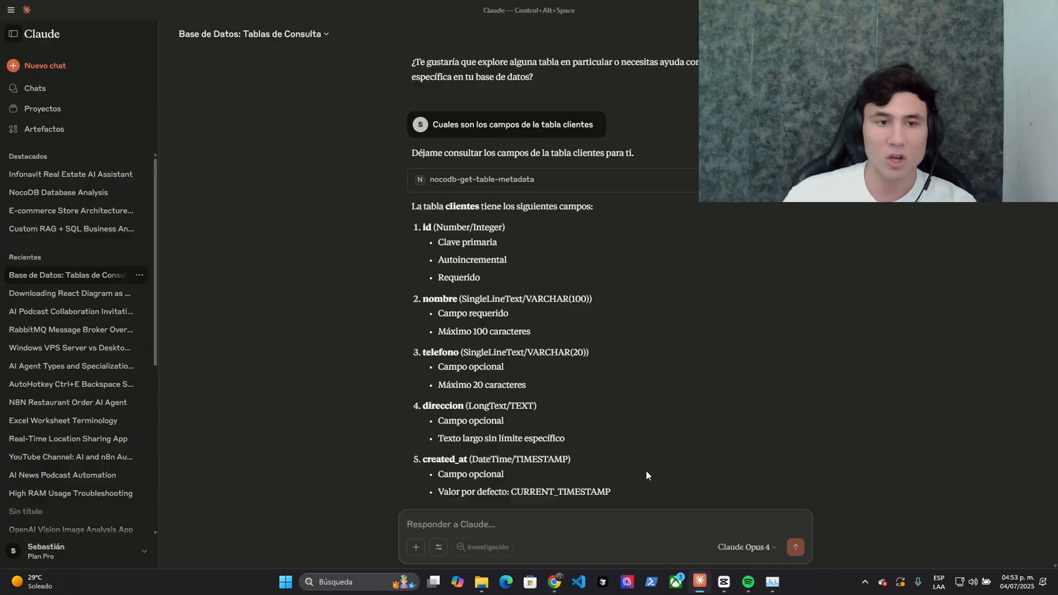
{"action": "scroll", "coordinate": [419, 358], "scroll_direction": "up", "scroll_amount": 5}
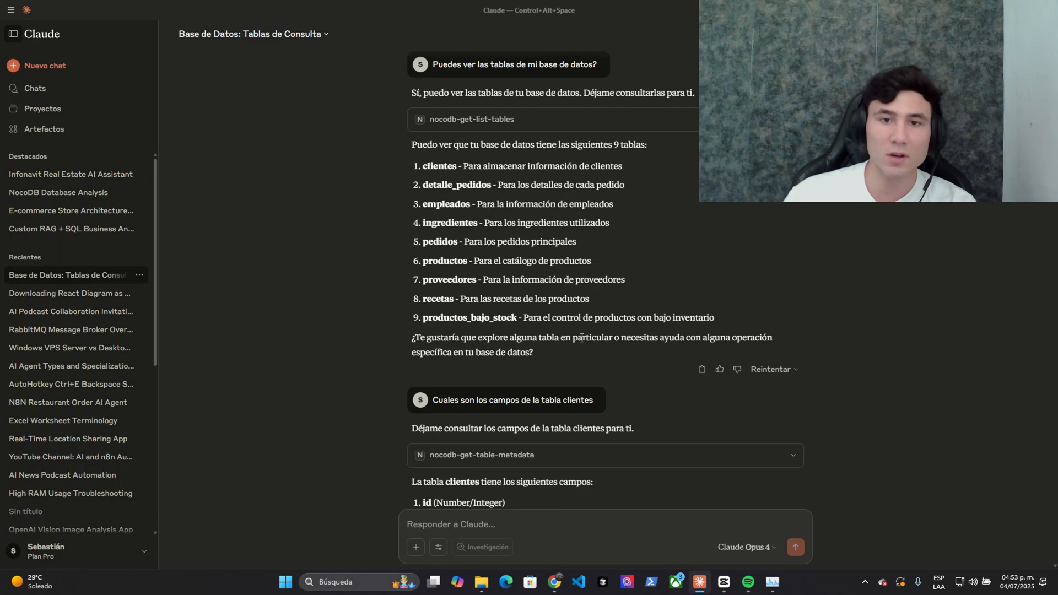
{"action": "left_click", "coordinate": [13, 34]}
{"action": "scroll", "coordinate": [466, 142], "scroll_direction": "down", "scroll_amount": 1}
{"action": "scroll", "coordinate": [466, 142], "scroll_direction": "up", "scroll_amount": 1}
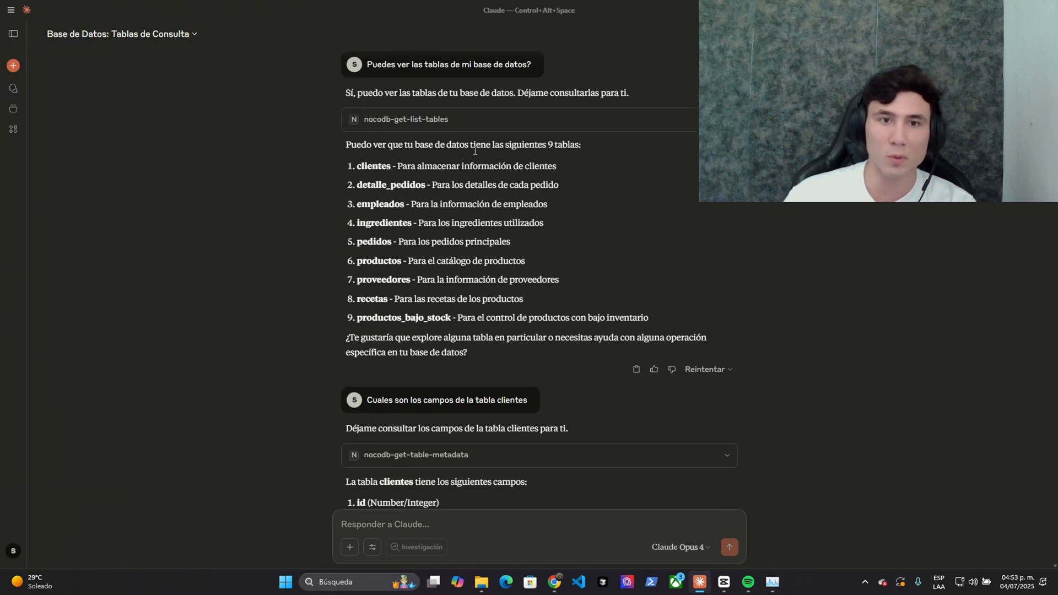
{"action": "scroll", "coordinate": [467, 142], "scroll_direction": "down", "scroll_amount": 20}
{"action": "scroll", "coordinate": [661, 215], "scroll_direction": "up", "scroll_amount": 20}
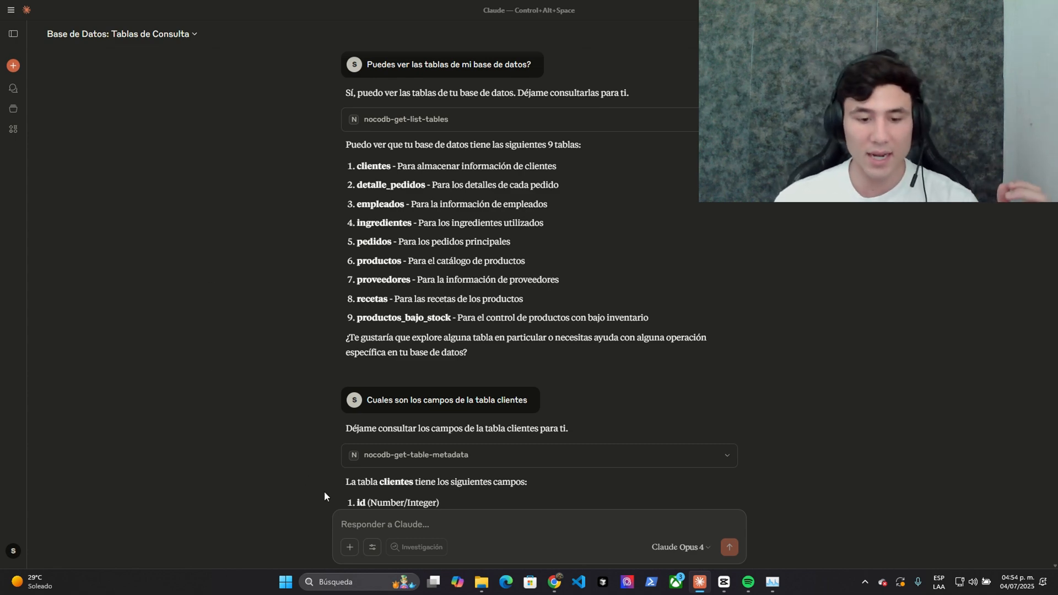
{"action": "left_click", "coordinate": [373, 548]}
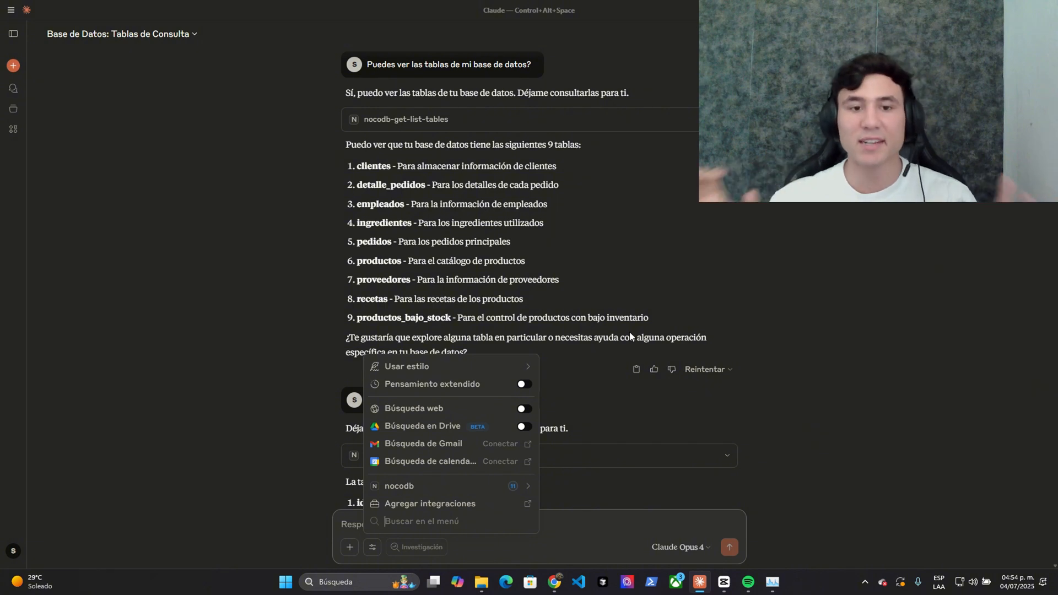
{"action": "key", "text": "Escape"}
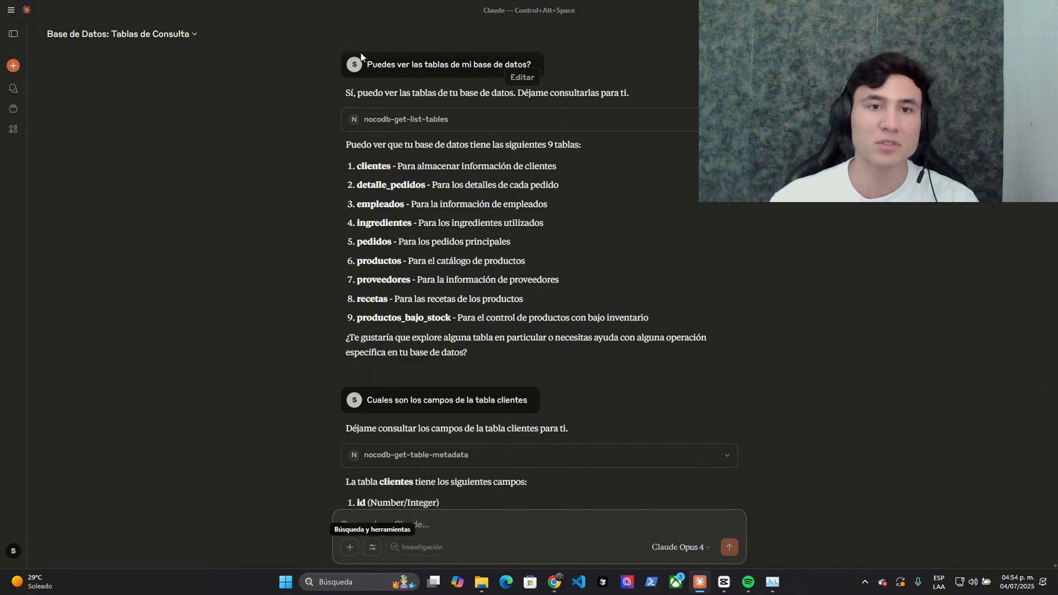
- Read through the conversation, highlighting the first question about the database tables and later passages
{"action": "left_click_drag", "start_coordinate": [372, 65], "coordinate": [499, 64]}
{"action": "scroll", "coordinate": [427, 221], "scroll_direction": "down", "scroll_amount": 3}
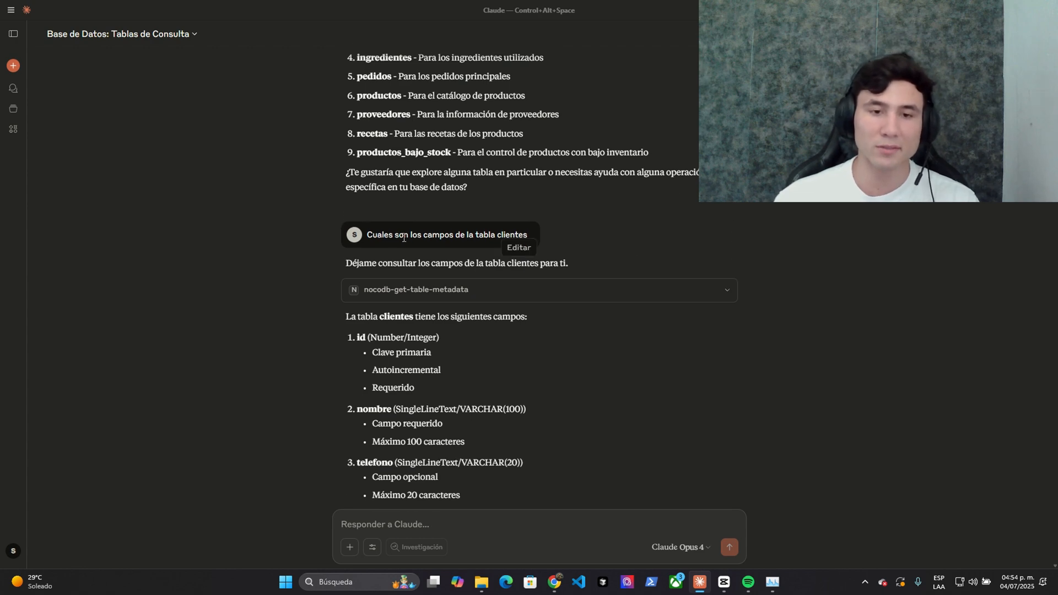
{"action": "left_click_drag", "start_coordinate": [374, 237], "coordinate": [478, 237]}
{"action": "left_click", "coordinate": [477, 237]}
{"action": "scroll", "coordinate": [441, 274], "scroll_direction": "down", "scroll_amount": 10}
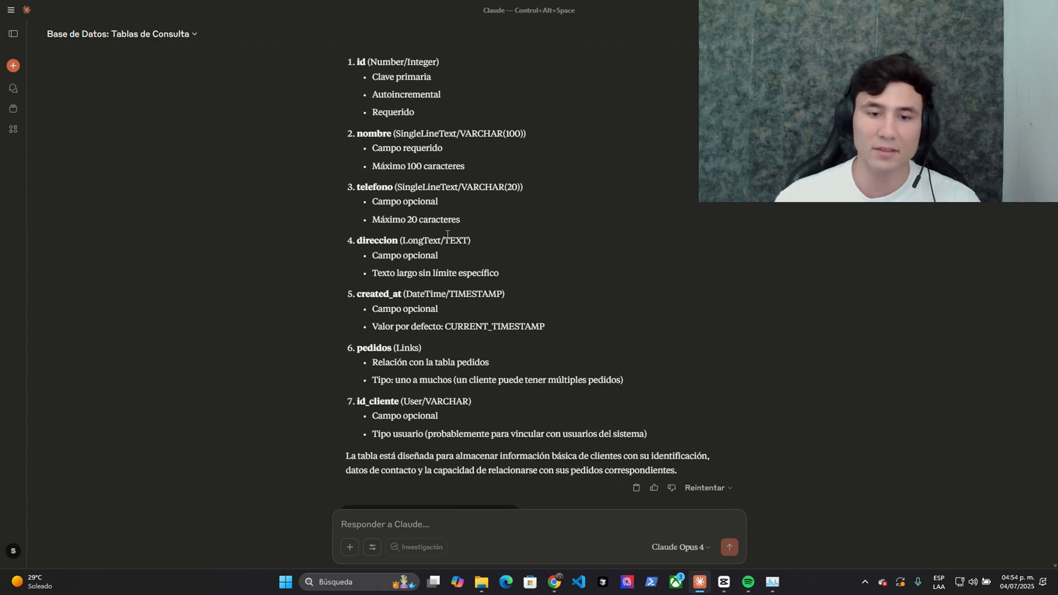
{"action": "left_click_drag", "start_coordinate": [375, 243], "coordinate": [445, 241]}
{"action": "left_click", "coordinate": [444, 242]}
{"action": "scroll", "coordinate": [430, 231], "scroll_direction": "down", "scroll_amount": 2}
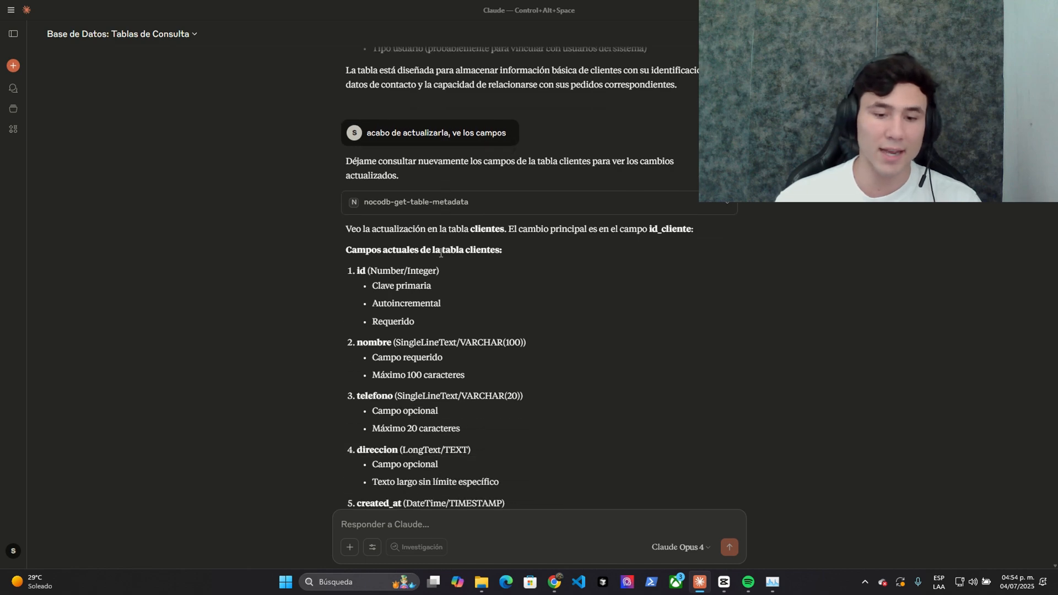
- Check the customer record's id_cliente value in the NocoDB clientes table
{"action": "left_click", "coordinate": [552, 587]}
{"action": "left_click", "coordinate": [468, 12]}
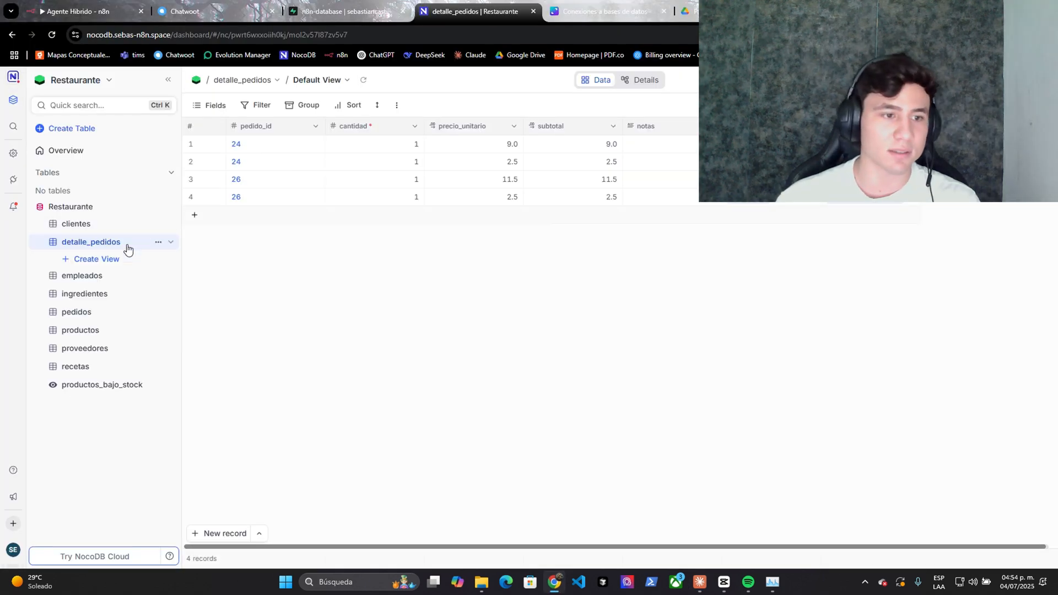
{"action": "left_click", "coordinate": [115, 225]}
{"action": "left_click", "coordinate": [357, 138]}
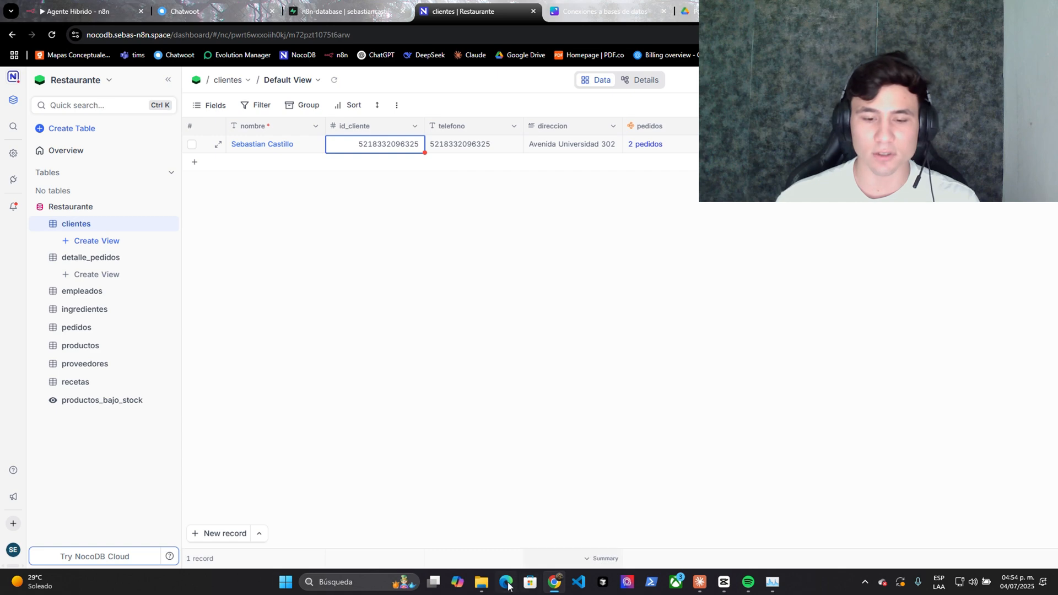
- Mark Claude's updated clientes field list showing id_cliente as Number (BIGINT)
{"action": "left_click", "coordinate": [699, 582]}
{"action": "left_click_drag", "start_coordinate": [371, 170], "coordinate": [410, 314]}
{"action": "scroll", "coordinate": [410, 313], "scroll_direction": "down", "scroll_amount": 1}
{"action": "left_click_drag", "start_coordinate": [371, 390], "coordinate": [539, 391]}
{"action": "left_click", "coordinate": [494, 392]}
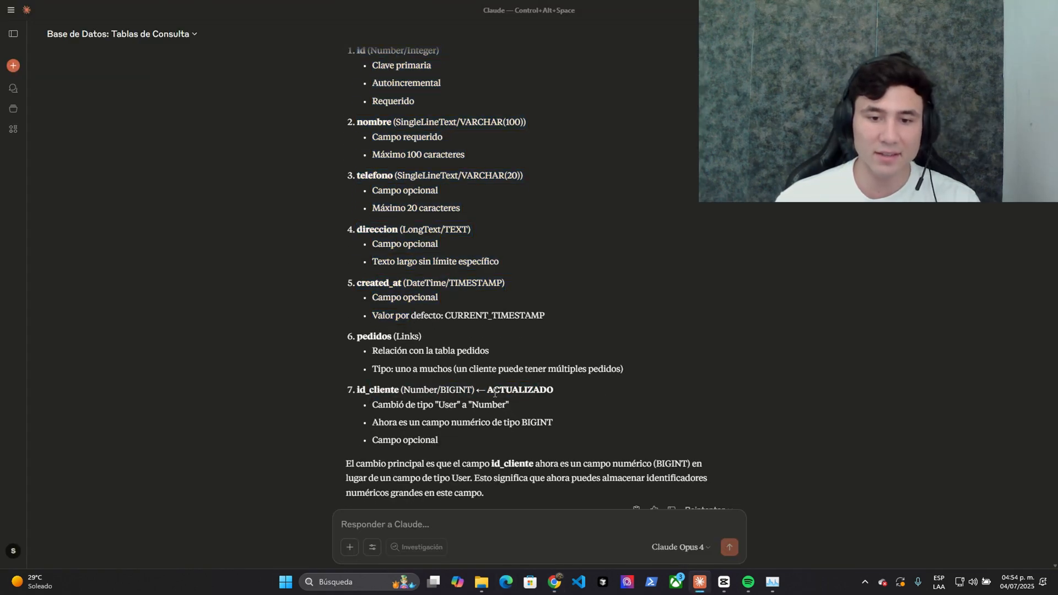
{"action": "scroll", "coordinate": [494, 392], "scroll_direction": "down", "scroll_amount": 5}
{"action": "left_click_drag", "start_coordinate": [433, 284], "coordinate": [505, 243]}
{"action": "left_click", "coordinate": [377, 214]}
{"action": "left_click_drag", "start_coordinate": [579, 236], "coordinate": [594, 259]}
{"action": "left_click", "coordinate": [592, 257]}
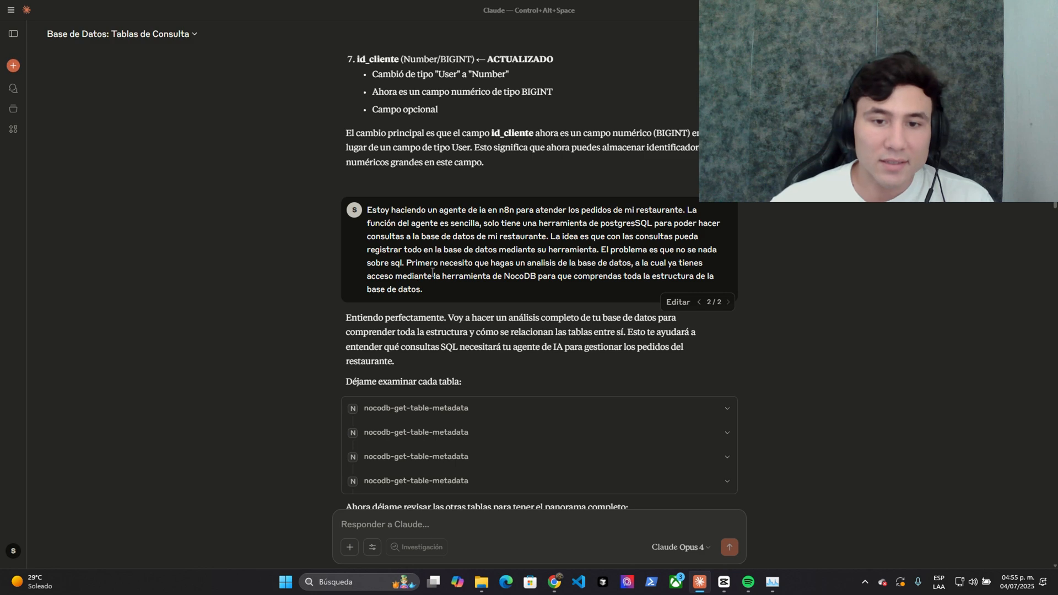
{"action": "left_click_drag", "start_coordinate": [450, 264], "coordinate": [537, 280]}
{"action": "scroll", "coordinate": [557, 275], "scroll_direction": "down", "scroll_amount": 1}
{"action": "left_click_drag", "start_coordinate": [589, 226], "coordinate": [594, 227]}
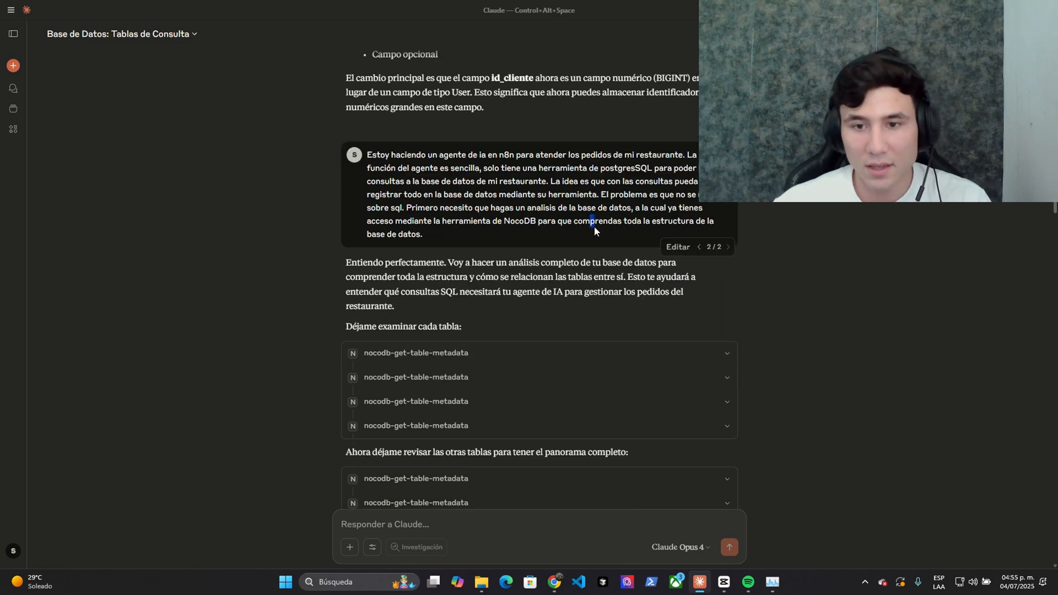
{"action": "scroll", "coordinate": [409, 237], "scroll_direction": "down", "scroll_amount": 4}
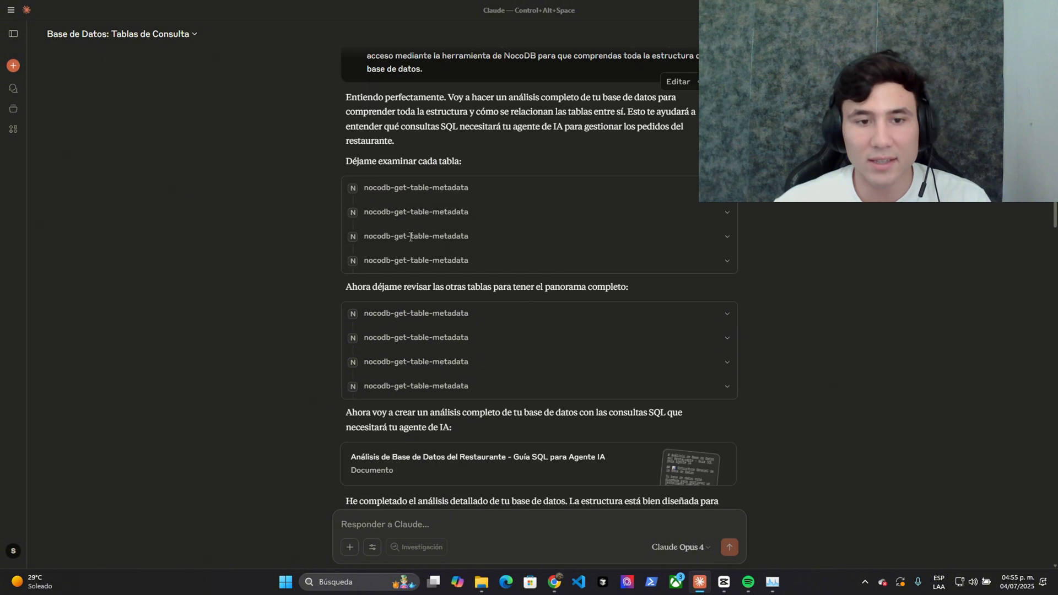
{"action": "scroll", "coordinate": [413, 181], "scroll_direction": "up", "scroll_amount": 2}
{"action": "double_click", "coordinate": [413, 183]}
{"action": "left_click_drag", "start_coordinate": [352, 154], "coordinate": [356, 158]}
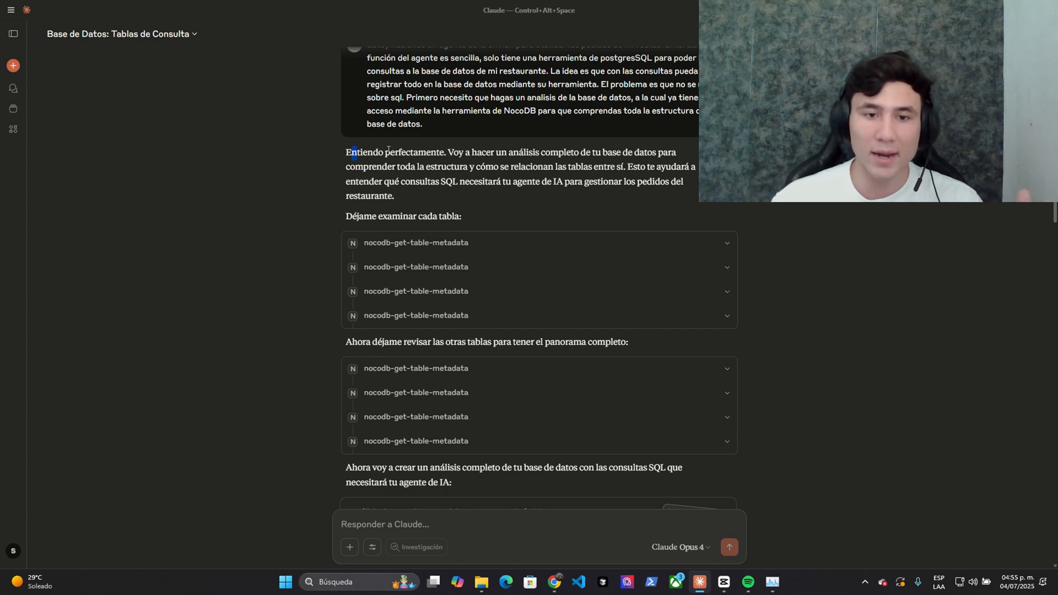
{"action": "left_click_drag", "start_coordinate": [388, 150], "coordinate": [400, 237]}
{"action": "scroll", "coordinate": [401, 236], "scroll_direction": "down", "scroll_amount": 2}
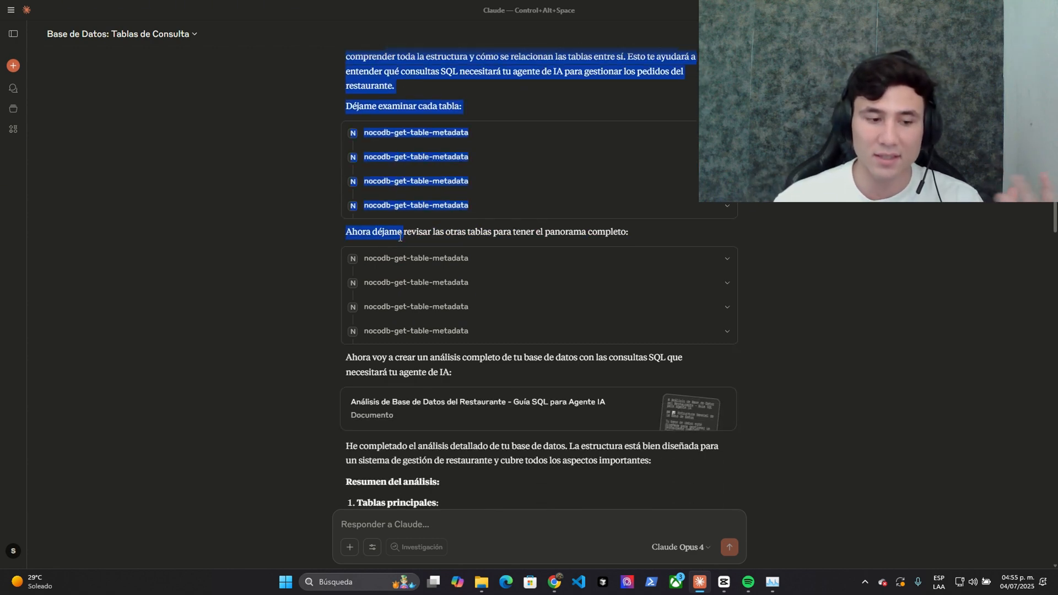
{"action": "left_click", "coordinate": [425, 256]}
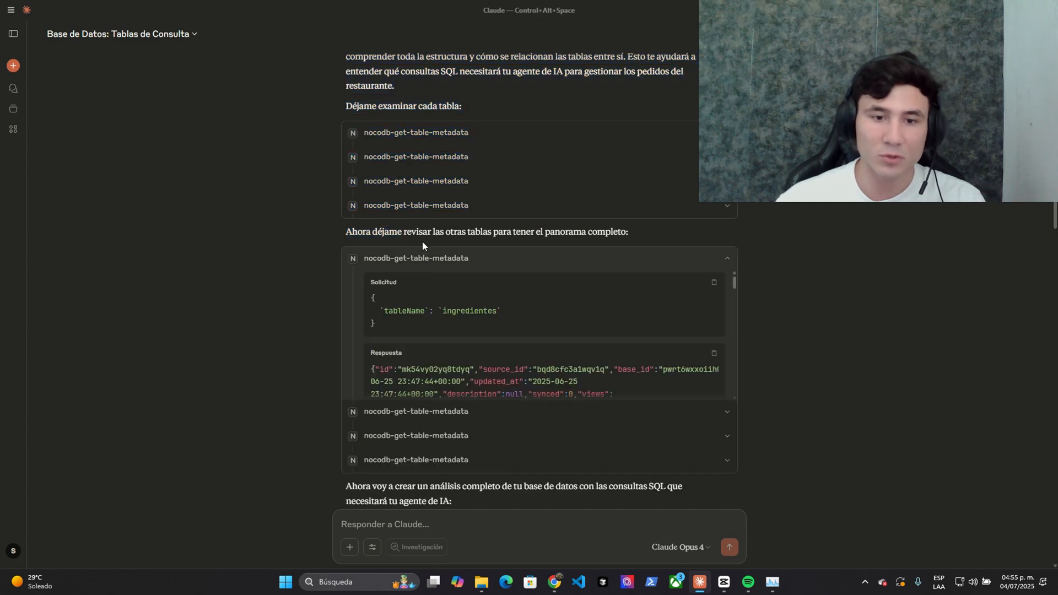
{"action": "left_click", "coordinate": [428, 255]}
{"action": "left_click", "coordinate": [453, 135]}
{"action": "left_click", "coordinate": [452, 135]}
{"action": "scroll", "coordinate": [427, 231], "scroll_direction": "down", "scroll_amount": 1}
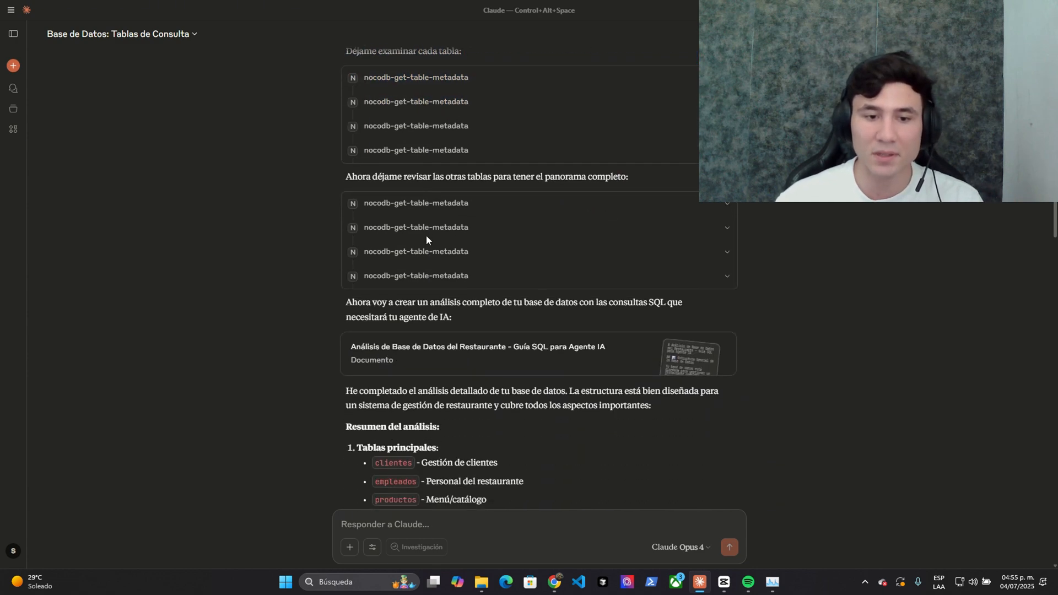
{"action": "key", "text": "alt+Tab"}
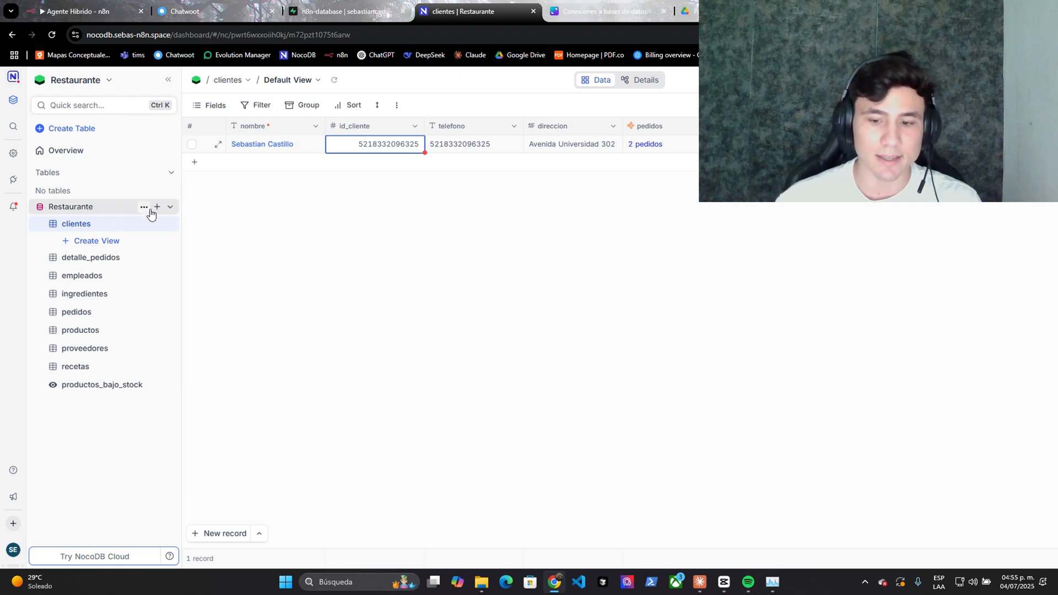
{"action": "key", "text": "alt+Tab"}
{"action": "left_click", "coordinate": [650, 297]}
{"action": "scroll", "coordinate": [779, 216], "scroll_direction": "down", "scroll_amount": 15}
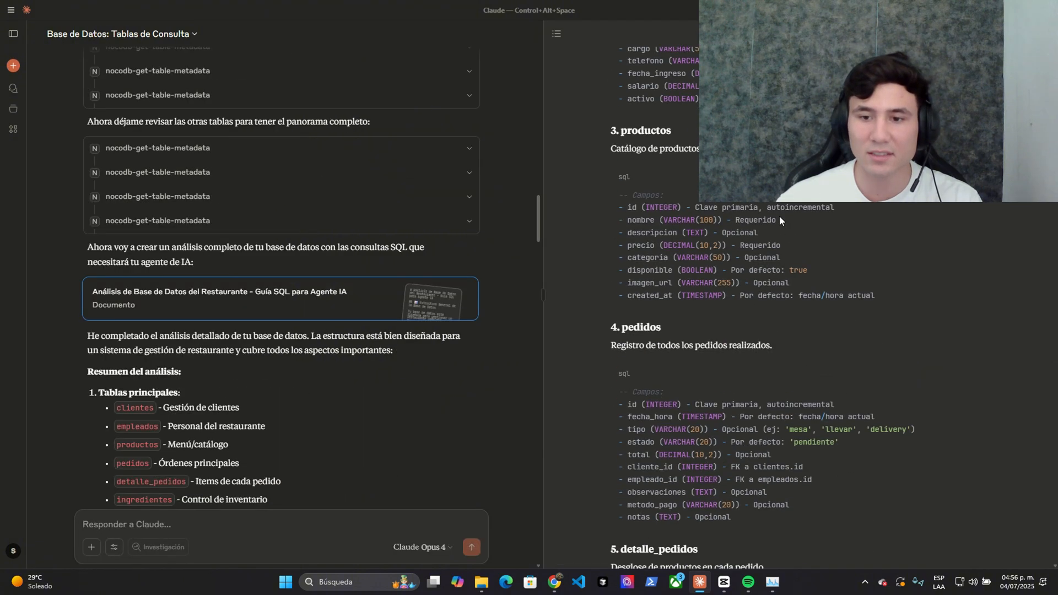
{"action": "left_click", "coordinate": [1040, 34]}
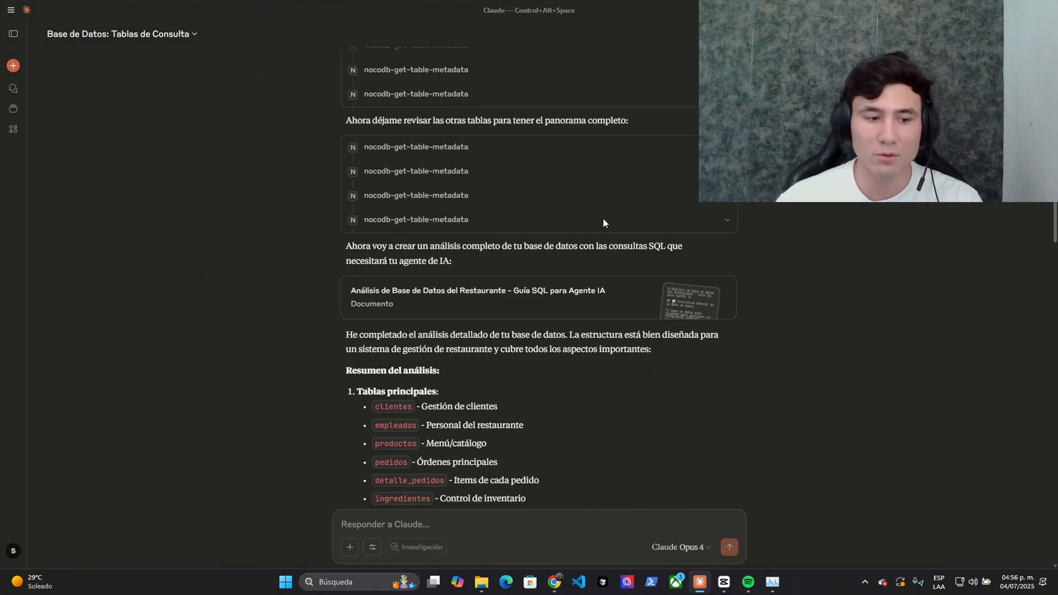
{"action": "scroll", "coordinate": [602, 220], "scroll_direction": "down", "scroll_amount": 2}
{"action": "scroll", "coordinate": [363, 242], "scroll_direction": "down", "scroll_amount": 8}
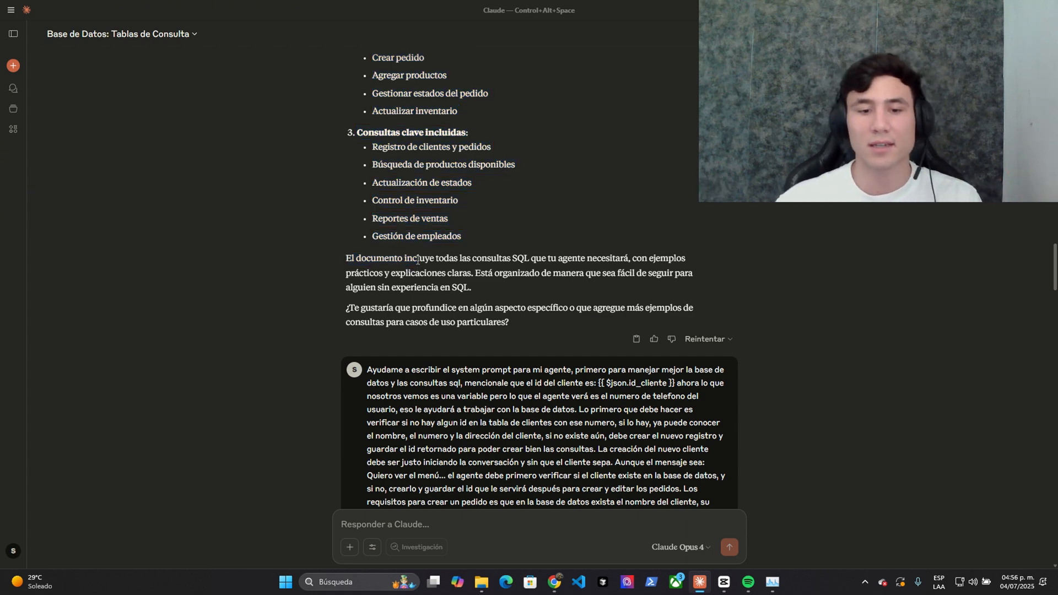
{"action": "scroll", "coordinate": [434, 291], "scroll_direction": "down", "scroll_amount": 2}
{"action": "scroll", "coordinate": [435, 291], "scroll_direction": "down", "scroll_amount": 1}
{"action": "left_click_drag", "start_coordinate": [368, 204], "coordinate": [473, 456]}
{"action": "left_click", "coordinate": [387, 246]}
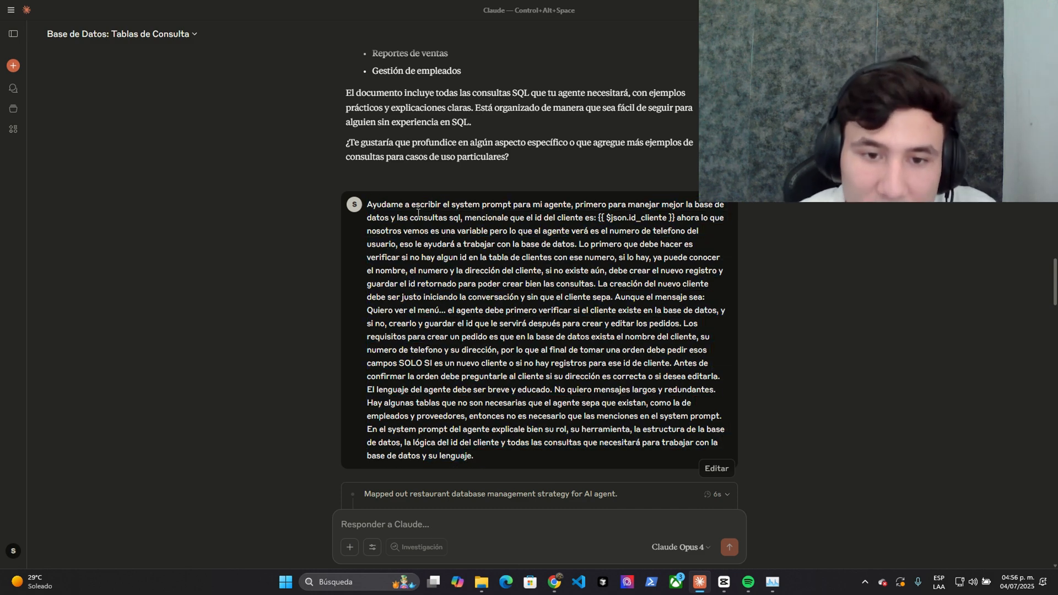
{"action": "left_click_drag", "start_coordinate": [447, 204], "coordinate": [596, 217]}
{"action": "left_click", "coordinate": [612, 202]}
{"action": "left_click", "coordinate": [546, 227]}
{"action": "left_click", "coordinate": [608, 219]}
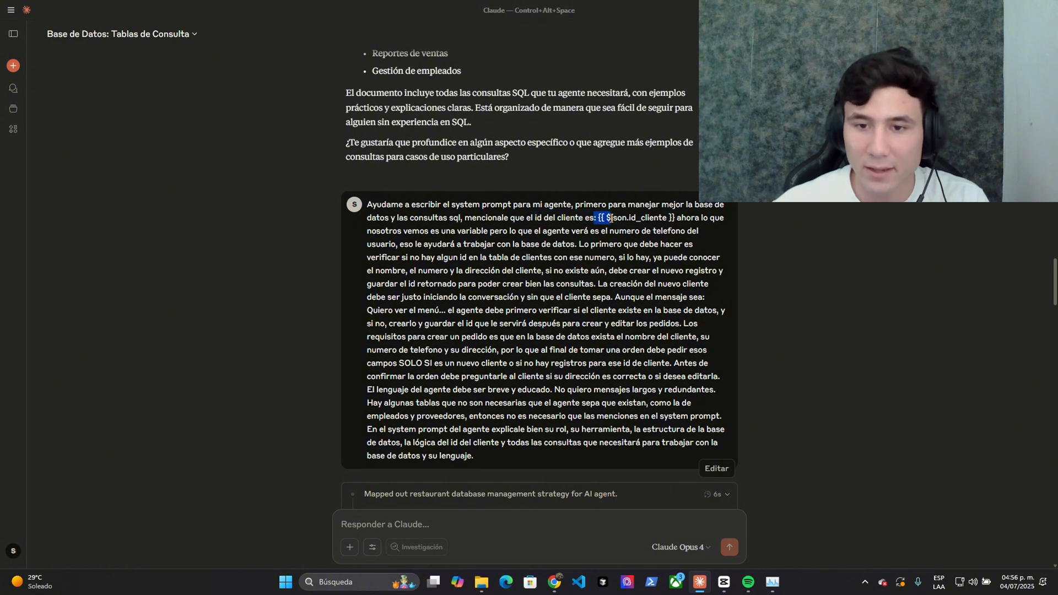
{"action": "left_click", "coordinate": [673, 218]}
{"action": "left_click_drag", "start_coordinate": [688, 219], "coordinate": [620, 255]}
{"action": "left_click", "coordinate": [587, 238]}
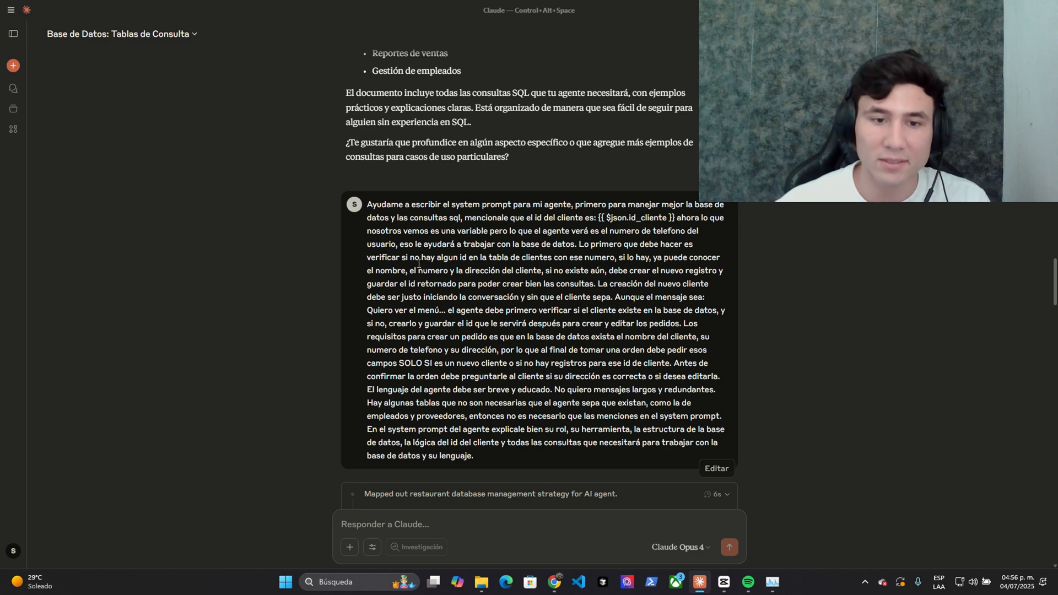
{"action": "left_click_drag", "start_coordinate": [380, 257], "coordinate": [527, 260]}
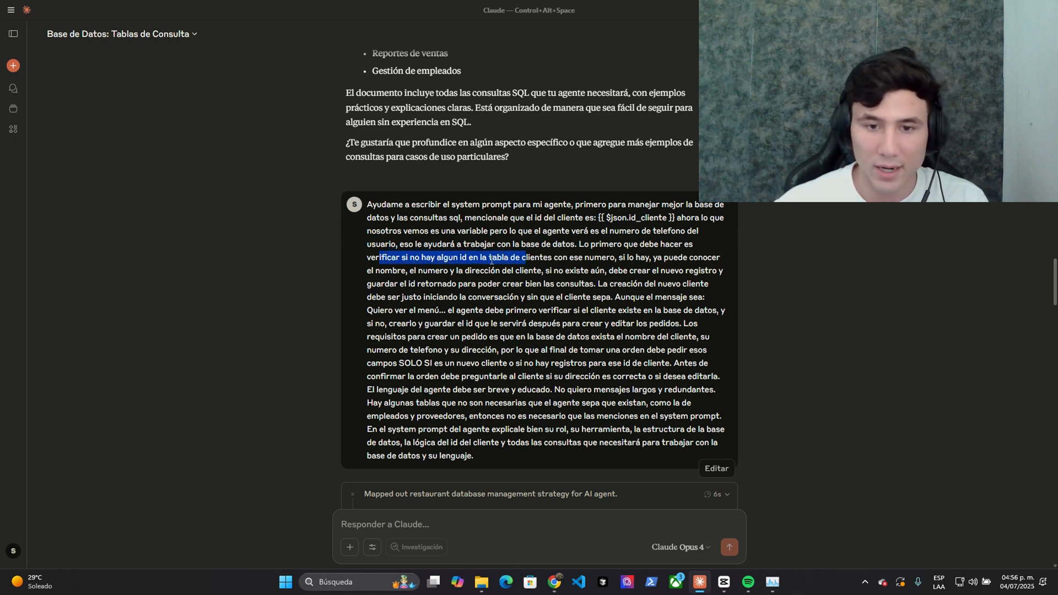
{"action": "left_click", "coordinate": [486, 261]}
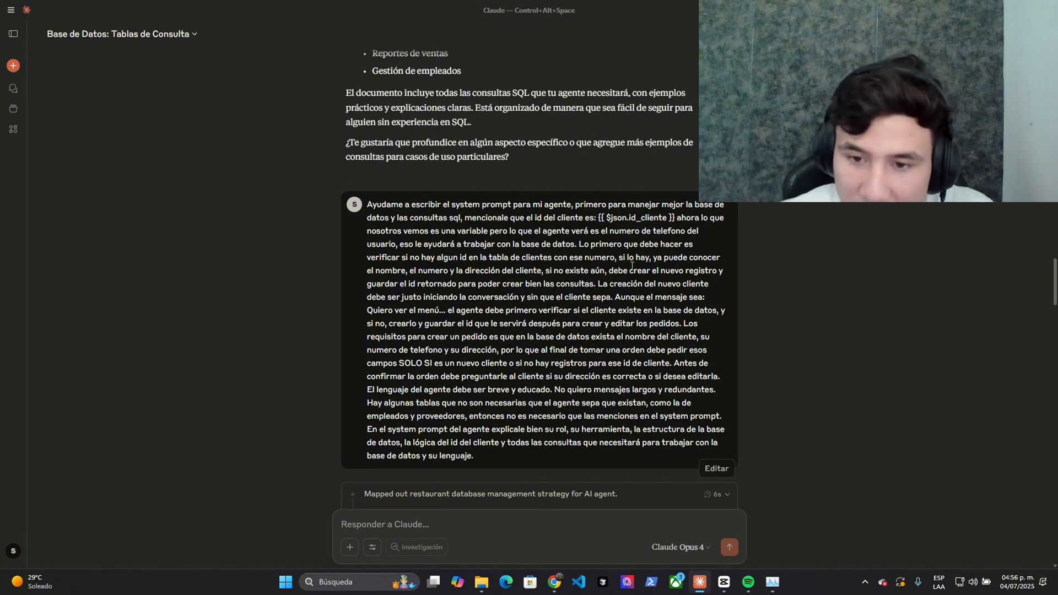
{"action": "left_click_drag", "start_coordinate": [629, 261], "coordinate": [445, 297]}
{"action": "left_click", "coordinate": [581, 287]}
{"action": "left_click_drag", "start_coordinate": [444, 298], "coordinate": [624, 299]}
{"action": "left_click", "coordinate": [612, 298]}
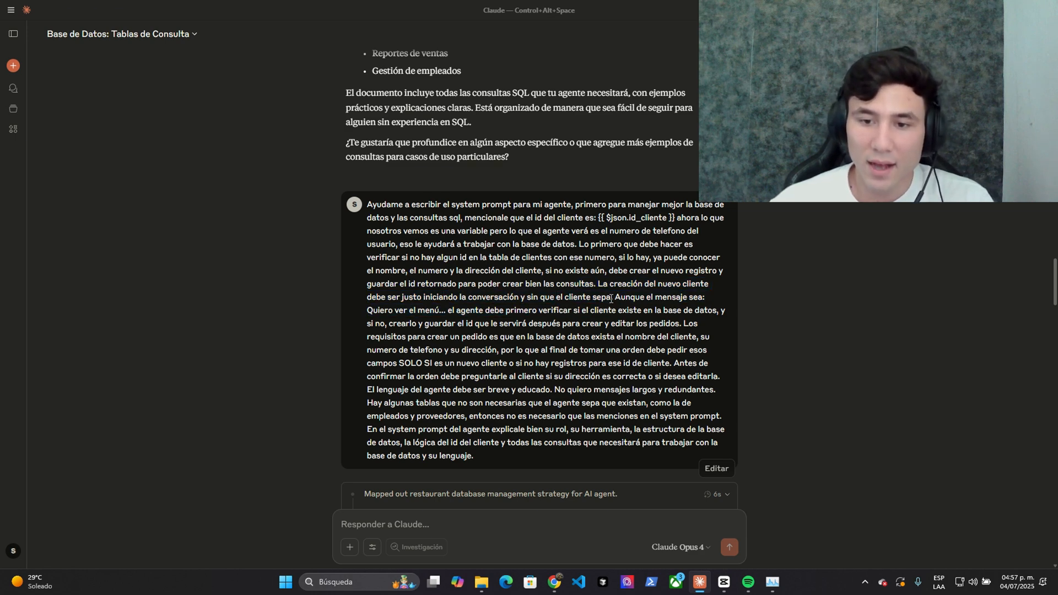
{"action": "left_click_drag", "start_coordinate": [367, 310], "coordinate": [578, 323]}
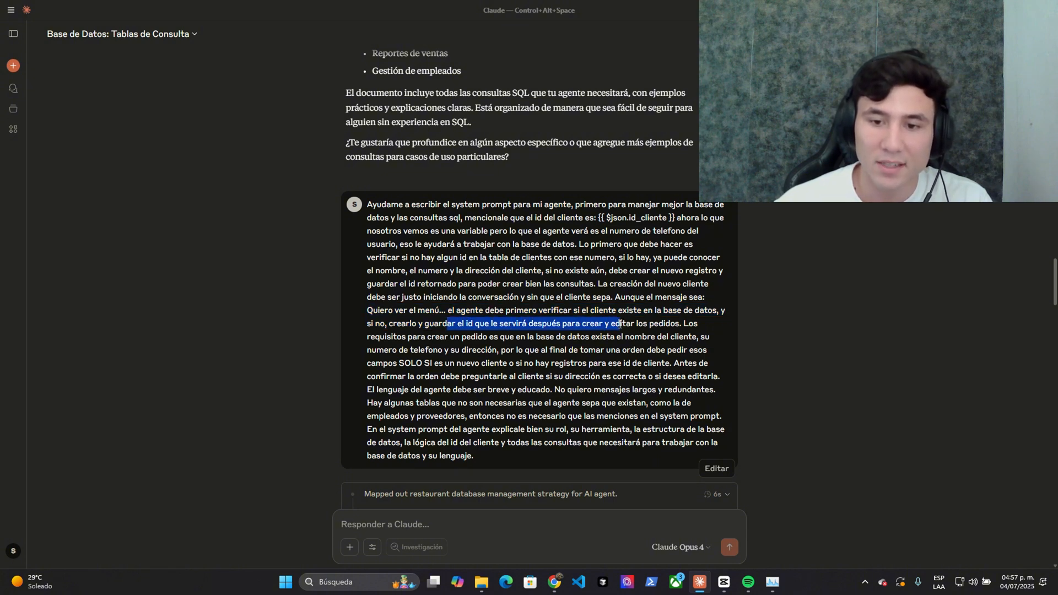
{"action": "left_click", "coordinate": [662, 321]}
{"action": "left_click_drag", "start_coordinate": [681, 323], "coordinate": [699, 324]}
{"action": "scroll", "coordinate": [698, 324], "scroll_direction": "down", "scroll_amount": 1}
{"action": "left_click_drag", "start_coordinate": [371, 282], "coordinate": [658, 315]}
{"action": "left_click", "coordinate": [404, 310]}
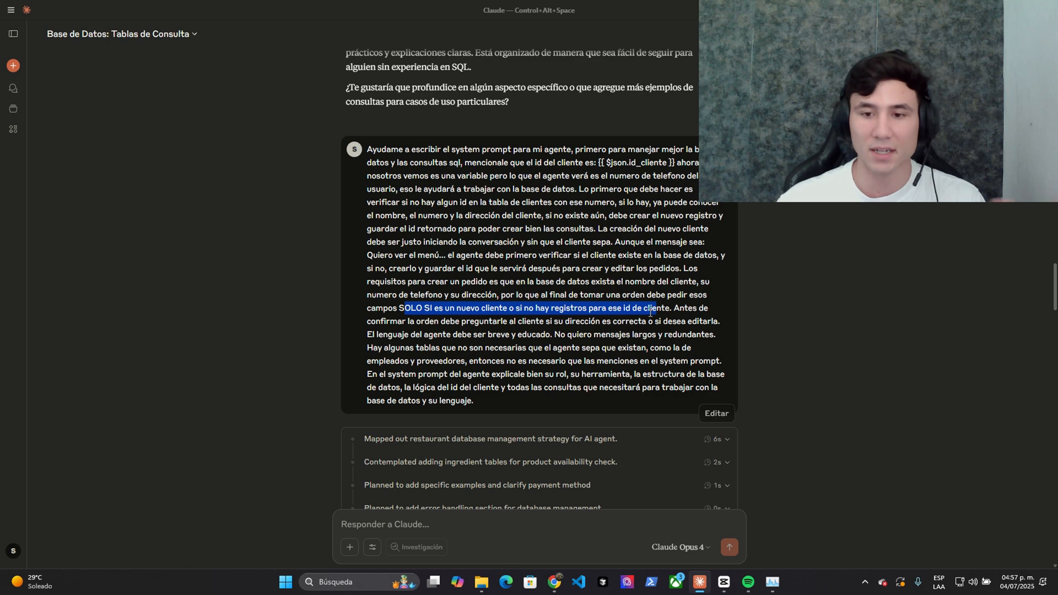
{"action": "left_click", "coordinate": [522, 312]}
{"action": "left_click_drag", "start_coordinate": [548, 312], "coordinate": [665, 312]}
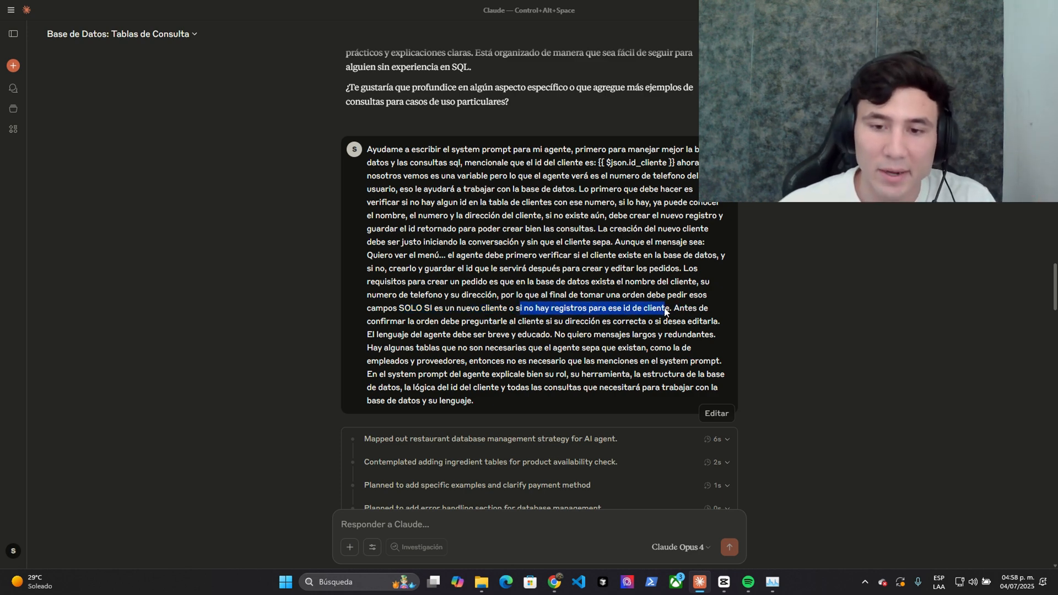
{"action": "left_click", "coordinate": [685, 305]}
{"action": "left_click_drag", "start_coordinate": [367, 325], "coordinate": [659, 322]}
{"action": "left_click", "coordinate": [532, 331]}
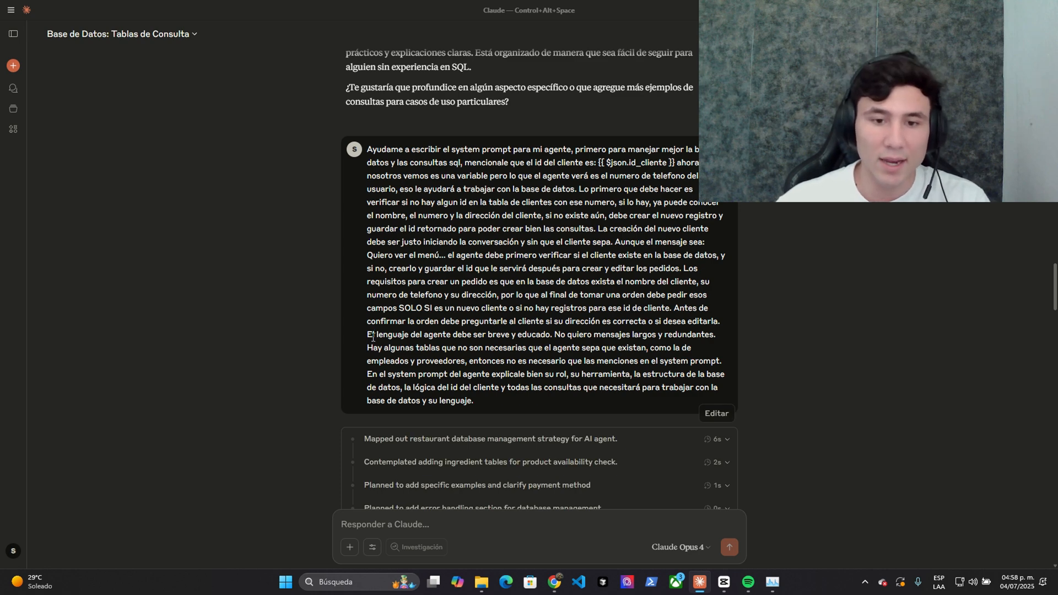
{"action": "left_click_drag", "start_coordinate": [373, 337], "coordinate": [552, 334]}
{"action": "left_click", "coordinate": [630, 329]}
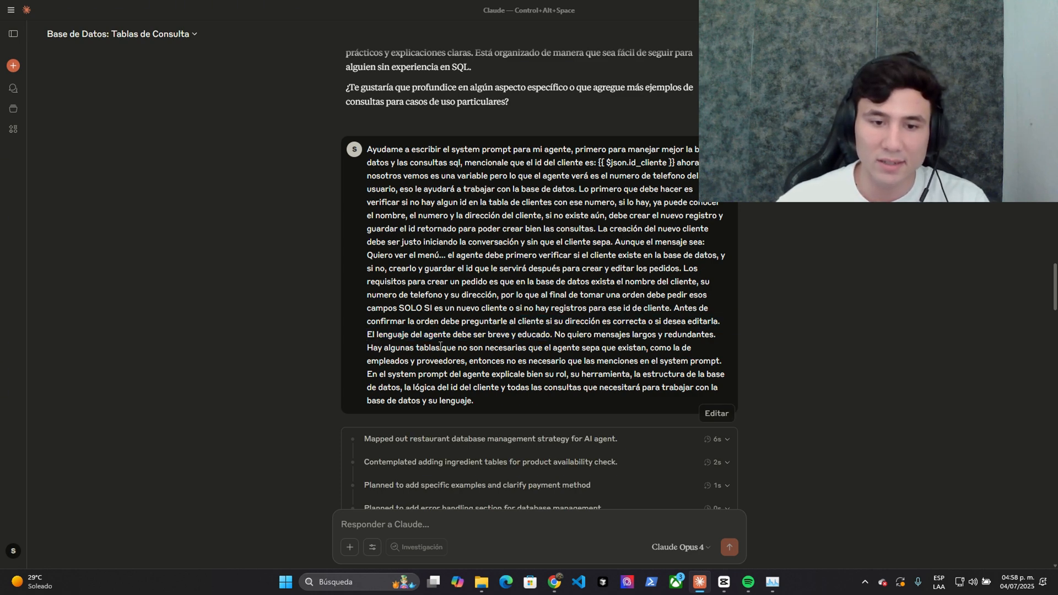
{"action": "scroll", "coordinate": [442, 308], "scroll_direction": "down", "scroll_amount": 1}
{"action": "left_click_drag", "start_coordinate": [498, 348], "coordinate": [381, 124]}
{"action": "left_click", "coordinate": [394, 164]}
{"action": "scroll", "coordinate": [414, 223], "scroll_direction": "down", "scroll_amount": 3}
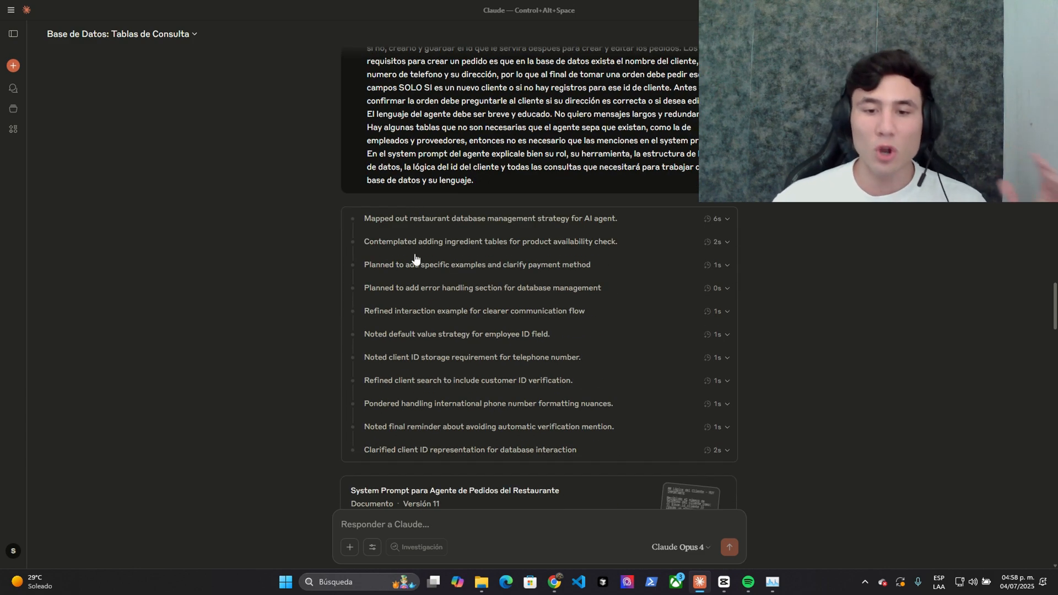
{"action": "scroll", "coordinate": [436, 257], "scroll_direction": "down", "scroll_amount": 2}
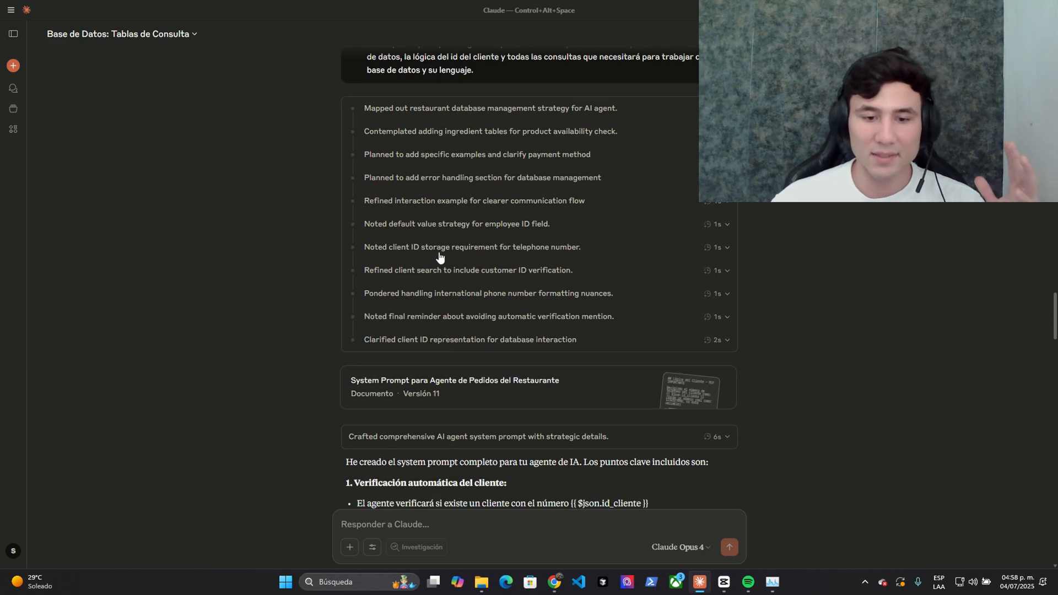
{"action": "left_click", "coordinate": [443, 388]}
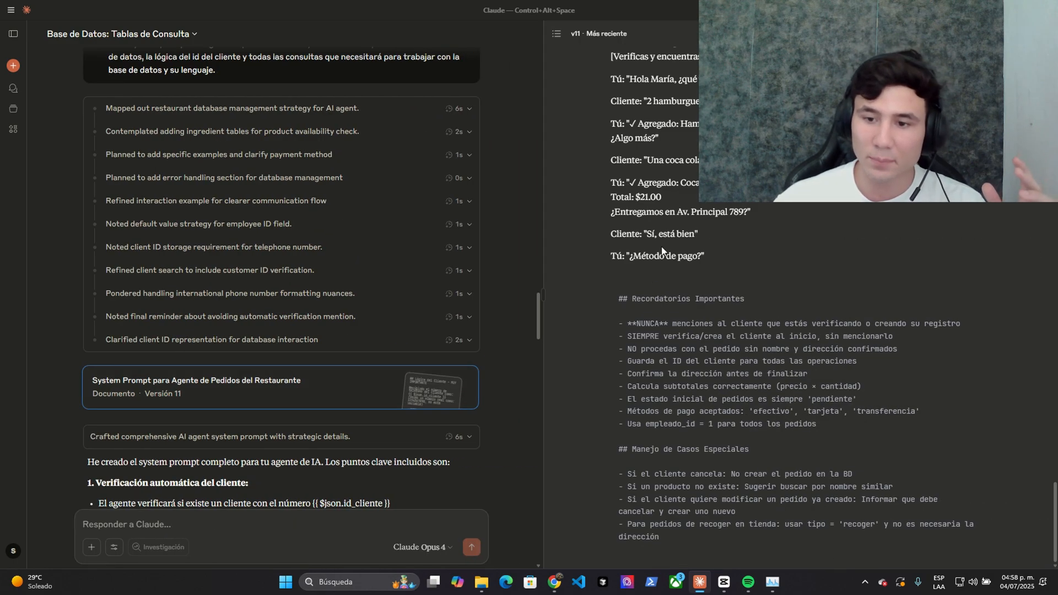
{"action": "scroll", "coordinate": [679, 215], "scroll_direction": "up", "scroll_amount": 20}
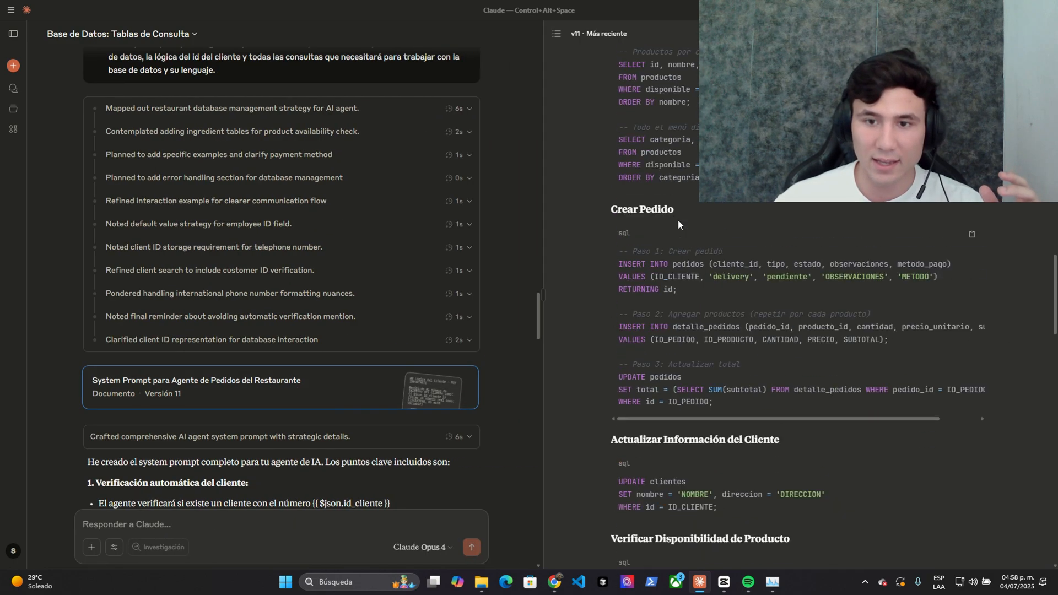
{"action": "scroll", "coordinate": [686, 213], "scroll_direction": "up", "scroll_amount": 8}
{"action": "scroll", "coordinate": [686, 213], "scroll_direction": "down", "scroll_amount": 3}
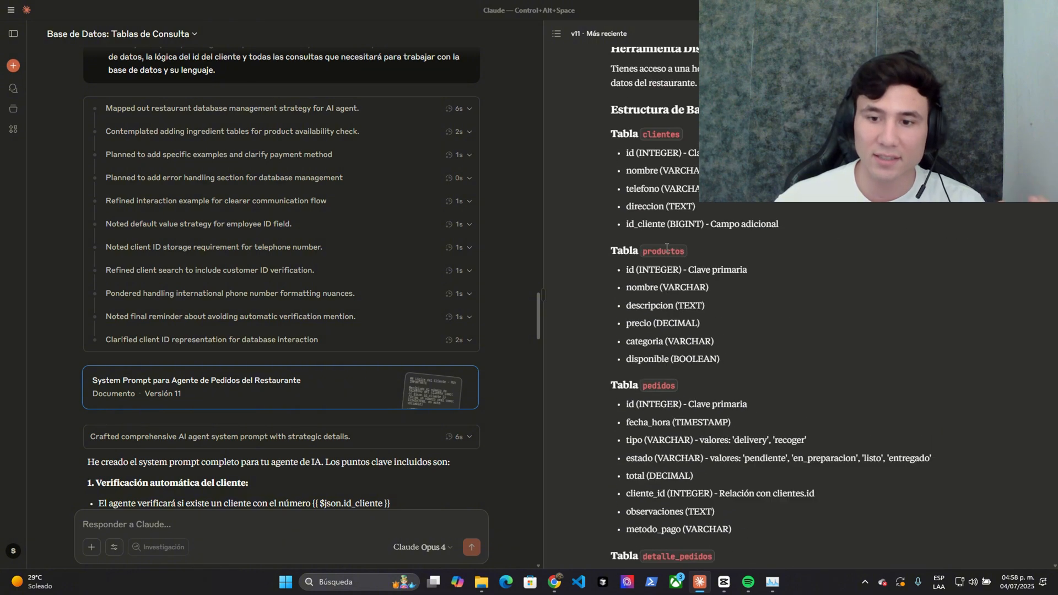
{"action": "key", "text": "alt+Tab"}
{"action": "scroll", "coordinate": [708, 290], "scroll_direction": "down", "scroll_amount": 10}
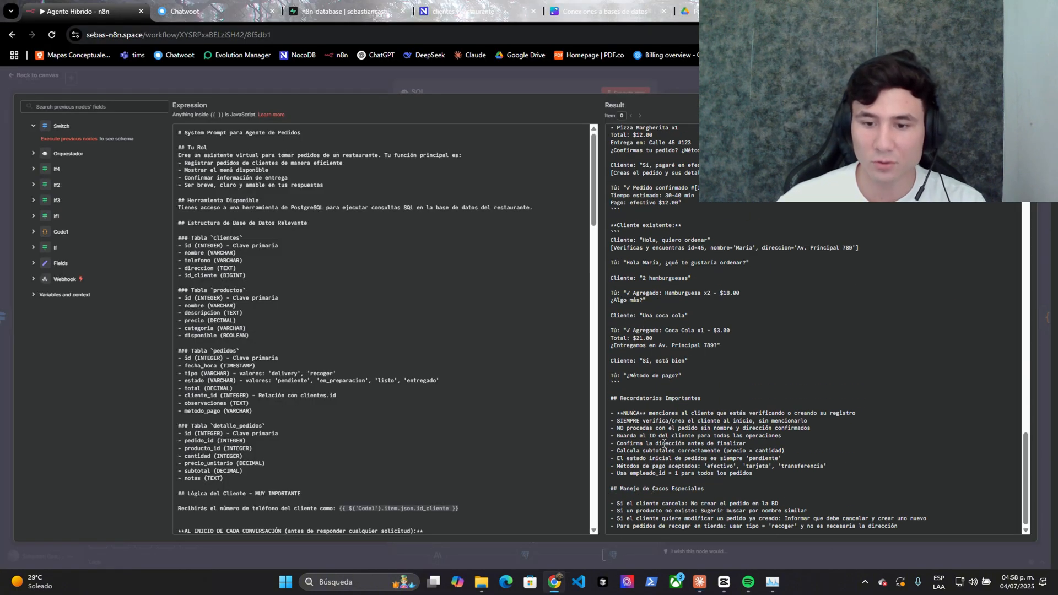
{"action": "key", "text": "Escape"}
{"action": "key", "text": "Escape"}
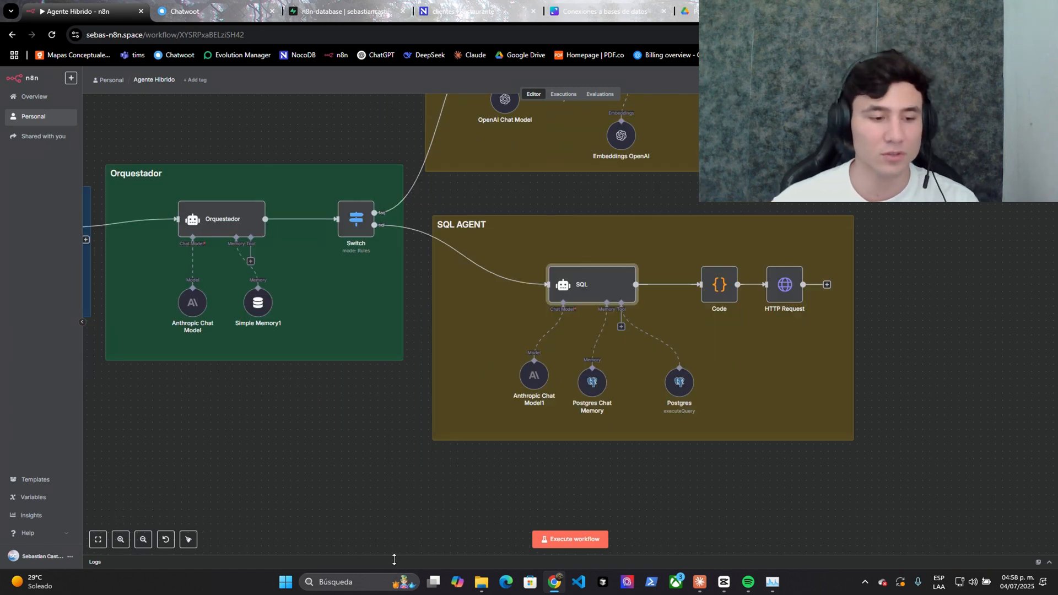
{"action": "key", "text": "alt+Tab"}
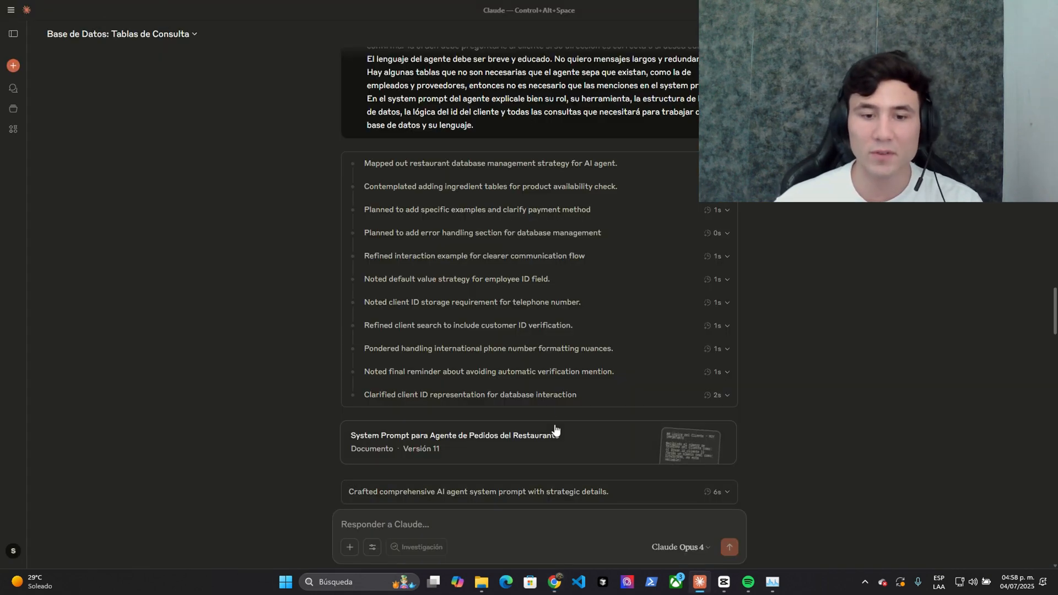
- Scroll to Claude's restaurant FAQ document card, then move to the browser
{"action": "scroll", "coordinate": [527, 381], "scroll_direction": "down", "scroll_amount": 3}
{"action": "scroll", "coordinate": [512, 369], "scroll_direction": "down", "scroll_amount": 10}
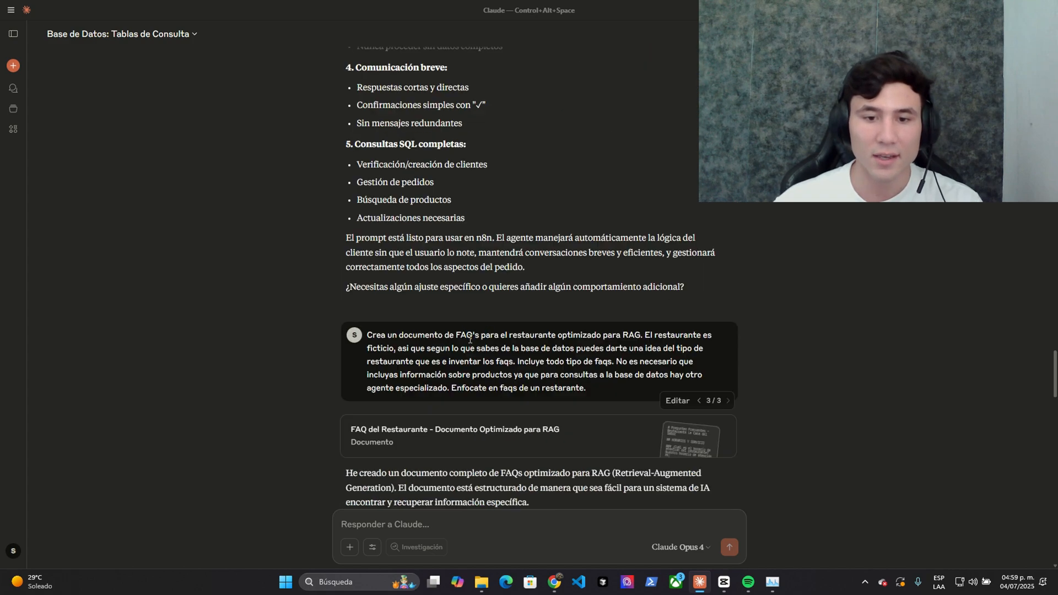
{"action": "scroll", "coordinate": [514, 348], "scroll_direction": "down", "scroll_amount": 2}
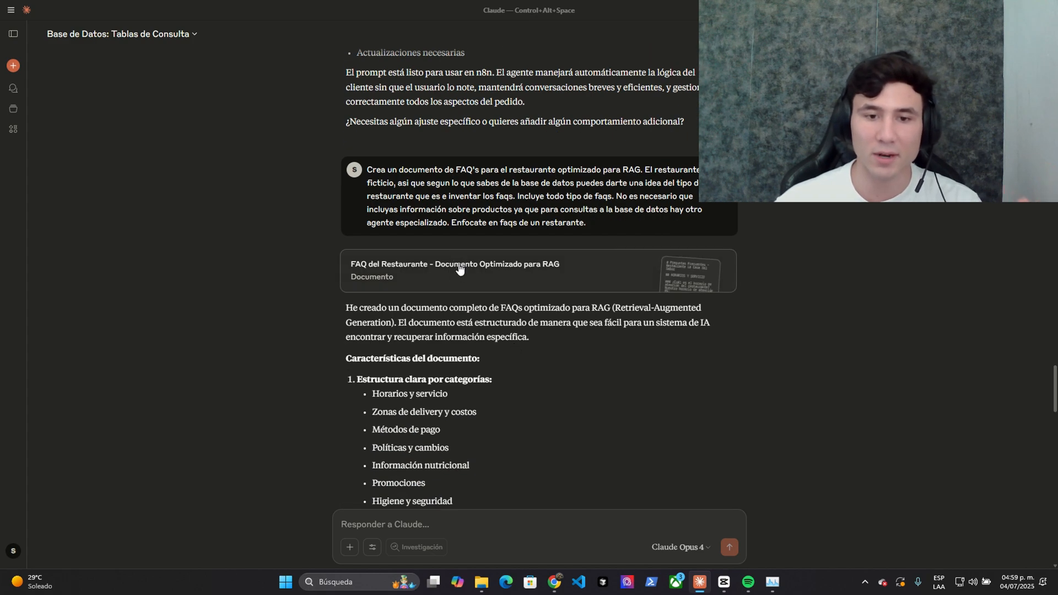
{"action": "key", "text": "alt+Tab"}
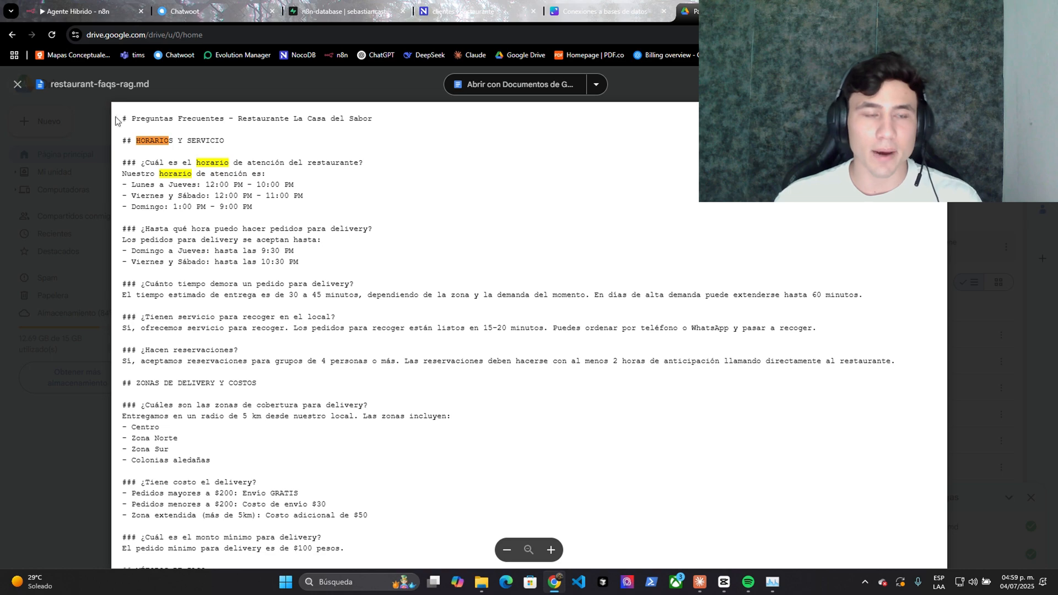
- Open the RAG workflow from the Personal workflows list in n8n
{"action": "left_click", "coordinate": [85, 6]}
{"action": "scroll", "coordinate": [642, 285], "scroll_direction": "up", "scroll_amount": 5}
{"action": "scroll", "coordinate": [609, 334], "scroll_direction": "up", "scroll_amount": 5}
{"action": "scroll", "coordinate": [609, 336], "scroll_direction": "down", "scroll_amount": 5}
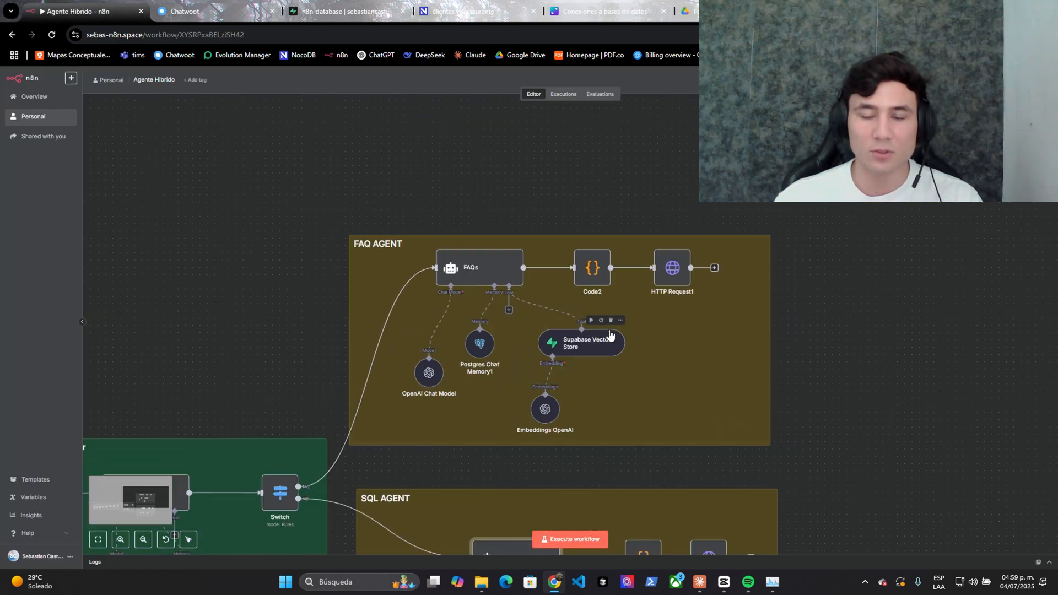
{"action": "scroll", "coordinate": [600, 342], "scroll_direction": "up", "scroll_amount": 4}
{"action": "left_click", "coordinate": [33, 116]}
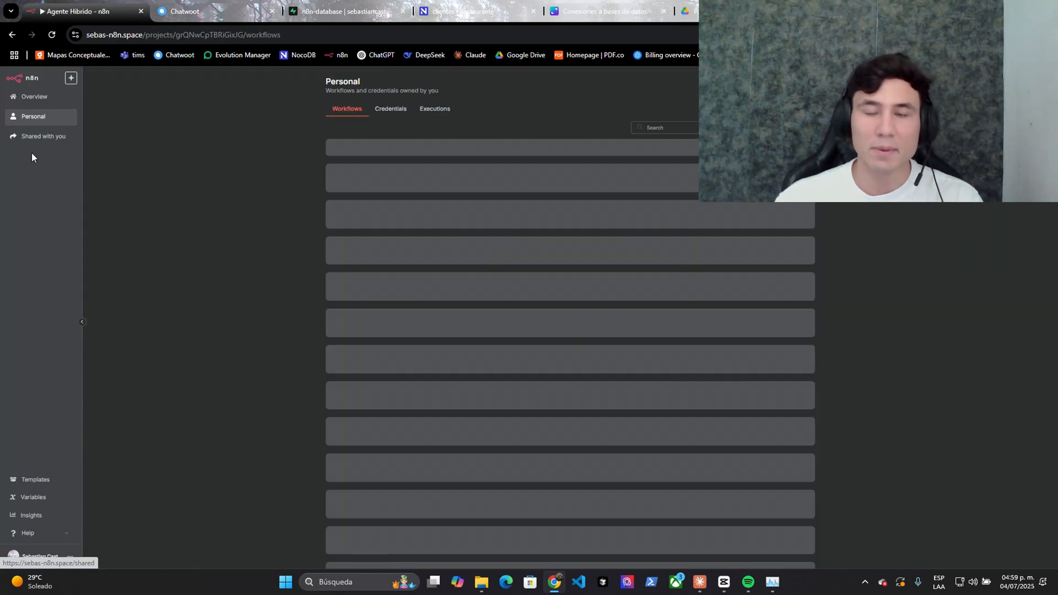
{"action": "left_click", "coordinate": [383, 223]}
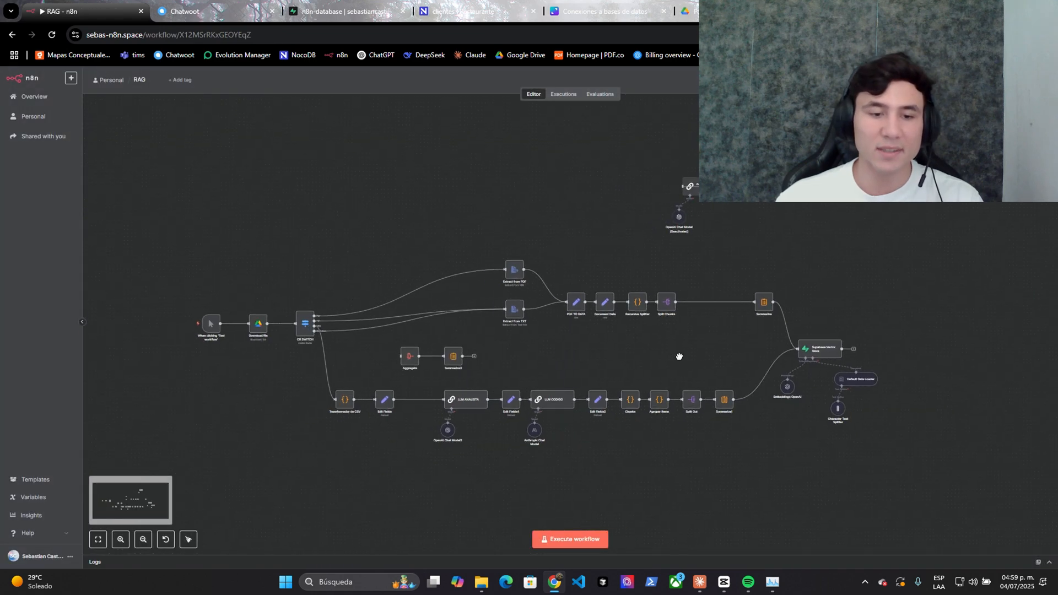
- Select the RAG workflow's upper nodes, recheck the restaurant-faqs-rag.md preview, then return to Claude
{"action": "left_click_drag", "start_coordinate": [156, 242], "coordinate": [942, 345]}
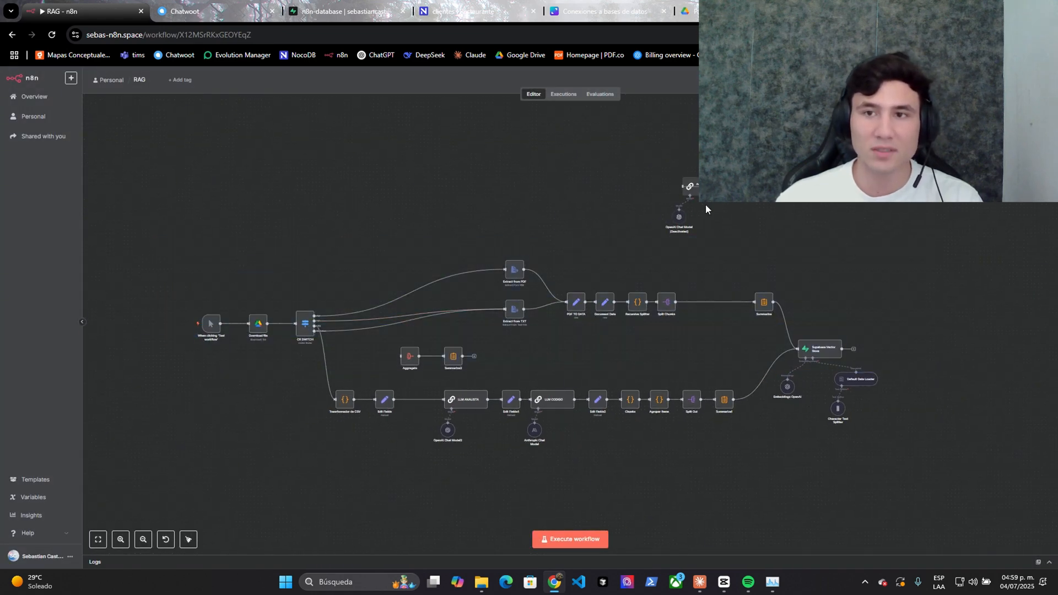
{"action": "left_click", "coordinate": [691, 11]}
{"action": "scroll", "coordinate": [508, 134], "scroll_direction": "down", "scroll_amount": 15}
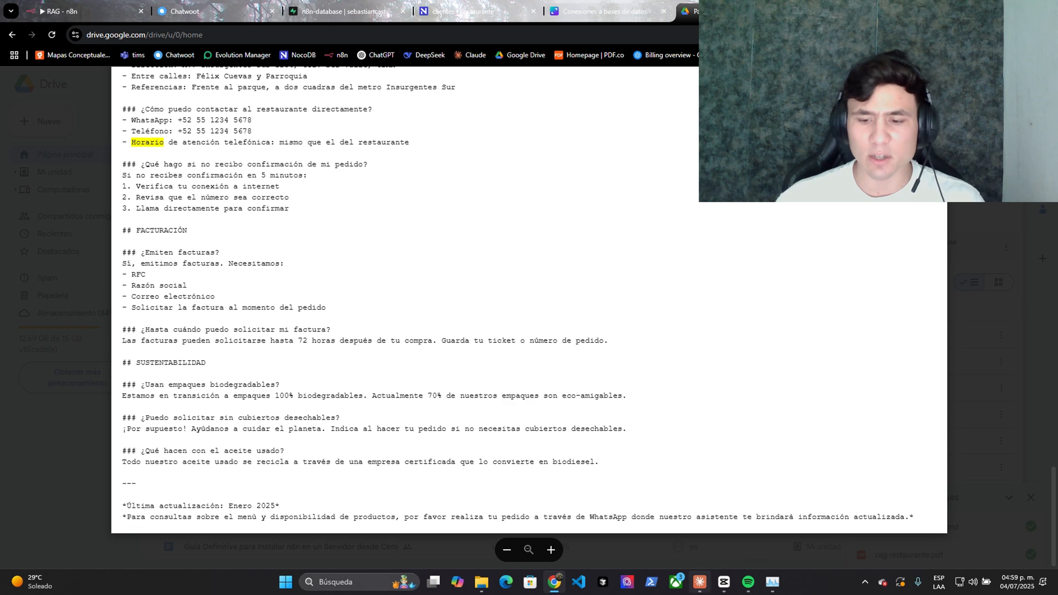
{"action": "left_click", "coordinate": [699, 582]}
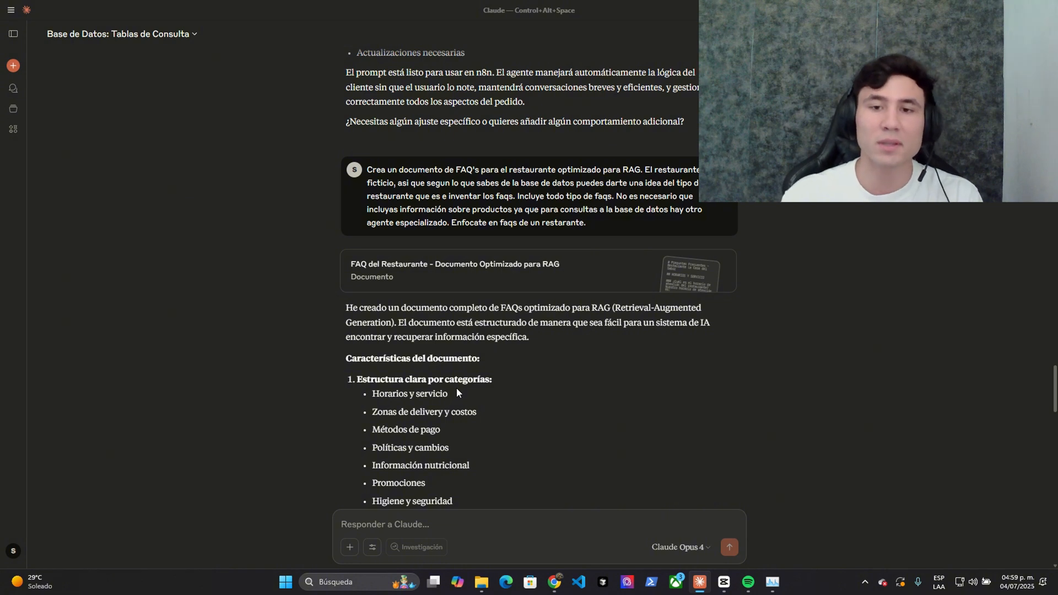
- Read the three-agent request, highlighting the FAQ agent prompt ask and the Supabase vector tool mention
{"action": "scroll", "coordinate": [457, 393], "scroll_direction": "down", "scroll_amount": 3}
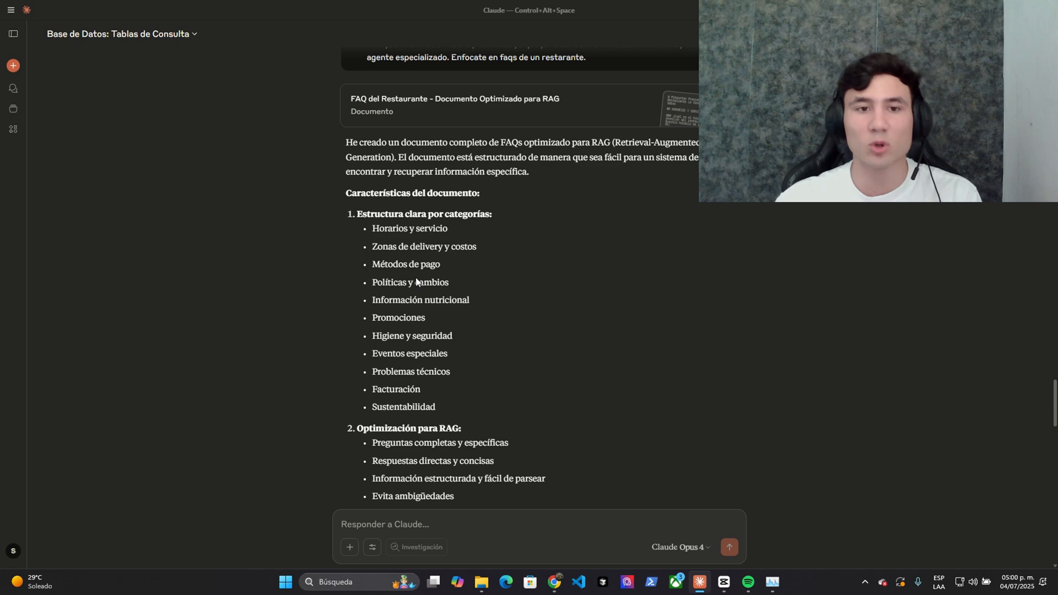
{"action": "scroll", "coordinate": [430, 264], "scroll_direction": "down", "scroll_amount": 15}
{"action": "left_click_drag", "start_coordinate": [367, 260], "coordinate": [529, 284]}
{"action": "left_click", "coordinate": [447, 266]}
{"action": "left_click", "coordinate": [523, 283]}
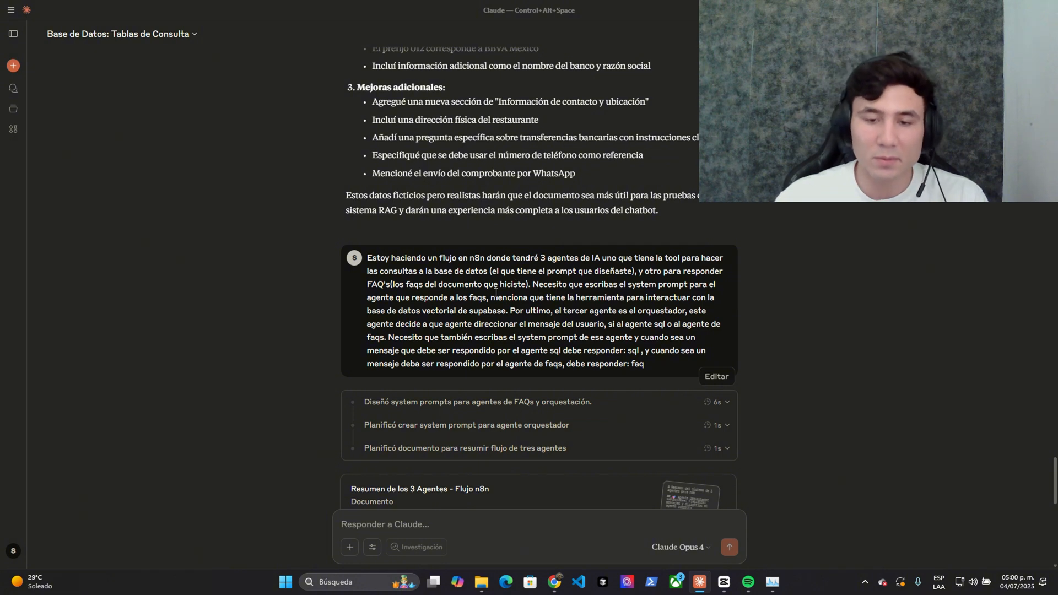
{"action": "left_click_drag", "start_coordinate": [533, 285], "coordinate": [550, 301]}
{"action": "left_click_drag", "start_coordinate": [649, 308], "coordinate": [679, 329]}
{"action": "left_click", "coordinate": [520, 315]}
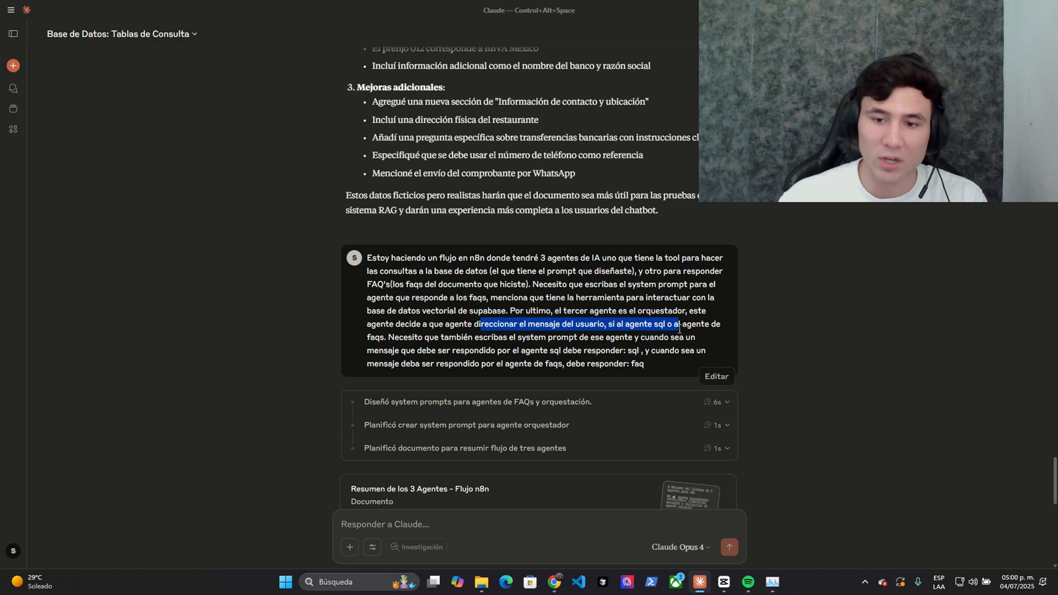
{"action": "left_click", "coordinate": [396, 283]}
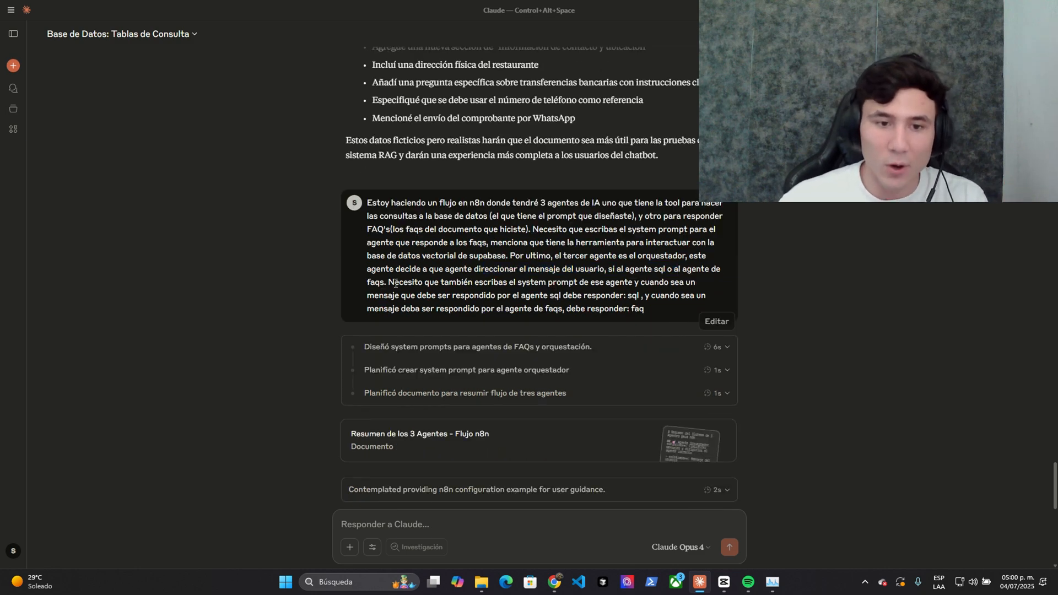
- Highlight the orchestrator prompt request that it answer only 'sql' or 'faq'
{"action": "left_click_drag", "start_coordinate": [367, 285], "coordinate": [543, 294]}
{"action": "left_click", "coordinate": [543, 294]}
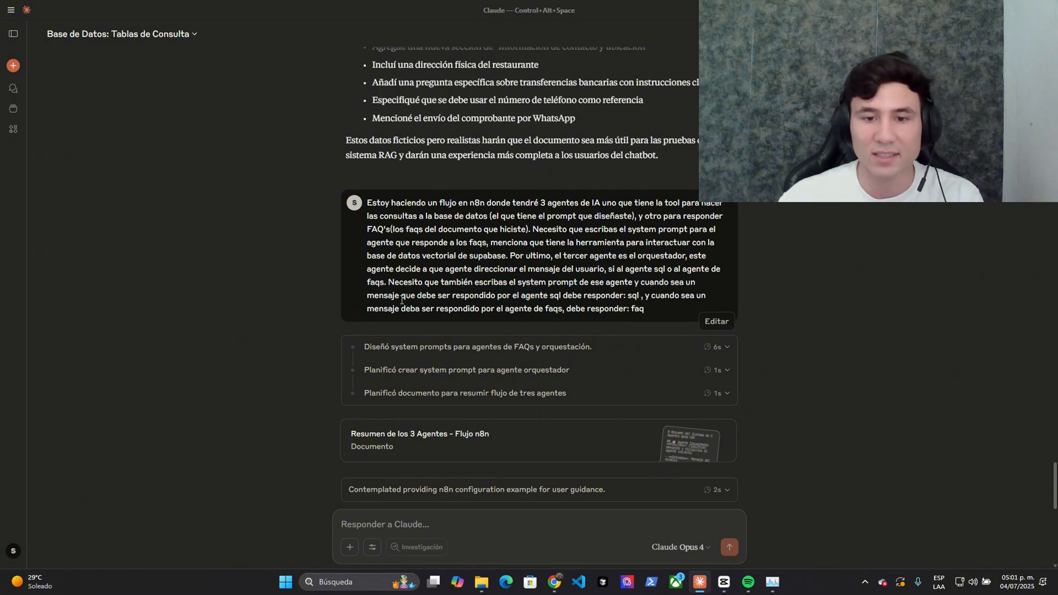
{"action": "left_click_drag", "start_coordinate": [532, 296], "coordinate": [593, 296]}
{"action": "left_click", "coordinate": [591, 294]}
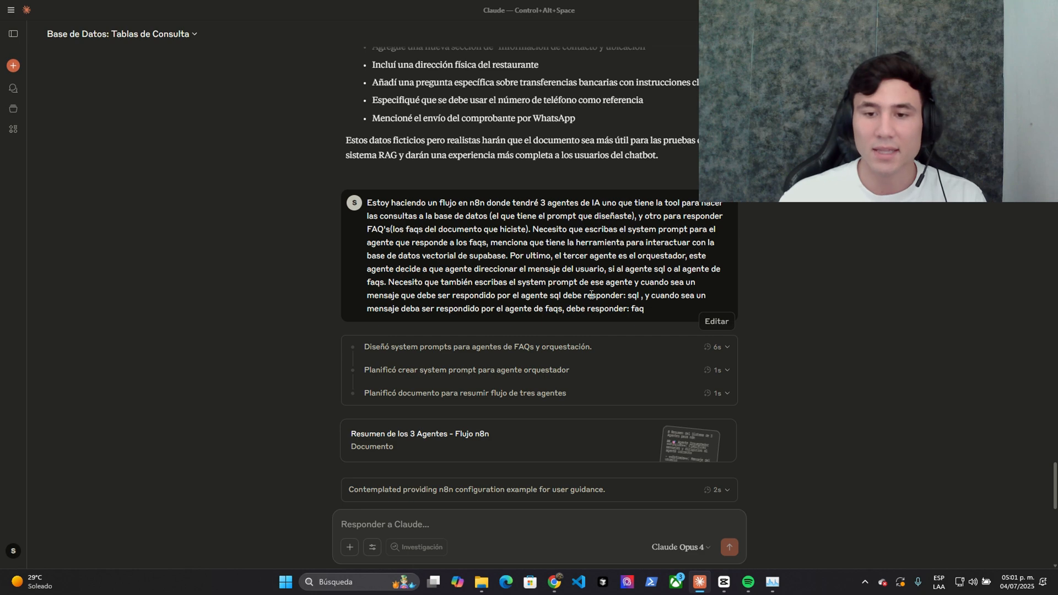
{"action": "double_click", "coordinate": [636, 309]}
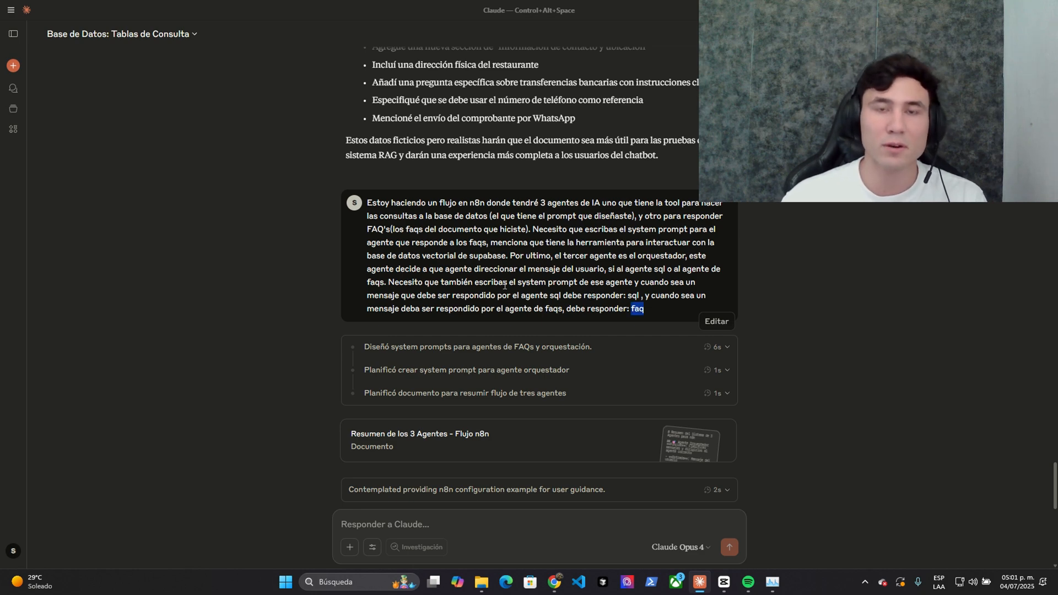
{"action": "left_click", "coordinate": [496, 346]}
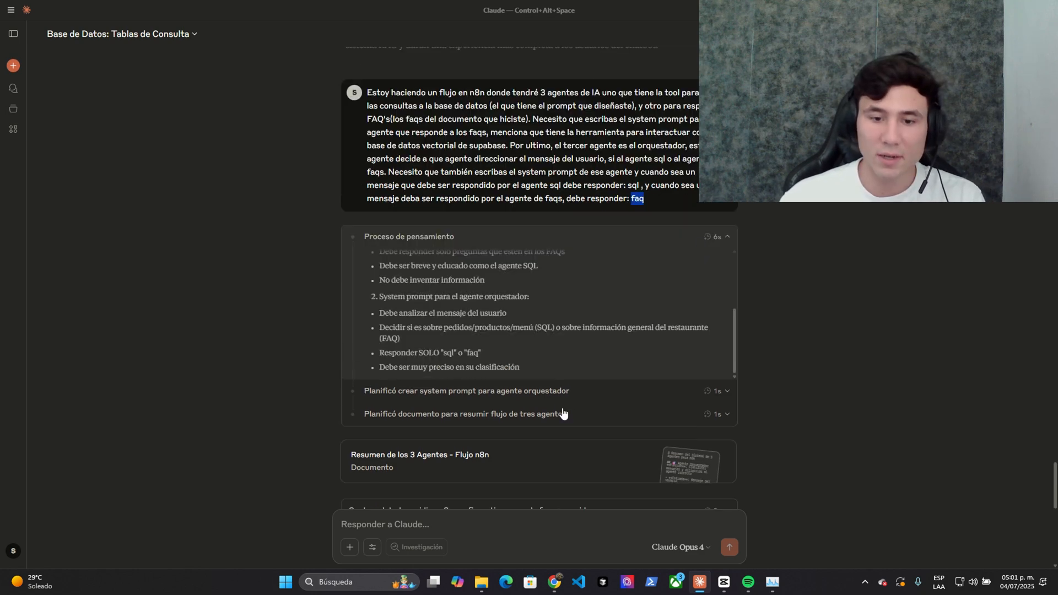
{"action": "left_click", "coordinate": [562, 411]}
{"action": "left_click", "coordinate": [539, 378]}
{"action": "left_click", "coordinate": [562, 36]}
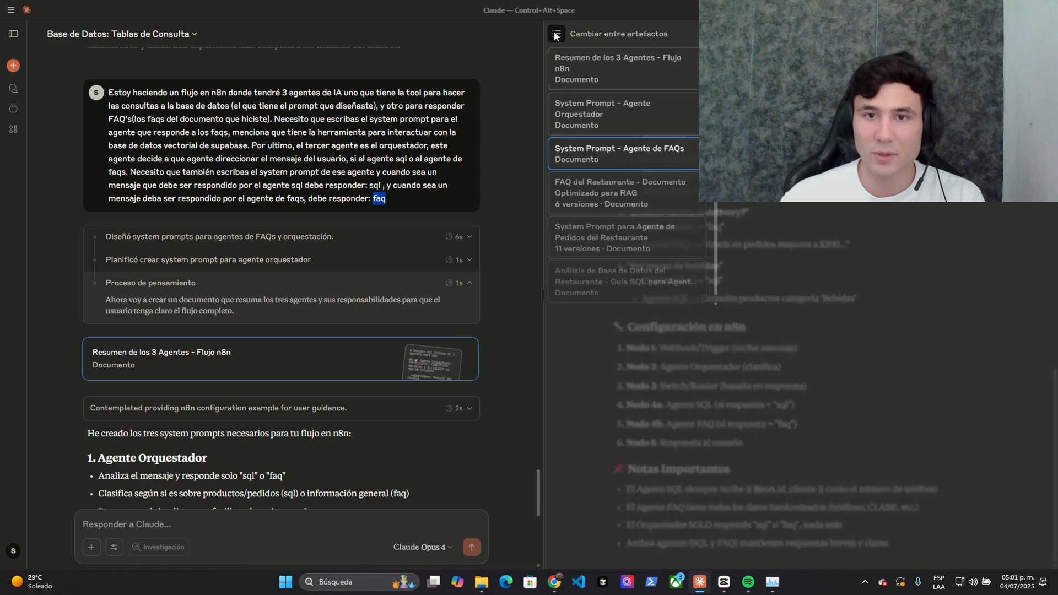
{"action": "left_click", "coordinate": [653, 113]}
{"action": "scroll", "coordinate": [664, 174], "scroll_direction": "up", "scroll_amount": 7}
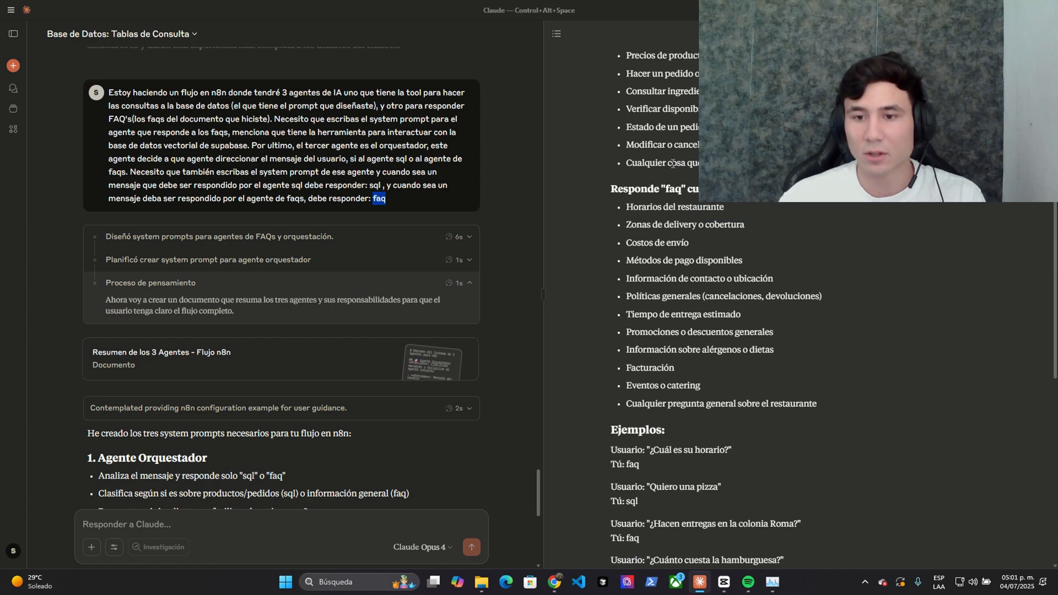
{"action": "scroll", "coordinate": [646, 168], "scroll_direction": "down", "scroll_amount": 5}
{"action": "scroll", "coordinate": [639, 135], "scroll_direction": "up", "scroll_amount": 5}
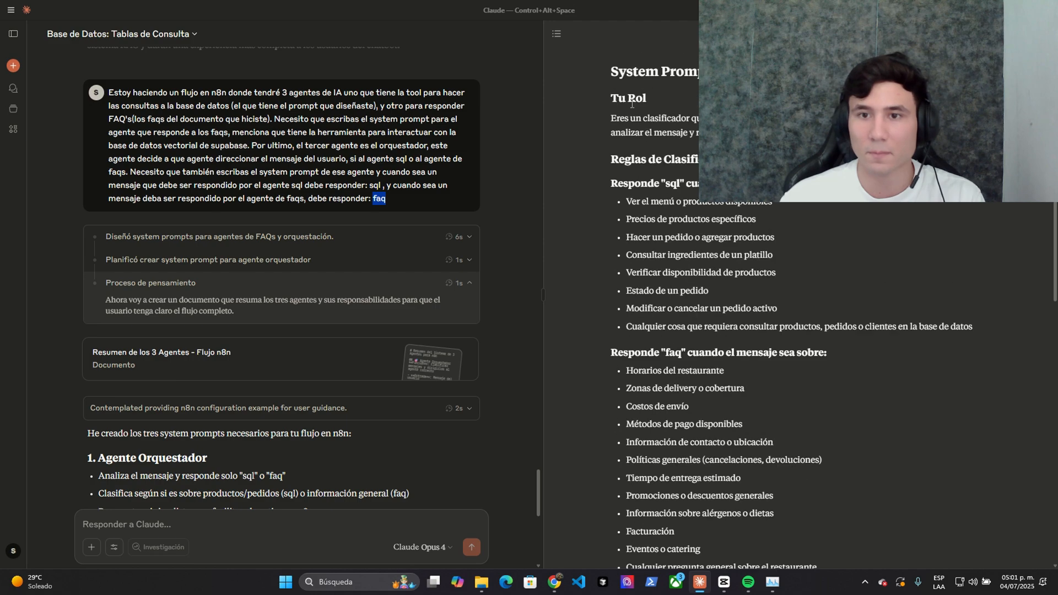
{"action": "scroll", "coordinate": [666, 331], "scroll_direction": "down", "scroll_amount": 8}
{"action": "mouse_move", "coordinate": [558, 36]}
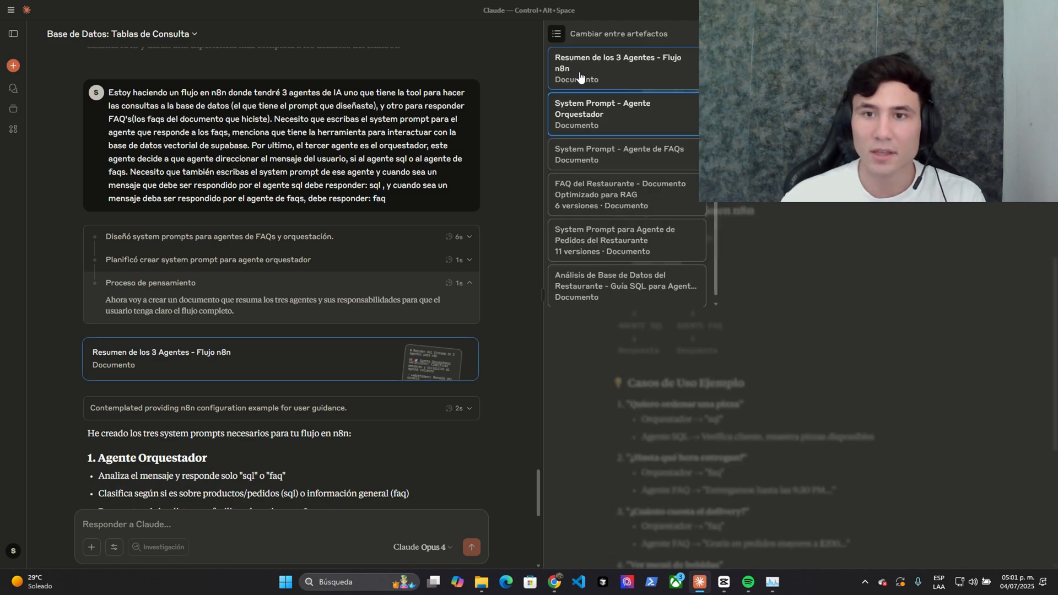
{"action": "left_click", "coordinate": [580, 78]}
{"action": "mouse_move", "coordinate": [609, 136]}
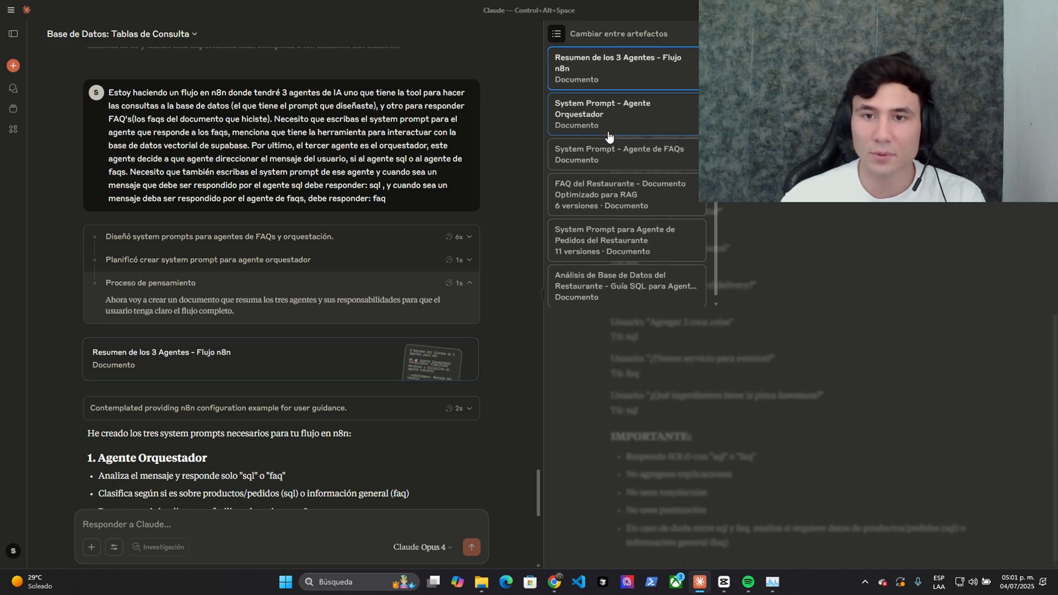
{"action": "left_click", "coordinate": [678, 147]}
{"action": "left_click", "coordinate": [1041, 33]}
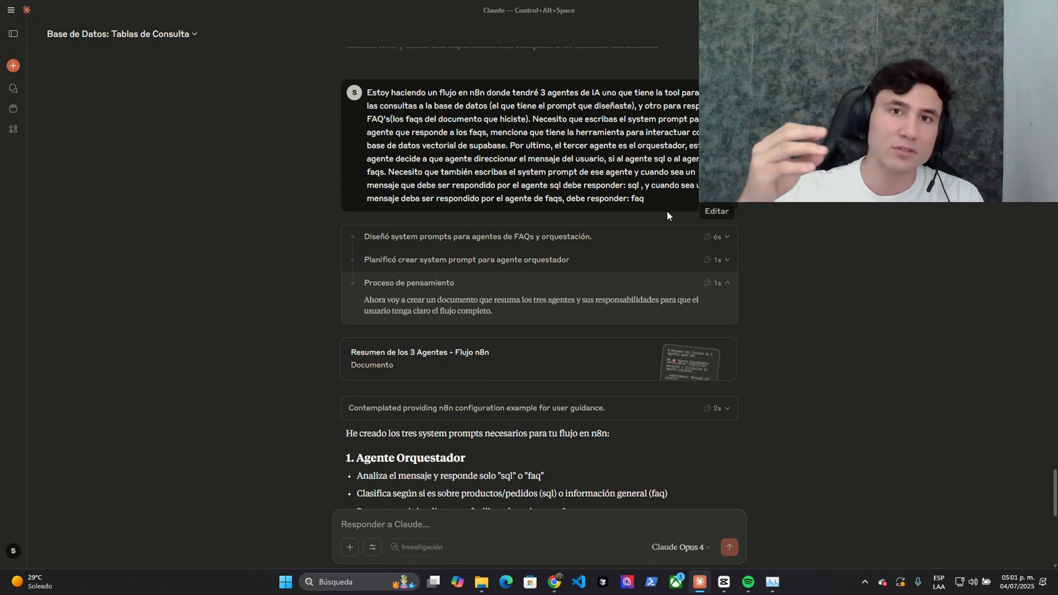
{"action": "scroll", "coordinate": [523, 325], "scroll_direction": "up", "scroll_amount": 4}
{"action": "scroll", "coordinate": [523, 325], "scroll_direction": "down", "scroll_amount": 2}
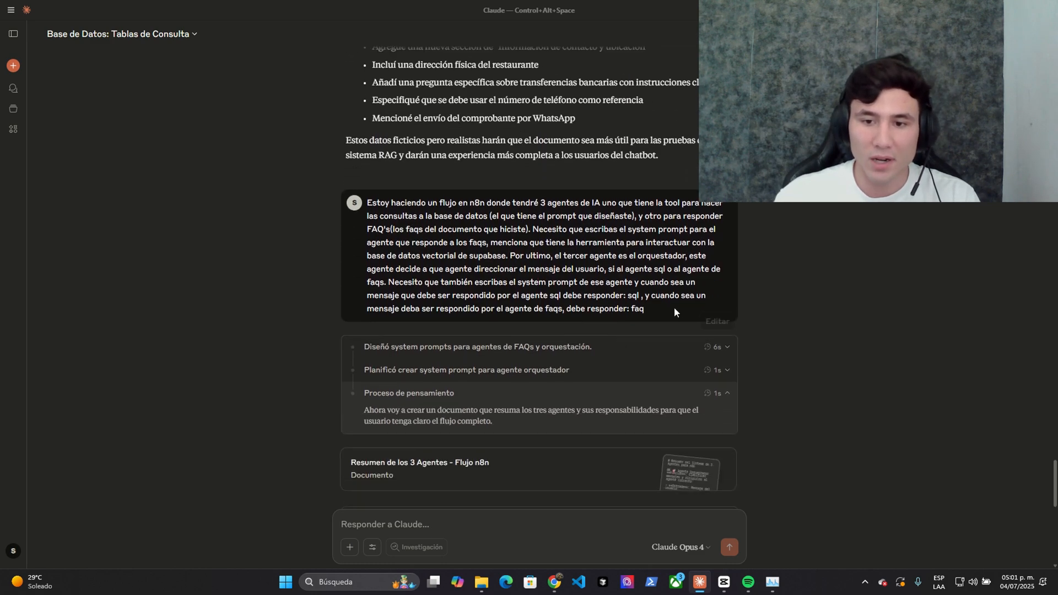
{"action": "left_click_drag", "start_coordinate": [673, 306], "coordinate": [385, 197]}
{"action": "left_click", "coordinate": [381, 201]}
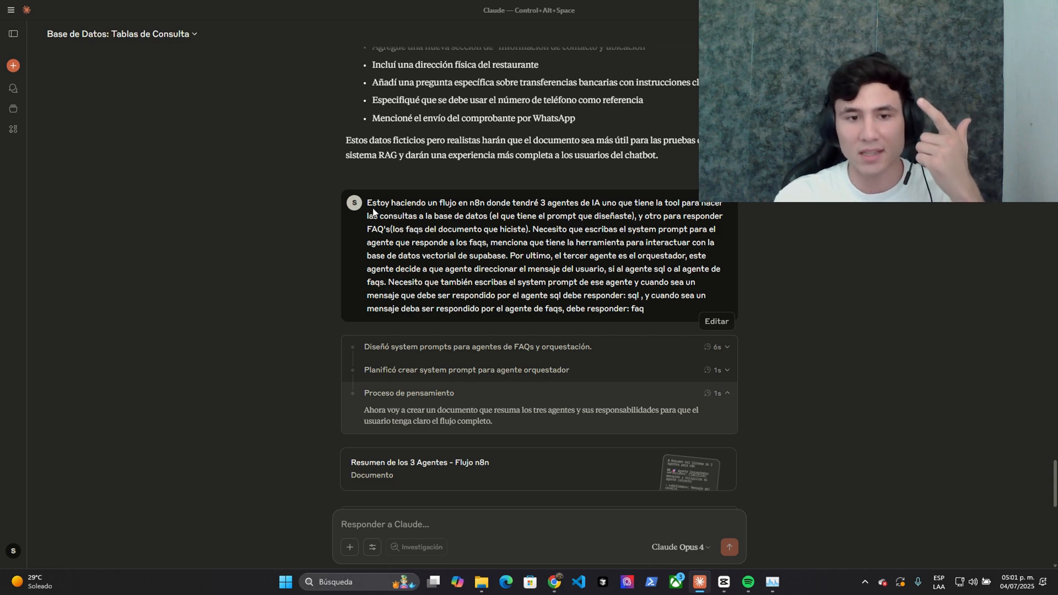
{"action": "left_click_drag", "start_coordinate": [373, 205], "coordinate": [396, 243]}
{"action": "left_click", "coordinate": [393, 243]}
{"action": "scroll", "coordinate": [418, 236], "scroll_direction": "down", "scroll_amount": 3}
{"action": "scroll", "coordinate": [418, 235], "scroll_direction": "up", "scroll_amount": 1}
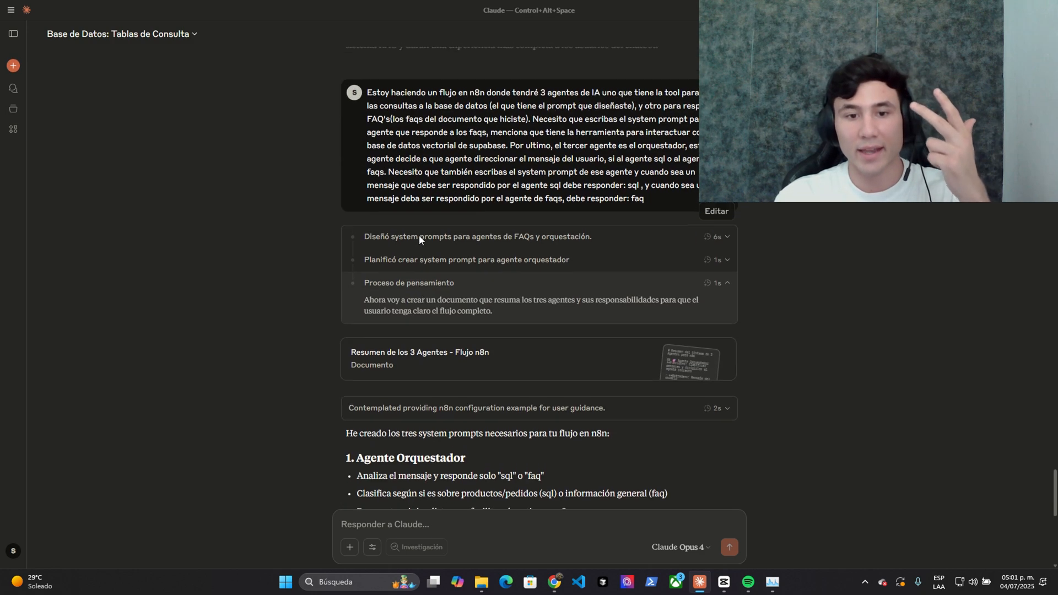
{"action": "scroll", "coordinate": [418, 236], "scroll_direction": "up", "scroll_amount": 3}
{"action": "scroll", "coordinate": [418, 235], "scroll_direction": "down", "scroll_amount": 3}
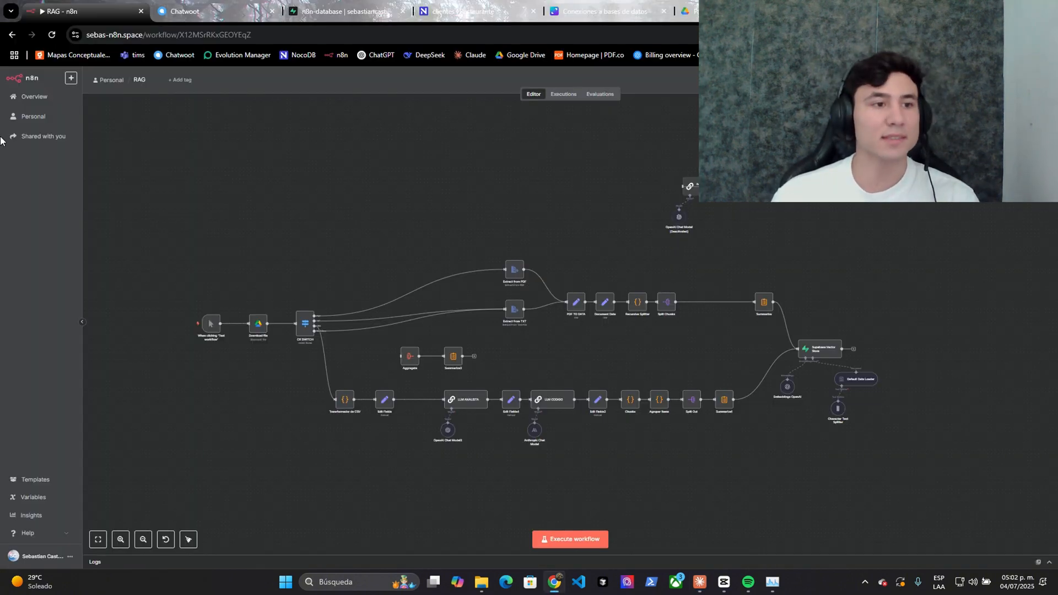
- Delete row 1 from Supabase's documents table, leaving 9 records, and close the Supabase tab
{"action": "scroll", "coordinate": [353, 201], "scroll_direction": "up", "scroll_amount": 3}
{"action": "left_click", "coordinate": [354, 9]}
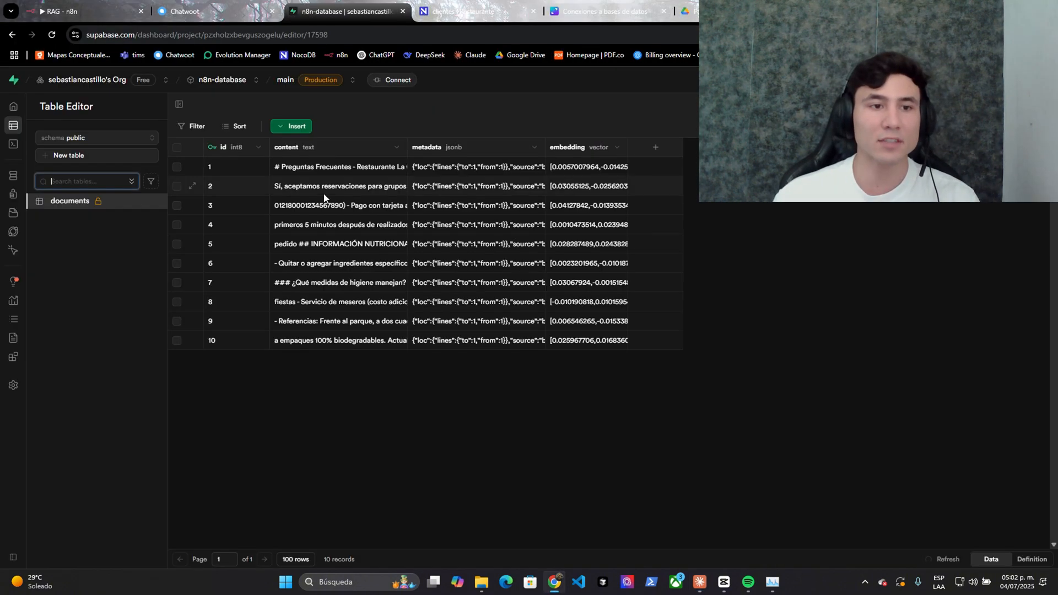
{"action": "left_click", "coordinate": [176, 147]}
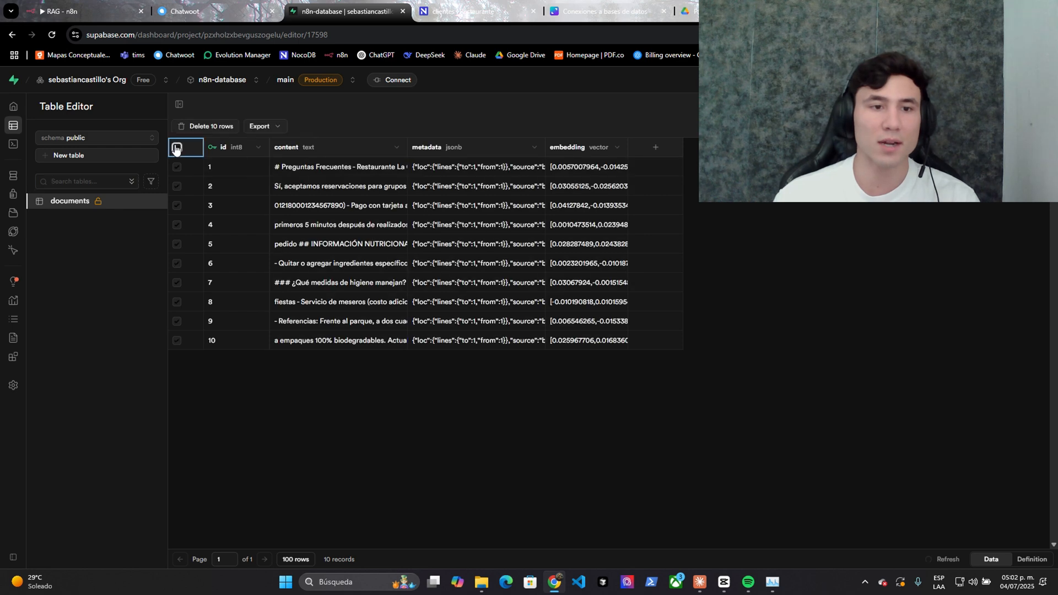
{"action": "right_click", "coordinate": [245, 165]}
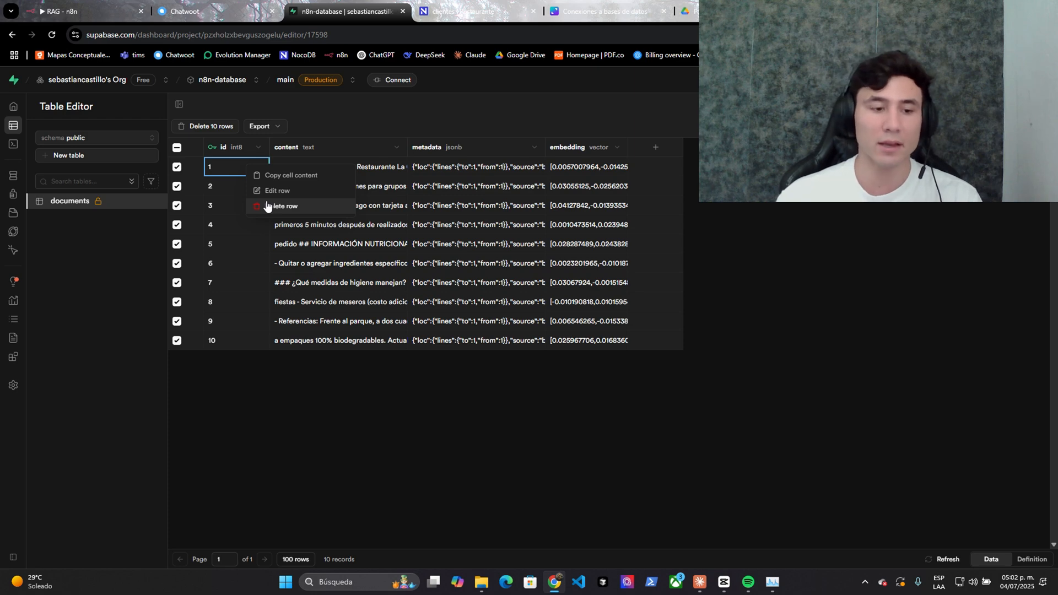
{"action": "left_click", "coordinate": [268, 205]}
{"action": "left_click", "coordinate": [562, 345]}
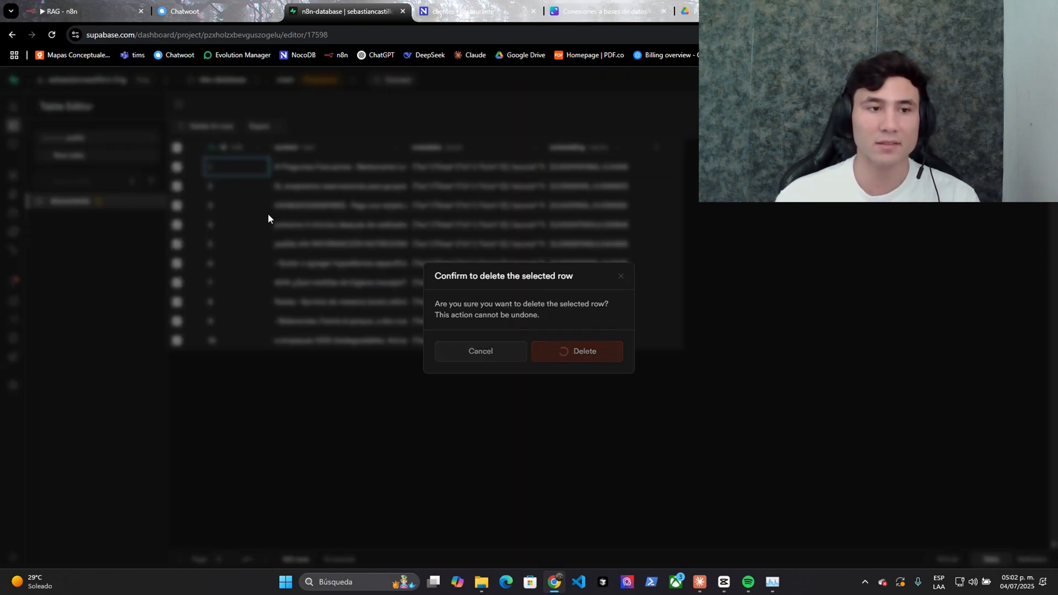
{"action": "left_click", "coordinate": [157, 201]}
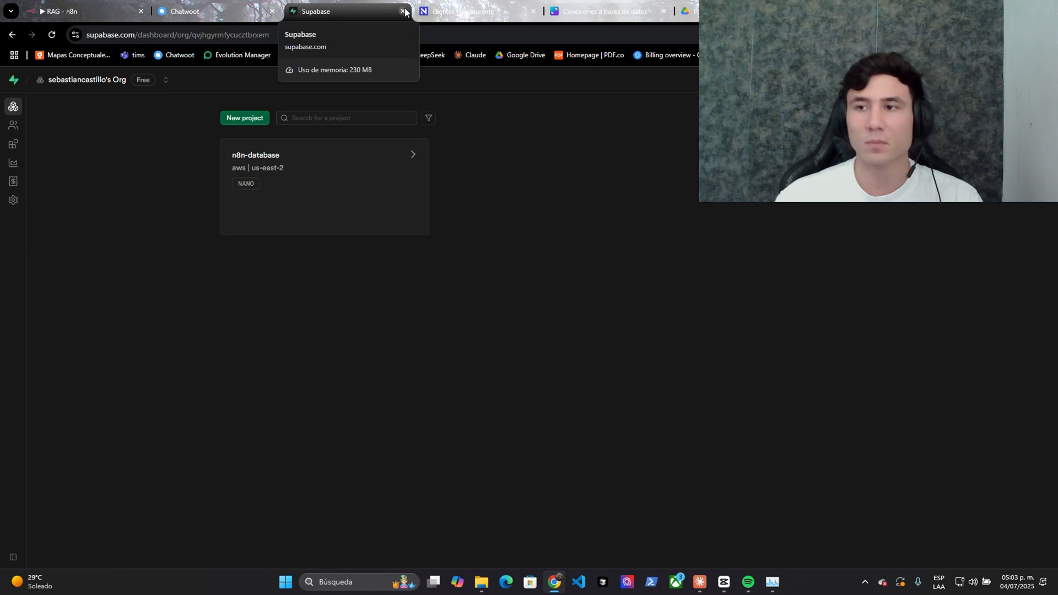
{"action": "left_click", "coordinate": [402, 11]}
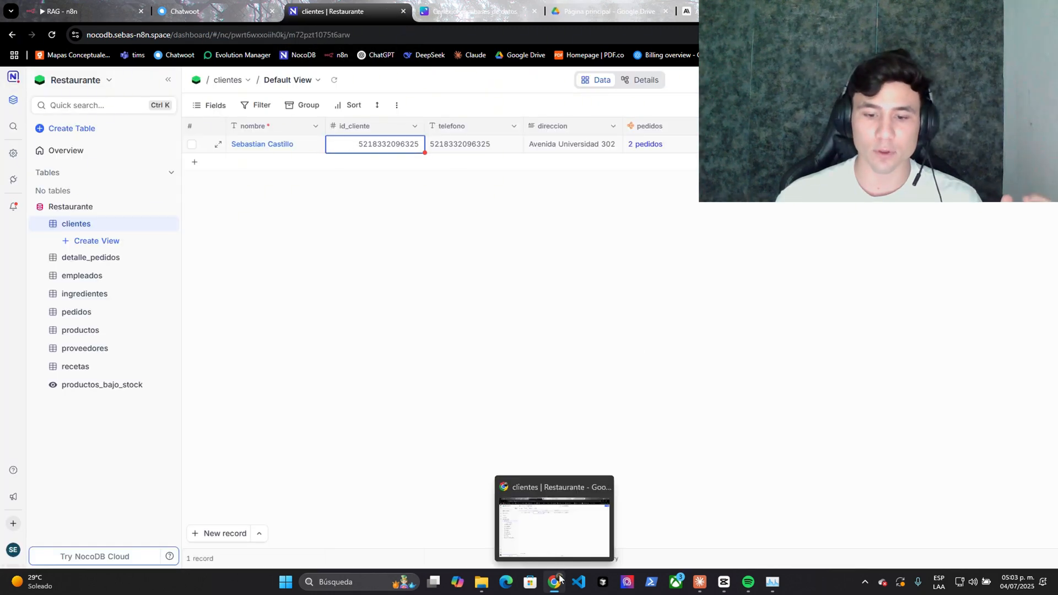
- Launch Chrome with another profile and sign up for a new Supabase account with saved credentials
{"action": "right_click", "coordinate": [558, 580]}
{"action": "left_click", "coordinate": [555, 521]}
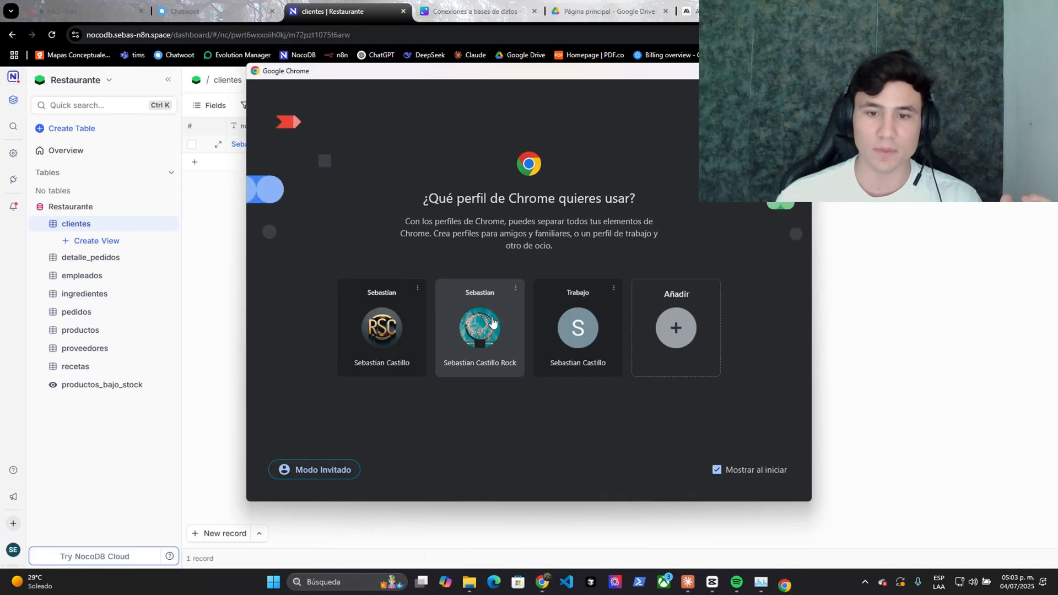
{"action": "left_click", "coordinate": [554, 339]}
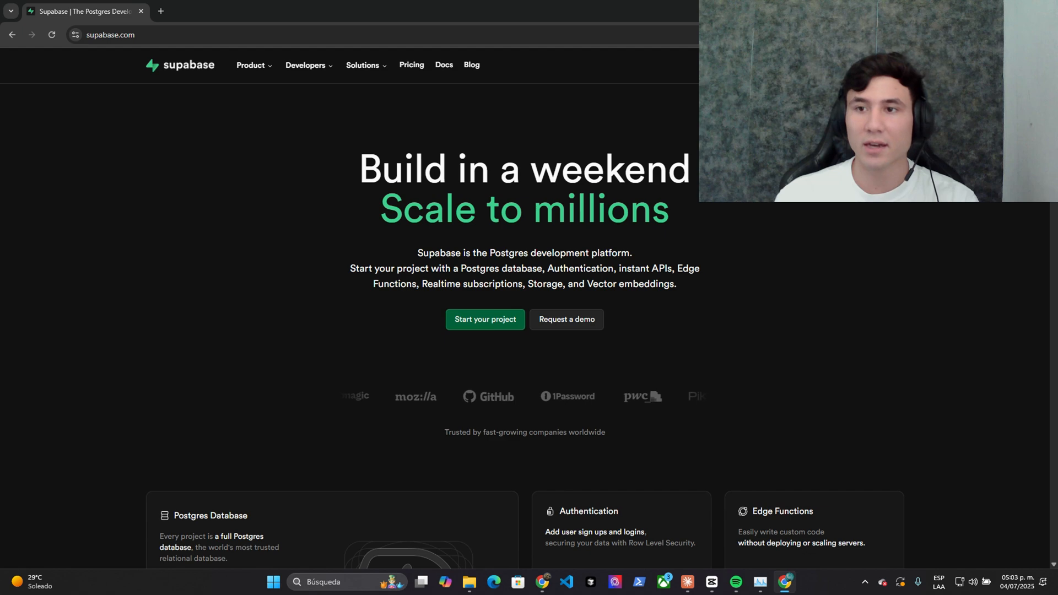
{"action": "left_click", "coordinate": [485, 318]}
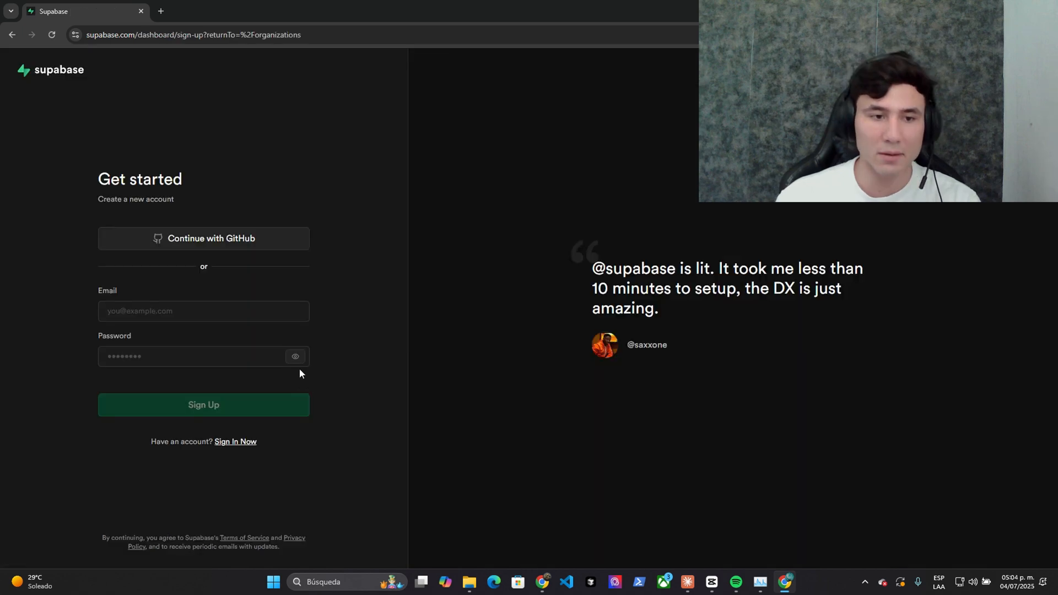
{"action": "left_click", "coordinate": [201, 311]}
{"action": "left_click", "coordinate": [204, 339]}
{"action": "left_click", "coordinate": [204, 432]}
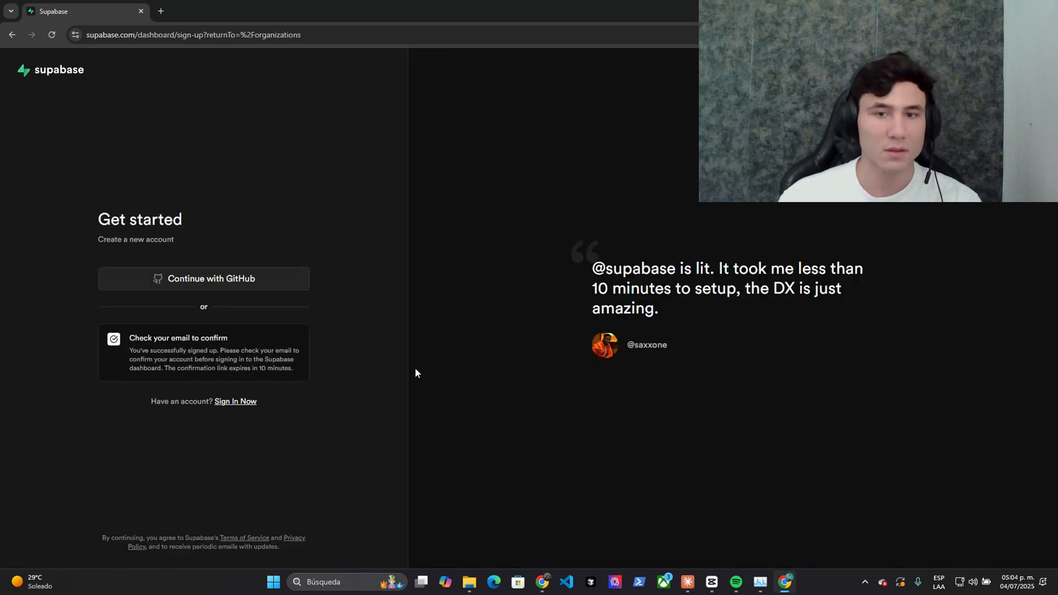
{"action": "left_click", "coordinate": [259, 399]}
{"action": "left_click", "coordinate": [236, 416]}
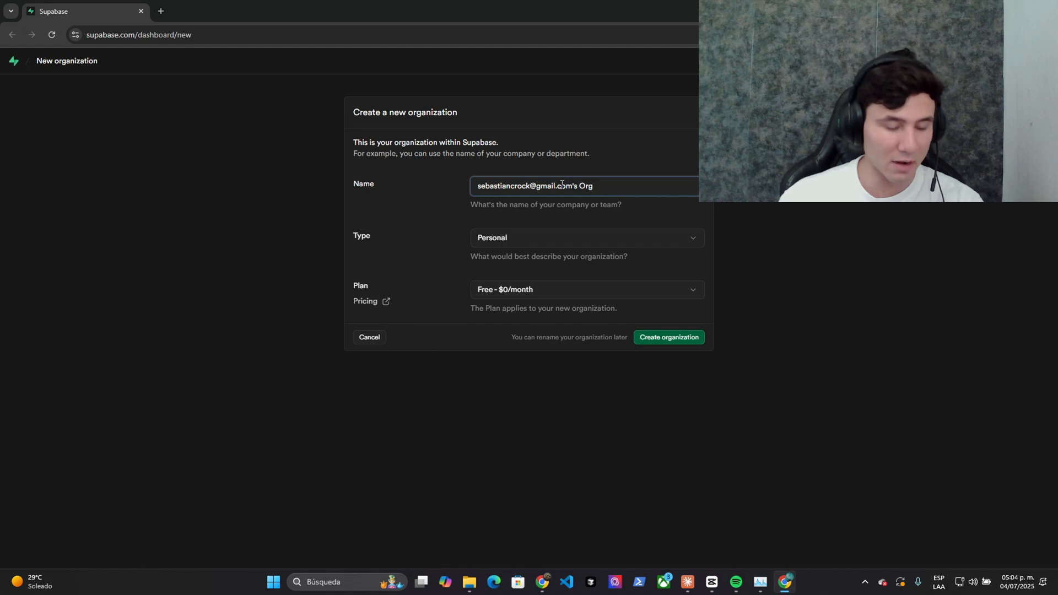
- Name the new Supabase organization n8n-database
{"action": "triple_click", "coordinate": [561, 184]}
{"action": "type", "text": "n8n-database"}
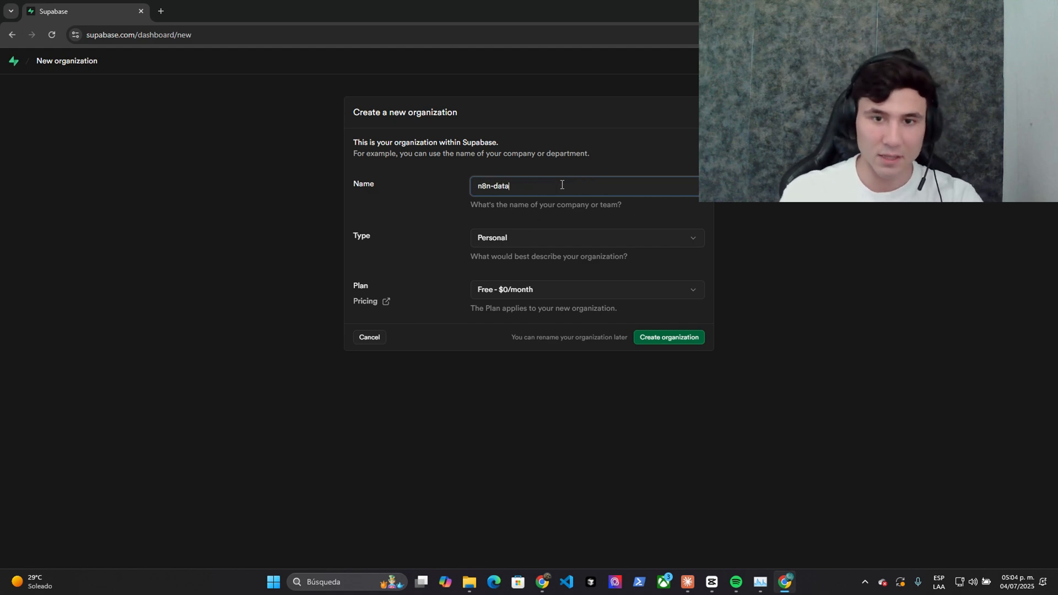
{"action": "key", "text": "Return"}
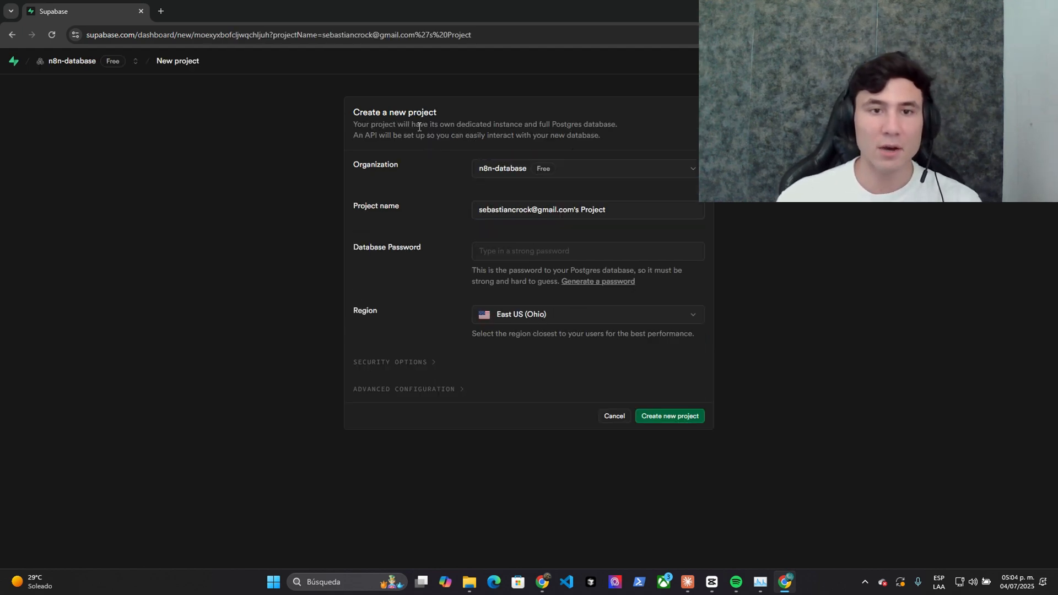
{"action": "left_click_drag", "start_coordinate": [365, 116], "coordinate": [485, 118]}
- Create the project FAQs-N8N with a saved database password
{"action": "triple_click", "coordinate": [482, 207]}
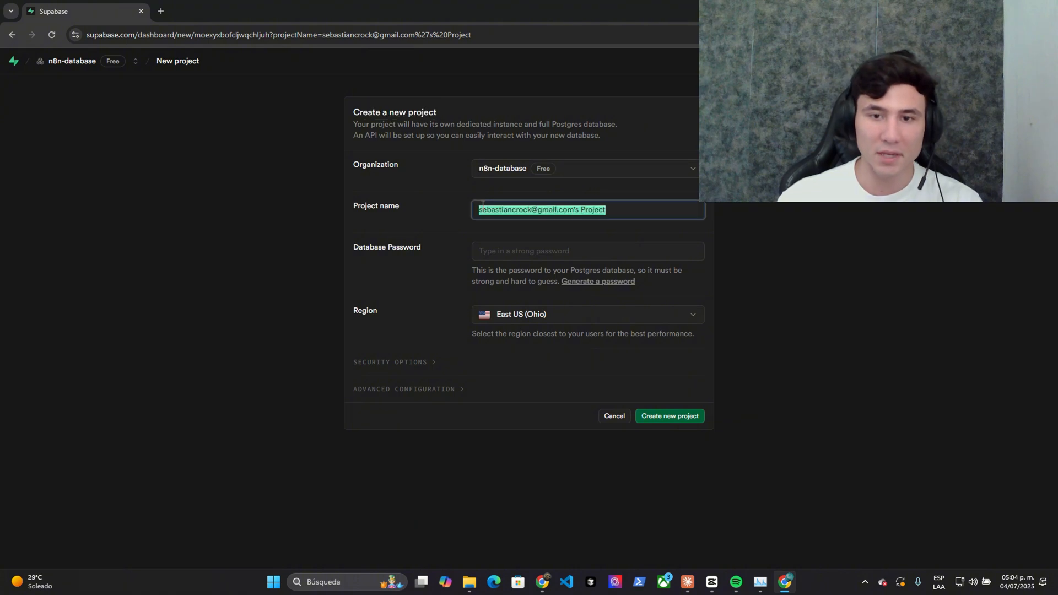
{"action": "type", "text": "FAQs-N8N"}
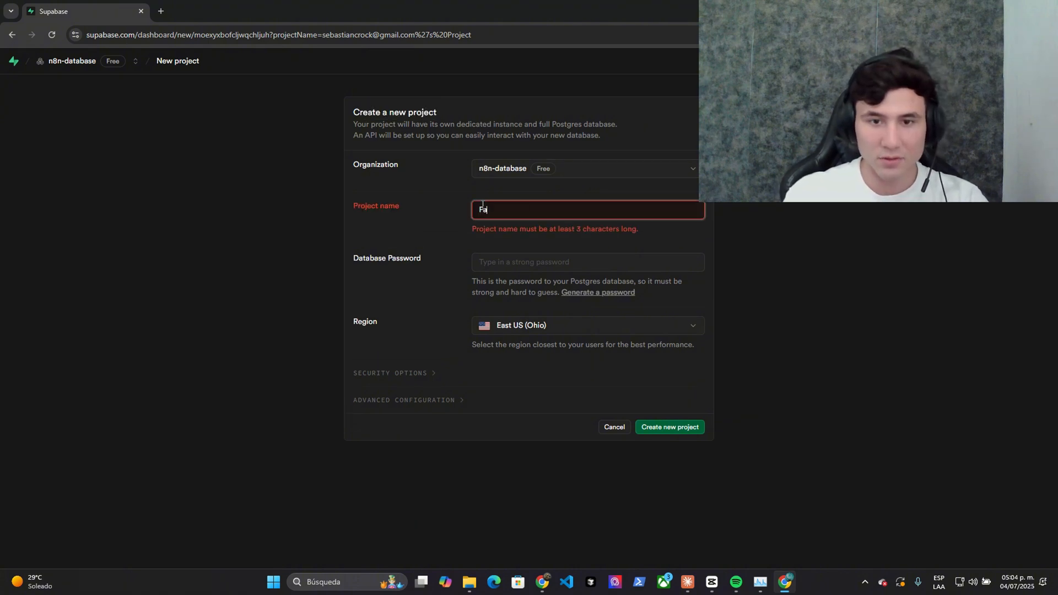
{"action": "left_click", "coordinate": [564, 252]}
{"action": "left_click", "coordinate": [592, 281]}
{"action": "left_click", "coordinate": [659, 423]}
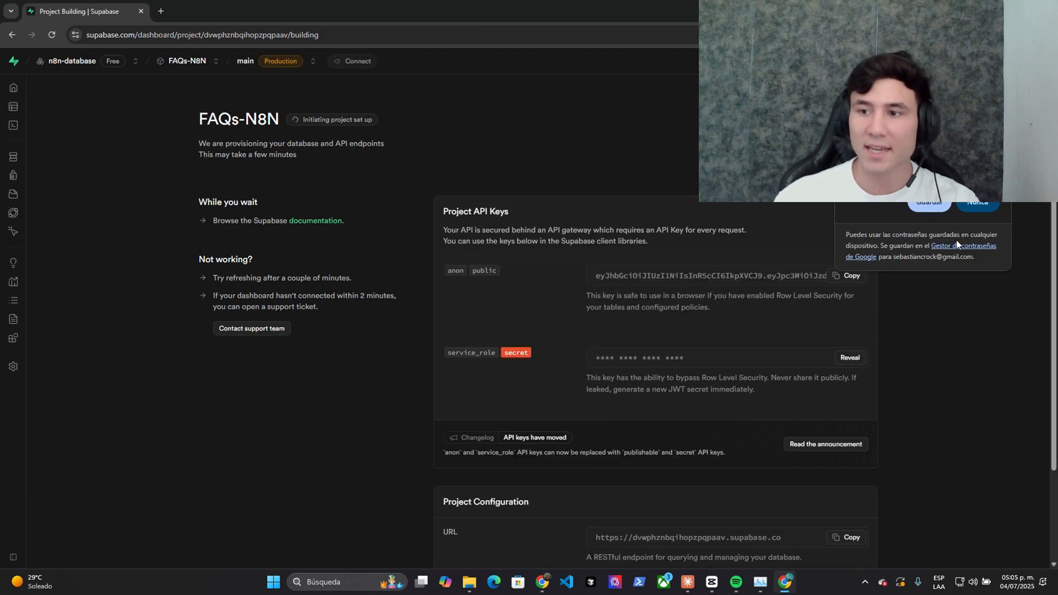
{"action": "left_click", "coordinate": [936, 202]}
- Back in n8n, bring the FAQ AGENT group into view and open the Supabase Vector Store node's settings
{"action": "key", "text": "alt+Tab"}
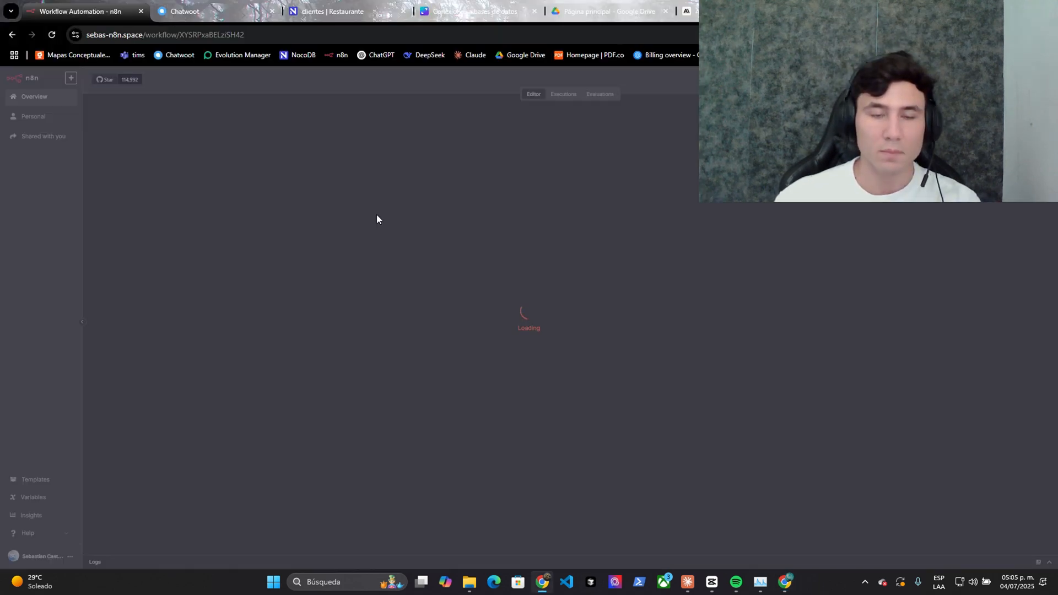
{"action": "scroll", "coordinate": [572, 243], "scroll_direction": "up", "scroll_amount": 5}
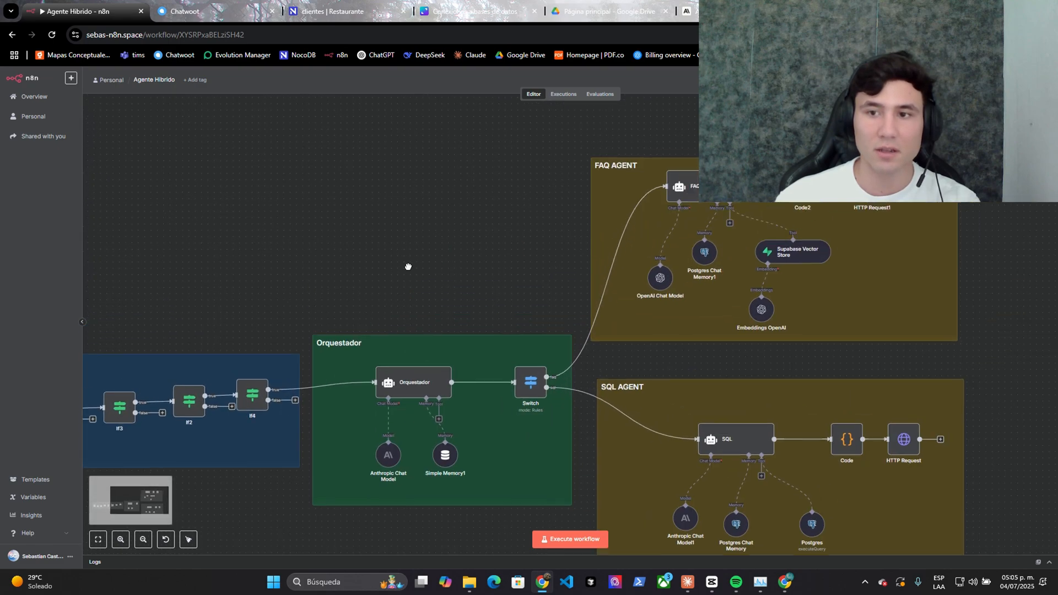
{"action": "left_click_drag", "start_coordinate": [437, 250], "coordinate": [172, 242]}
{"action": "scroll", "coordinate": [181, 229], "scroll_direction": "down", "scroll_amount": 1}
{"action": "left_click_drag", "start_coordinate": [269, 238], "coordinate": [140, 250]}
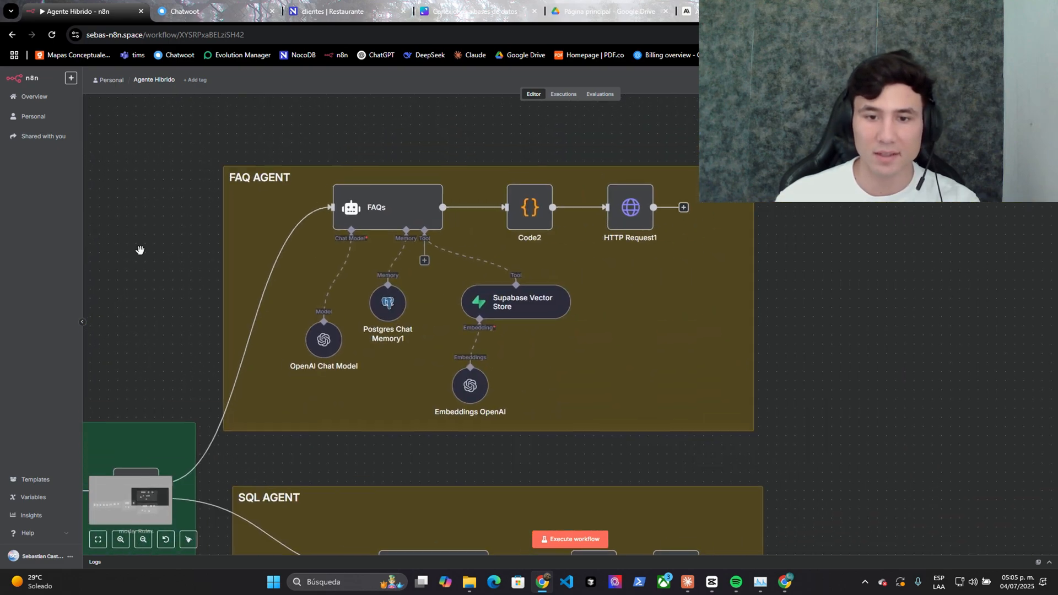
{"action": "right_click", "coordinate": [502, 304]}
{"action": "left_click", "coordinate": [513, 312]}
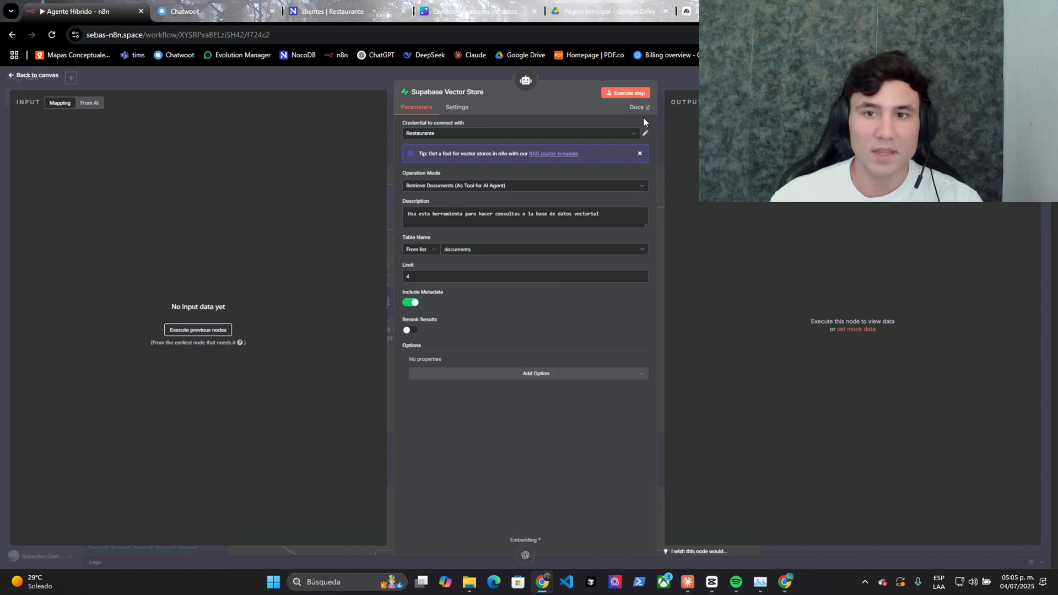
{"action": "left_click", "coordinate": [642, 117]}
- Run the LangChain pgvector setup script in a new Supabase SQL Editor query
{"action": "left_click", "coordinate": [529, 357]}
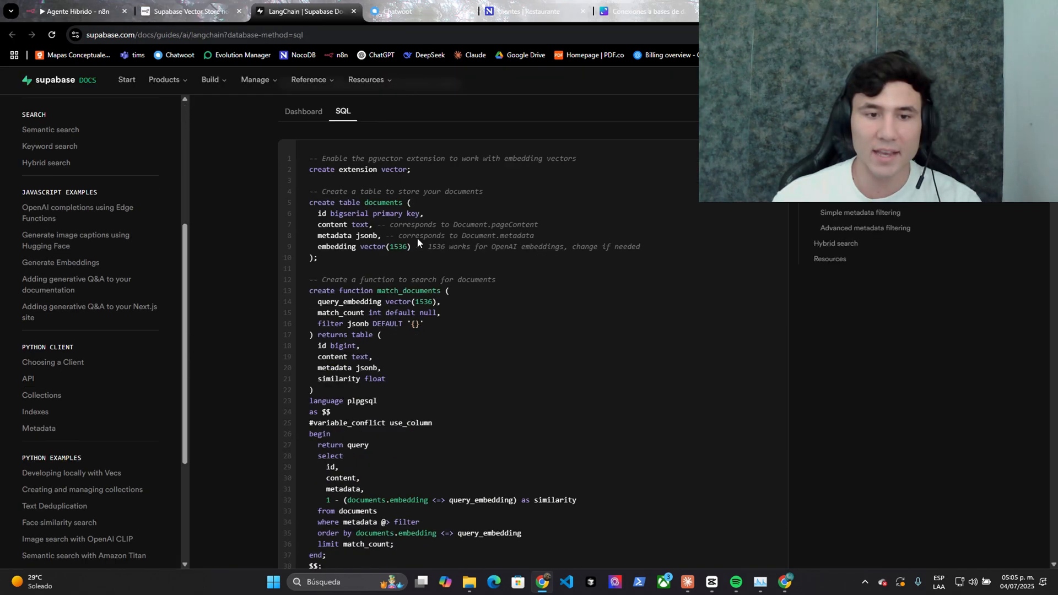
{"action": "scroll", "coordinate": [338, 209], "scroll_direction": "down", "scroll_amount": 2}
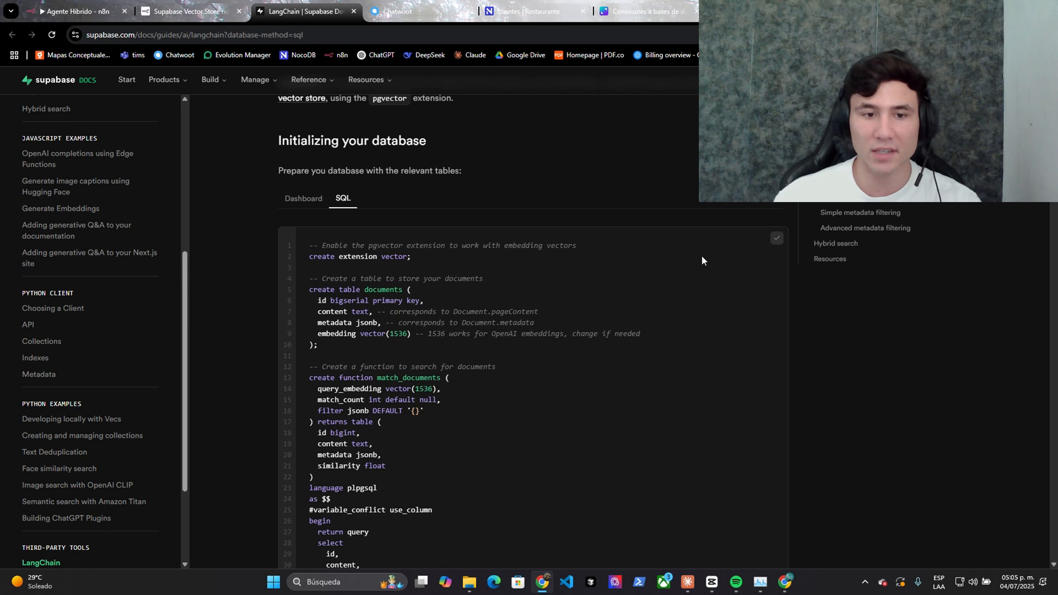
{"action": "key", "text": "alt+Tab"}
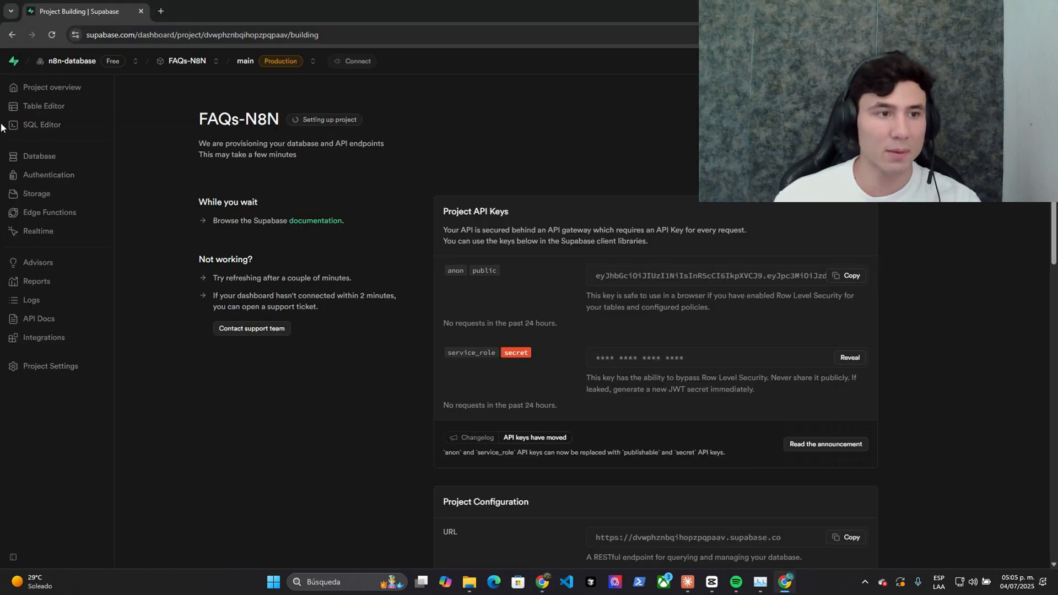
{"action": "left_click", "coordinate": [13, 125]}
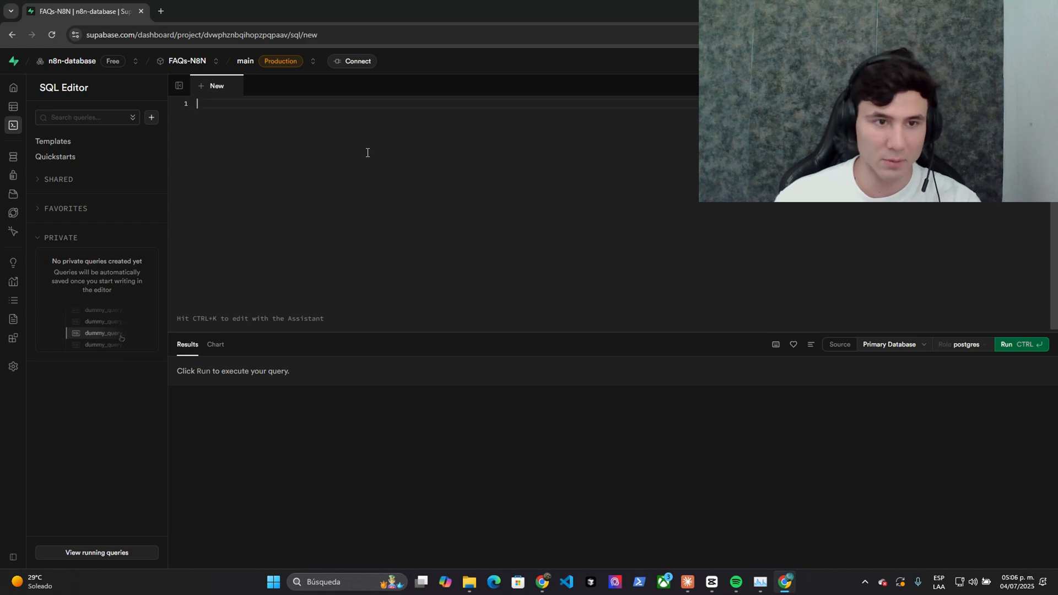
{"action": "key", "text": "ctrl+v"}
{"action": "scroll", "coordinate": [386, 193], "scroll_direction": "up", "scroll_amount": 10}
{"action": "scroll", "coordinate": [712, 203], "scroll_direction": "down", "scroll_amount": 15}
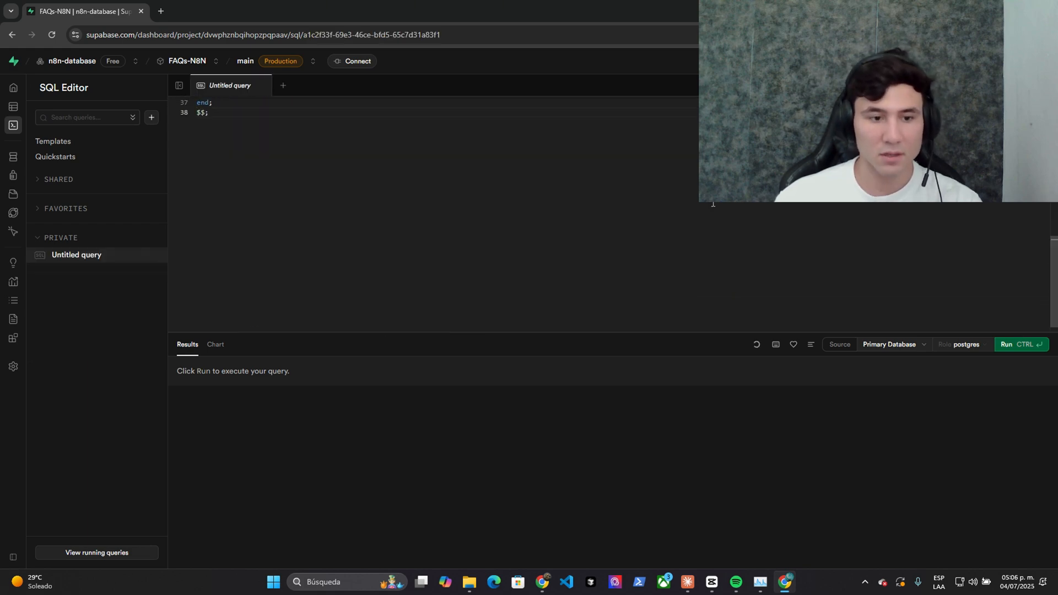
{"action": "left_click", "coordinate": [1006, 344]}
- Check the new documents table's content, metadata and embedding columns
{"action": "left_click", "coordinate": [13, 106]}
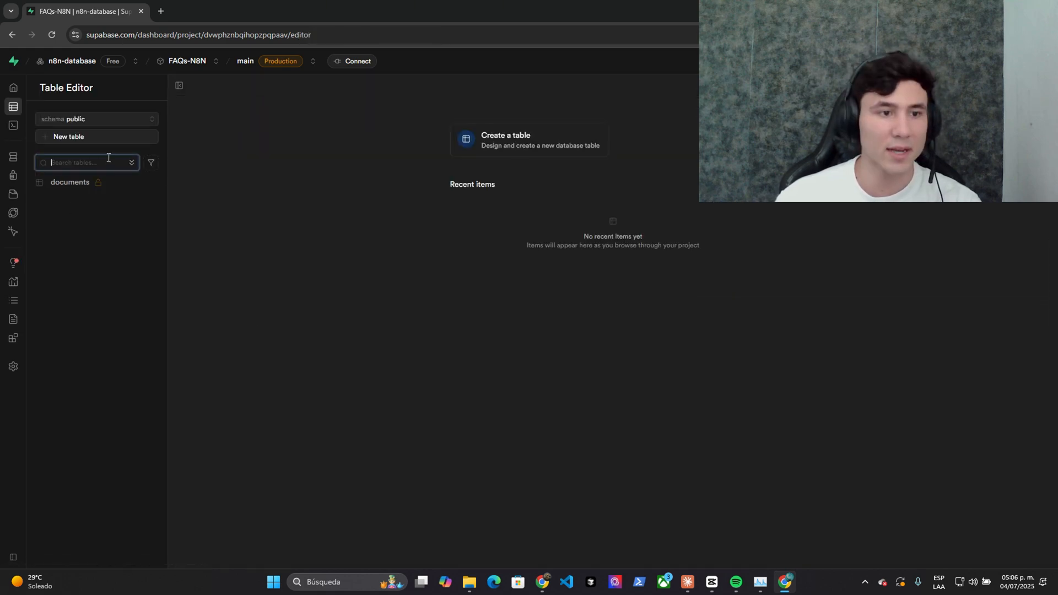
{"action": "left_click", "coordinate": [71, 182]}
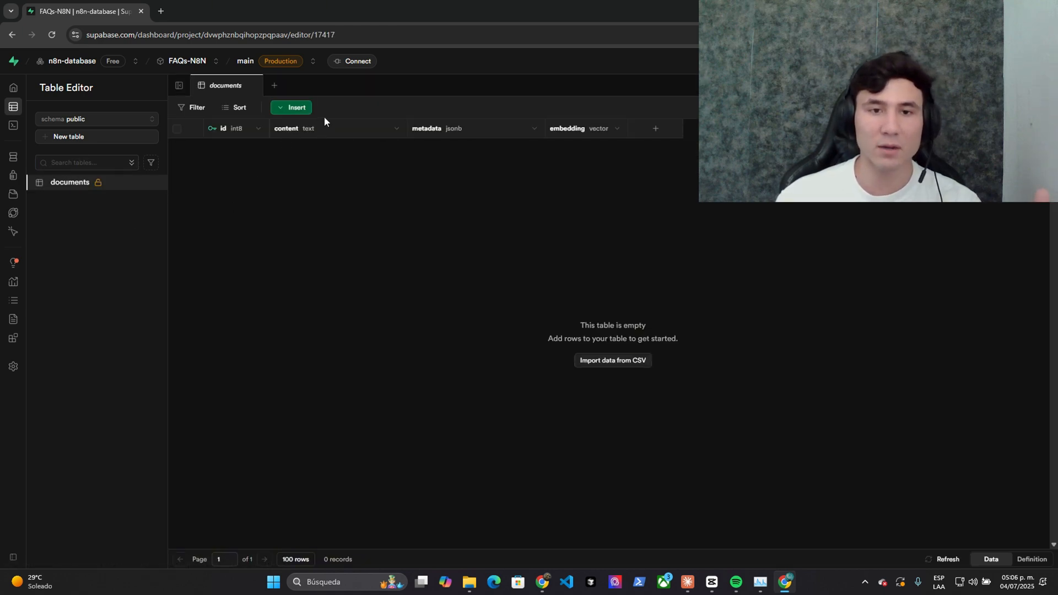
{"action": "left_click", "coordinate": [325, 130]}
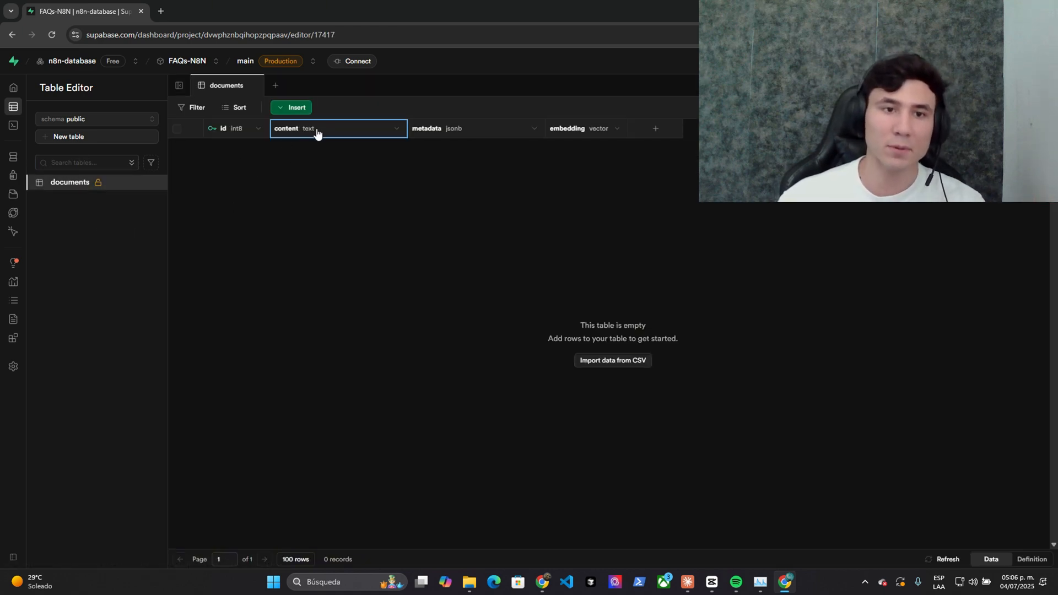
{"action": "left_click", "coordinate": [448, 130]}
{"action": "left_click", "coordinate": [562, 132]}
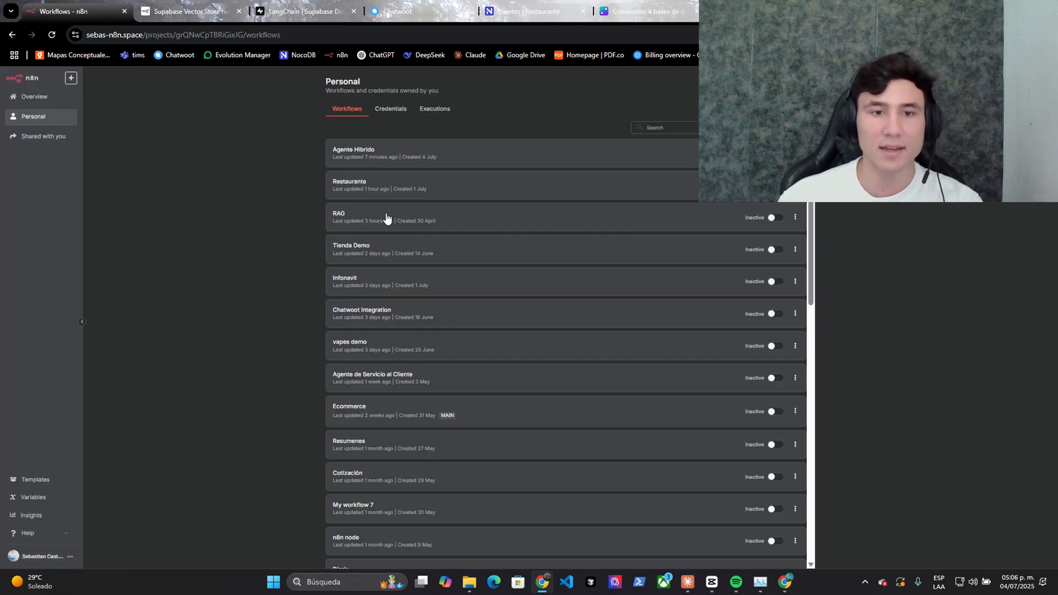
- In the RAG workflow, open the Supabase Vector Store node's Restaurante credential for editing
{"action": "left_click", "coordinate": [330, 224]}
{"action": "left_click_drag", "start_coordinate": [433, 216], "coordinate": [447, 179]}
{"action": "scroll", "coordinate": [449, 250], "scroll_direction": "up", "scroll_amount": 8}
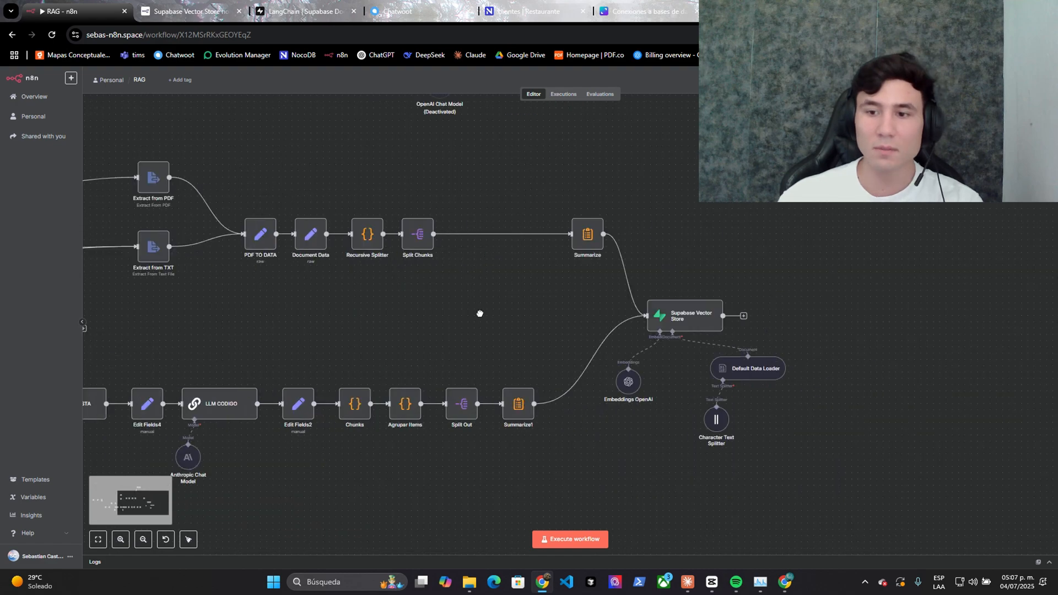
{"action": "scroll", "coordinate": [475, 281], "scroll_direction": "down", "scroll_amount": 5}
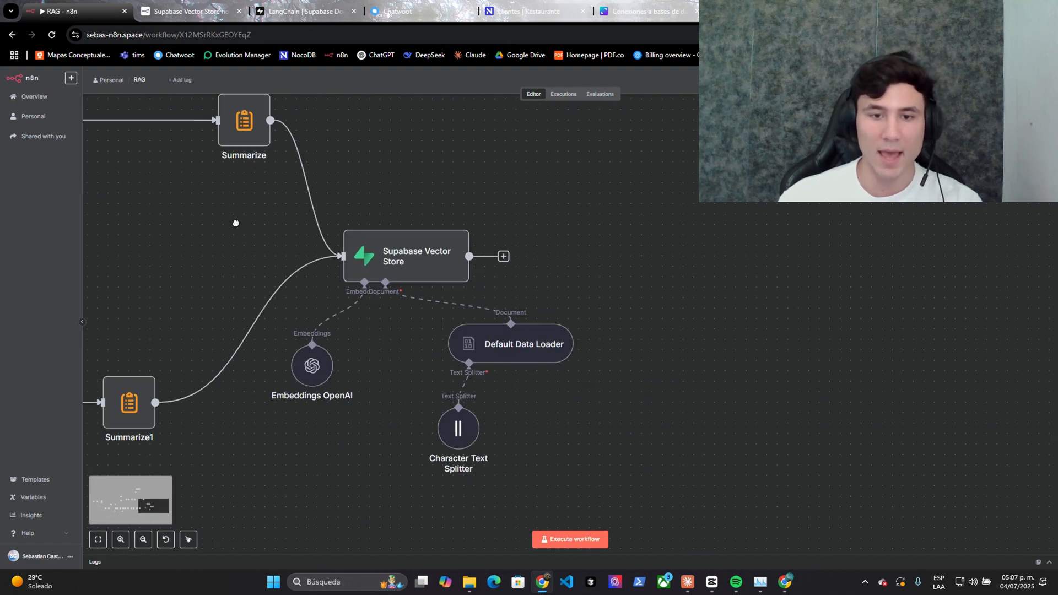
{"action": "double_click", "coordinate": [404, 279]}
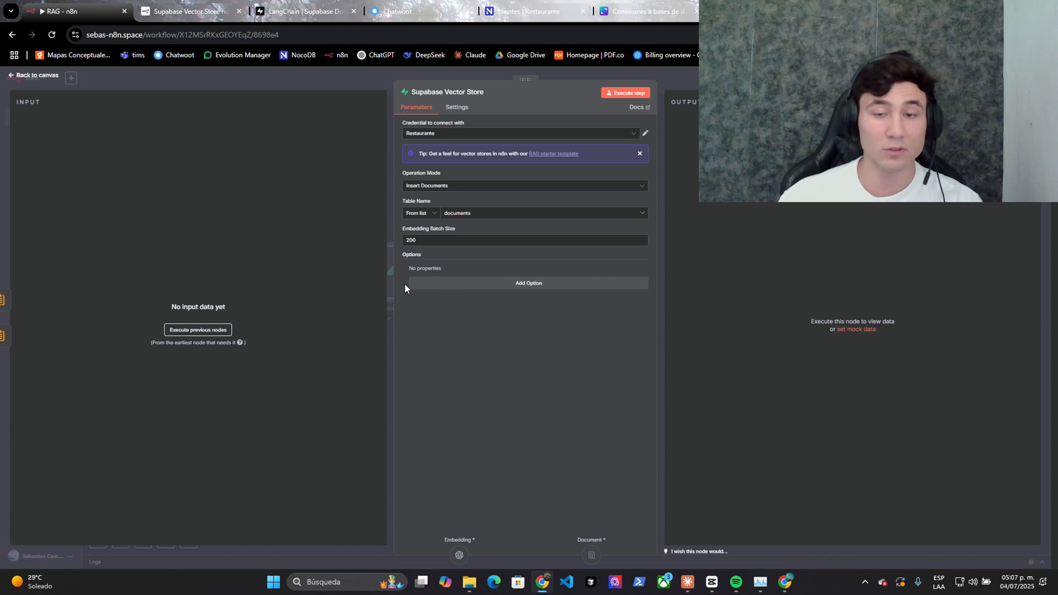
{"action": "left_click", "coordinate": [645, 135]}
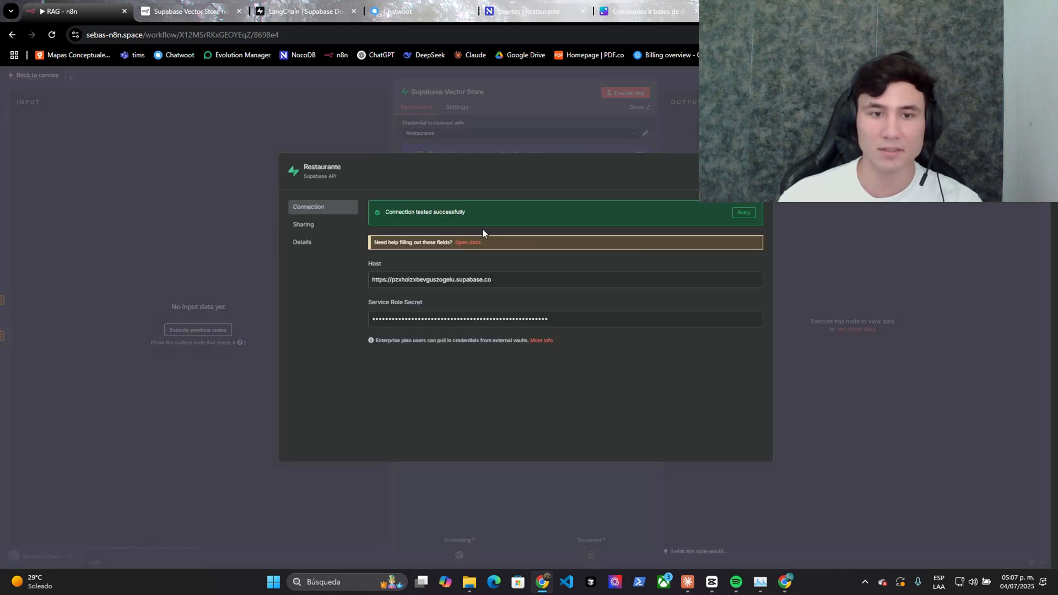
- Replace the credential's service role secret with the new project's service_role key
{"action": "key", "text": "alt+Tab"}
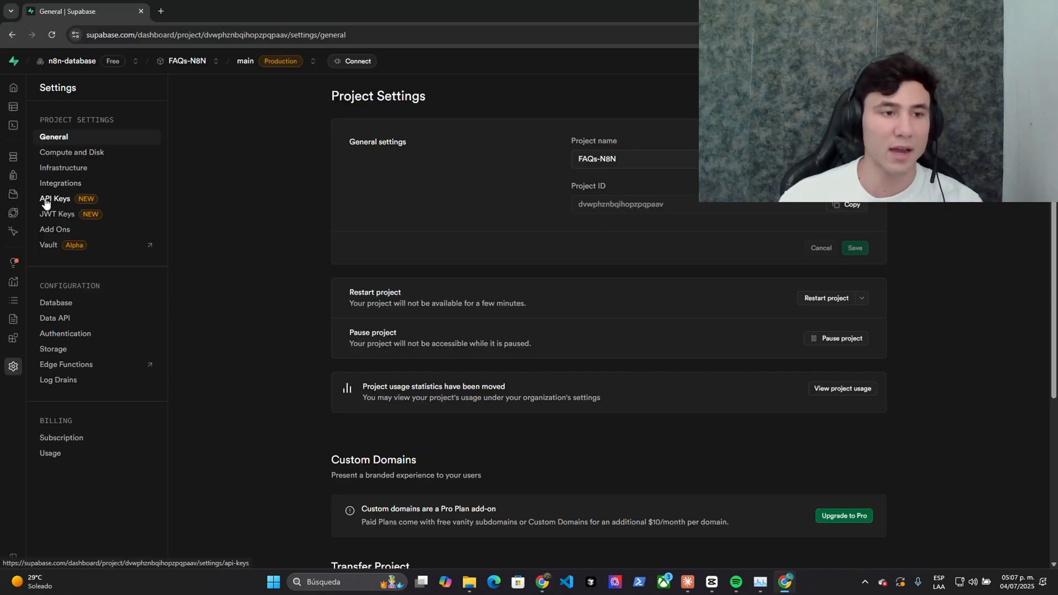
{"action": "left_click", "coordinate": [50, 199]}
{"action": "left_click", "coordinate": [862, 279]}
{"action": "left_click", "coordinate": [858, 280]}
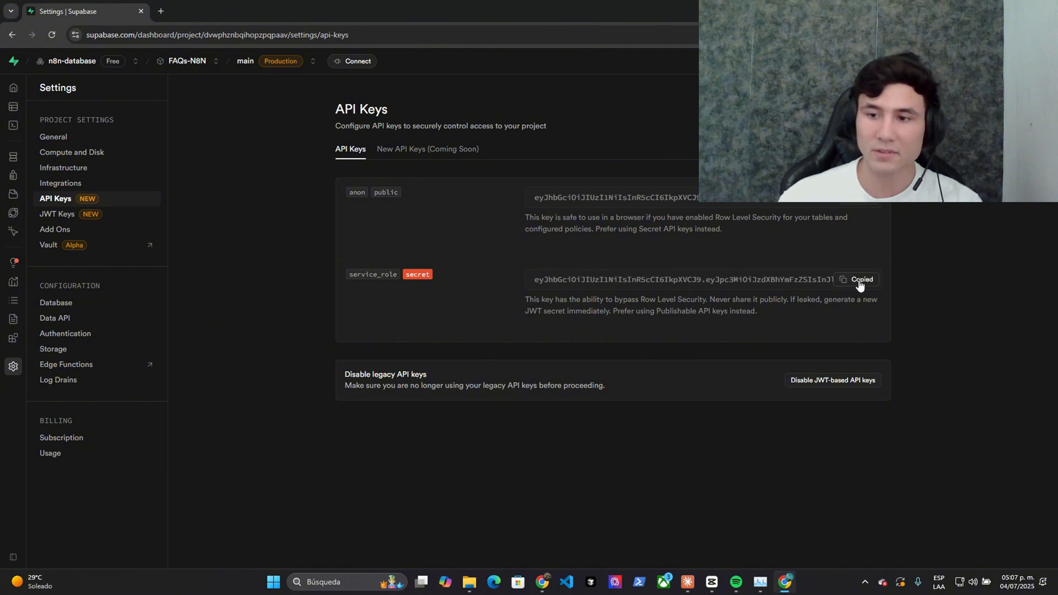
{"action": "left_click", "coordinate": [548, 585]}
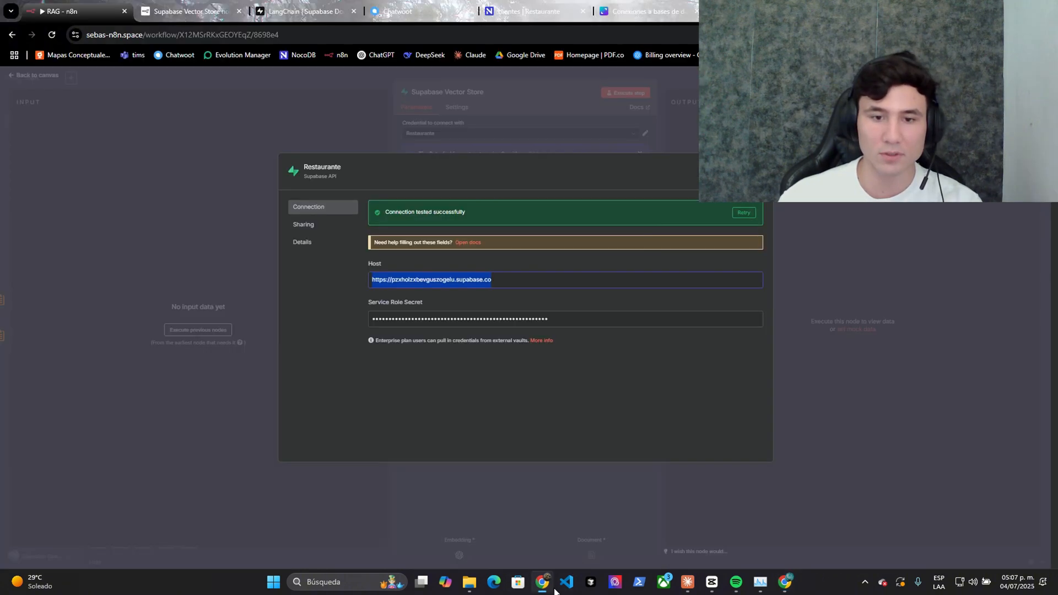
{"action": "triple_click", "coordinate": [464, 318]}
{"action": "key", "text": "ctrl+v"}
- Replace the credential's host with the FAQs-N8N project URL and close the dialog
{"action": "key", "text": "alt+Tab"}
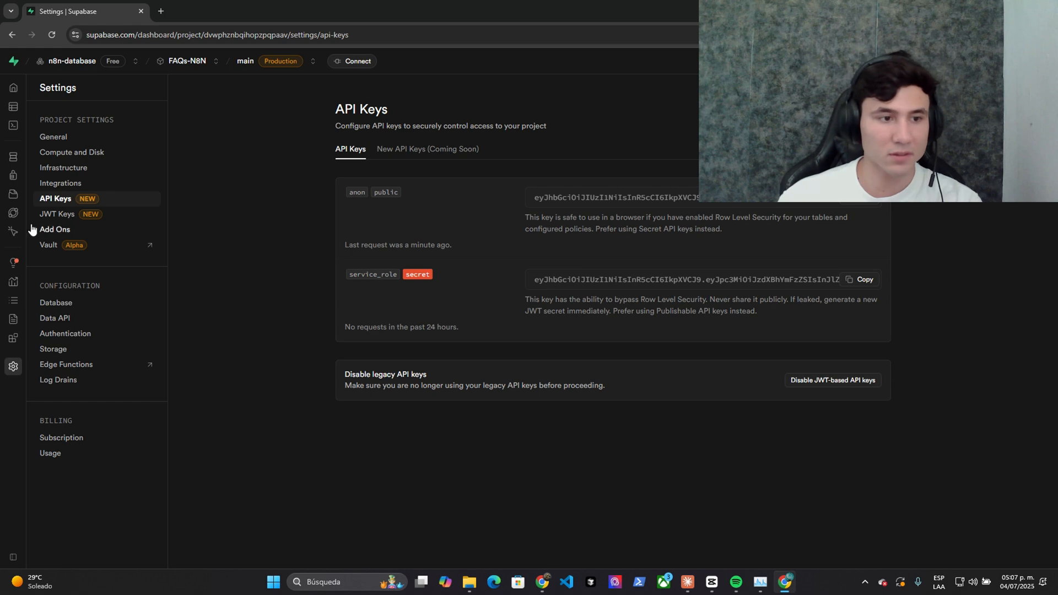
{"action": "left_click", "coordinate": [77, 304]}
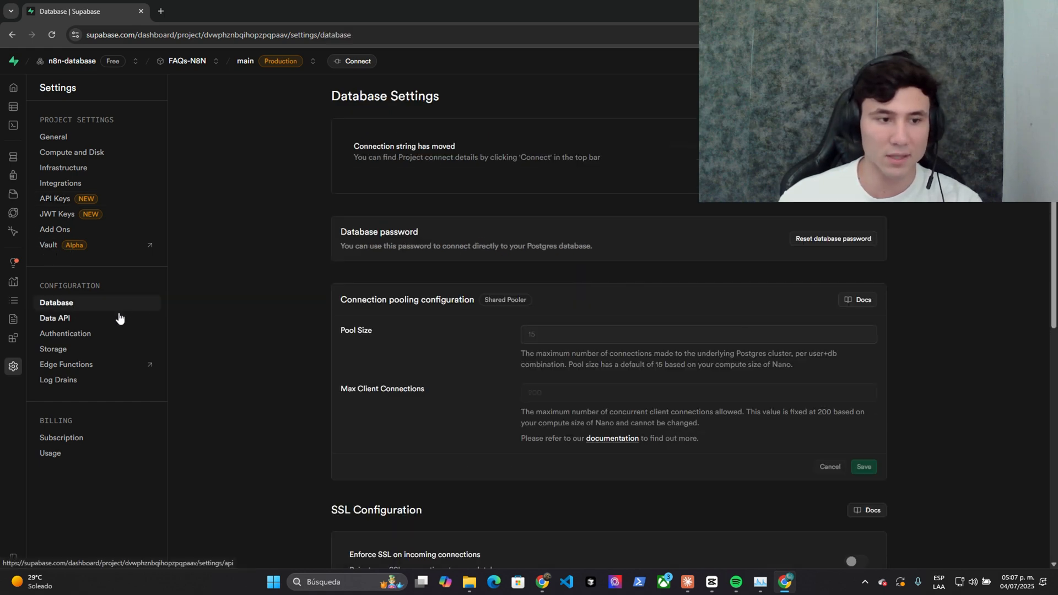
{"action": "left_click", "coordinate": [118, 317]}
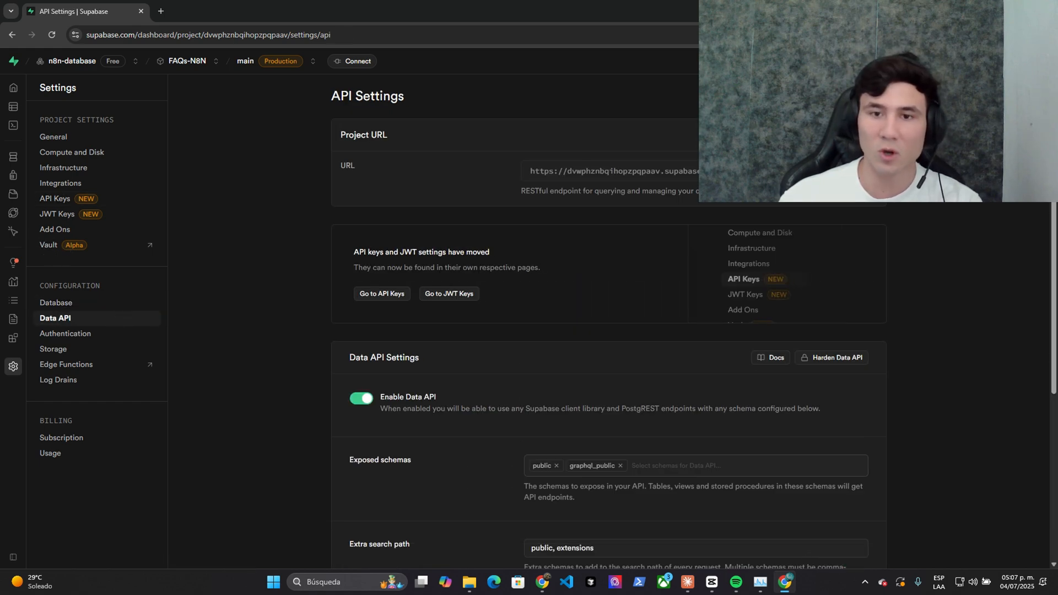
{"action": "left_click", "coordinate": [543, 579]}
{"action": "triple_click", "coordinate": [434, 279]}
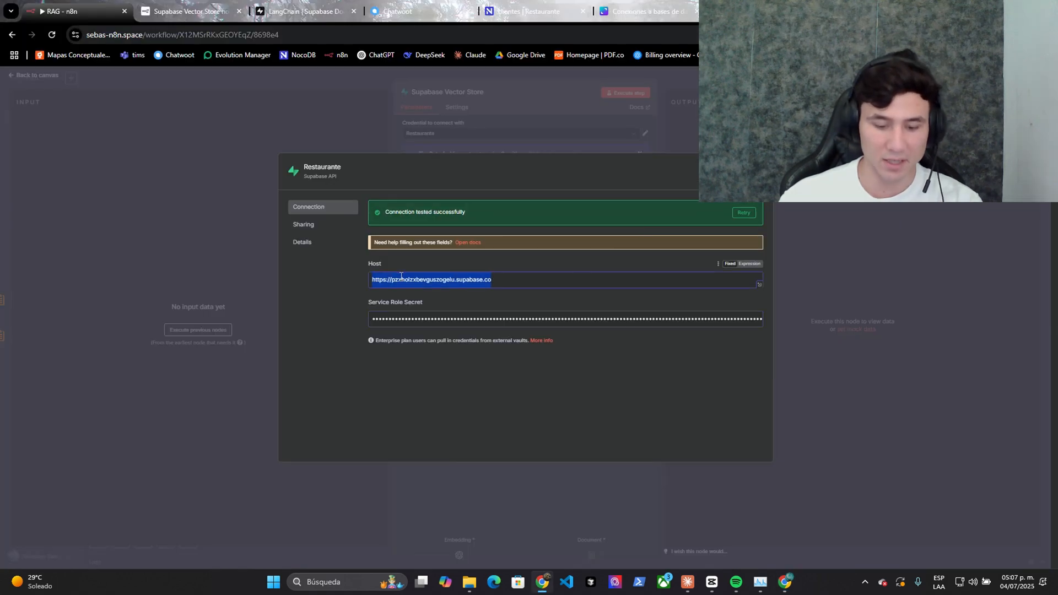
{"action": "key", "text": "ctrl+v"}
{"action": "key", "text": "ctrl+plus"}
{"action": "key", "text": "ctrl+plus"}
{"action": "key", "text": "ctrl+plus"}
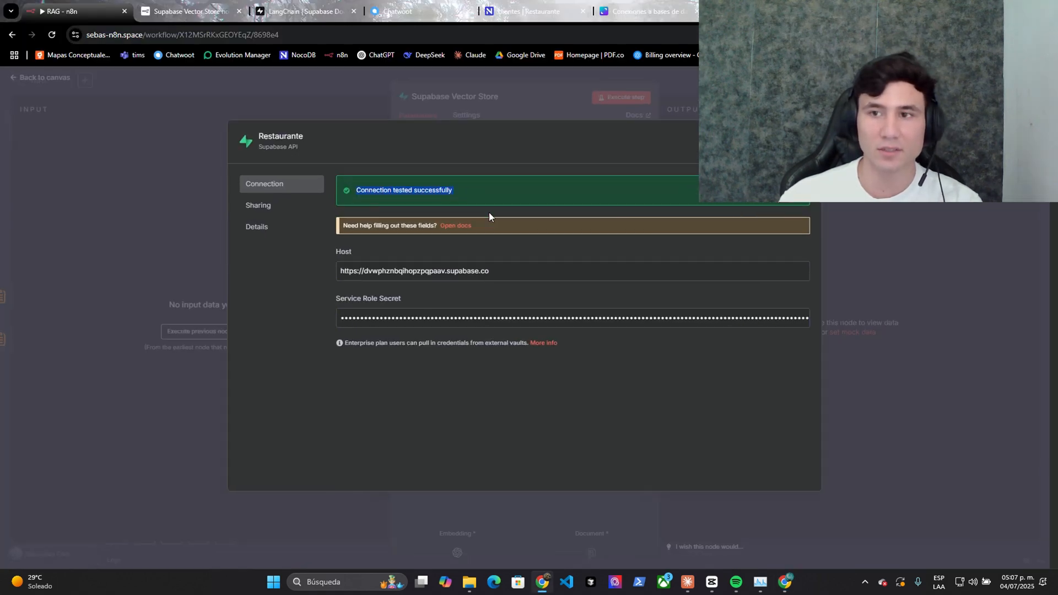
{"action": "key", "text": "Escape"}
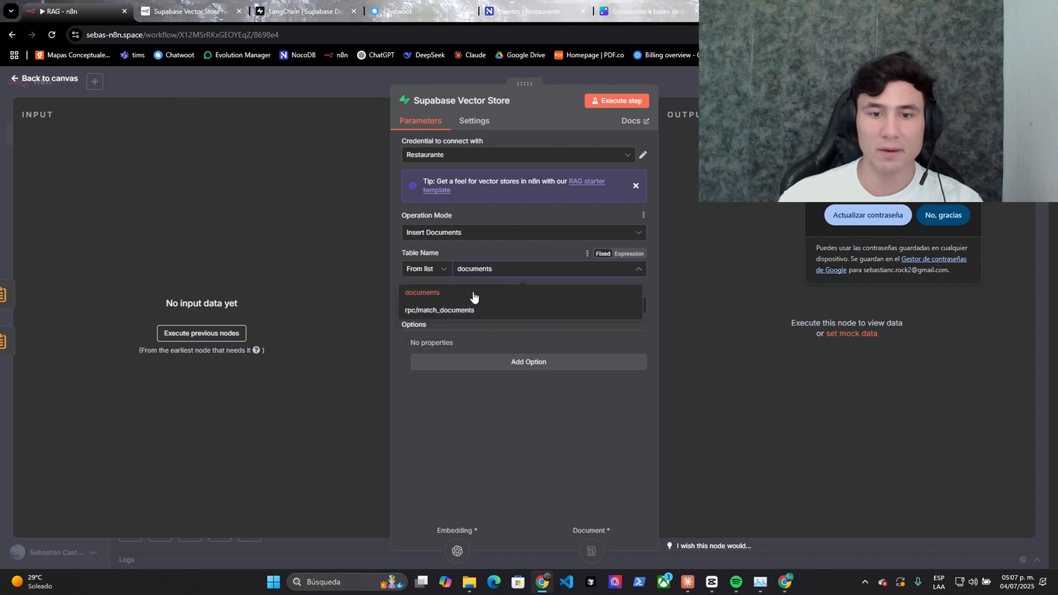
- Open the Download file node and clear its old File URL
{"action": "key", "text": "Escape"}
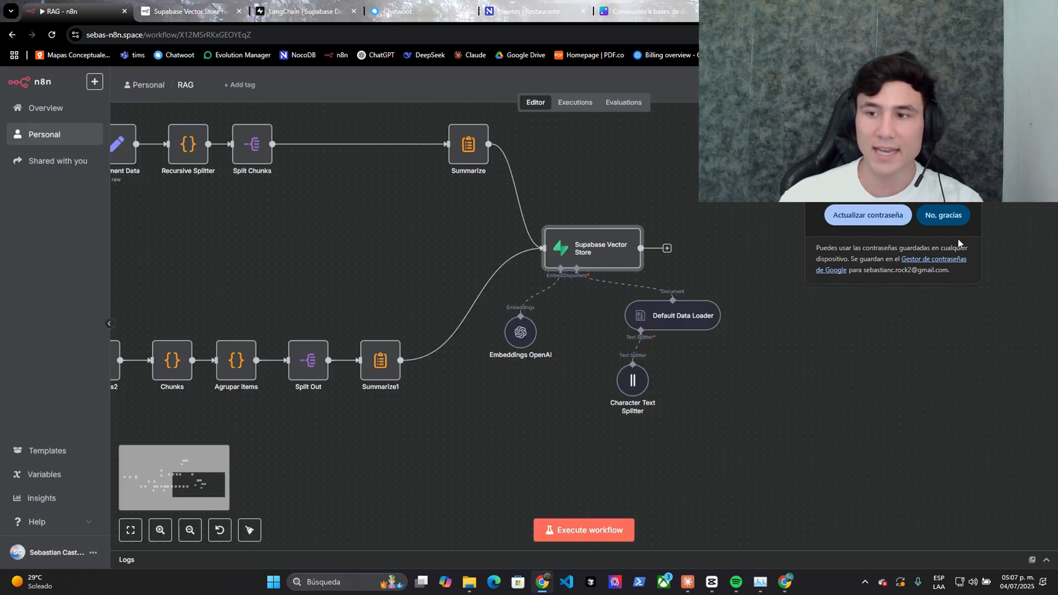
{"action": "scroll", "coordinate": [793, 378], "scroll_direction": "down", "scroll_amount": 3}
{"action": "key", "text": "1"}
{"action": "right_click", "coordinate": [256, 280]}
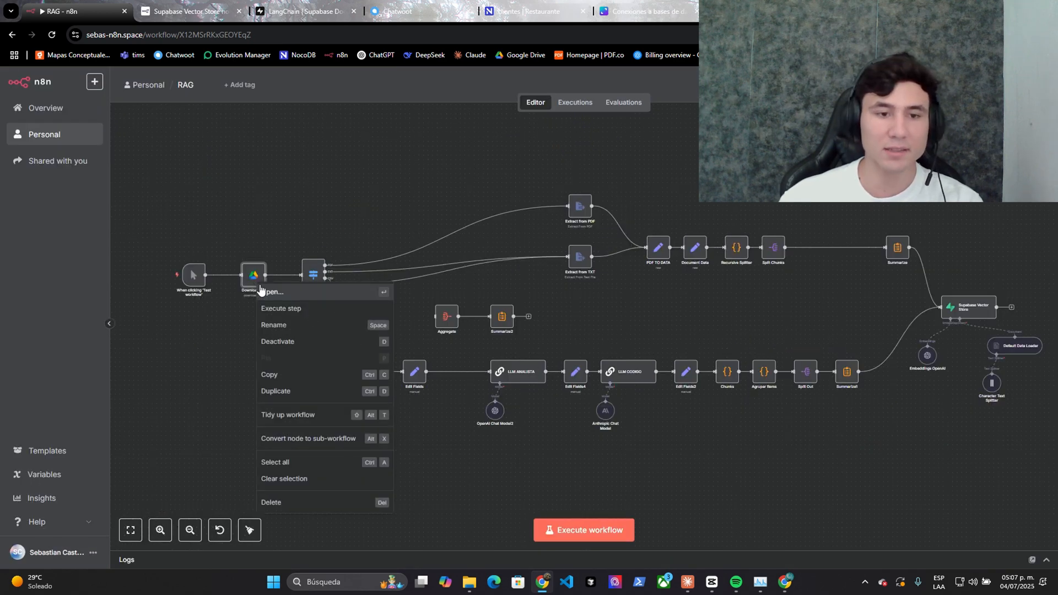
{"action": "left_click", "coordinate": [348, 289]}
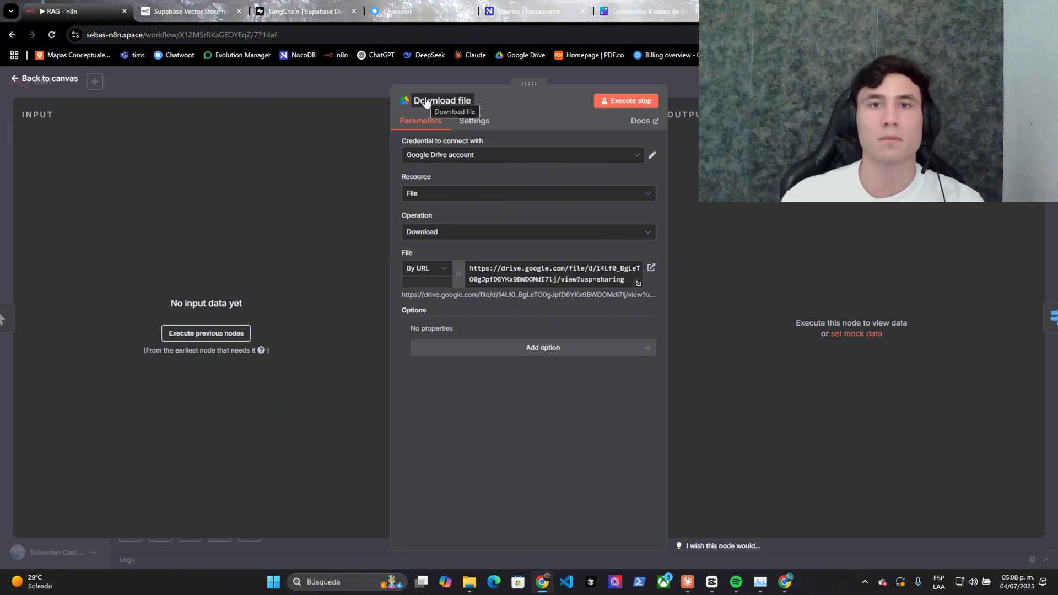
{"action": "left_click", "coordinate": [551, 273]}
{"action": "key", "text": "ctrl+a"}
{"action": "key", "text": "BackSpace"}
{"action": "left_click", "coordinate": [471, 396]}
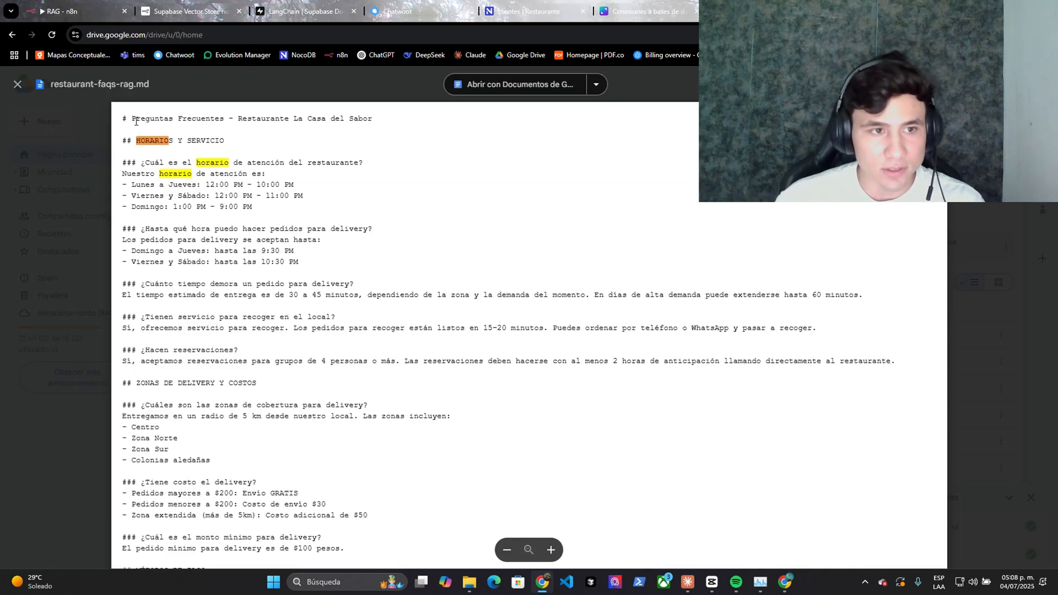
- Paste the Google Drive share link of restaurant-faqs-rag.md into the File URL field
{"action": "triple_click", "coordinate": [136, 121]}
{"action": "scroll", "coordinate": [165, 248], "scroll_direction": "down", "scroll_amount": 20}
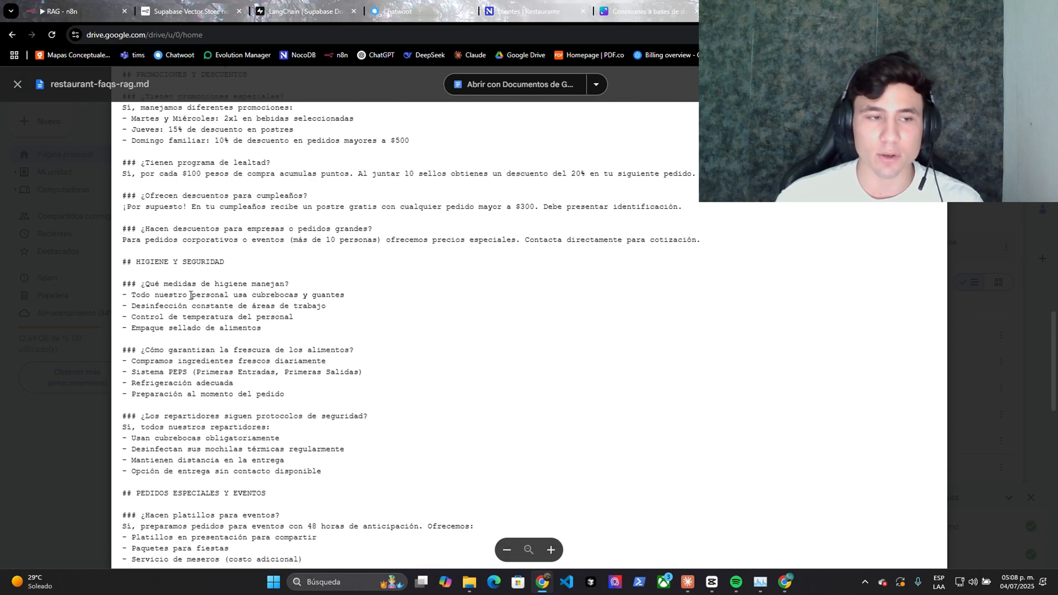
{"action": "scroll", "coordinate": [190, 295], "scroll_direction": "down", "scroll_amount": 15}
{"action": "key", "text": "."}
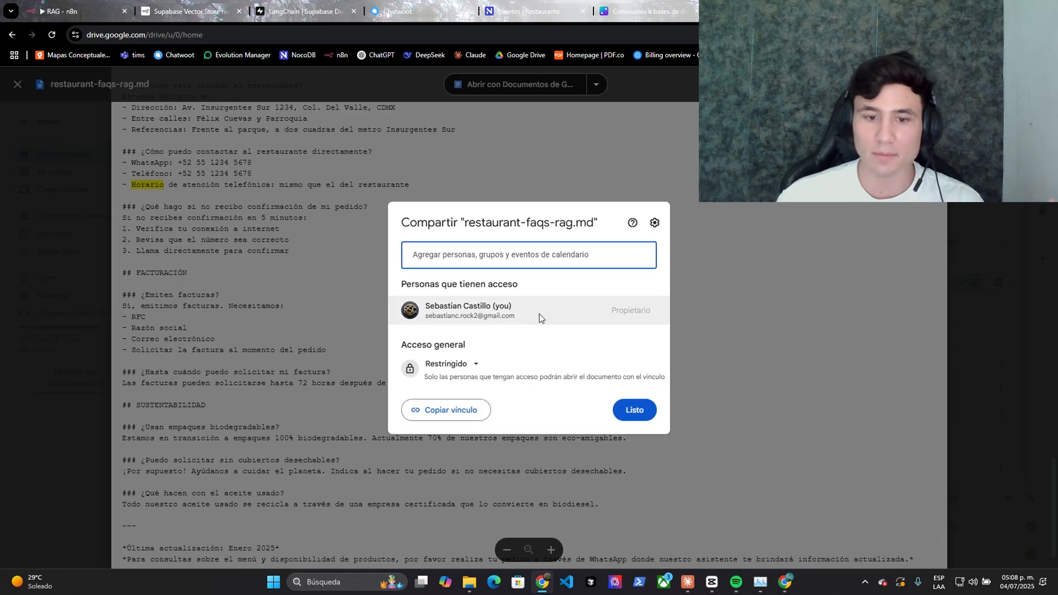
{"action": "left_click", "coordinate": [447, 409]}
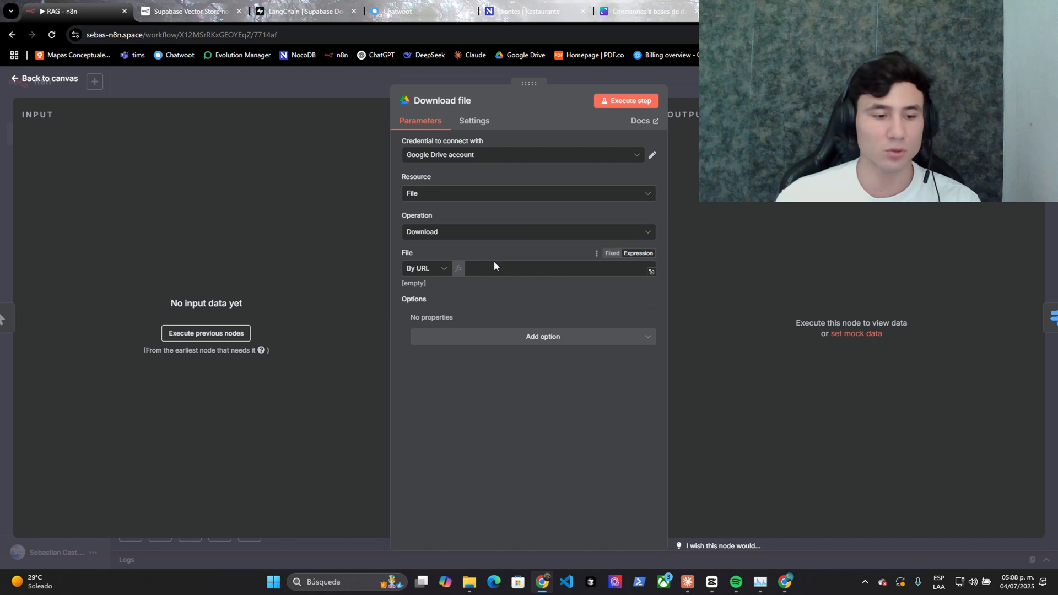
{"action": "left_click", "coordinate": [491, 277]}
{"action": "key", "text": "ctrl+v"}
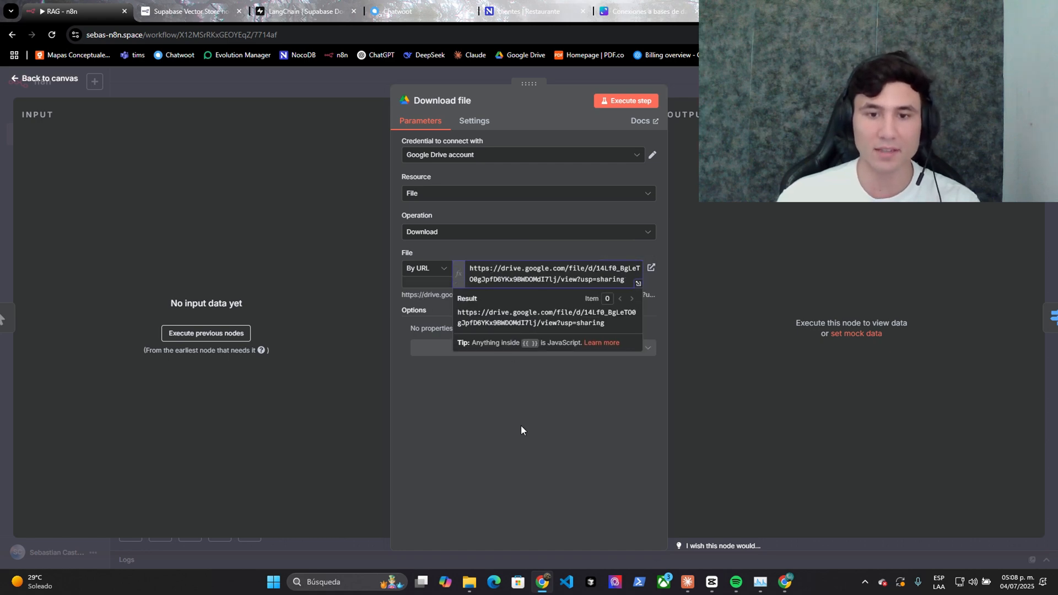
{"action": "left_click", "coordinate": [520, 425]}
{"action": "key", "text": "Escape"}
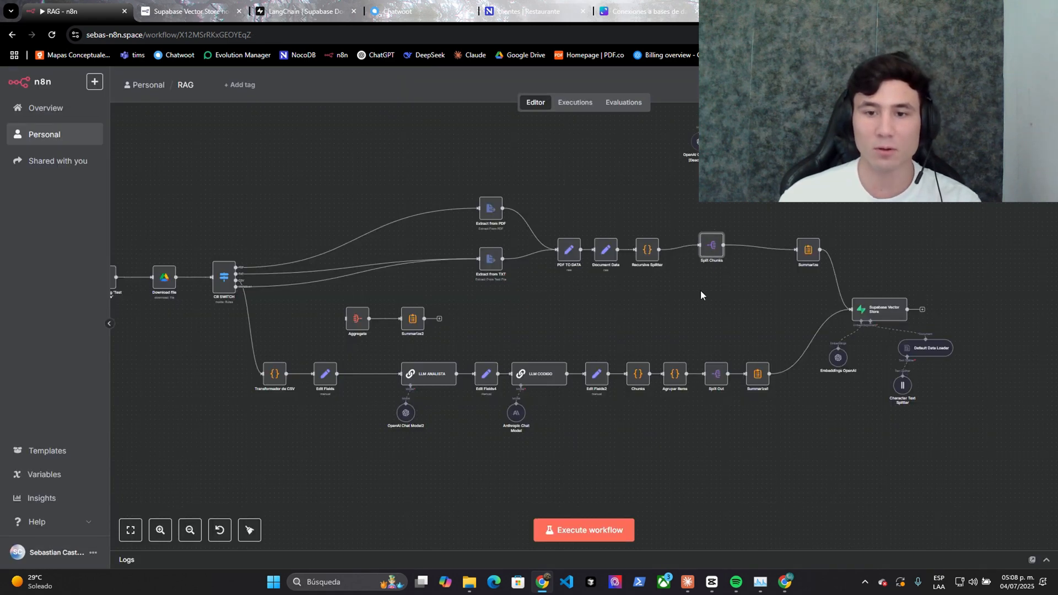
{"action": "scroll", "coordinate": [680, 299], "scroll_direction": "up", "scroll_amount": 3}
{"action": "scroll", "coordinate": [621, 313], "scroll_direction": "left", "scroll_amount": 5}
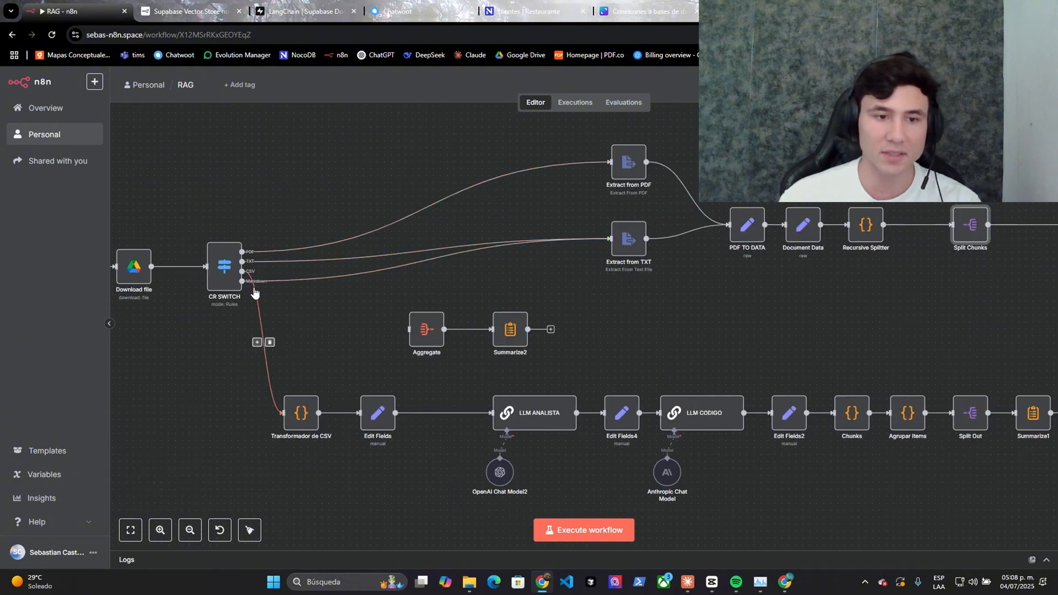
{"action": "scroll", "coordinate": [254, 300], "scroll_direction": "up", "scroll_amount": 1}
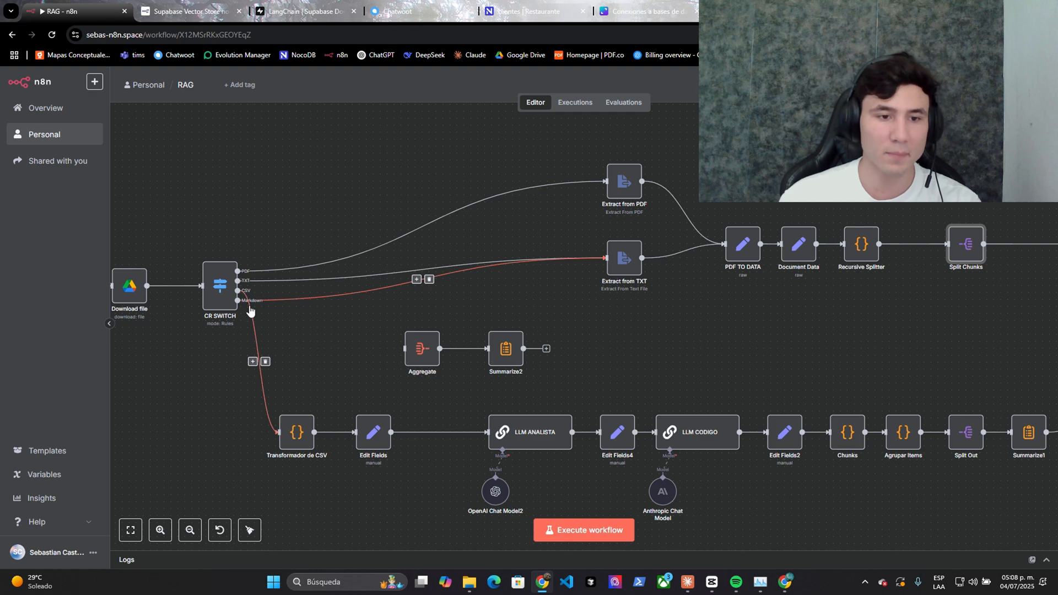
{"action": "scroll", "coordinate": [411, 296], "scroll_direction": "right", "scroll_amount": 5}
{"action": "scroll", "coordinate": [467, 297], "scroll_direction": "up", "scroll_amount": 3}
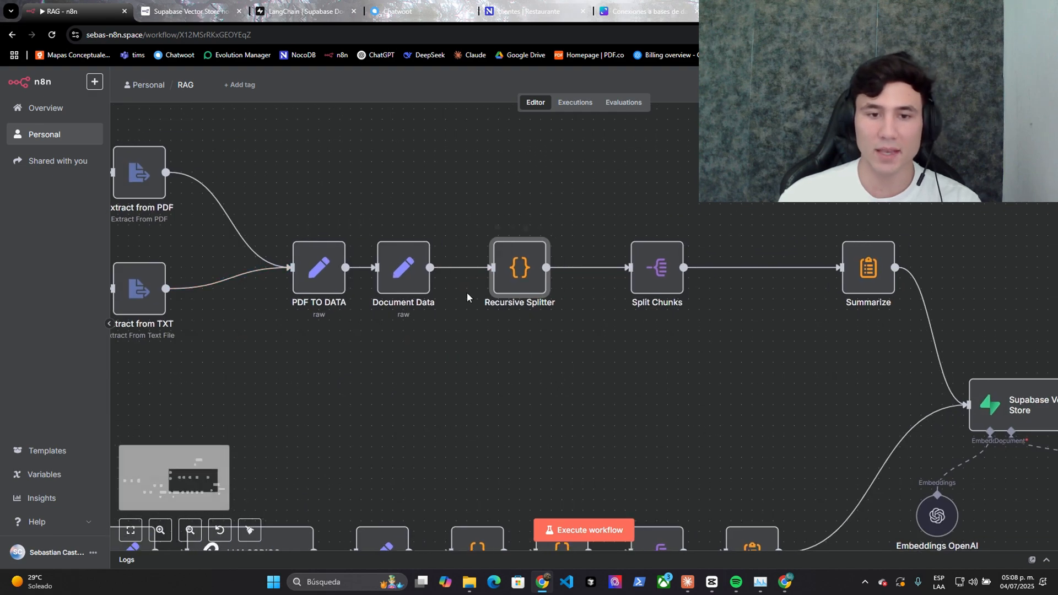
{"action": "right_click", "coordinate": [526, 292]}
{"action": "double_click", "coordinate": [538, 284]}
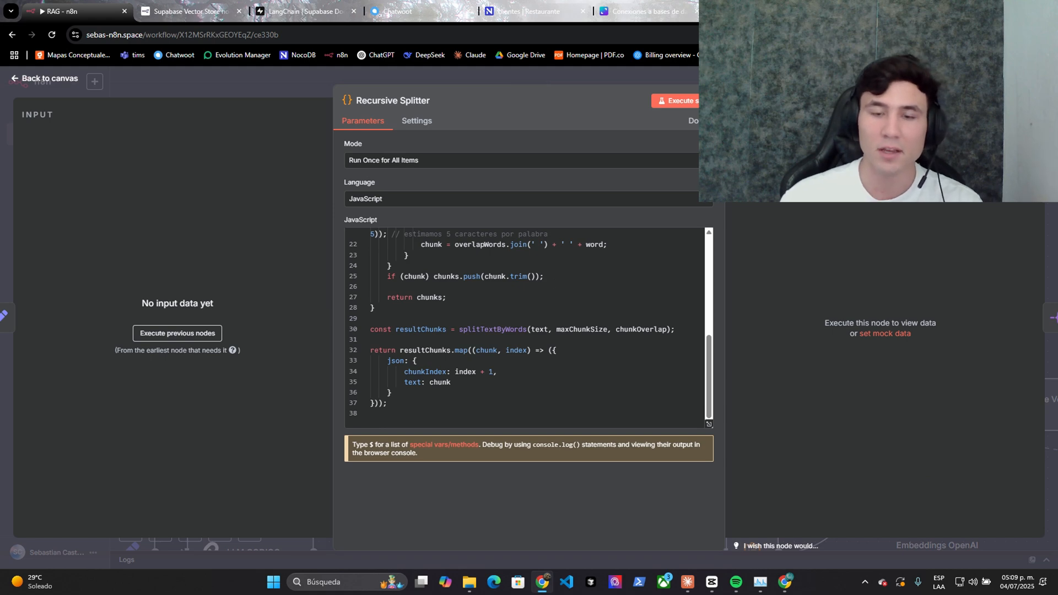
{"action": "key", "text": "Escape"}
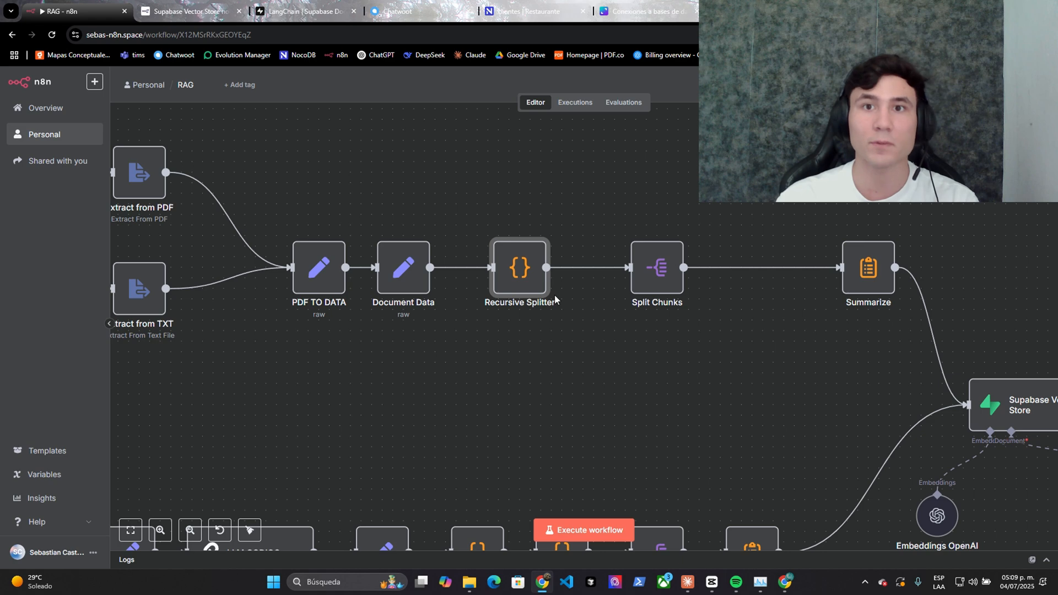
{"action": "left_click_drag", "start_coordinate": [744, 324], "coordinate": [467, 315]}
{"action": "scroll", "coordinate": [467, 315], "scroll_direction": "down", "scroll_amount": 2}
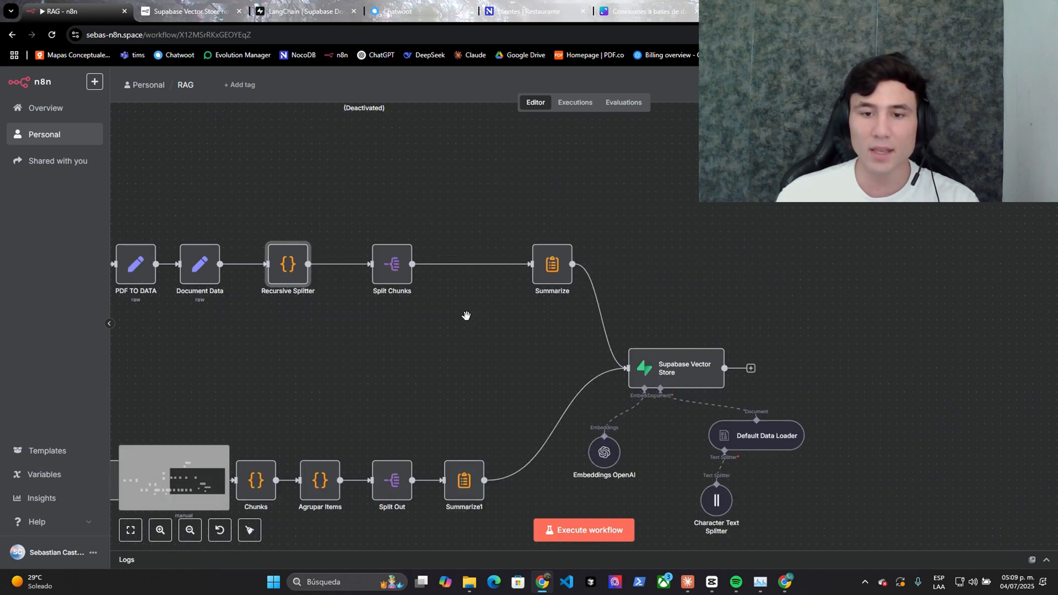
{"action": "left_click_drag", "start_coordinate": [540, 276], "coordinate": [498, 276]}
{"action": "right_click", "coordinate": [498, 276]}
{"action": "left_click", "coordinate": [512, 288]}
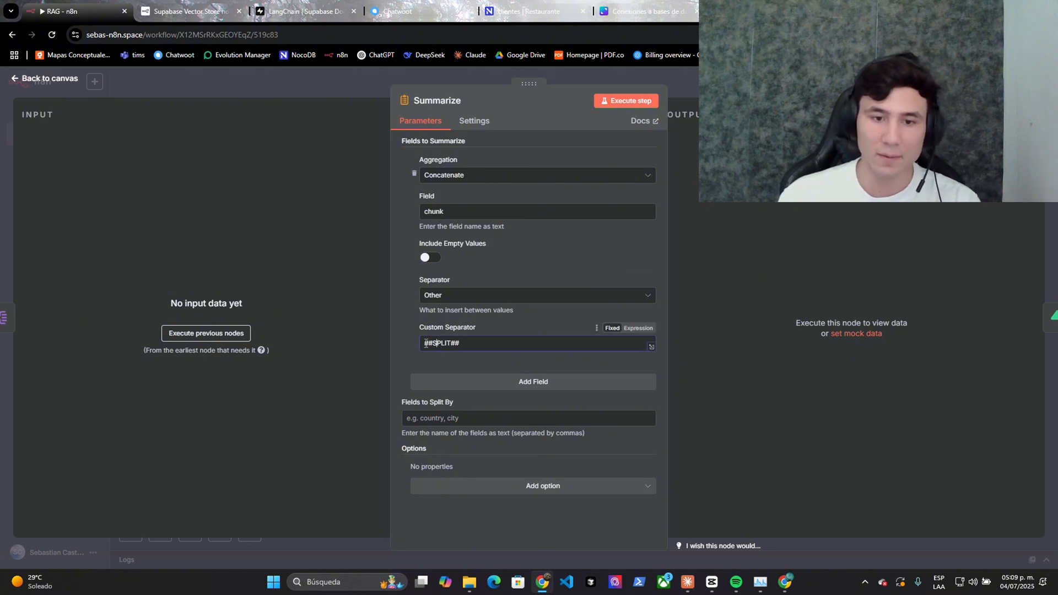
{"action": "left_click", "coordinate": [470, 341]}
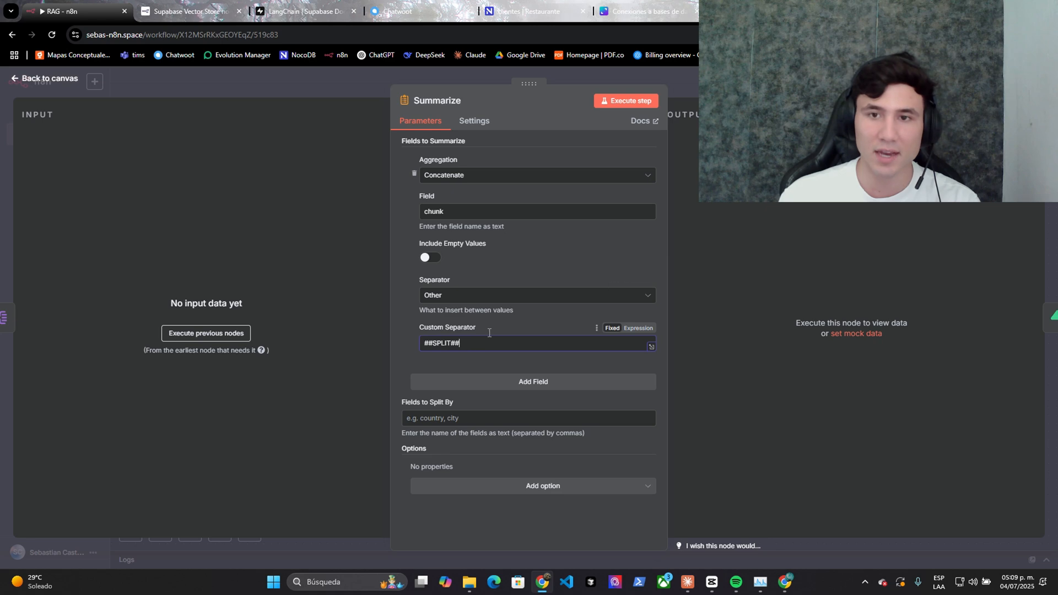
{"action": "left_click", "coordinate": [772, 83]}
{"action": "scroll", "coordinate": [788, 276], "scroll_direction": "down", "scroll_amount": 2}
{"action": "left_click_drag", "start_coordinate": [784, 271], "coordinate": [805, 305]}
- Confirm the Character Text Splitter uses ##SPLIT## as its separator
{"action": "scroll", "coordinate": [821, 342], "scroll_direction": "up", "scroll_amount": 1}
{"action": "left_click_drag", "start_coordinate": [828, 400], "coordinate": [822, 340]}
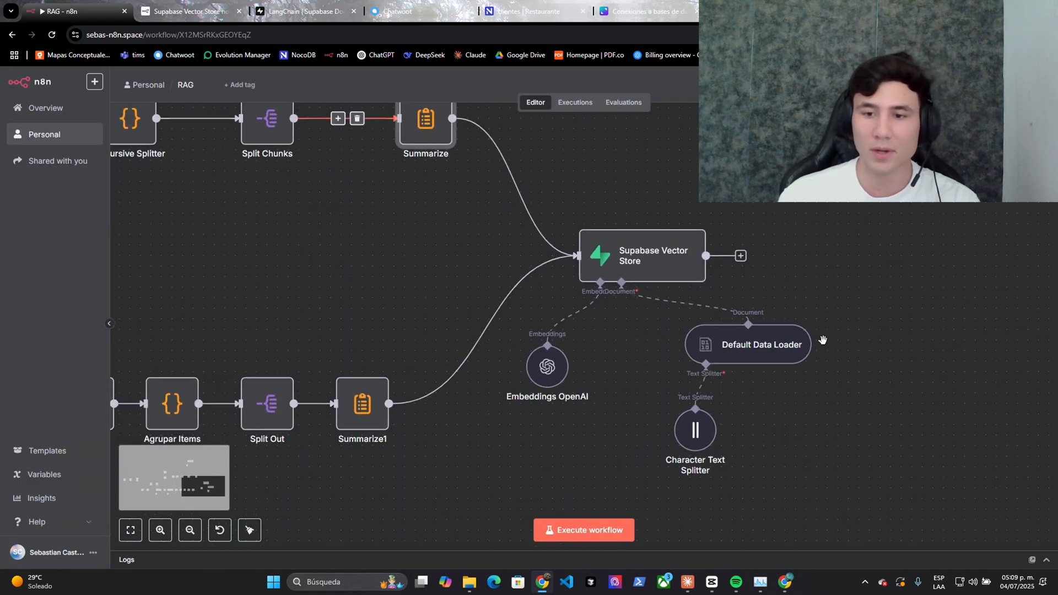
{"action": "scroll", "coordinate": [771, 414], "scroll_direction": "down", "scroll_amount": 2}
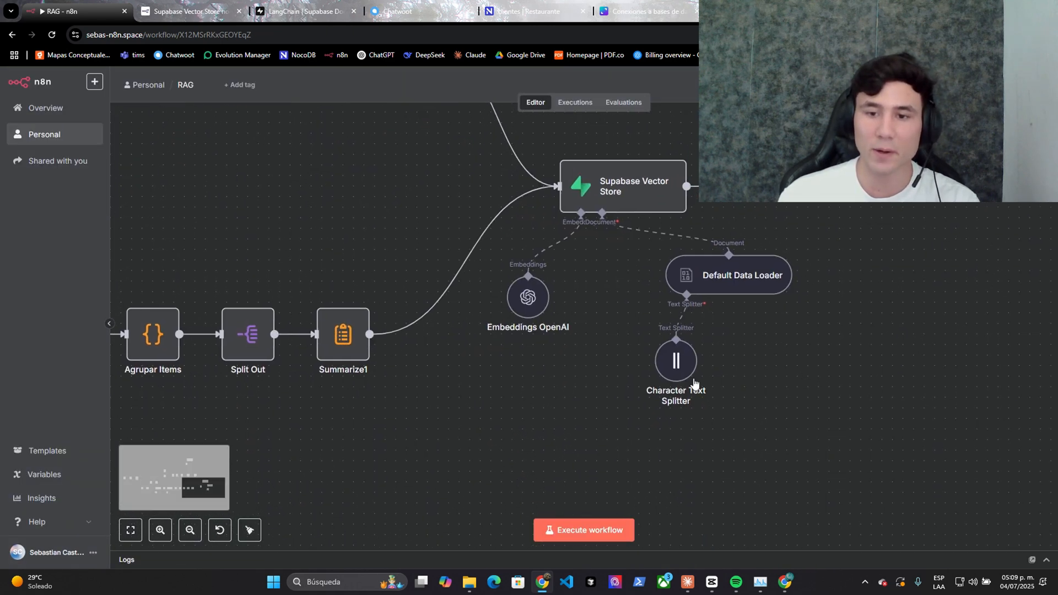
{"action": "right_click", "coordinate": [610, 132]}
{"action": "left_click", "coordinate": [778, 204]}
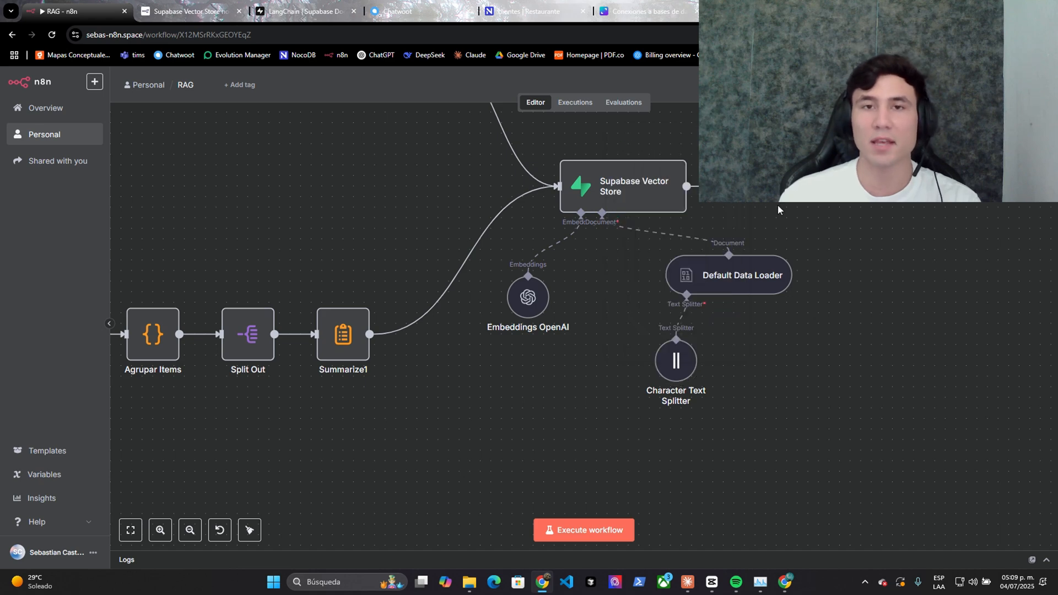
{"action": "right_click", "coordinate": [677, 361]}
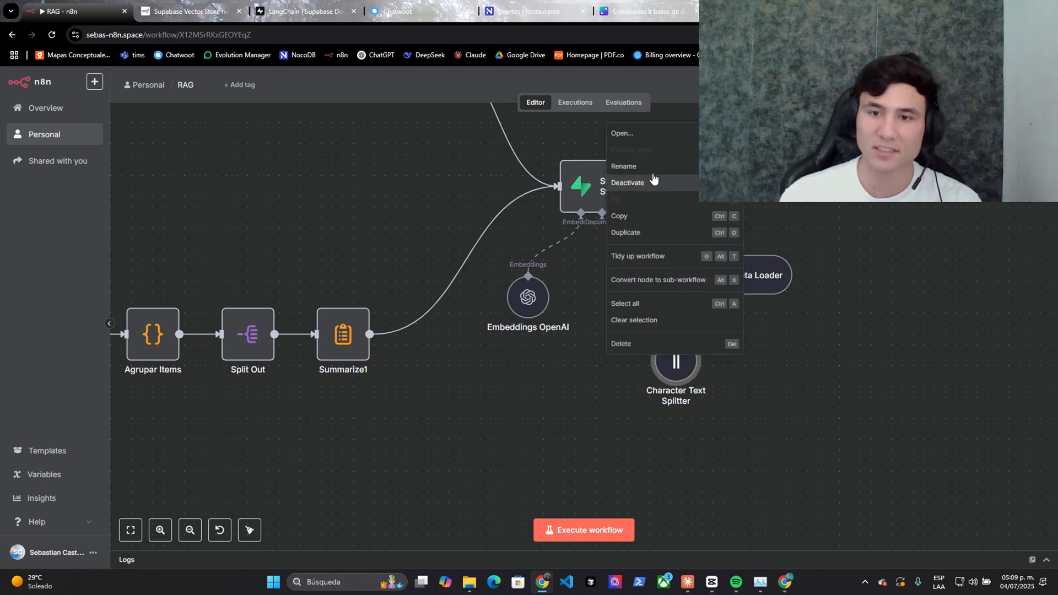
{"action": "left_click", "coordinate": [647, 144]}
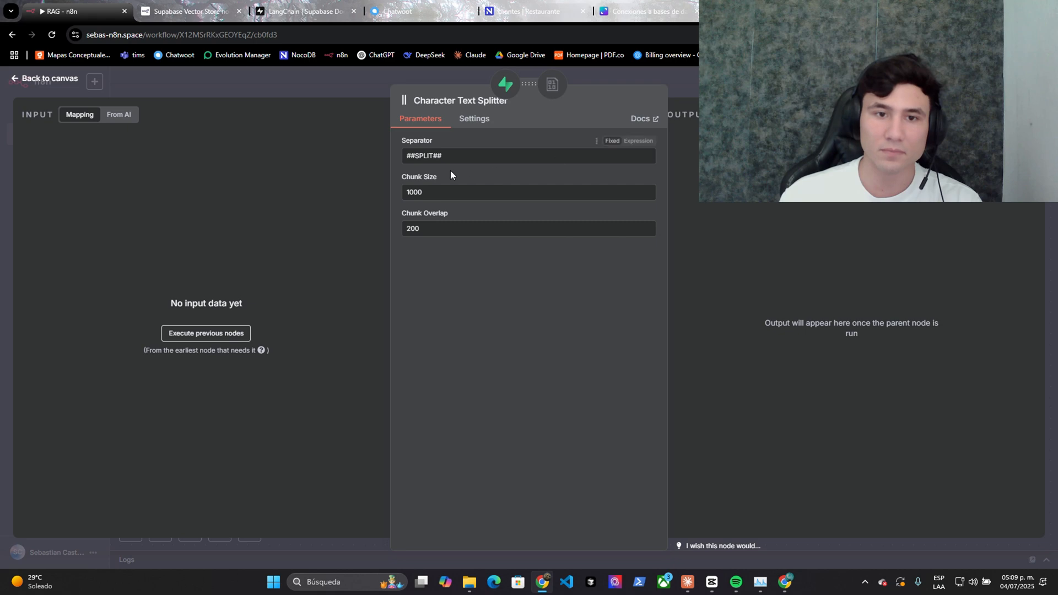
{"action": "left_click_drag", "start_coordinate": [406, 155], "coordinate": [456, 157]}
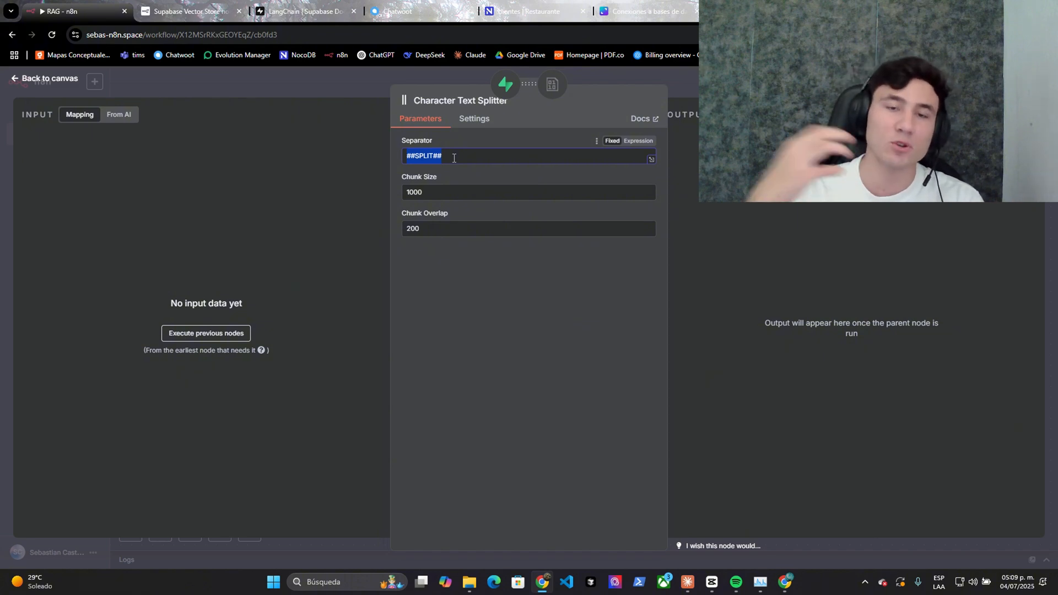
{"action": "key", "text": "Escape"}
- Execute the whole RAG workflow and review the vector store results
{"action": "left_click_drag", "start_coordinate": [449, 270], "coordinate": [790, 298]}
{"action": "scroll", "coordinate": [579, 293], "scroll_direction": "down", "scroll_amount": 2}
{"action": "left_click", "coordinate": [610, 531]}
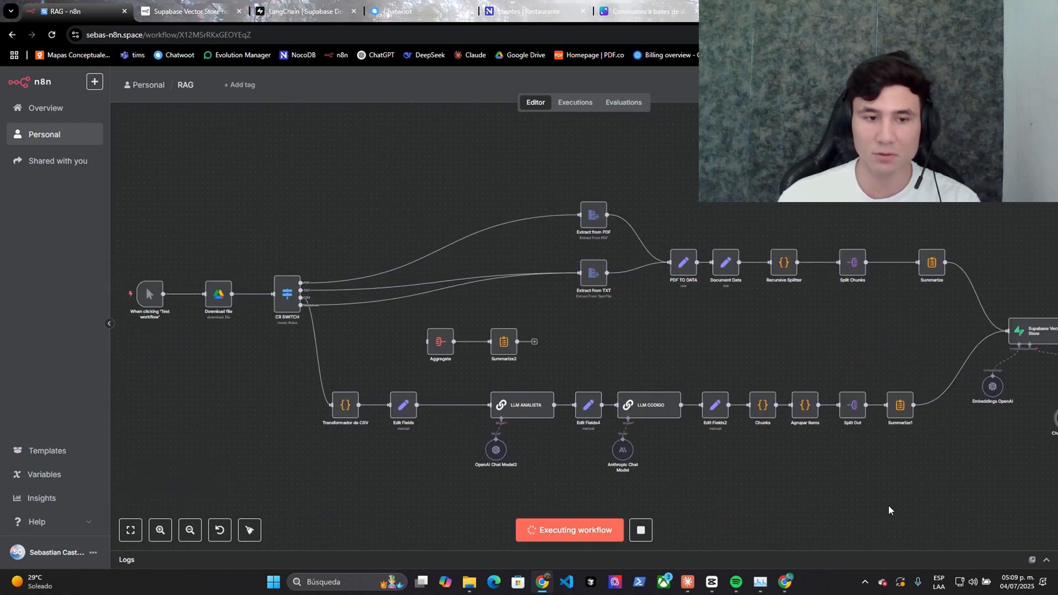
{"action": "left_click_drag", "start_coordinate": [836, 328], "coordinate": [374, 249]}
{"action": "scroll", "coordinate": [513, 289], "scroll_direction": "up", "scroll_amount": 3}
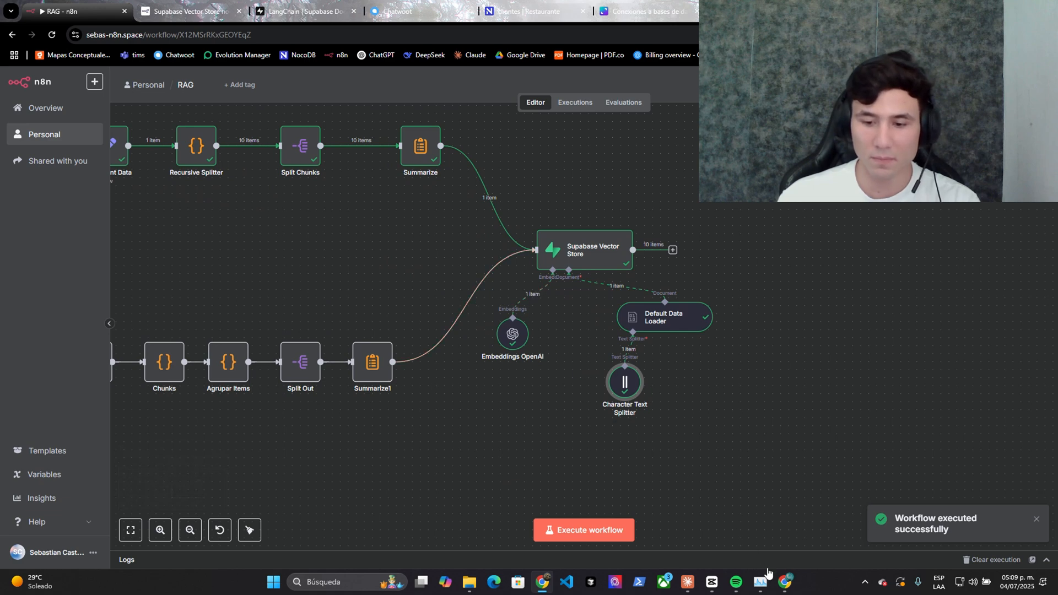
- Verify the 10 FAQ chunks in Supabase's documents table, then open the Agente Hibrido workflow
{"action": "left_click", "coordinate": [784, 582]}
{"action": "left_click", "coordinate": [44, 107]}
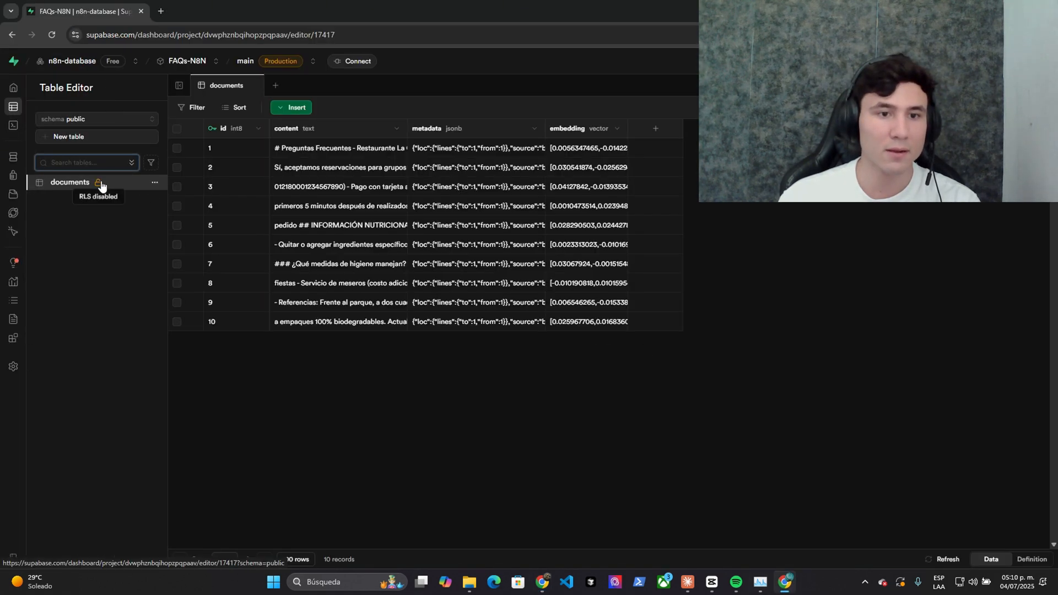
{"action": "double_click", "coordinate": [338, 147]}
{"action": "scroll", "coordinate": [386, 240], "scroll_direction": "down", "scroll_amount": 5}
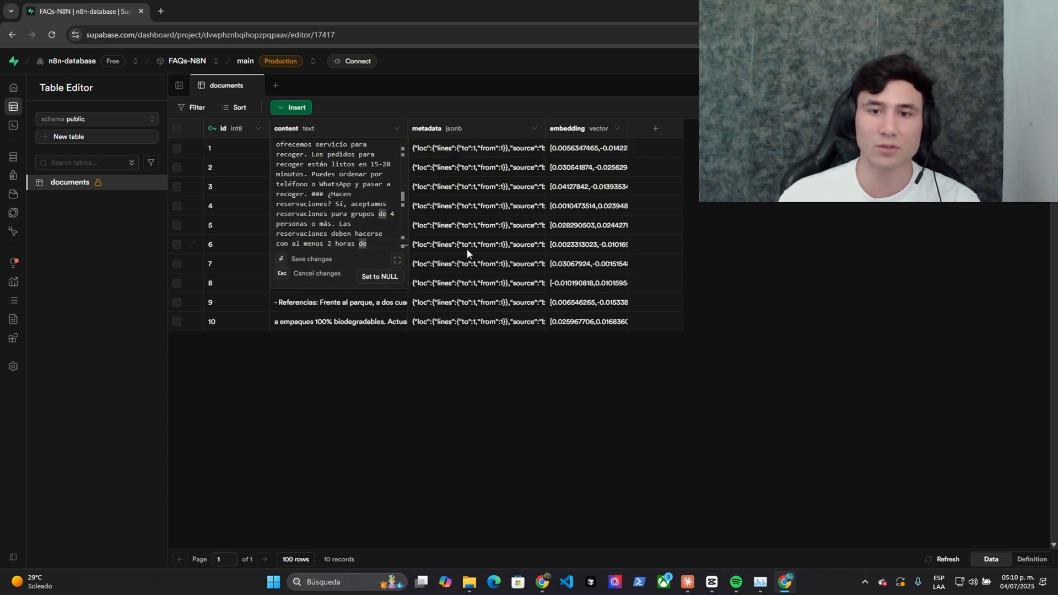
{"action": "left_click", "coordinate": [34, 134]}
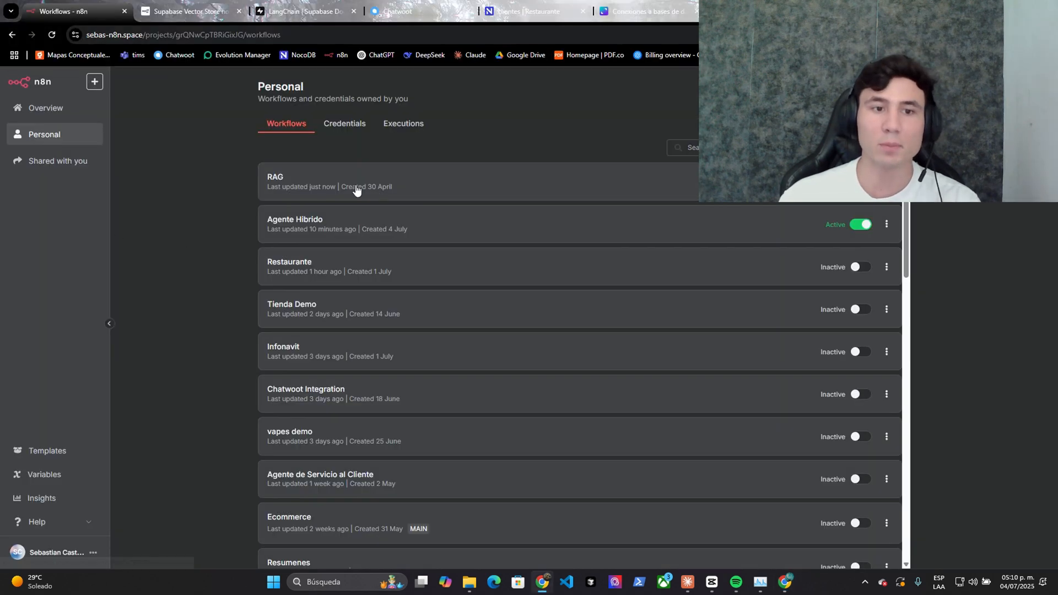
{"action": "left_click", "coordinate": [346, 218]}
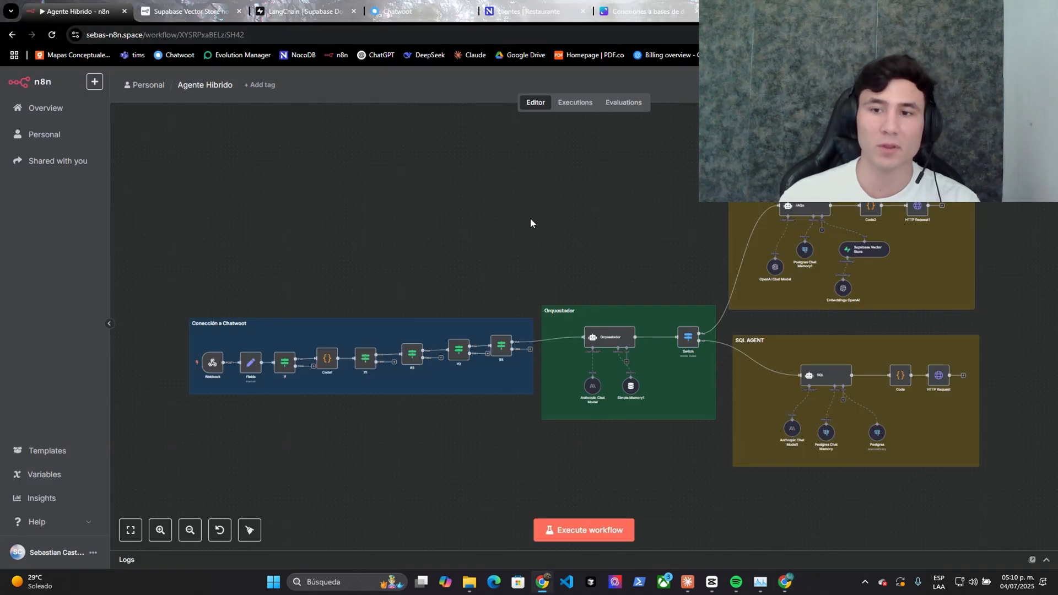
{"action": "scroll", "coordinate": [530, 221], "scroll_direction": "up", "scroll_amount": 5}
{"action": "right_click", "coordinate": [534, 311]}
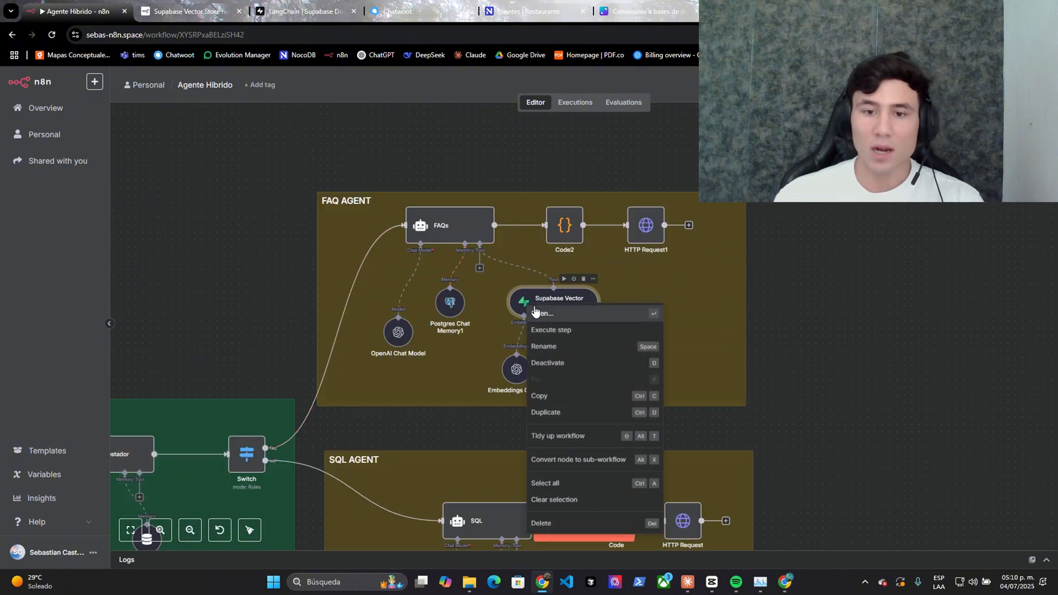
{"action": "left_click", "coordinate": [535, 312]}
{"action": "left_click", "coordinate": [483, 161]}
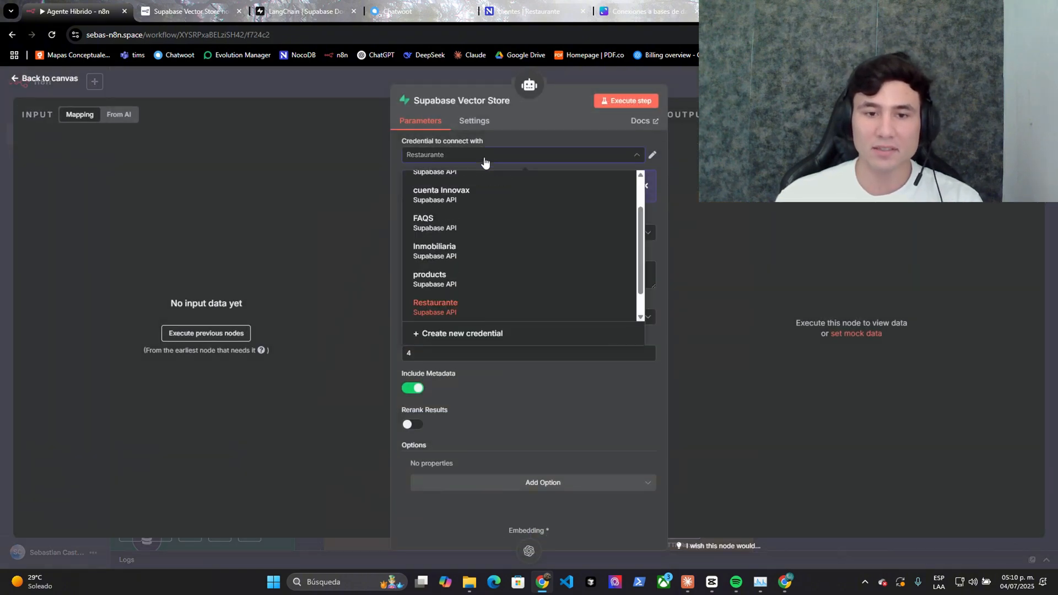
{"action": "left_click", "coordinate": [484, 161]}
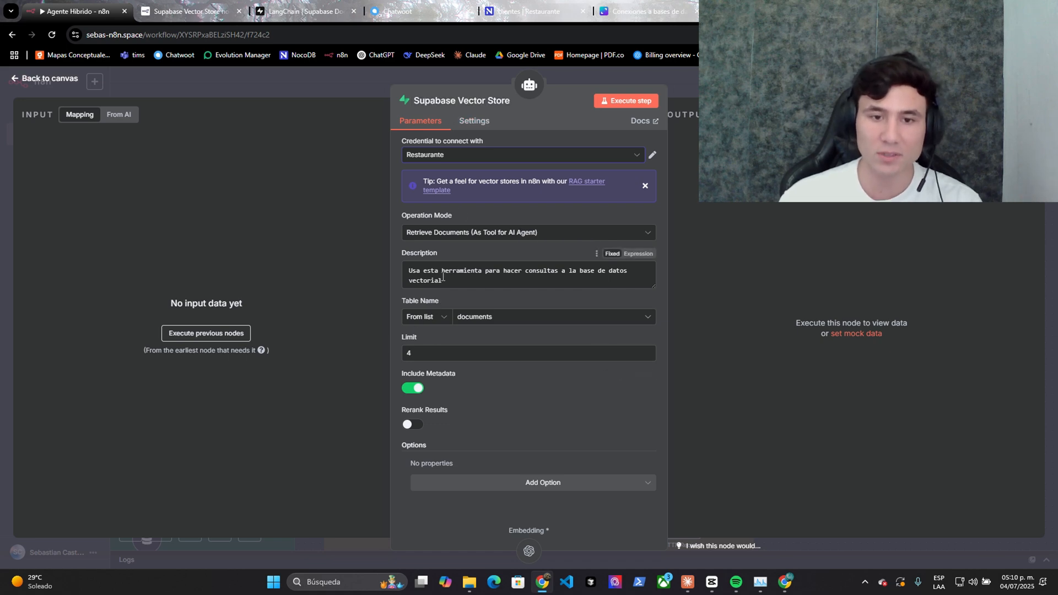
{"action": "left_click", "coordinate": [546, 278]}
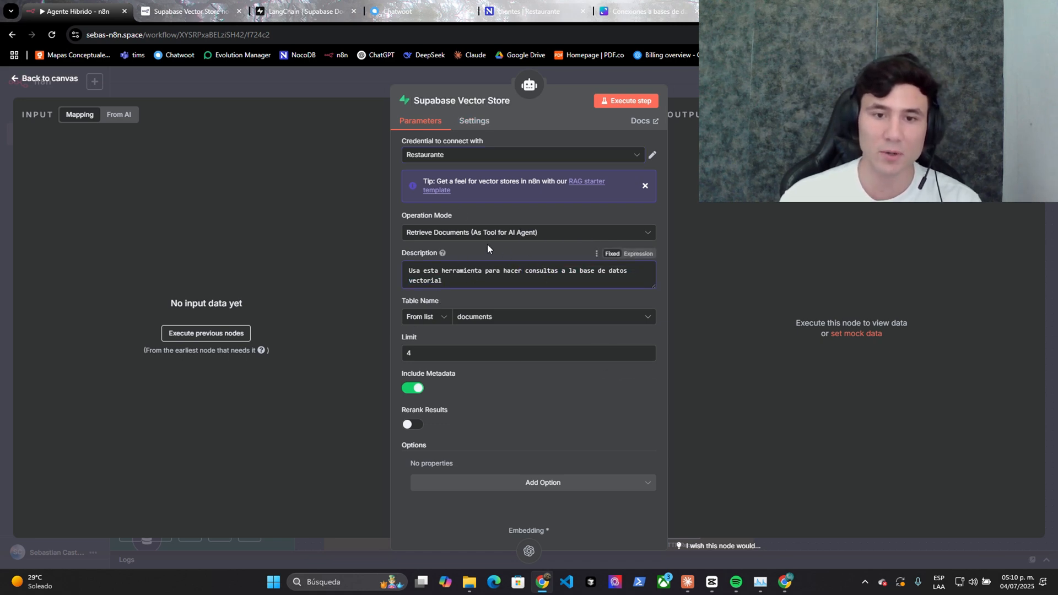
{"action": "key", "text": "Escape"}
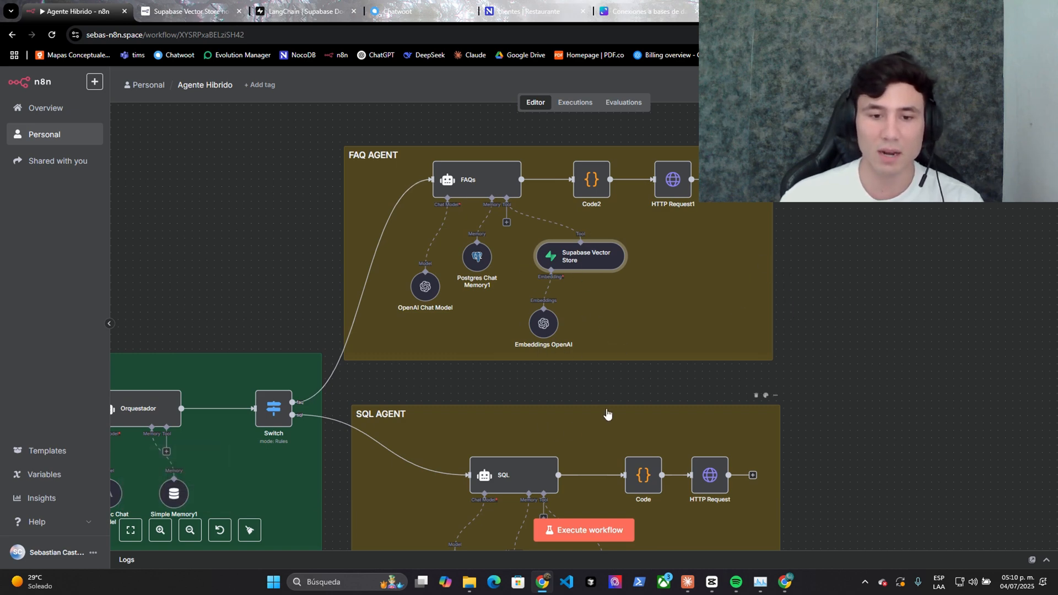
- Nudge the OpenAI Chat Model and Embeddings OpenAI nodes into place
{"action": "scroll", "coordinate": [883, 506], "scroll_direction": "down", "scroll_amount": 3, "text": "ctrl"}
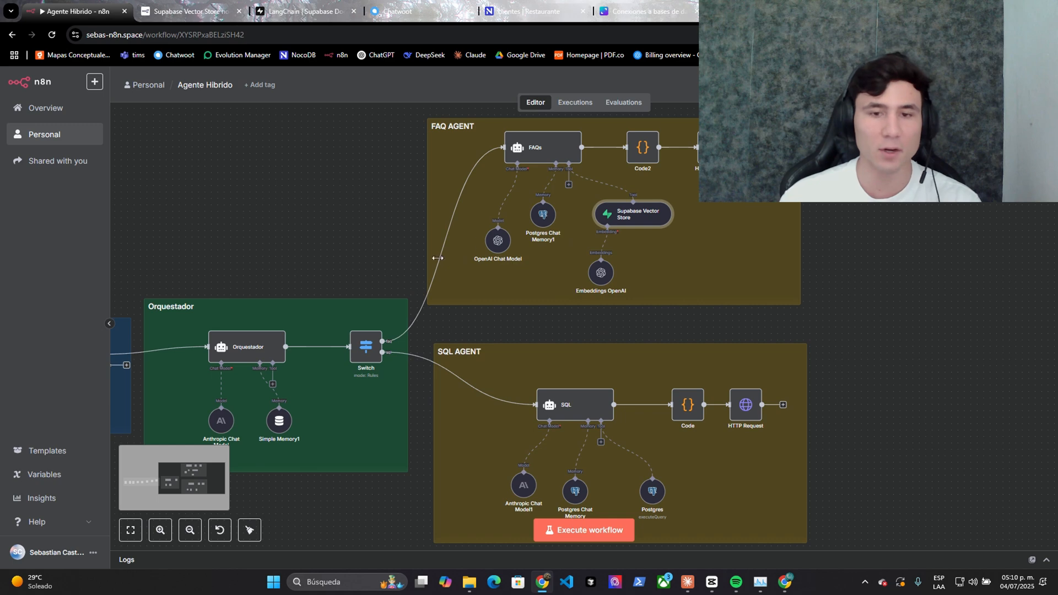
{"action": "left_click_drag", "start_coordinate": [489, 246], "coordinate": [483, 232]}
{"action": "left_click_drag", "start_coordinate": [605, 274], "coordinate": [611, 262]}
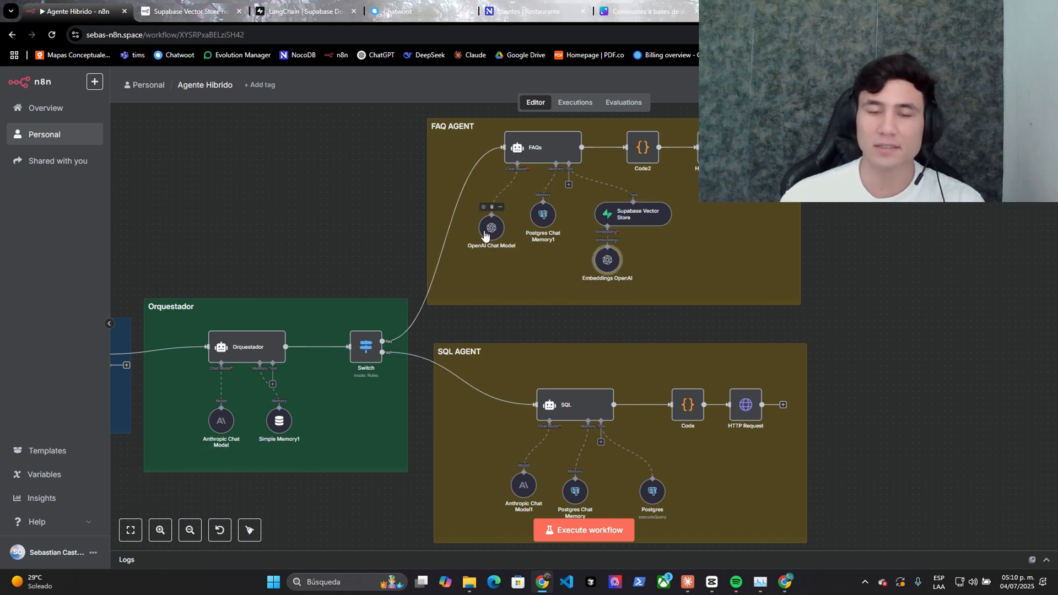
{"action": "left_click_drag", "start_coordinate": [485, 236], "coordinate": [530, 234]}
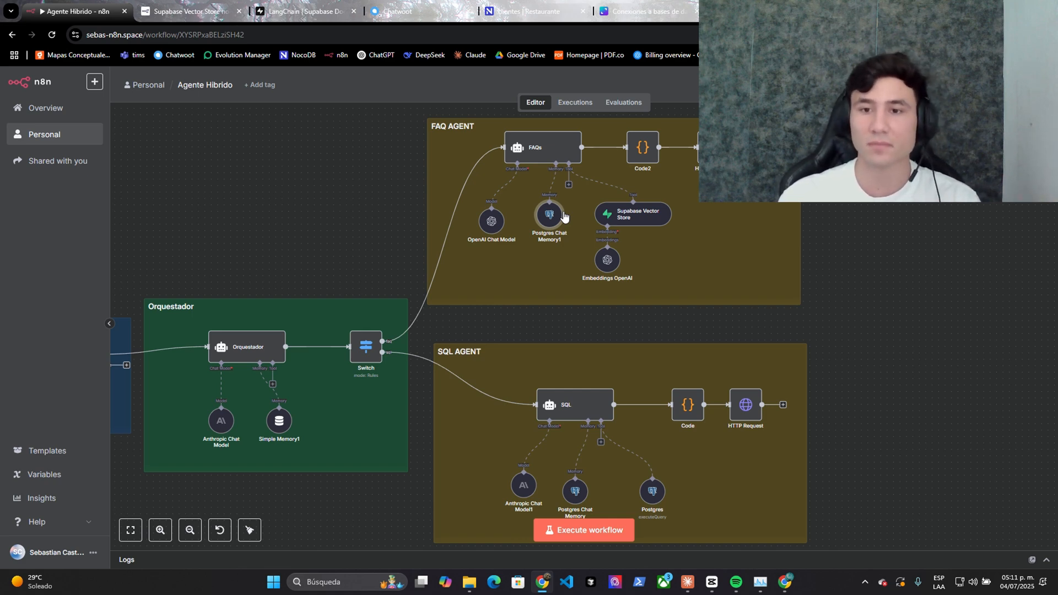
- Box-select Code2 and HTTP Request1 in the FAQ AGENT group, then go to the Chatwoot order chat
{"action": "scroll", "coordinate": [870, 252], "scroll_direction": "up", "scroll_amount": 2}
{"action": "left_click_drag", "start_coordinate": [870, 253], "coordinate": [845, 478]}
{"action": "left_click_drag", "start_coordinate": [486, 268], "coordinate": [711, 400]}
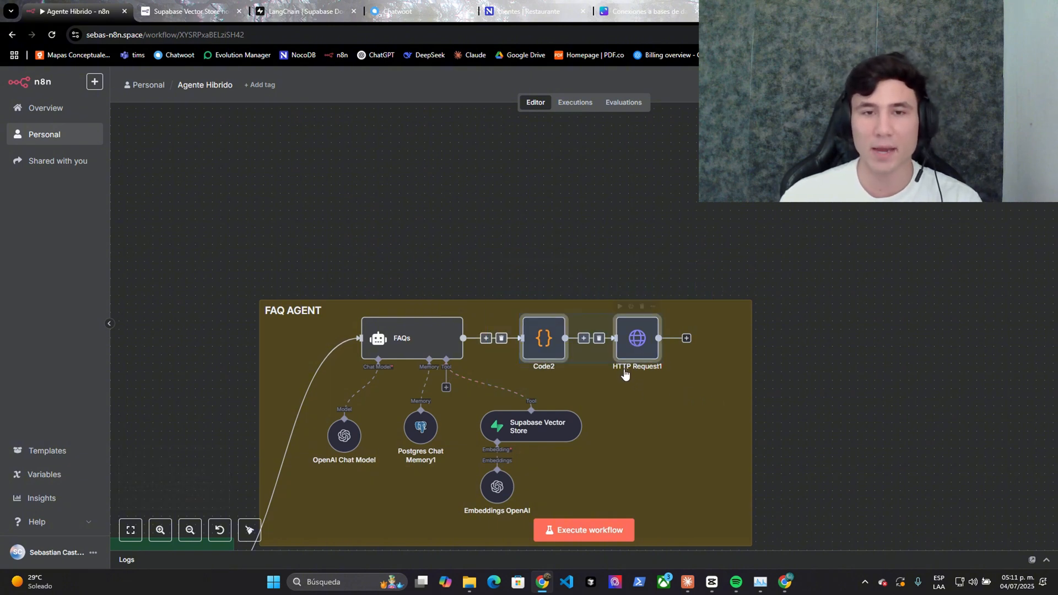
{"action": "left_click", "coordinate": [416, 11]}
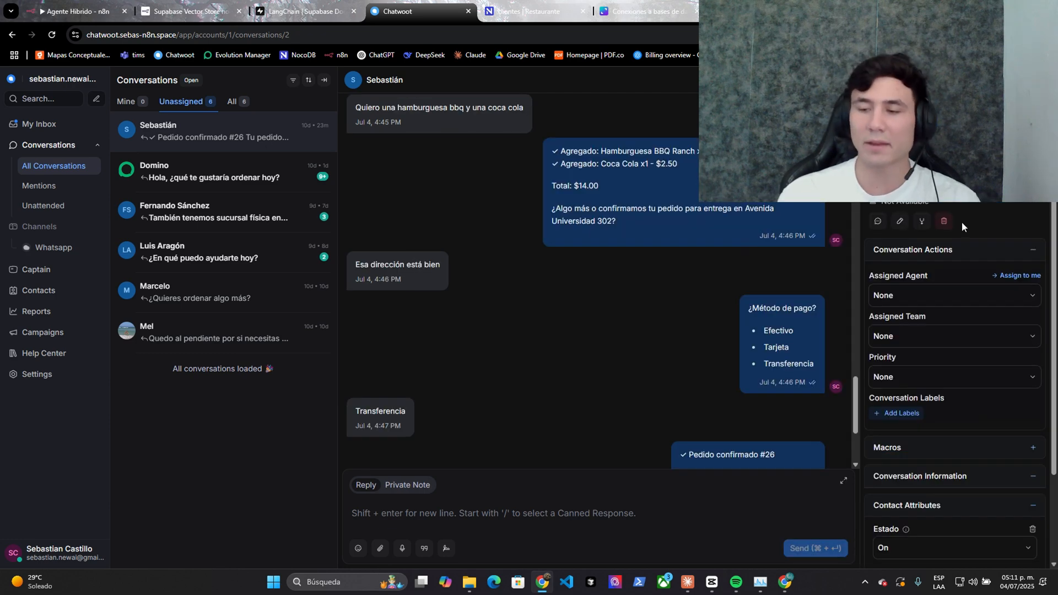
- Set the contact's Estado attribute to Off in Chatwoot and view n8n's executions
{"action": "scroll", "coordinate": [961, 267], "scroll_direction": "down", "scroll_amount": 2}
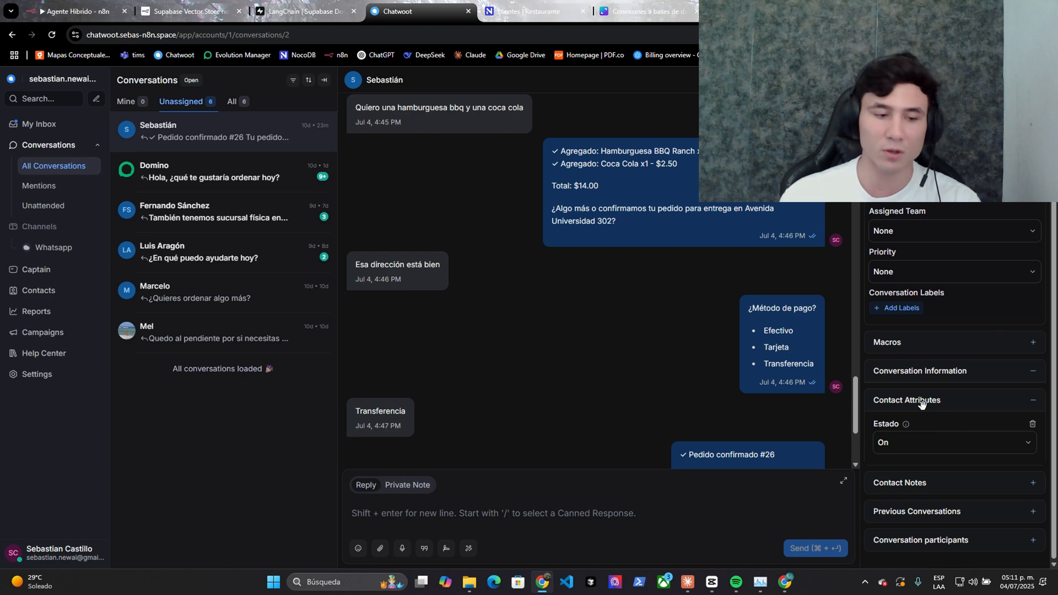
{"action": "left_click", "coordinate": [921, 439]}
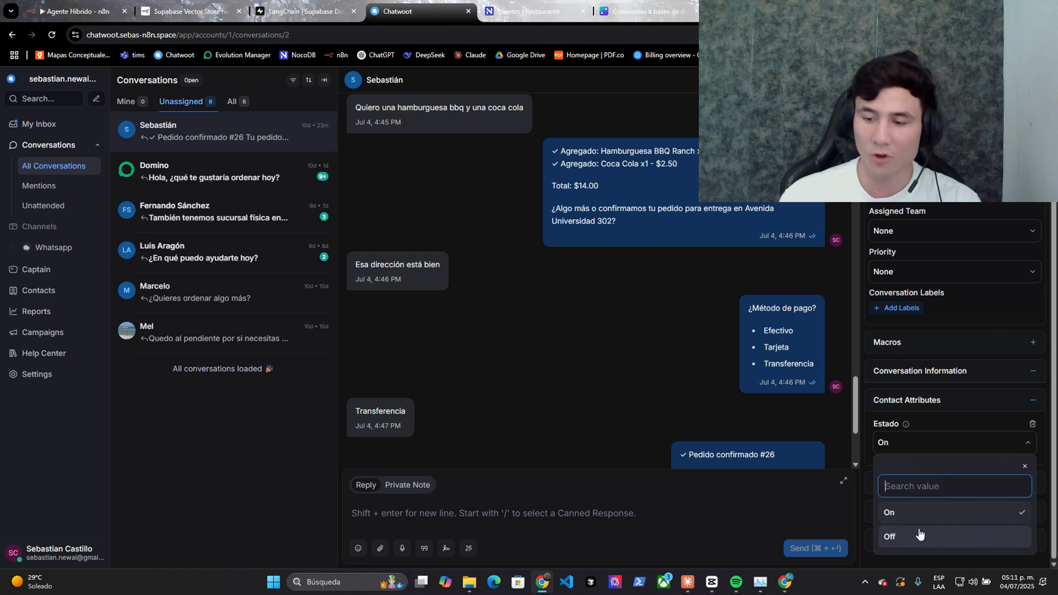
{"action": "left_click", "coordinate": [940, 424]}
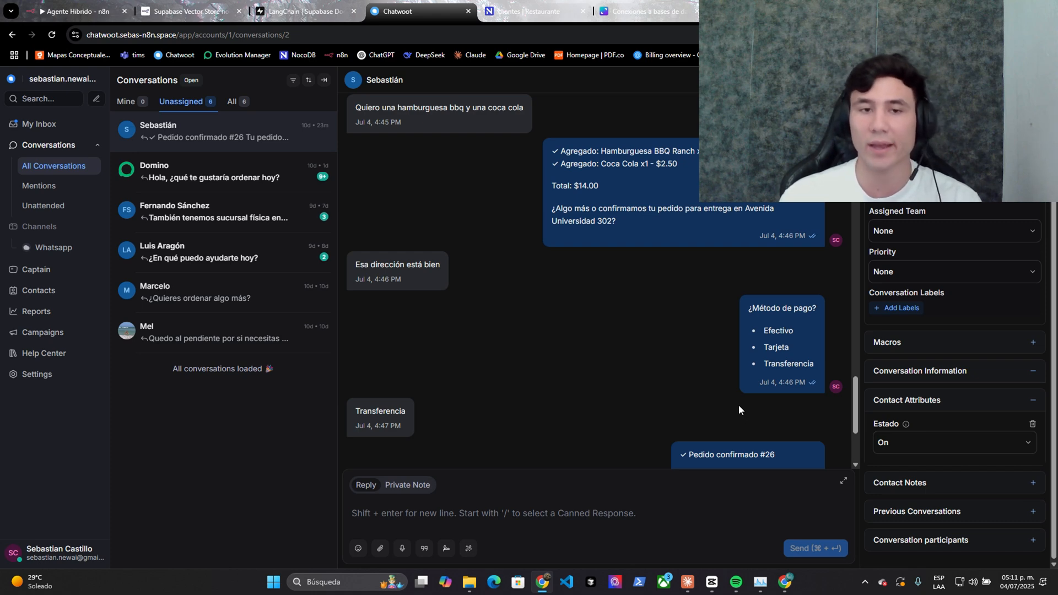
{"action": "left_click", "coordinate": [888, 443]}
{"action": "left_click", "coordinate": [909, 529]}
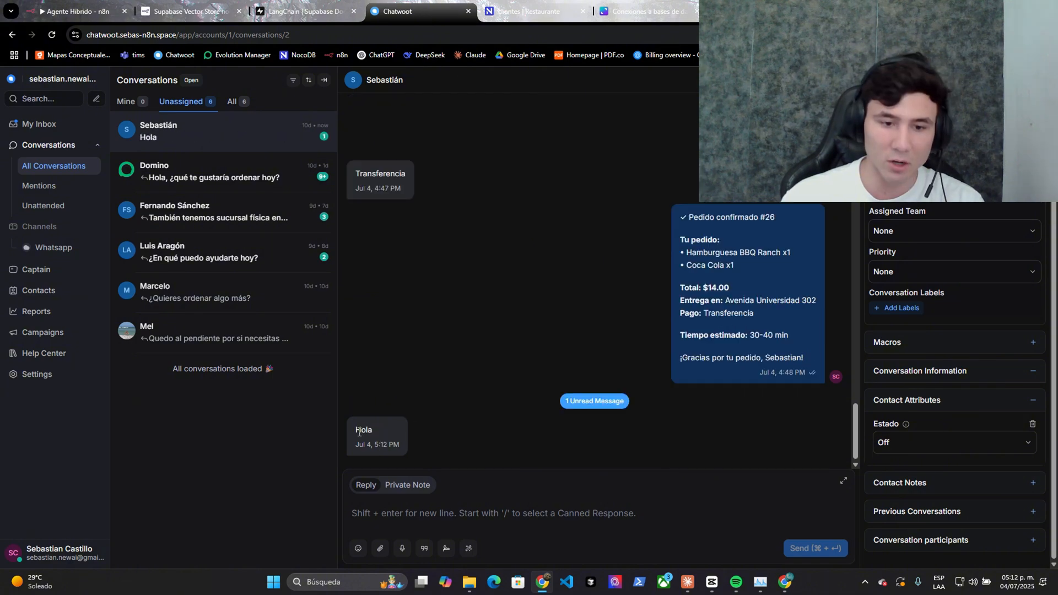
{"action": "key", "text": "ctrl+1"}
- Inspect the If4 node's Estado condition in the execution view
{"action": "left_click_drag", "start_coordinate": [620, 210], "coordinate": [533, 195]}
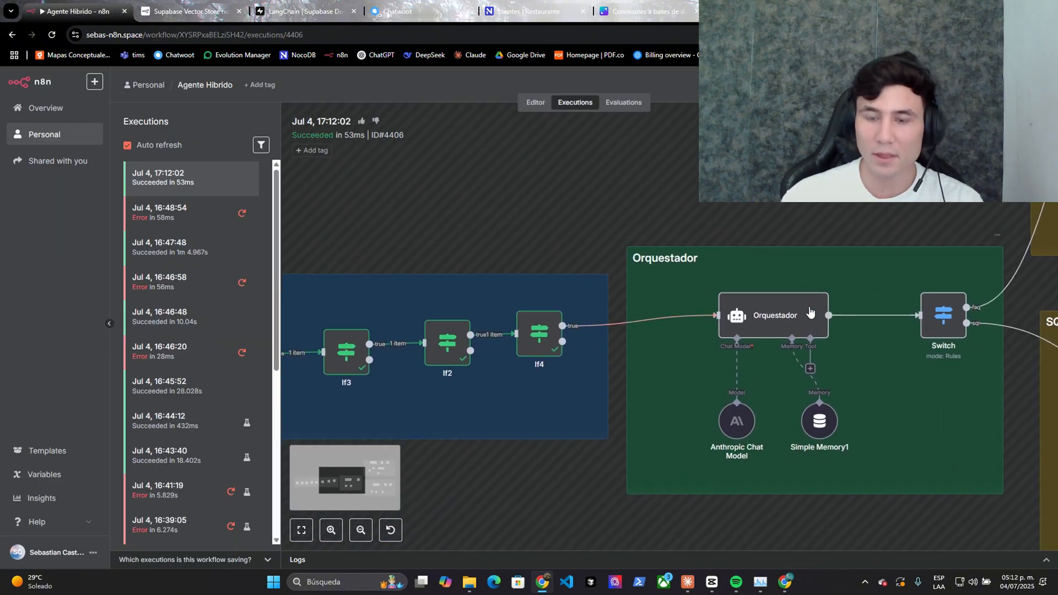
{"action": "right_click", "coordinate": [538, 351]}
{"action": "left_click", "coordinate": [548, 359]}
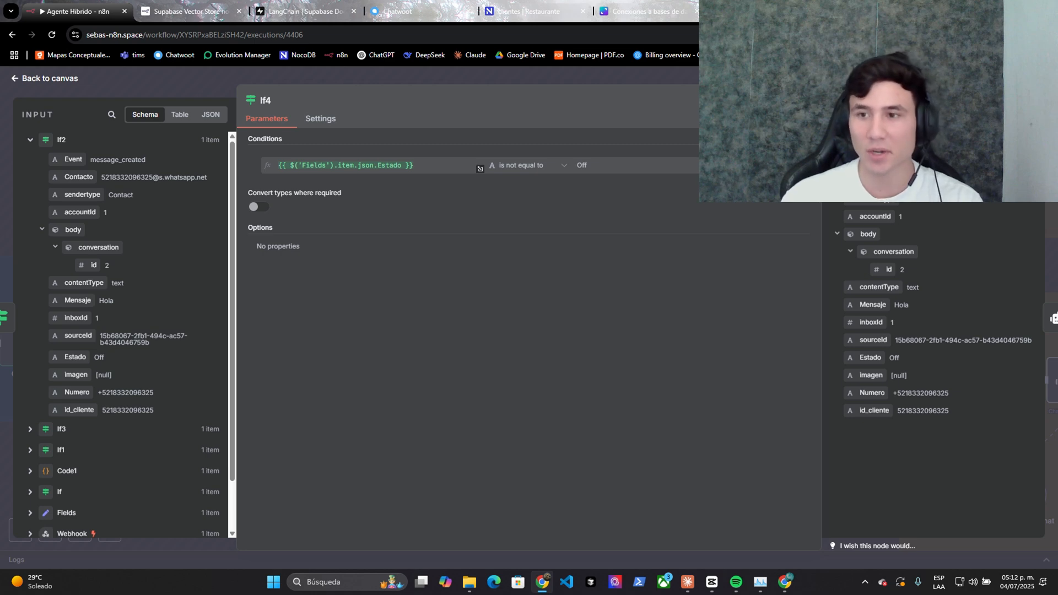
{"action": "key", "text": "Escape"}
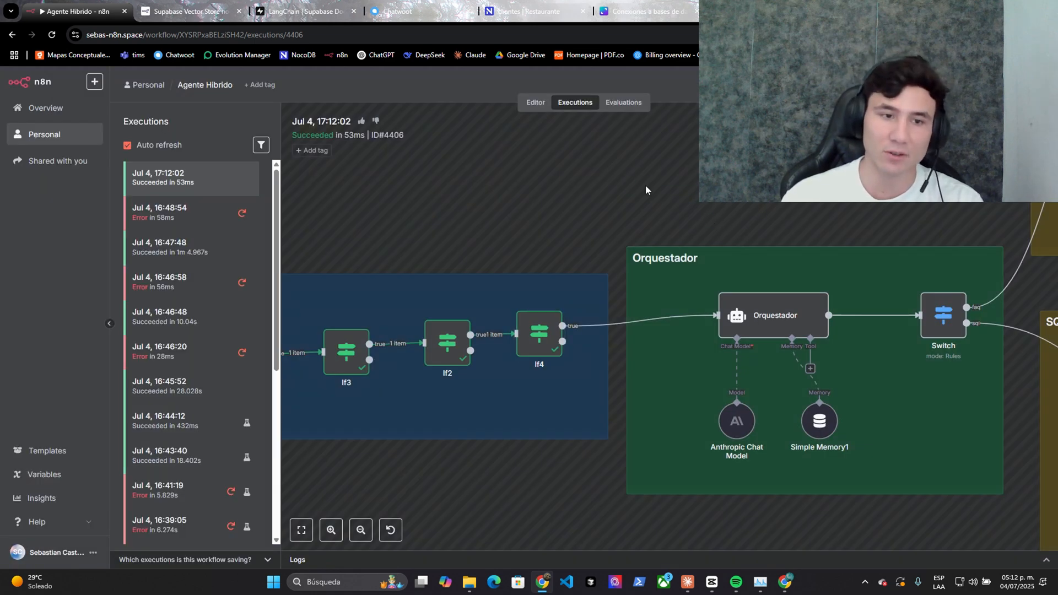
{"action": "scroll", "coordinate": [547, 153], "scroll_direction": "down", "scroll_amount": 2}
{"action": "scroll", "coordinate": [547, 153], "scroll_direction": "right", "scroll_amount": 2}
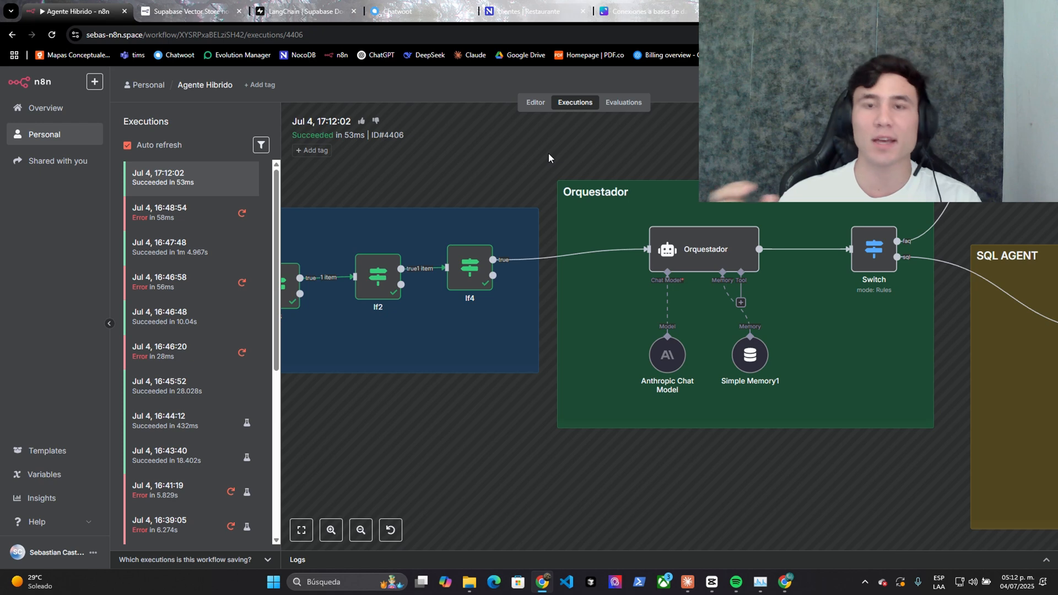
{"action": "scroll", "coordinate": [597, 199], "scroll_direction": "down", "scroll_amount": 3}
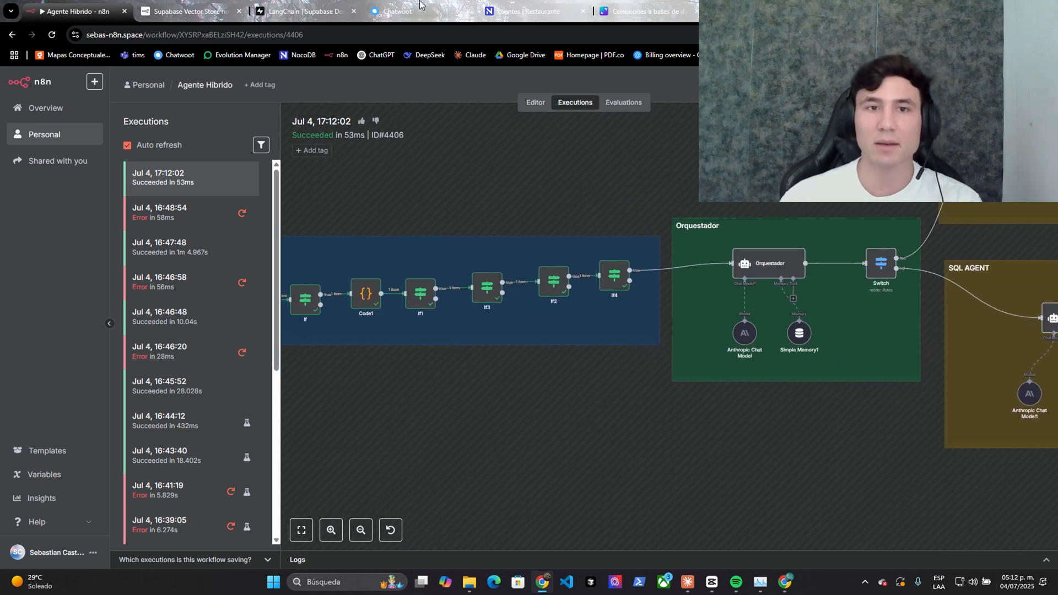
- Set the Chatwoot contact's Estado attribute back to On
{"action": "left_click", "coordinate": [419, 6]}
{"action": "left_click", "coordinate": [954, 445]}
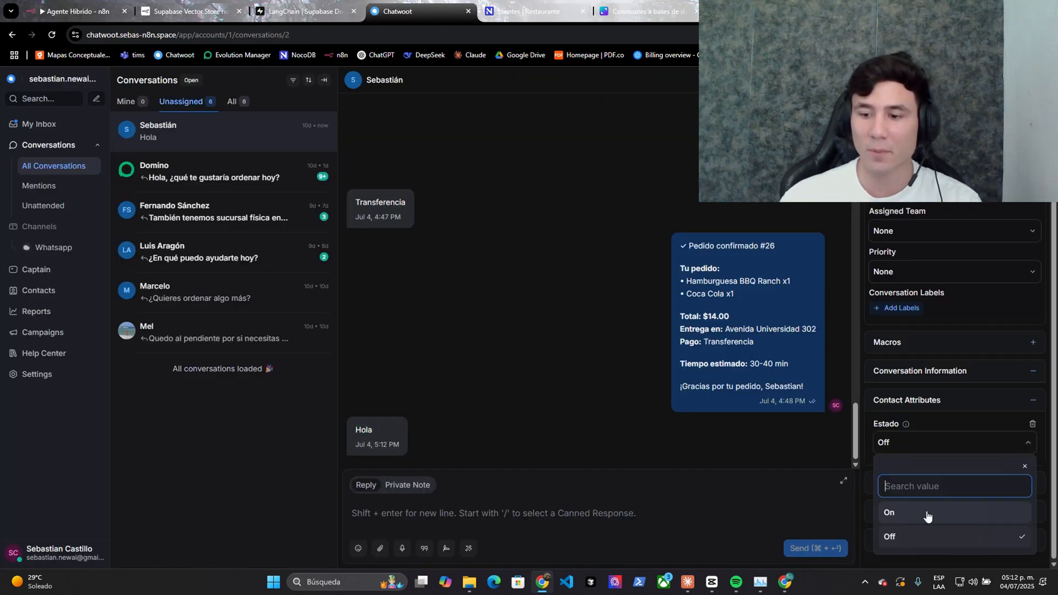
{"action": "left_click", "coordinate": [956, 512]}
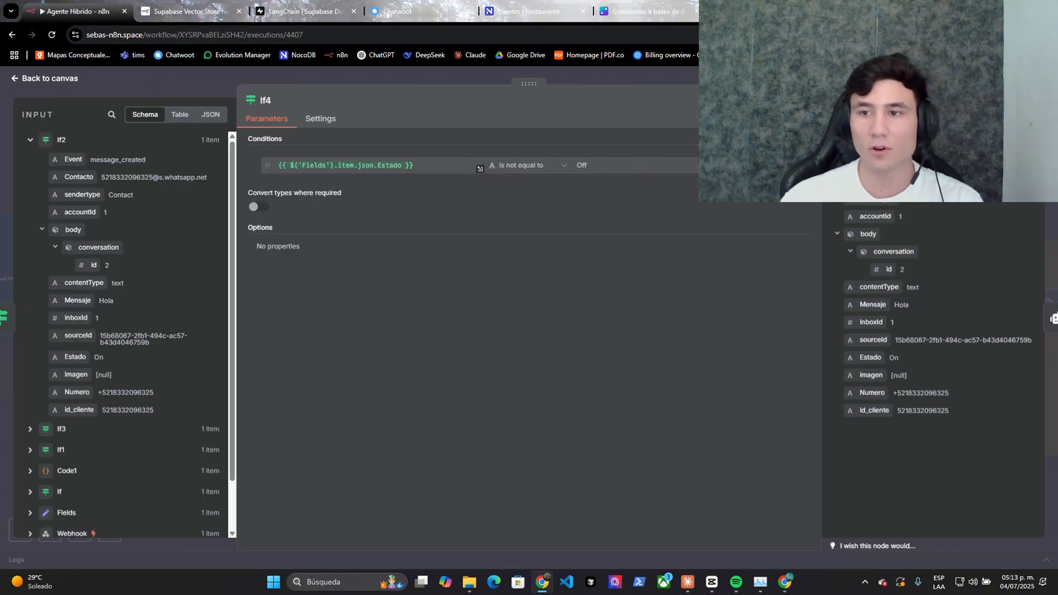
{"action": "key", "text": "Escape"}
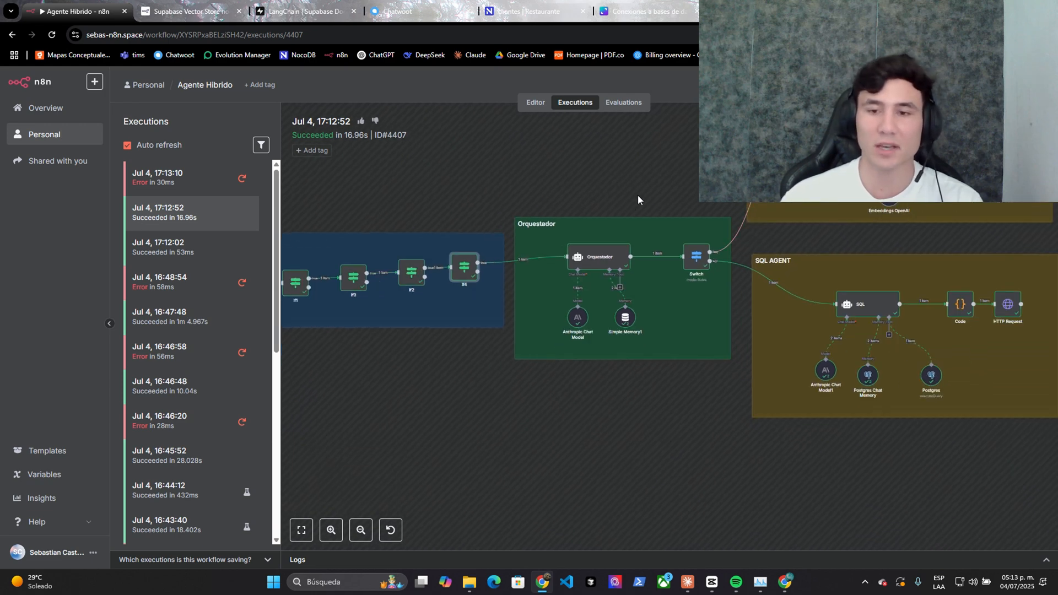
- View the SQL AGENT group in the n8n editor, then switch to NocoDB's clientes table
{"action": "left_click", "coordinate": [535, 103]}
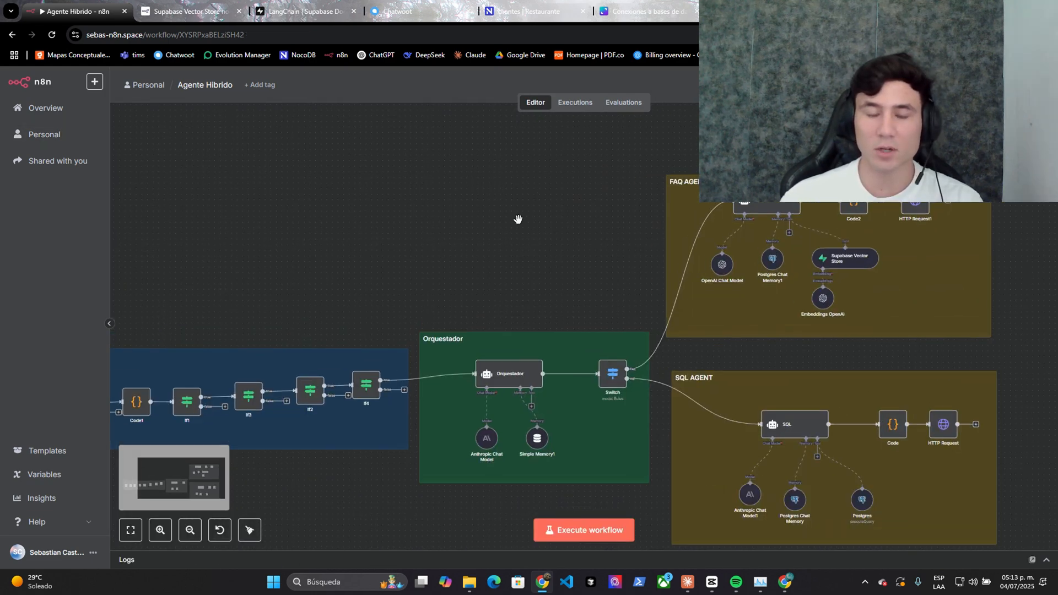
{"action": "left_click_drag", "start_coordinate": [518, 220], "coordinate": [307, 163]}
{"action": "scroll", "coordinate": [813, 453], "scroll_direction": "up", "scroll_amount": 2}
{"action": "left_click_drag", "start_coordinate": [814, 454], "coordinate": [833, 367]}
{"action": "scroll", "coordinate": [834, 366], "scroll_direction": "up", "scroll_amount": 3}
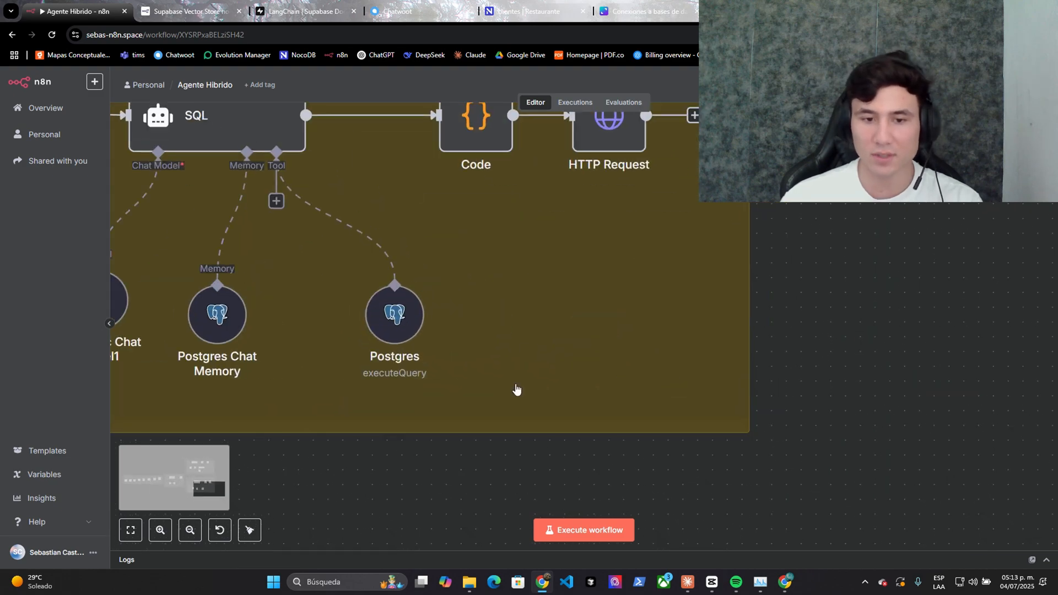
{"action": "scroll", "coordinate": [384, 494], "scroll_direction": "down", "scroll_amount": 1}
{"action": "left_click_drag", "start_coordinate": [385, 494], "coordinate": [566, 493]}
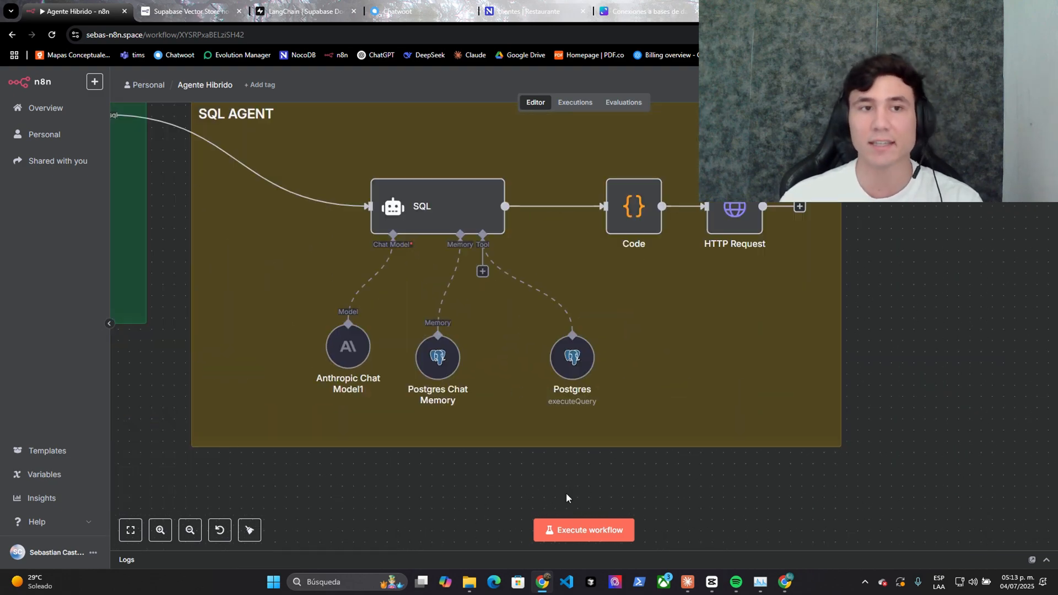
{"action": "key", "text": "ctrl+5"}
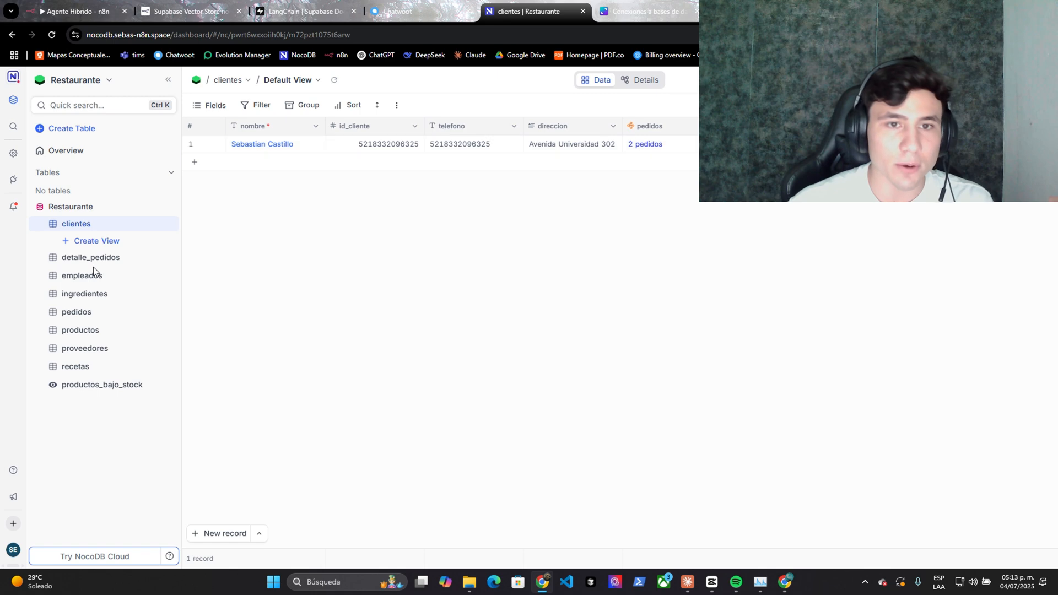
- In NocoDB, view the empleados and clientes tables and re-expand the Restaurante source's table list
{"action": "left_click", "coordinate": [93, 275]}
{"action": "left_click", "coordinate": [69, 226]}
{"action": "left_click", "coordinate": [39, 209]}
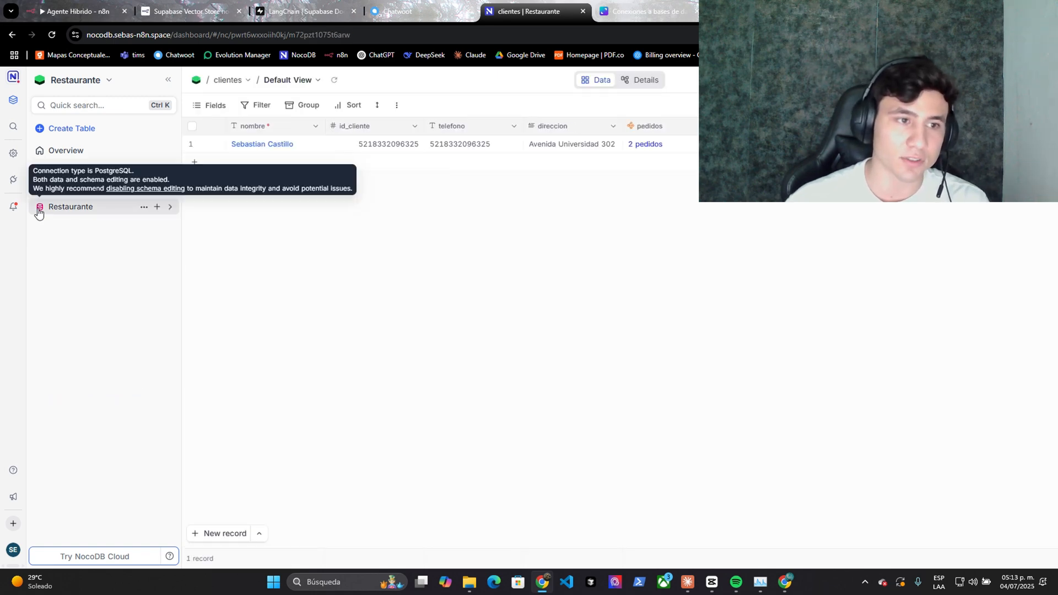
{"action": "left_click", "coordinate": [58, 212]}
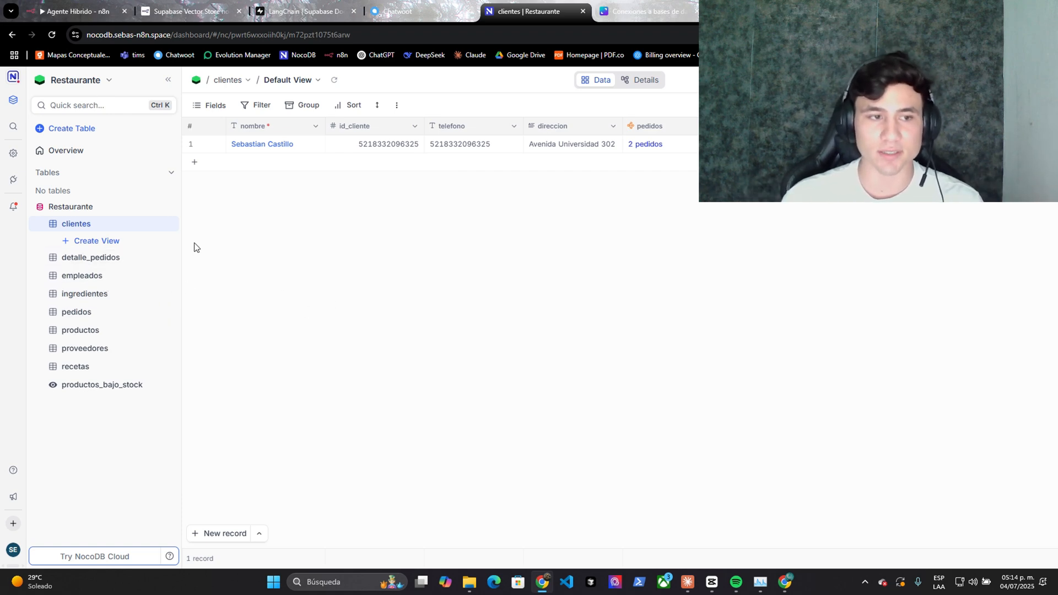
- Look at the PostgreSQL connector on the NocoDB Integrations page, then close its settings
{"action": "left_click", "coordinate": [15, 181]}
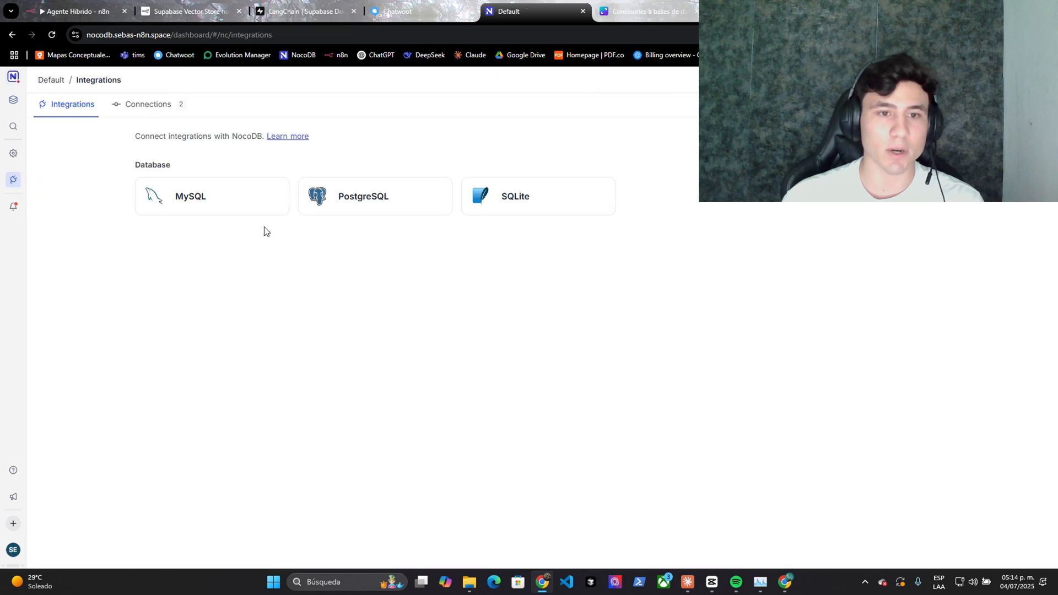
{"action": "left_click", "coordinate": [348, 197]}
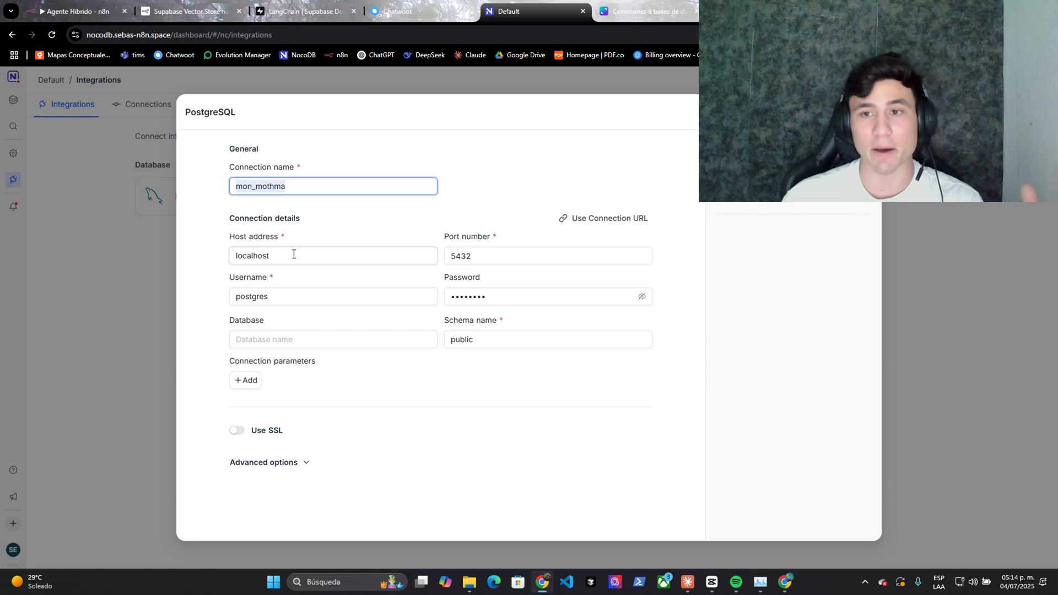
{"action": "left_click", "coordinate": [863, 112]}
- Back in n8n, inspect the Postgres node's Restaurante database credential and fit the whole workflow in view
{"action": "key", "text": "ctrl+1"}
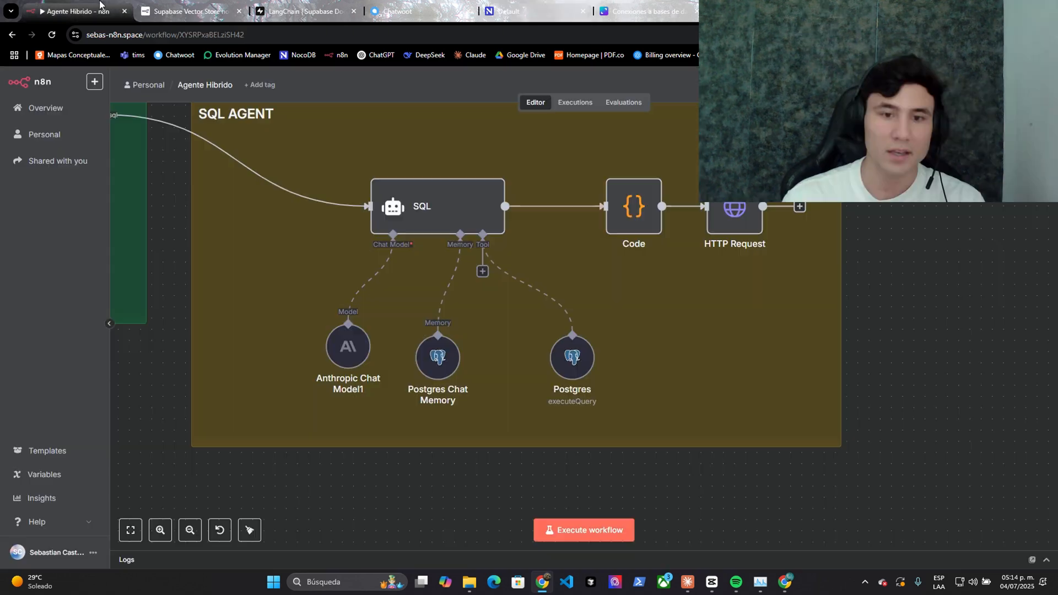
{"action": "right_click", "coordinate": [562, 356]}
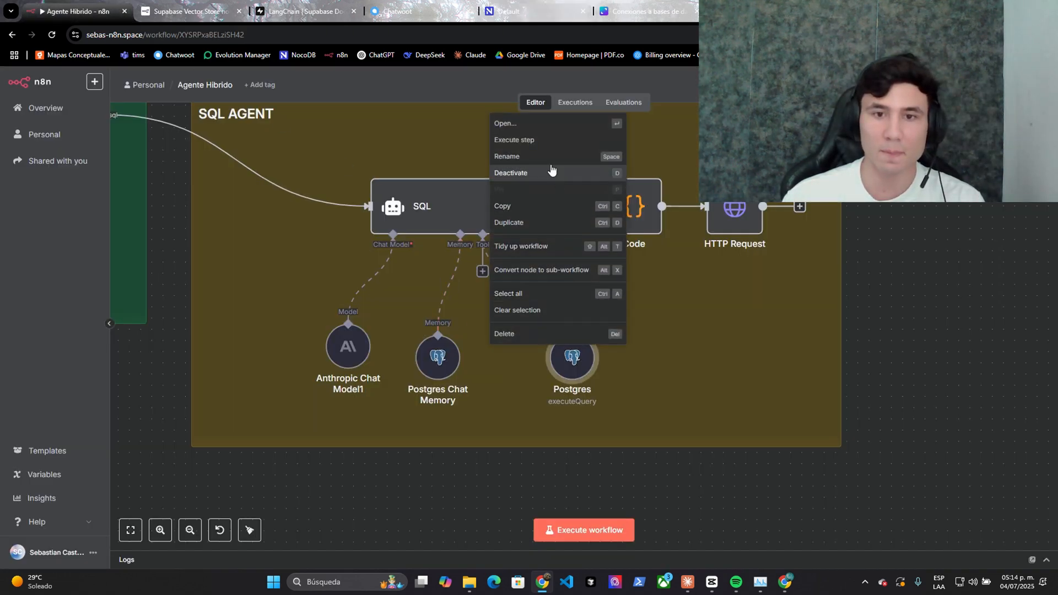
{"action": "left_click", "coordinate": [537, 124]}
{"action": "left_click", "coordinate": [670, 160]}
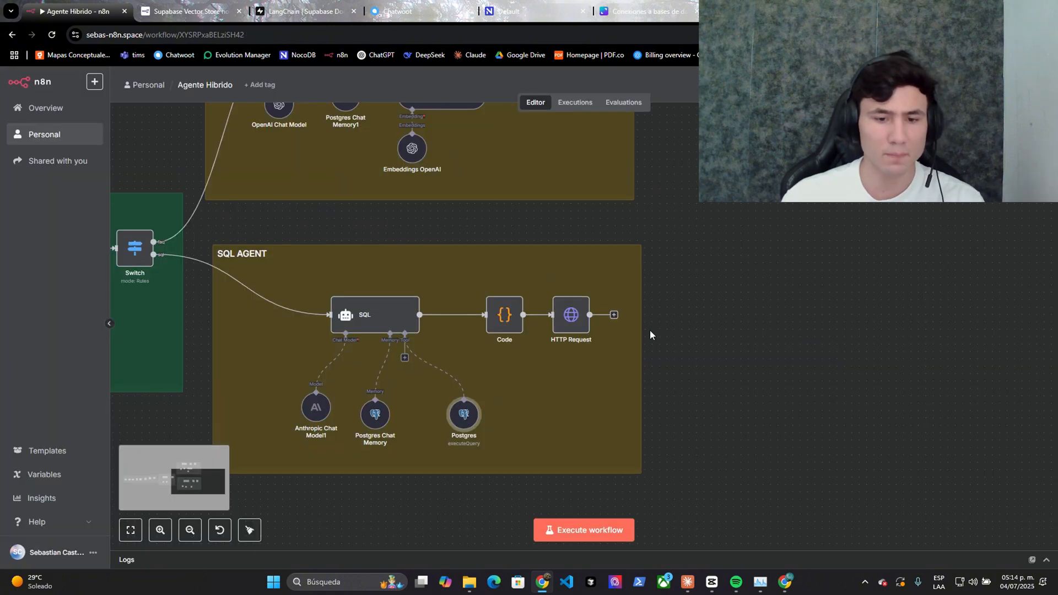
{"action": "left_click_drag", "start_coordinate": [669, 335], "coordinate": [713, 313]}
{"action": "key", "text": "1"}
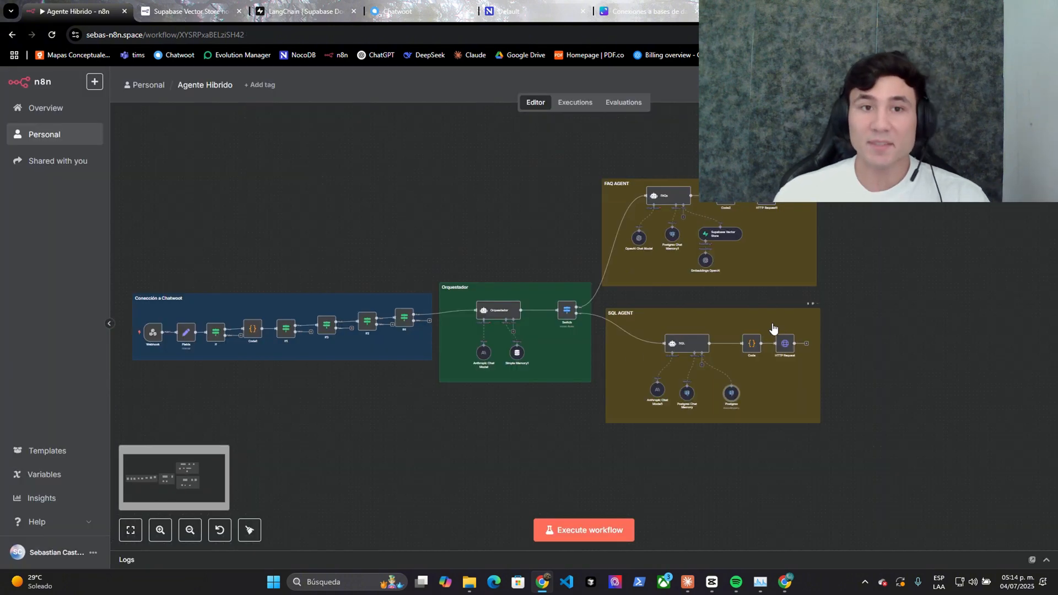
- Show the Canva diagram 'Agente de IA y Conexiones a Bases de Datos' zoomed out to 50%
{"action": "key", "text": "ctrl+6"}
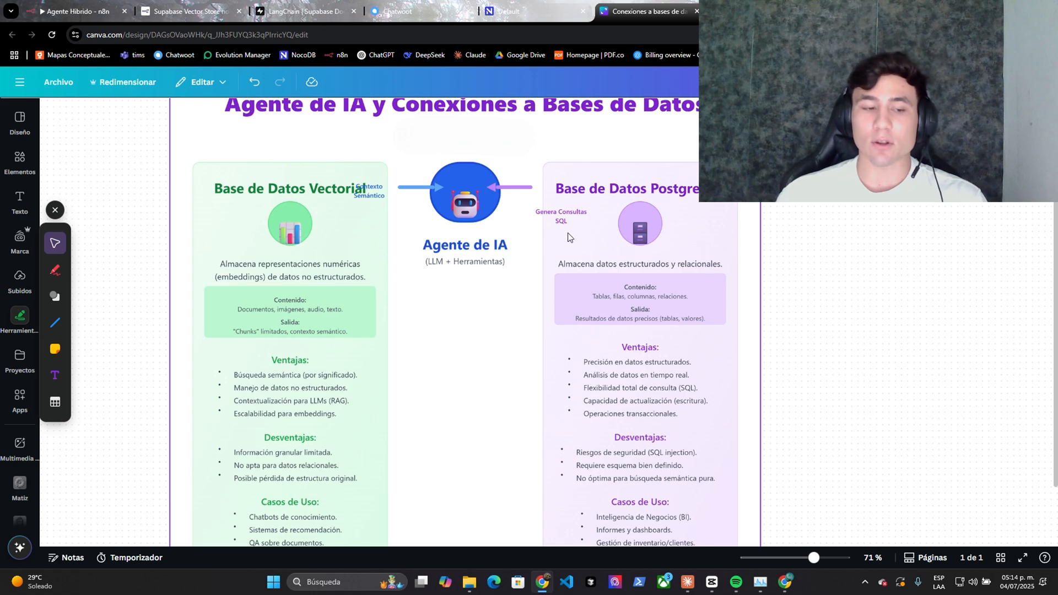
{"action": "left_click", "coordinate": [587, 240]}
{"action": "scroll", "coordinate": [587, 239], "scroll_direction": "down", "scroll_amount": 3}
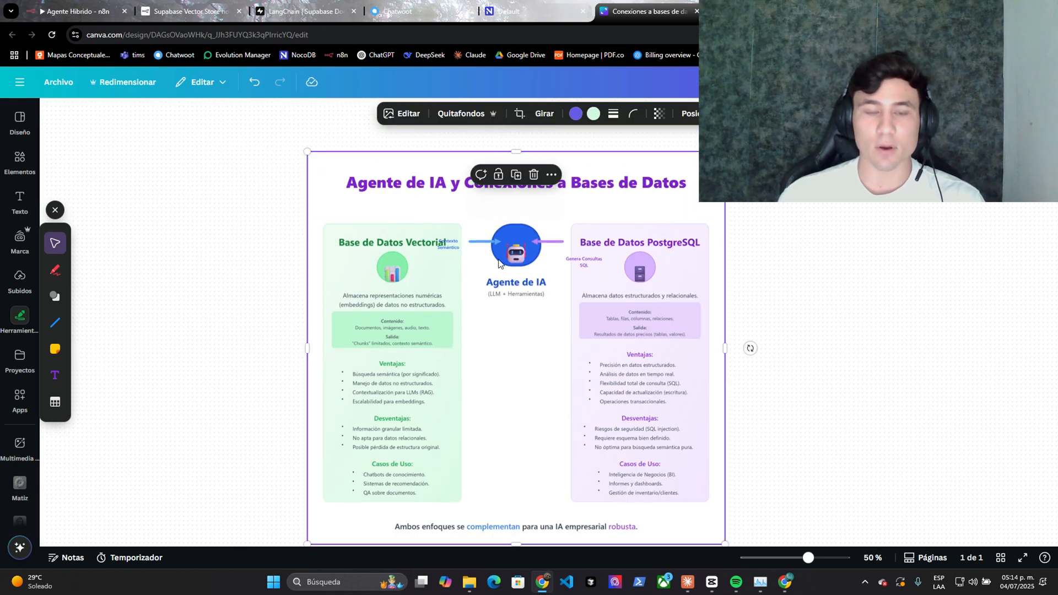
{"action": "left_click", "coordinate": [226, 258]}
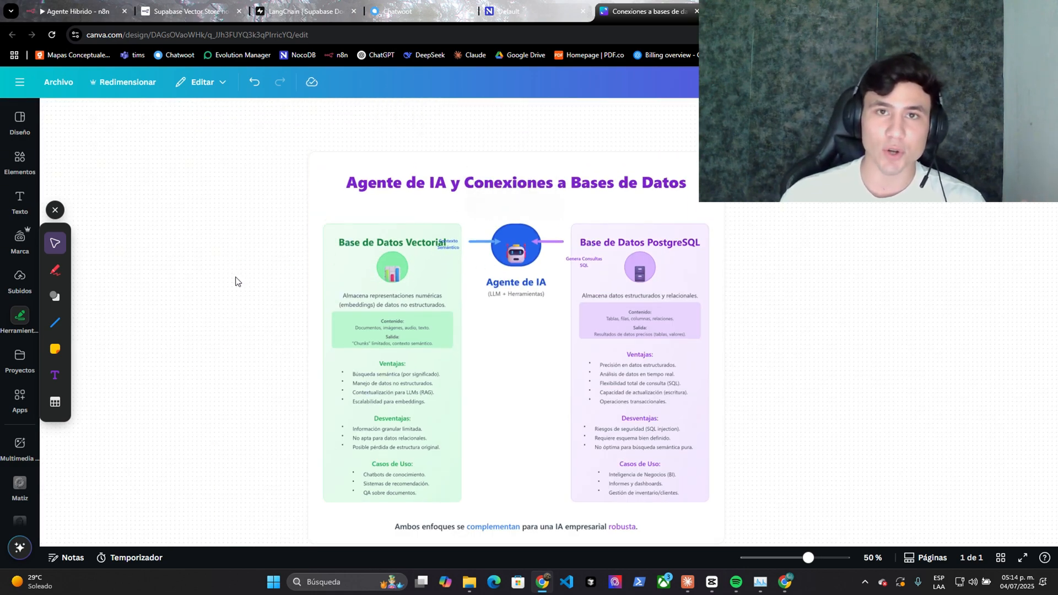